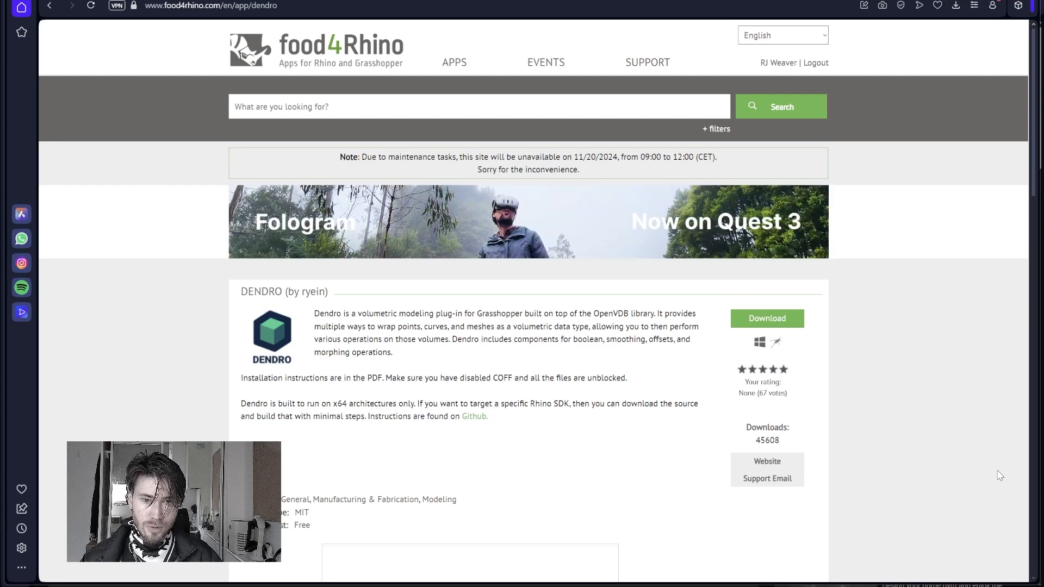
Step: Review the Dendro plug-in page on food4Rhino, including its description, preview images and download section
scroll(906, 386, "down", 2)
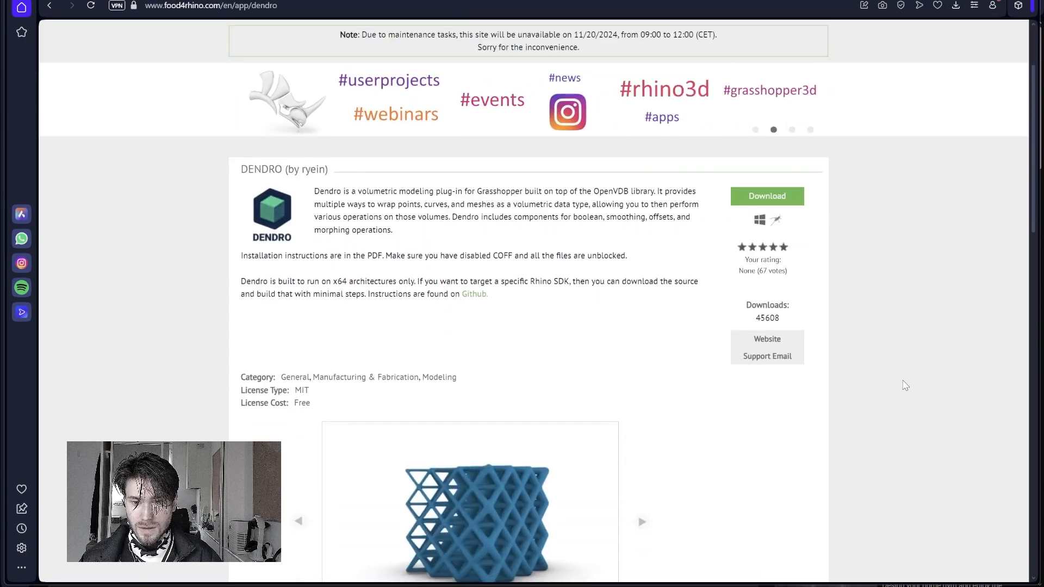
scroll(906, 386, "down", 3)
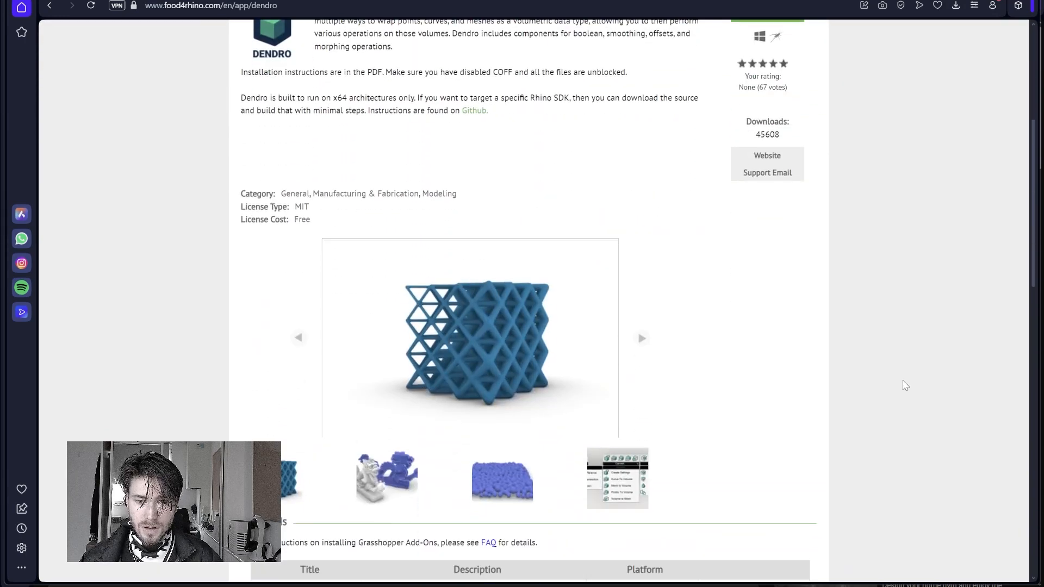
scroll(905, 386, "down", 3)
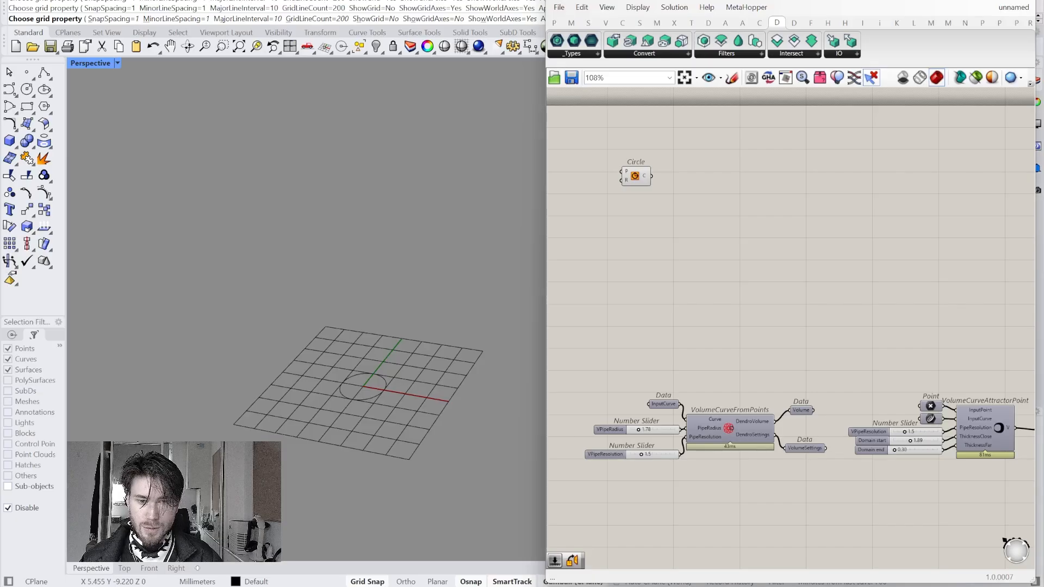
left_click_drag(636, 176, 634, 184)
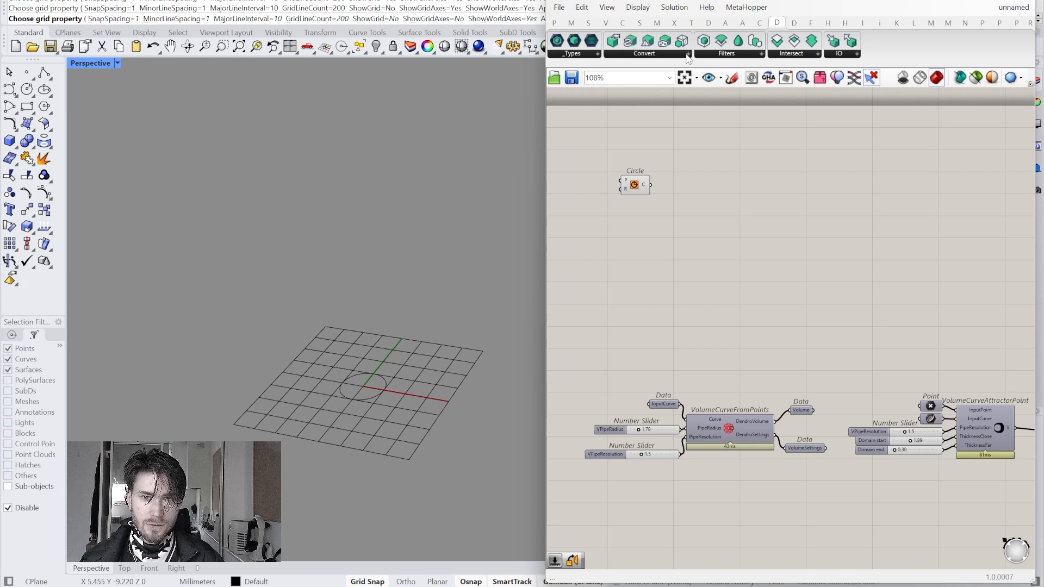
left_click(598, 57)
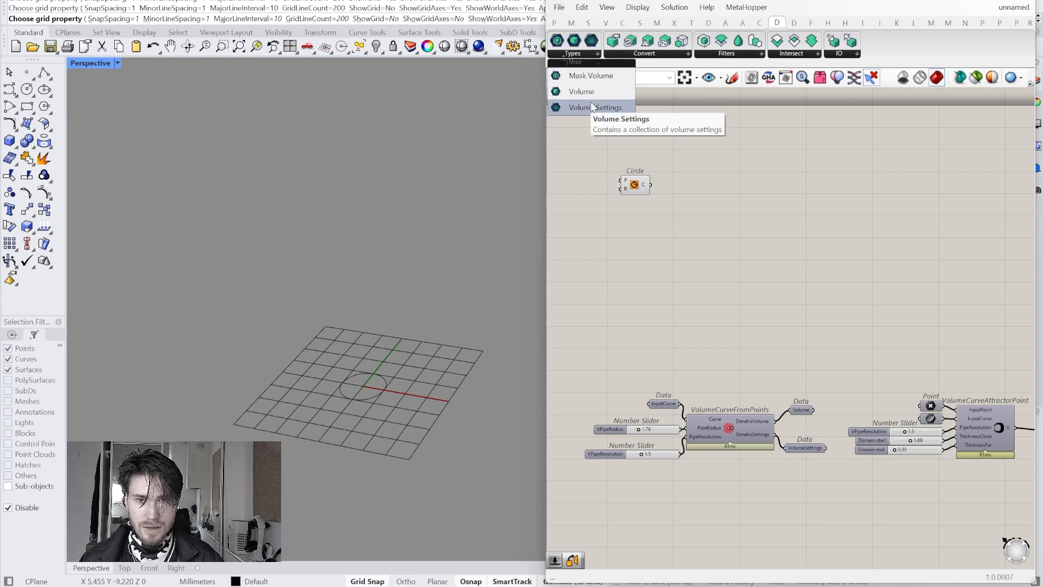
left_click_drag(590, 102, 642, 145)
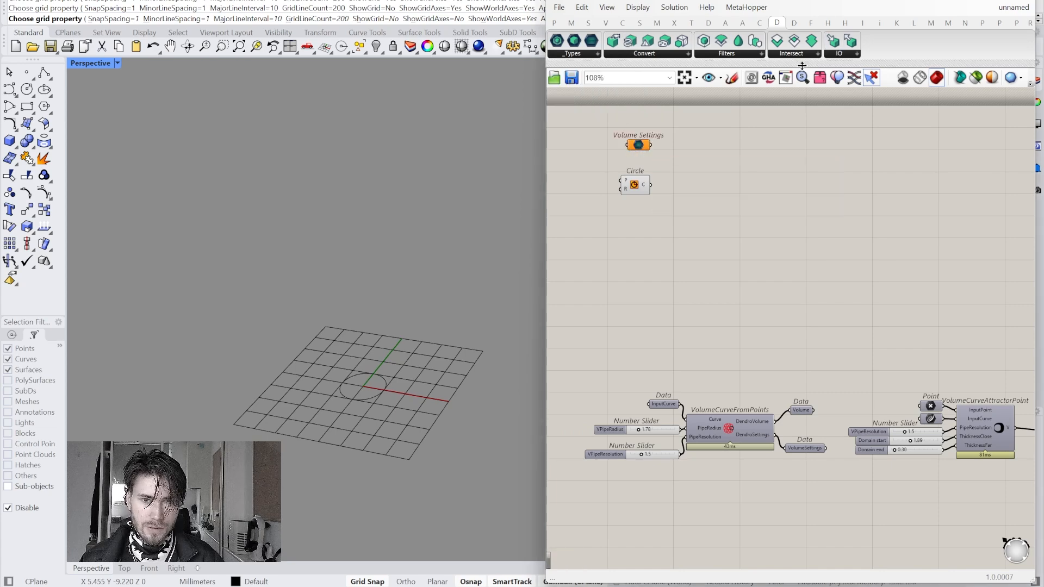
left_click(560, 23)
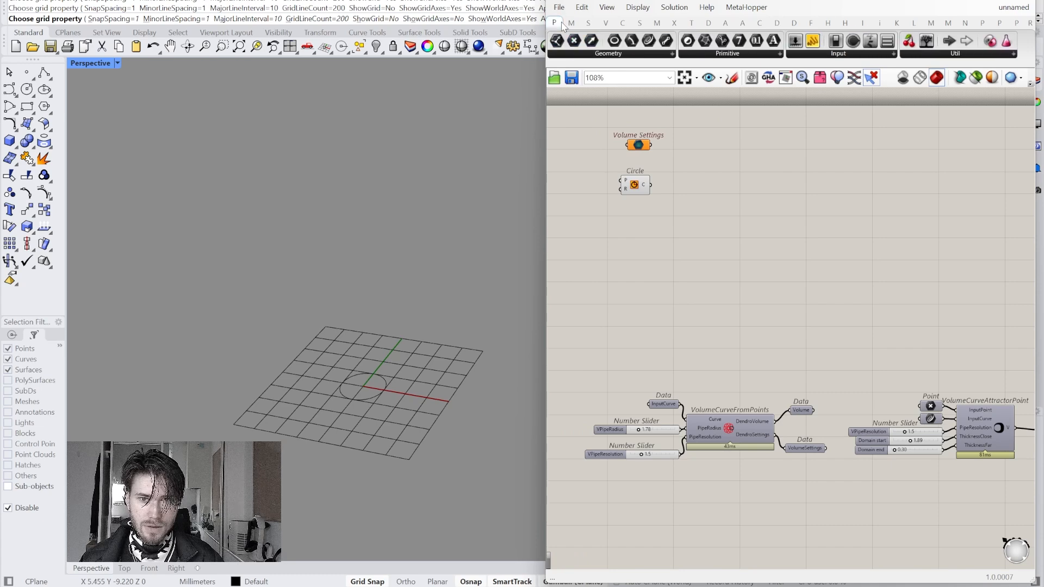
mouse_move(558, 27)
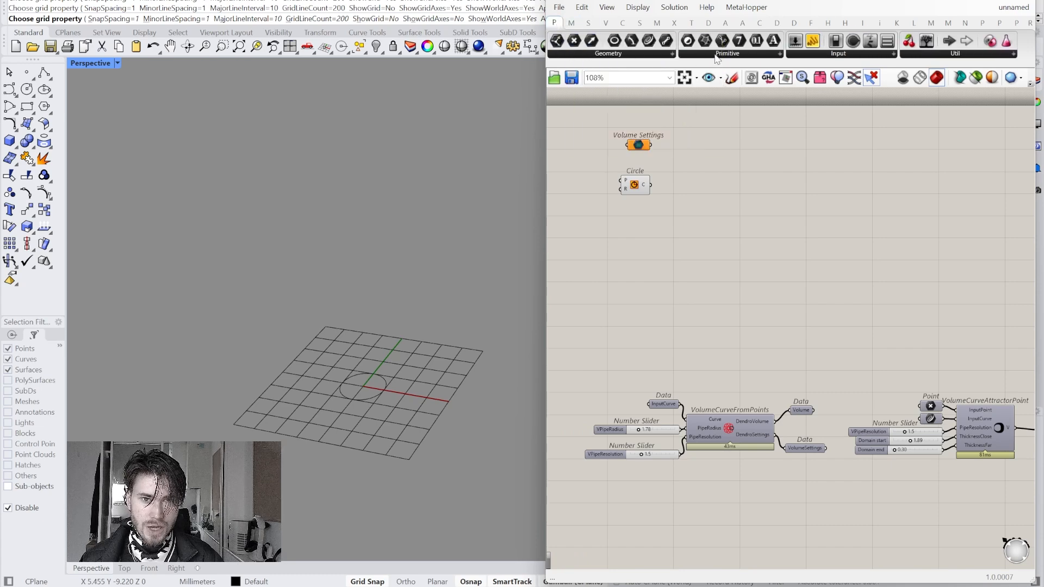
left_click(777, 22)
left_click(635, 146)
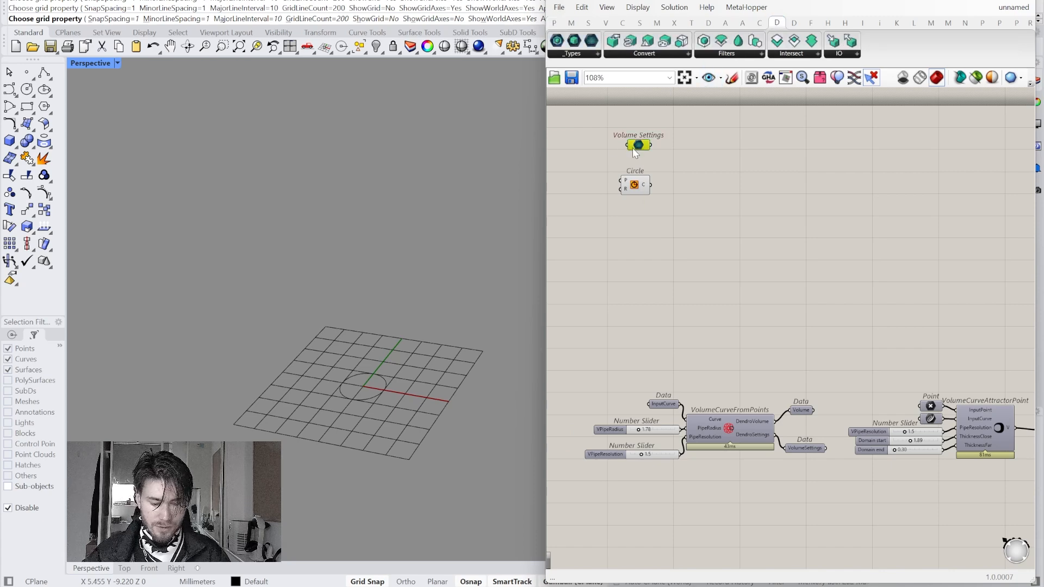
key("Delete")
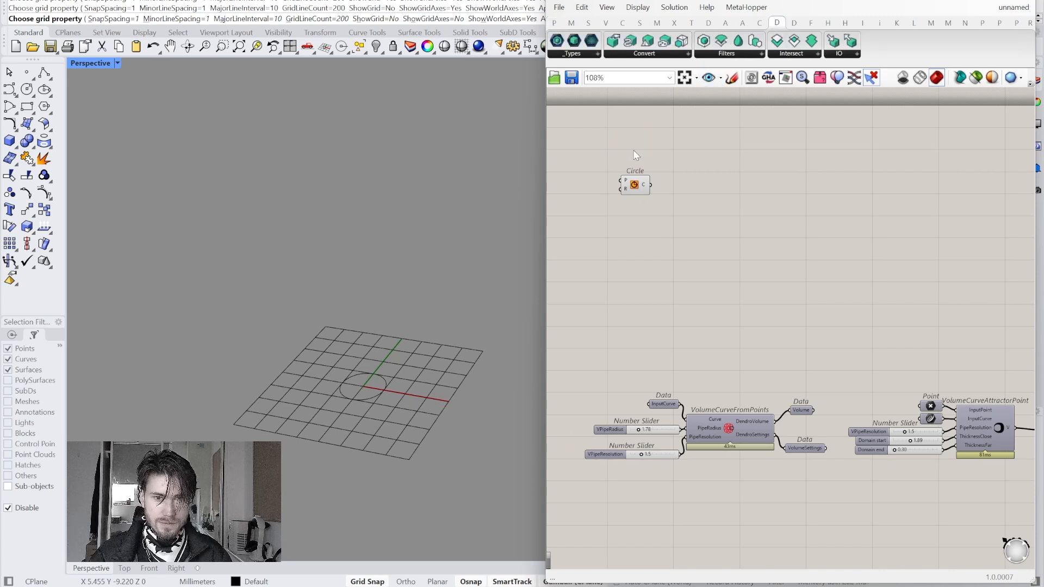
Step: Look over Dendro's conversion components and examine the Circle component and its output on the canvas
left_click(649, 55)
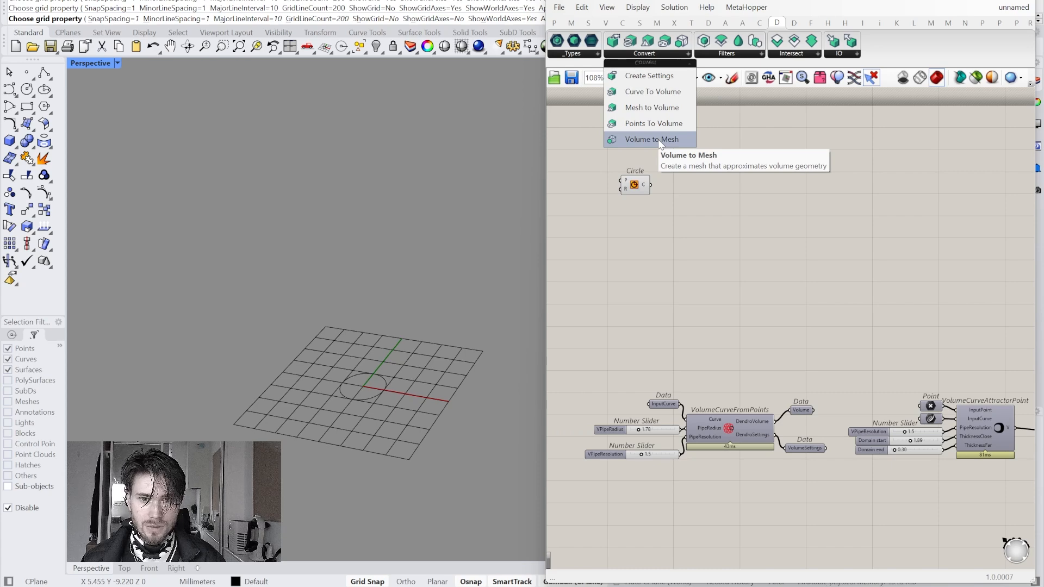
right_click_drag(671, 170, 677, 168)
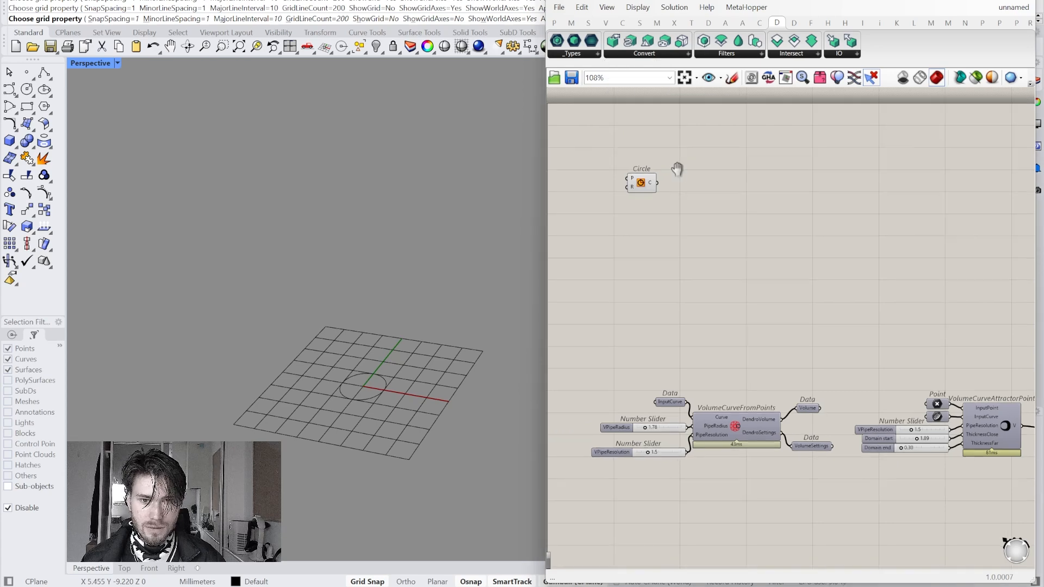
scroll(652, 185, "up", 1)
left_click(639, 185)
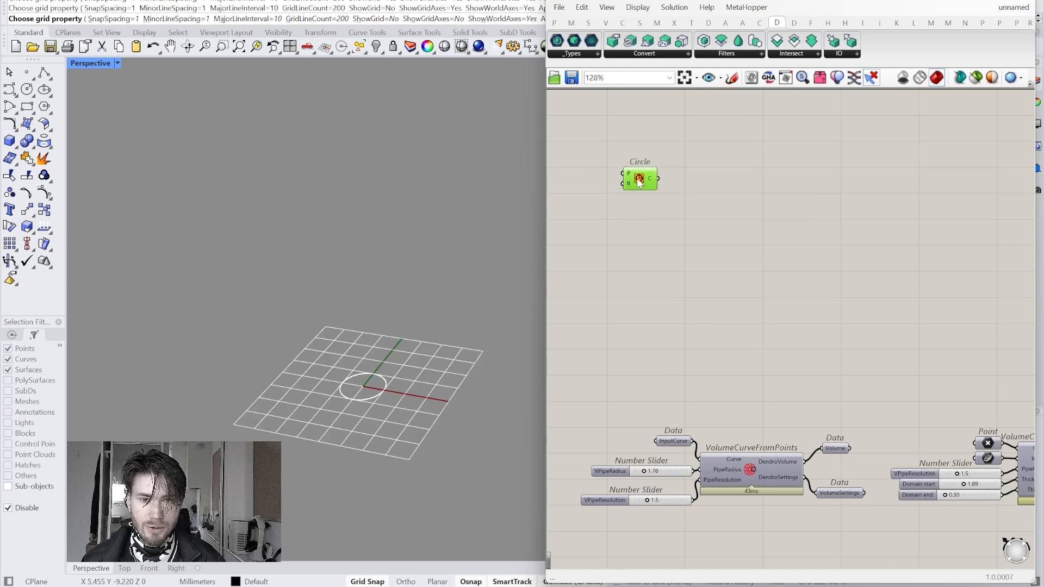
left_click(646, 195)
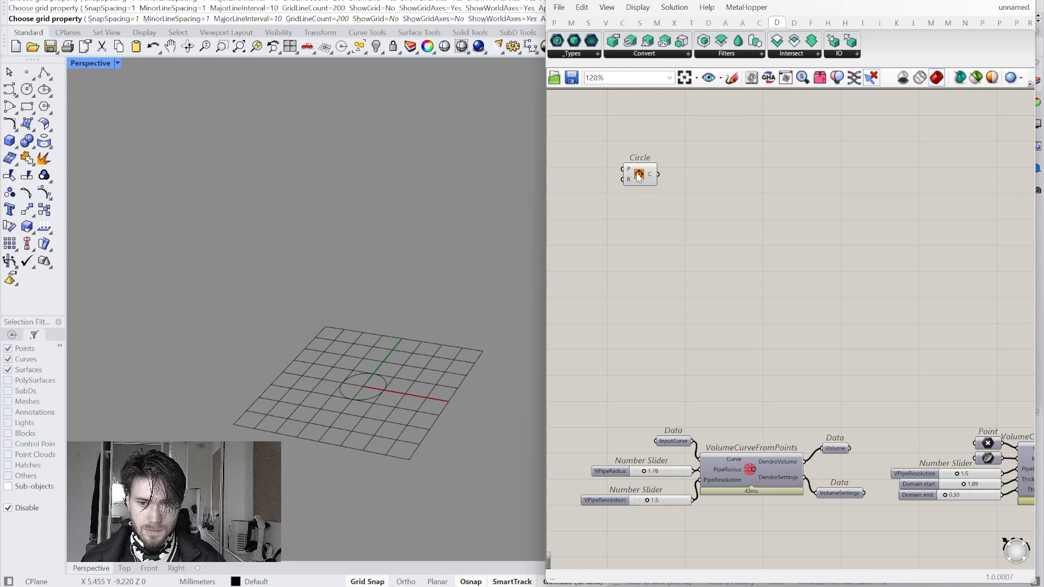
left_click(639, 179)
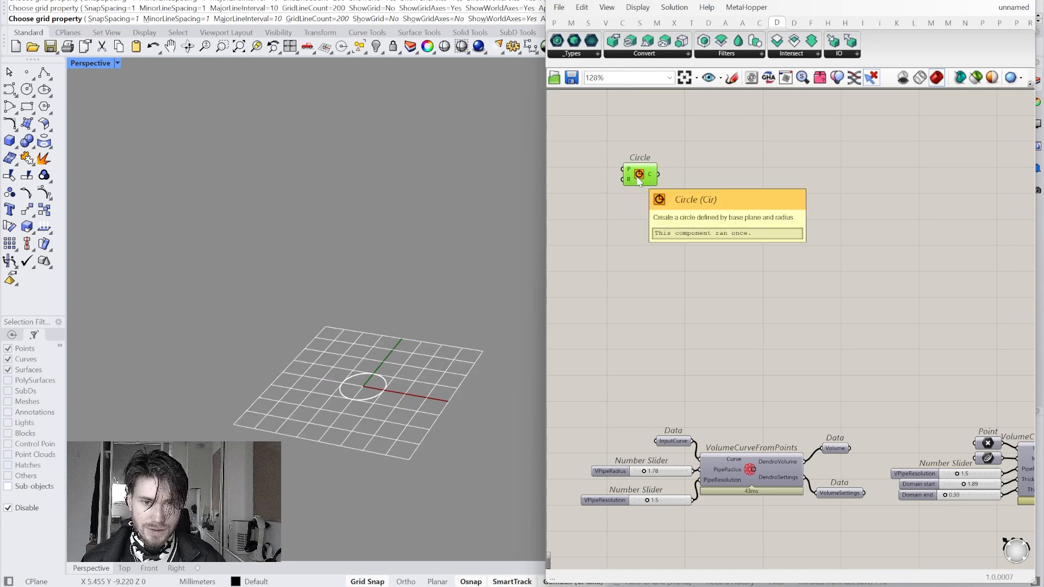
scroll(652, 155, "up", 5)
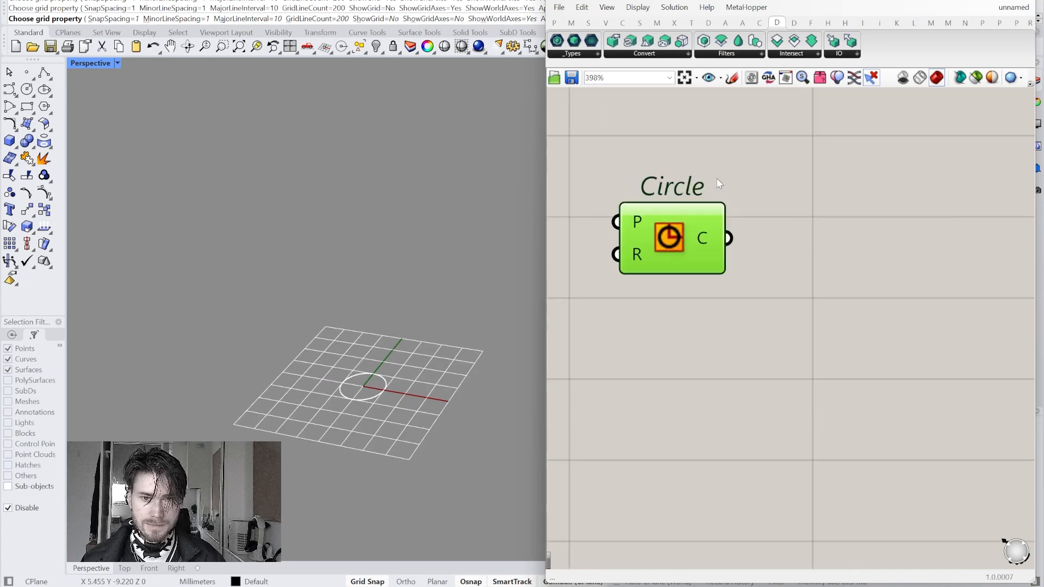
right_click_drag(718, 181, 713, 166)
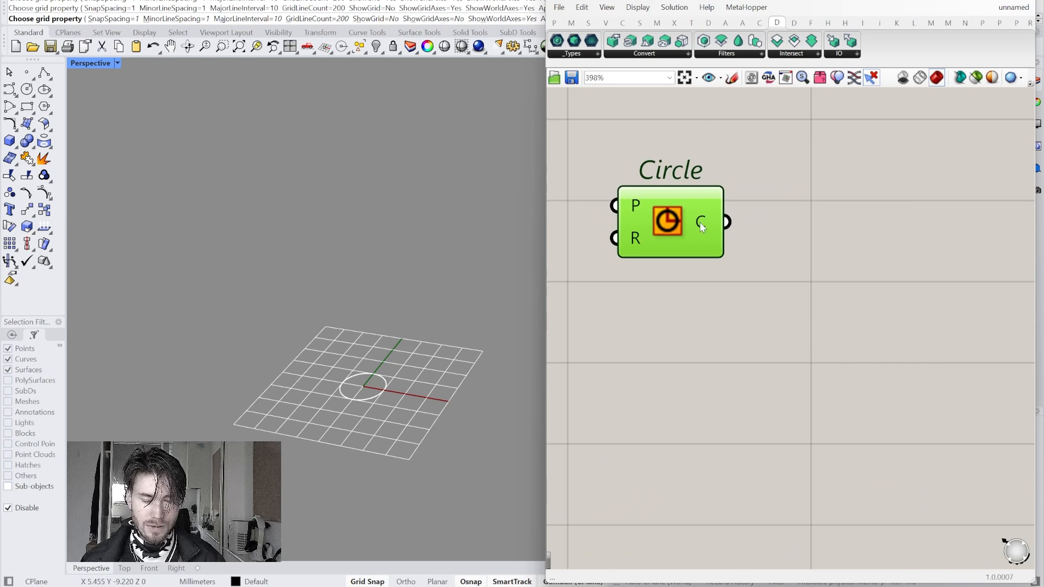
mouse_move(700, 223)
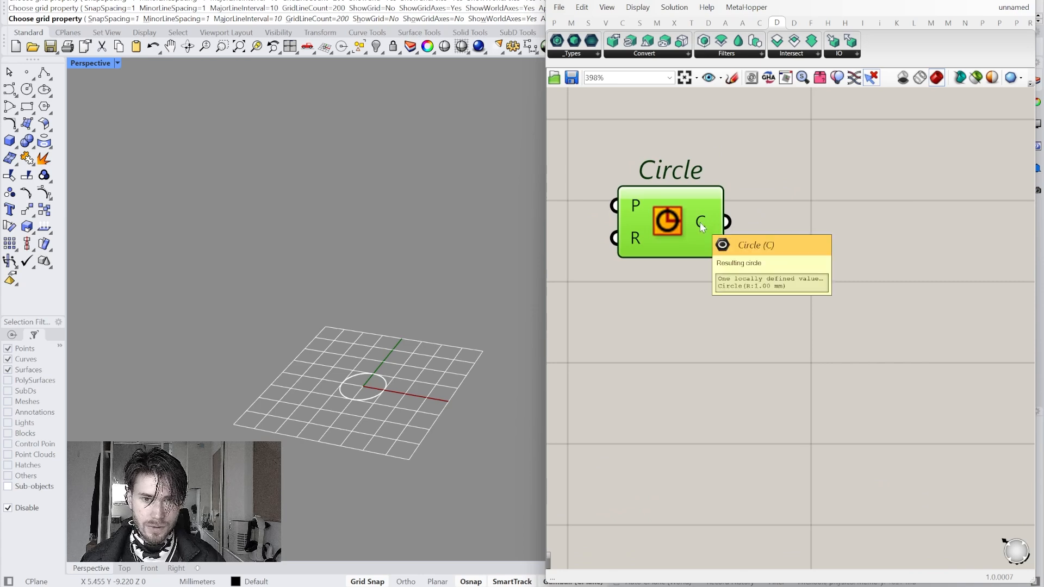
Step: Add Dendro's Curve To Volume component to the canvas beside the Circle component
left_click(657, 52)
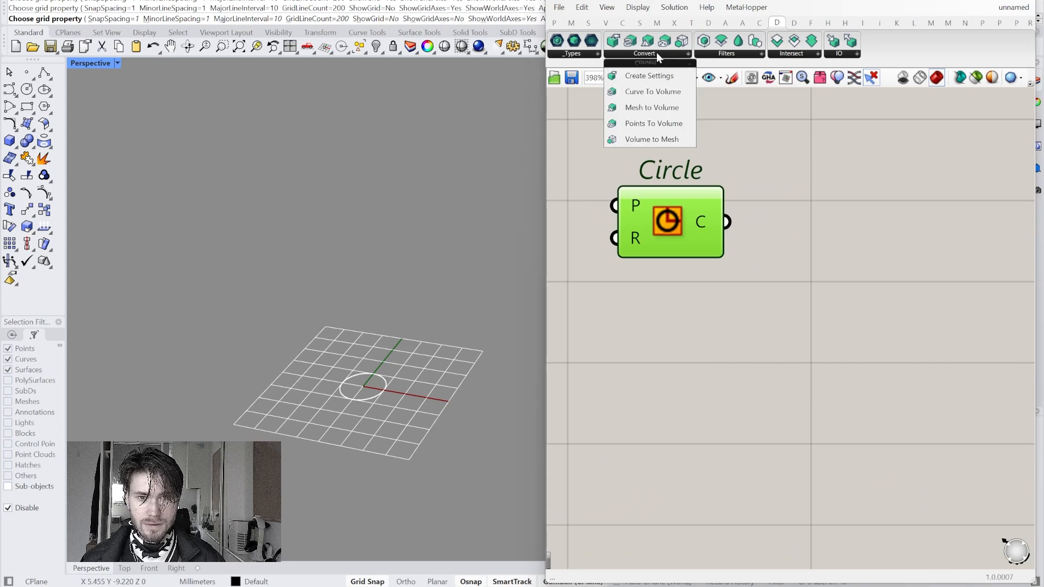
left_click(655, 92)
left_click(861, 251)
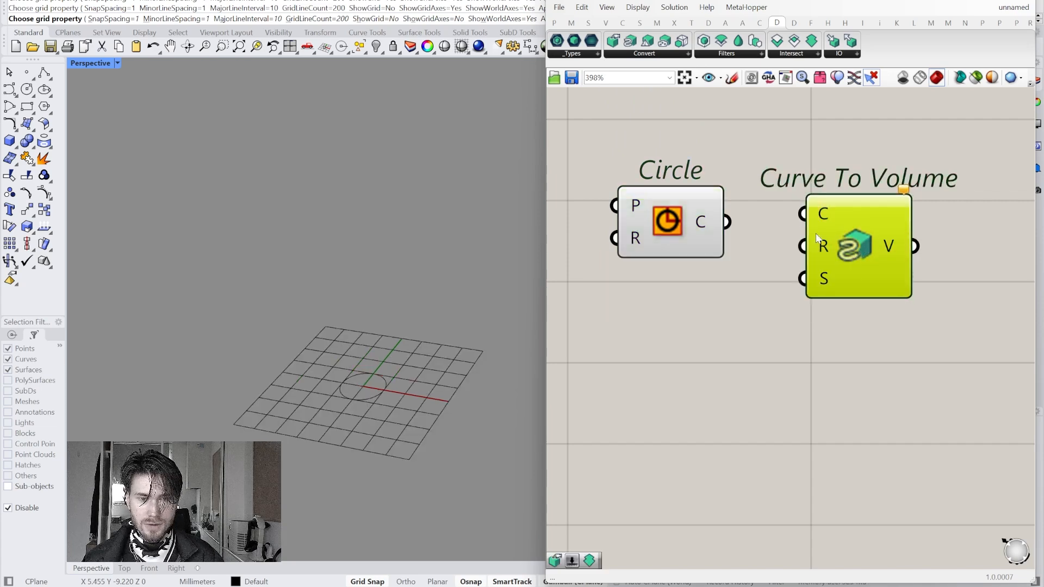
left_click_drag(851, 237, 854, 245)
right_click_drag(834, 263, 849, 250)
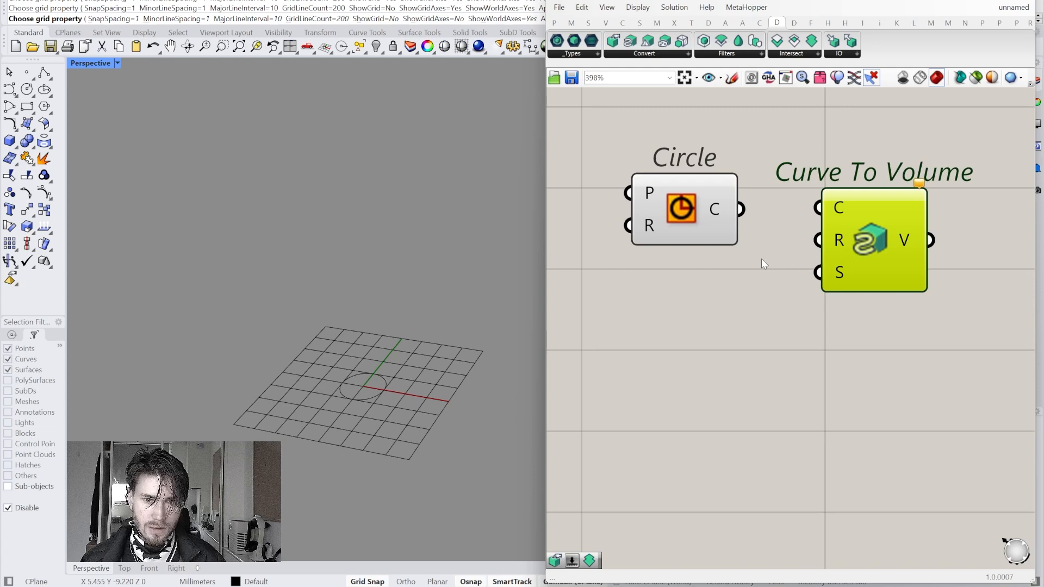
right_click_drag(761, 257, 768, 246)
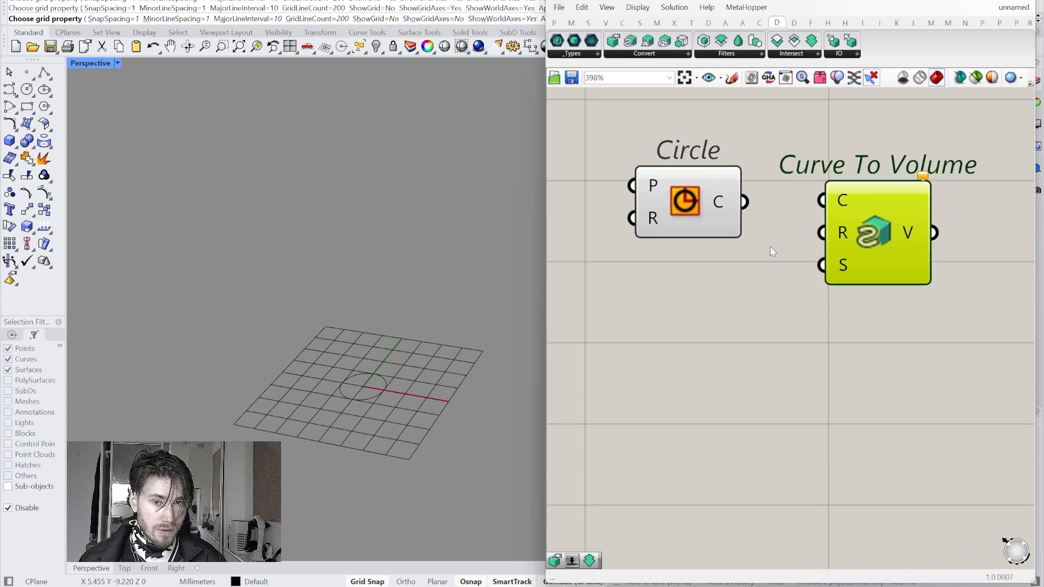
Step: Inspect the Circle component's output, the available Dendro conversion components and Curve To Volume's Settings input
left_click(699, 211)
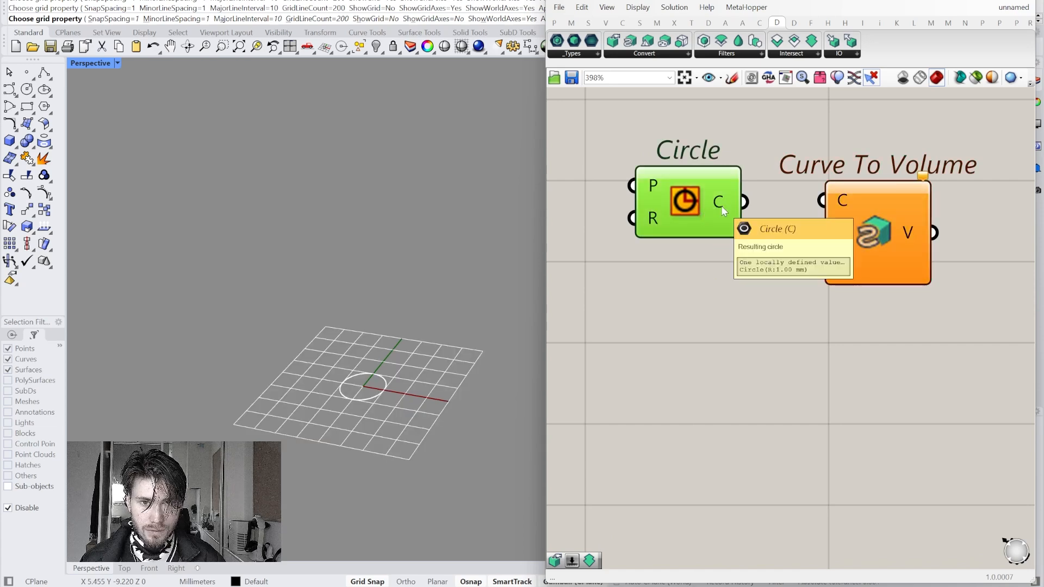
left_click(643, 52)
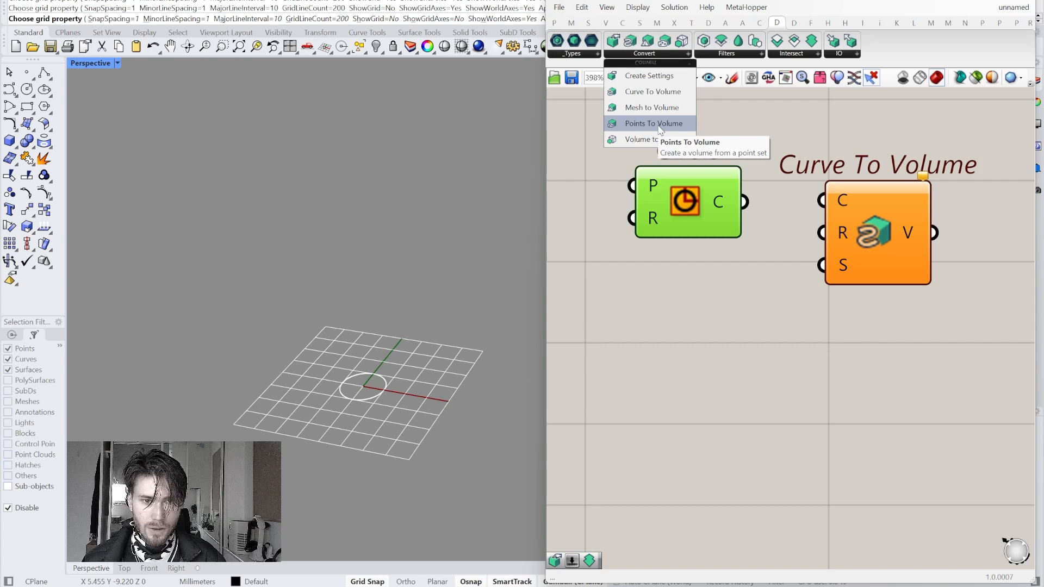
left_click(893, 244)
scroll(882, 243, "down", 1)
right_click_drag(883, 243, 886, 237)
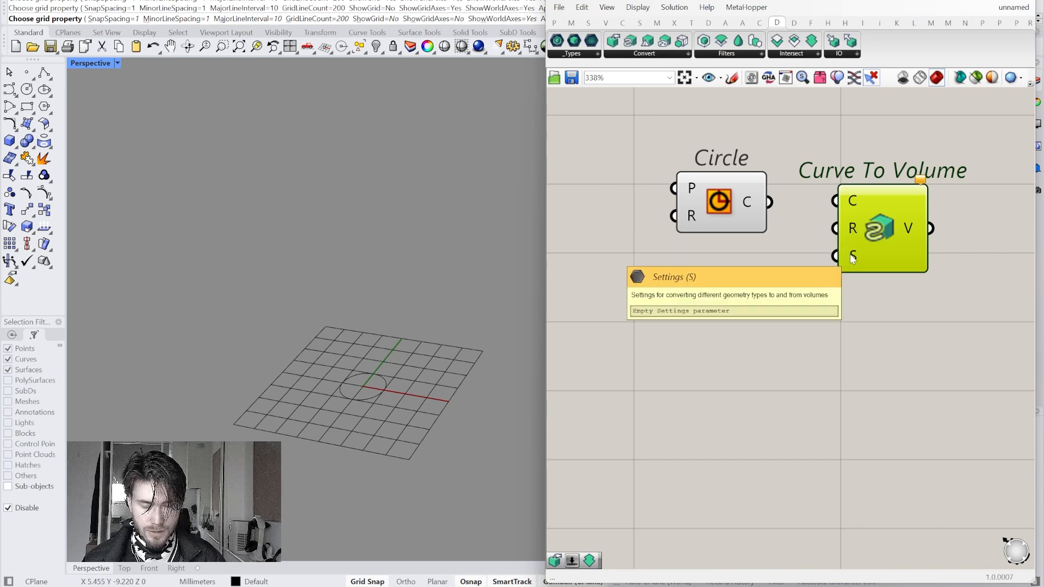
scroll(850, 253, "down", 1)
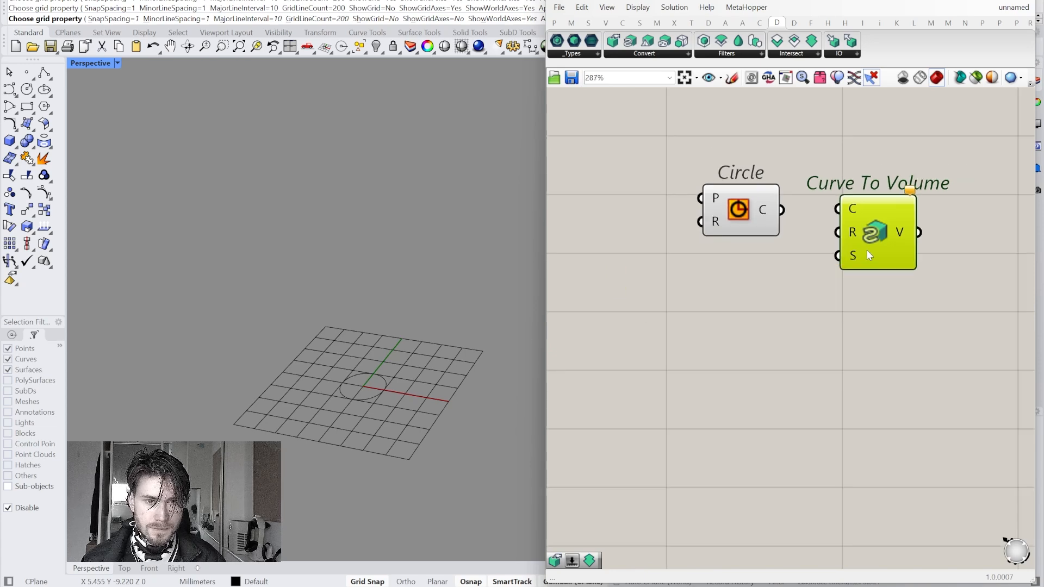
Step: Add the Mesh to Volume and Points To Volume components, stacked below Curve To Volume
left_click(660, 59)
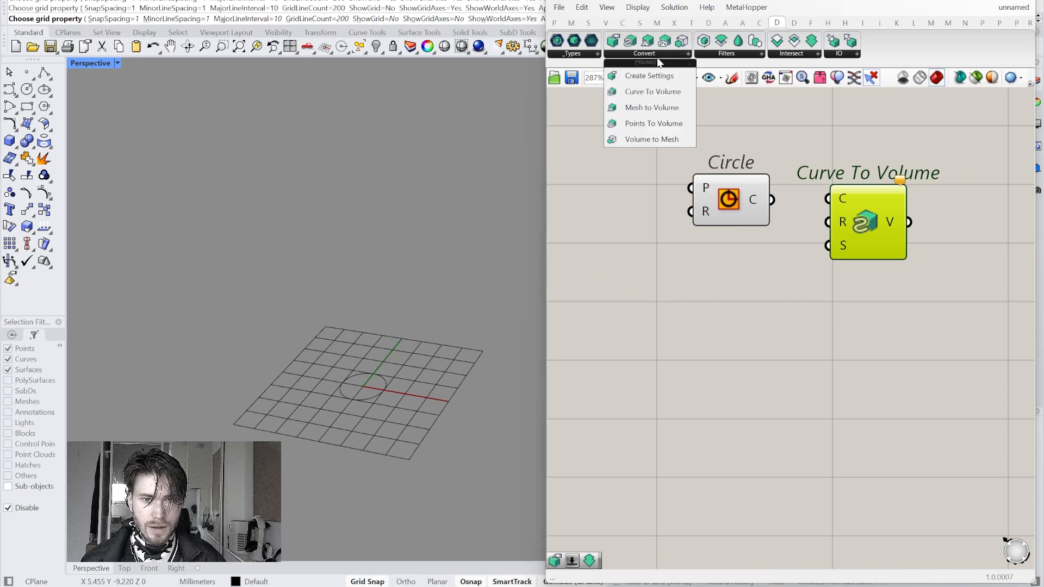
left_click(664, 107)
left_click(873, 310)
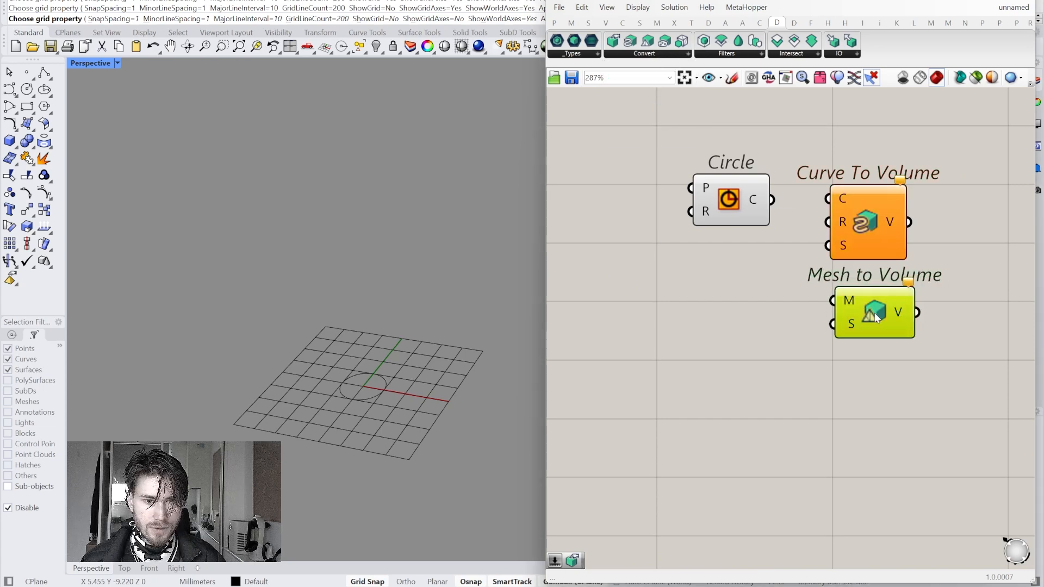
left_click(665, 55)
left_click(667, 122)
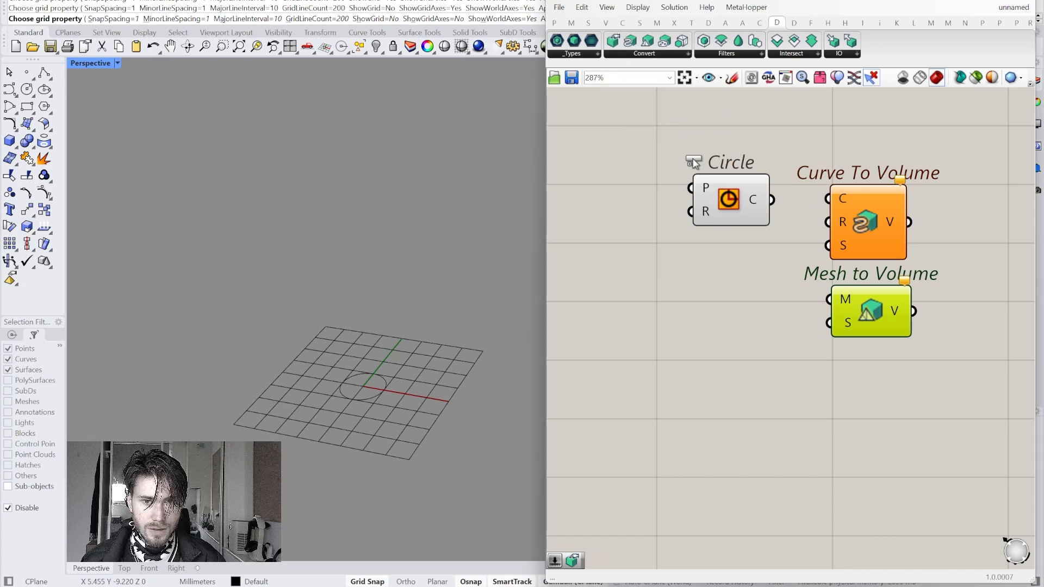
left_click(881, 446)
left_click_drag(882, 446, 873, 408)
left_click(765, 383)
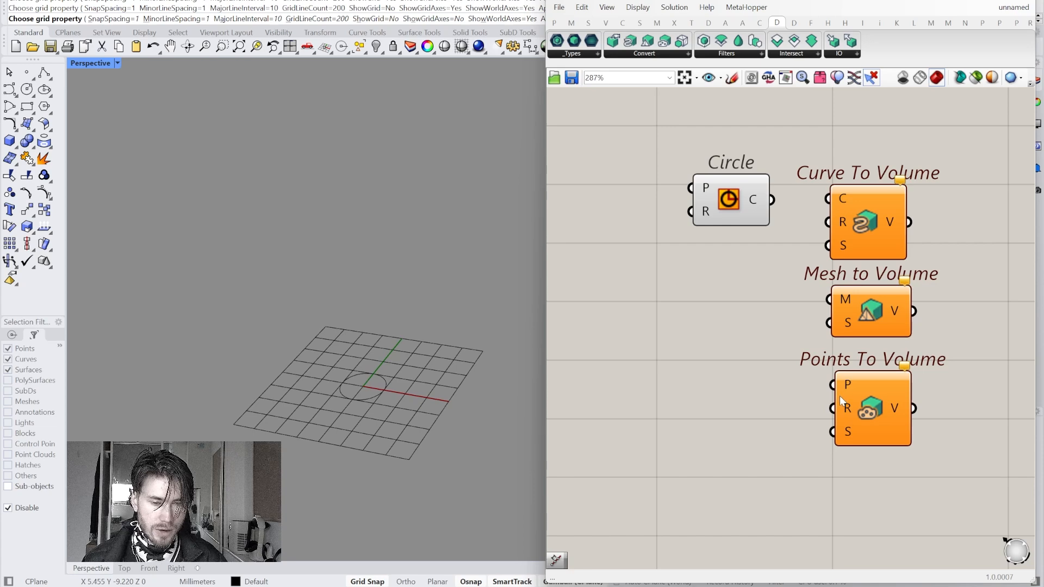
left_click_drag(873, 319, 874, 320)
left_click(780, 297)
Step: Connect the Circle output to Curve To Volume's curve input and check its Curve Radius input
left_click_drag(773, 200, 828, 199)
left_click_drag(750, 203, 740, 202)
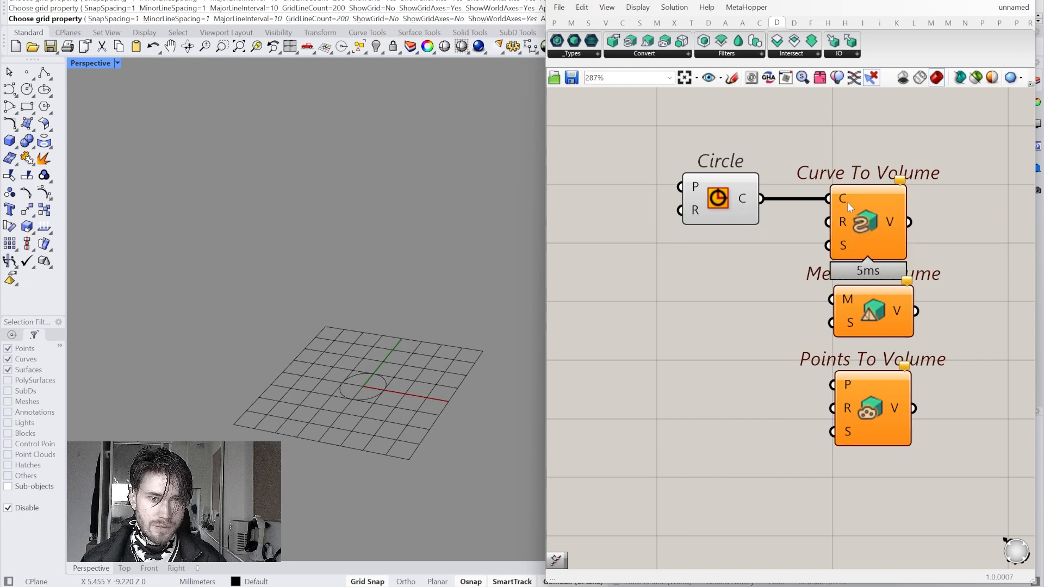
left_click(860, 220)
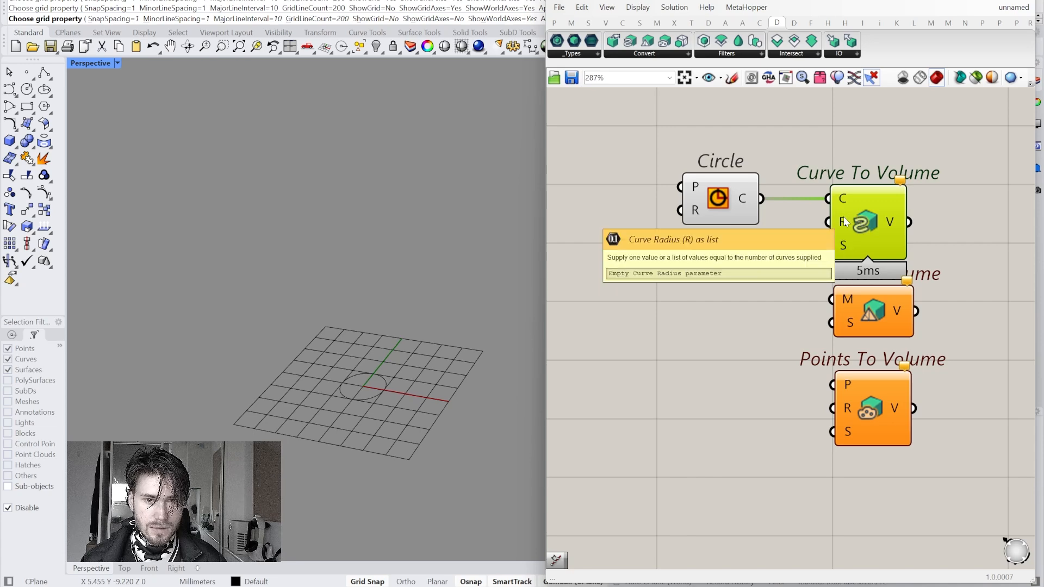
left_click(760, 218)
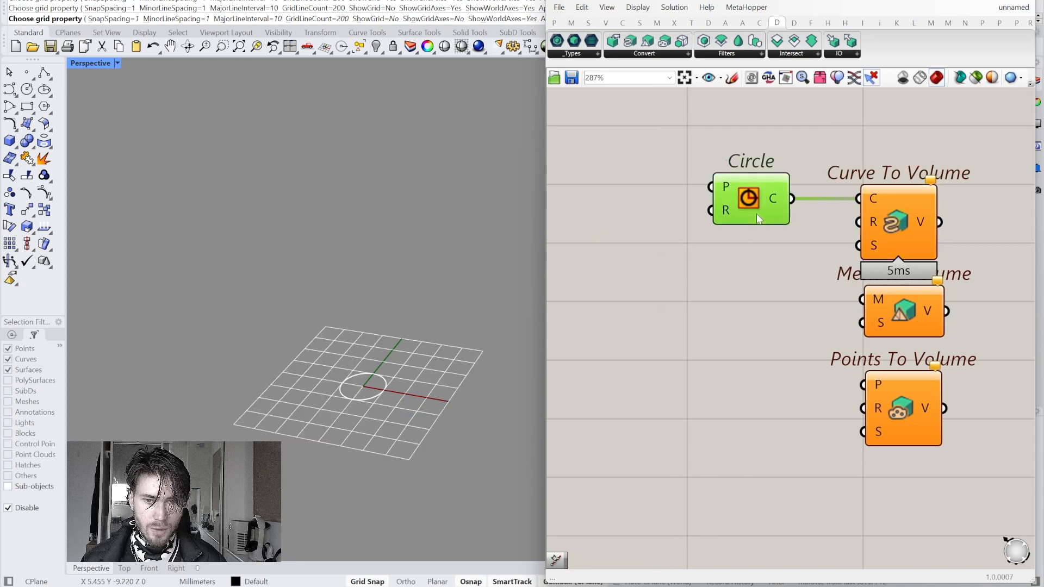
Step: Create a number slider ranging from .01 to 2 and connect it to Curve To Volume's Curve Radius input
double_click(714, 252)
type(".01..2")
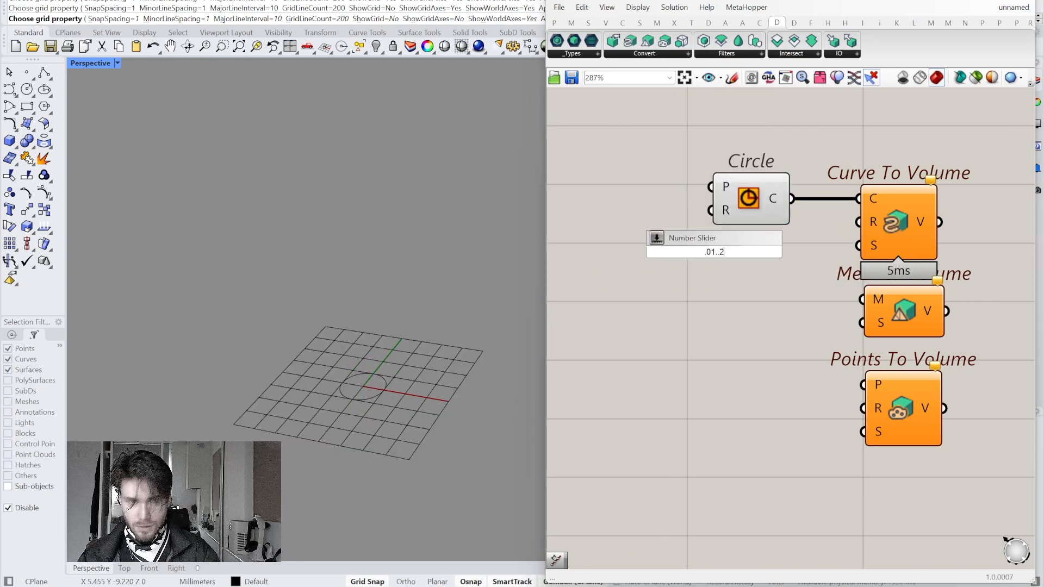
key("Return")
left_click_drag(805, 250, 859, 222)
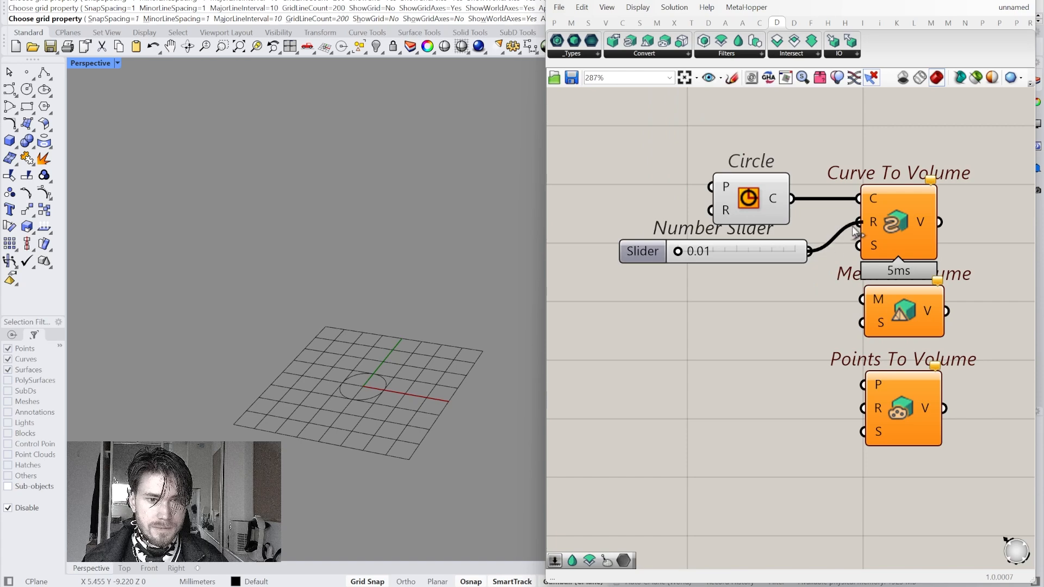
Step: Set the Curve Radius slider to 2.00 and check Curve To Volume's Settings input
left_click_drag(753, 262, 812, 253)
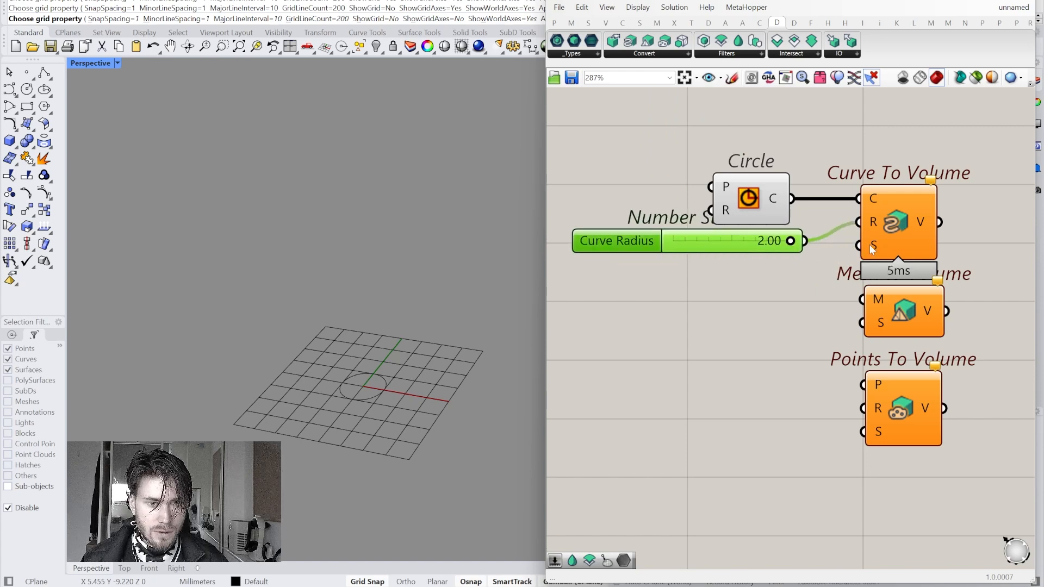
mouse_move(872, 249)
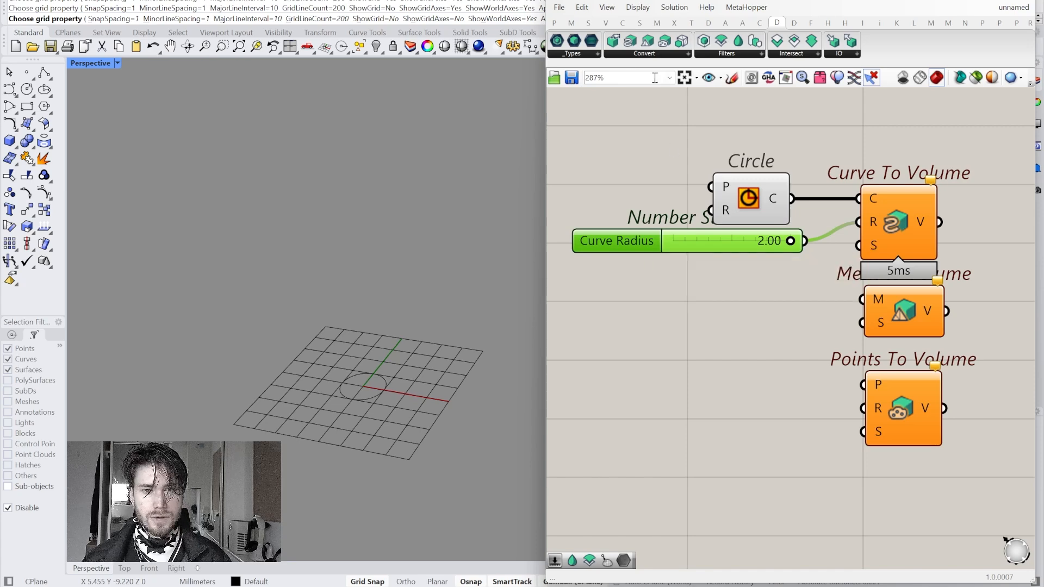
Step: Add a Create Settings component below the Curve Radius slider and check its Voxel Size input
left_click(655, 59)
left_click_drag(632, 76, 704, 330)
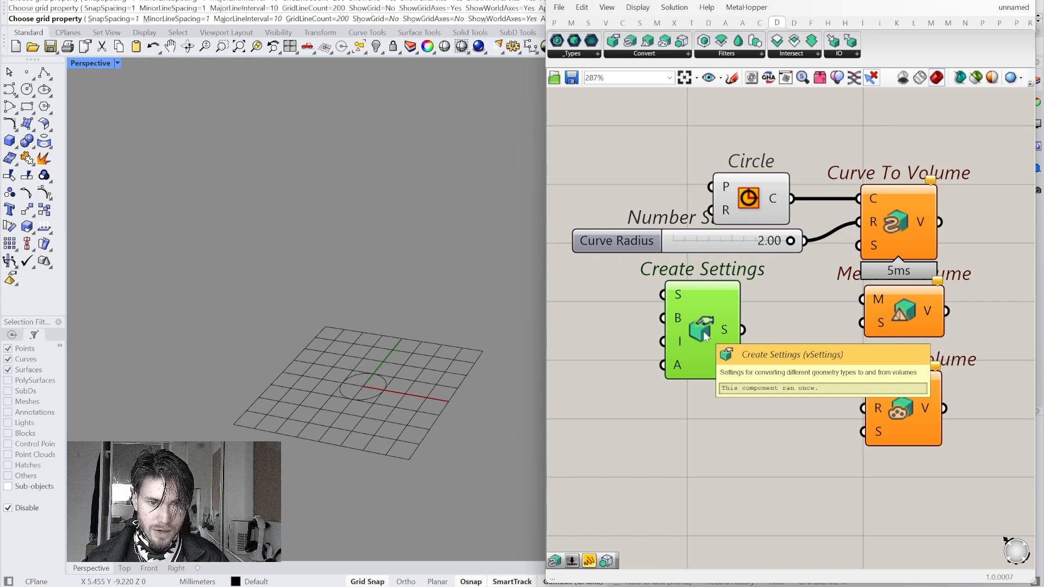
left_click_drag(703, 331, 729, 331)
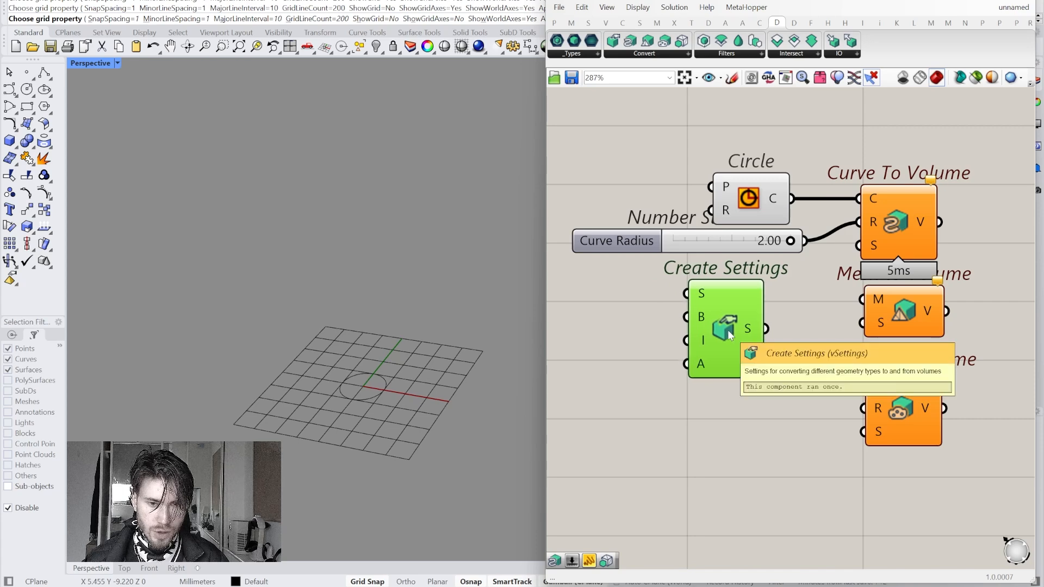
left_click_drag(729, 333, 726, 330)
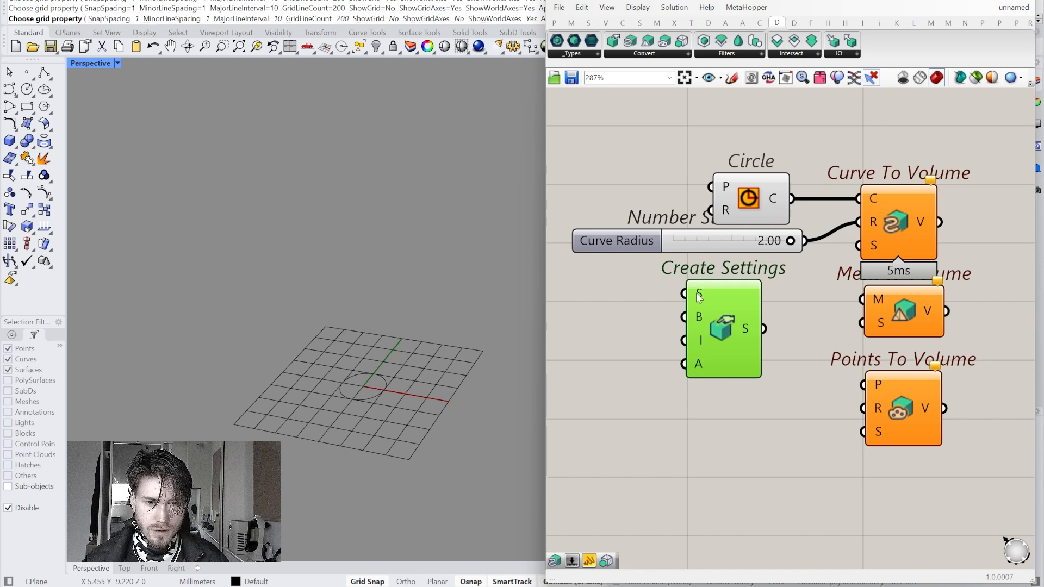
mouse_move(699, 295)
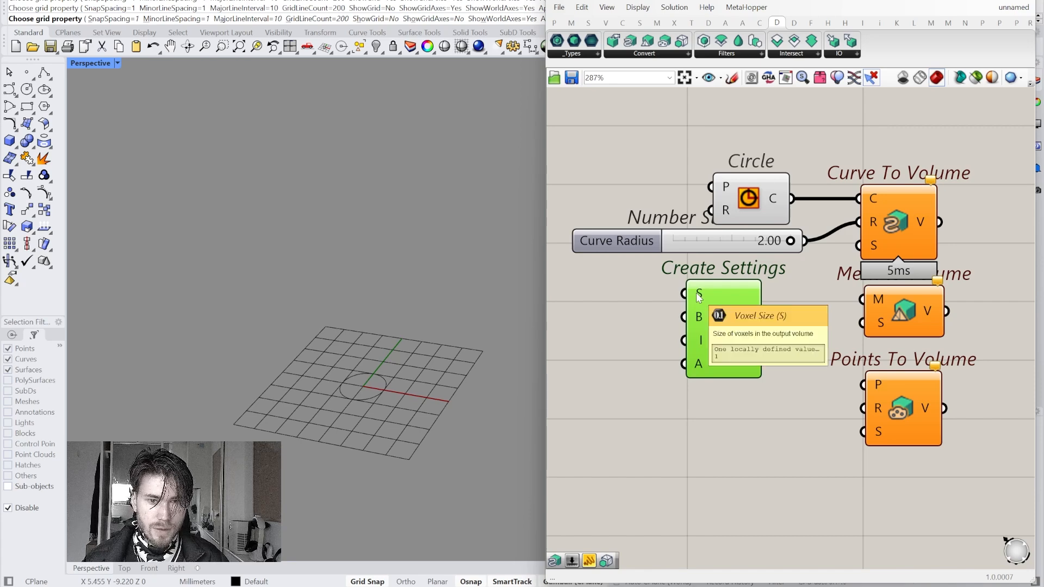
Step: Create a number slider ranging from .01 to 1 and place it beside Create Settings' Voxel Size input
right_click_drag(699, 295, 729, 296)
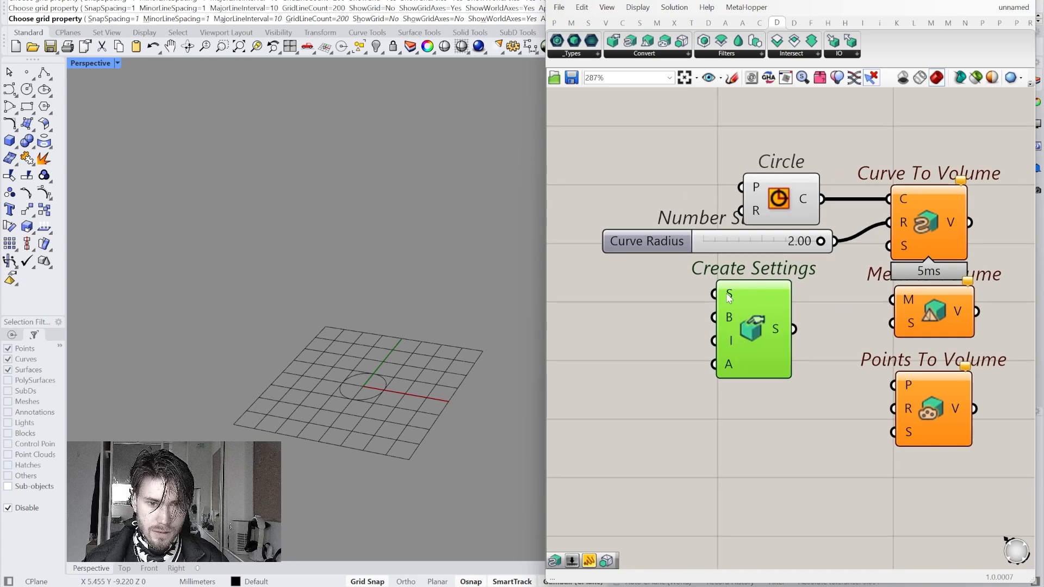
left_click(629, 304)
double_click(628, 303)
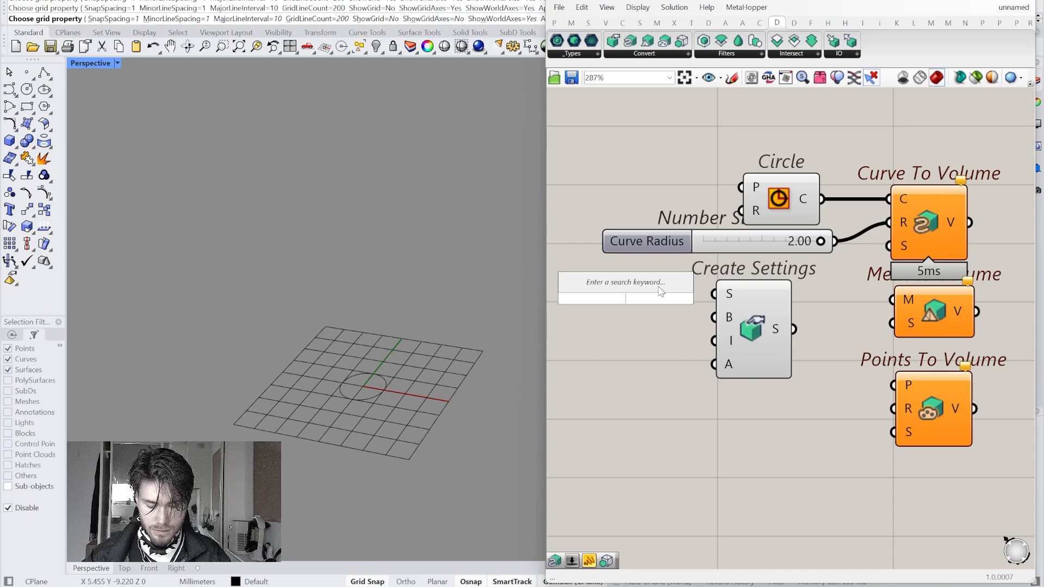
type(".01..1")
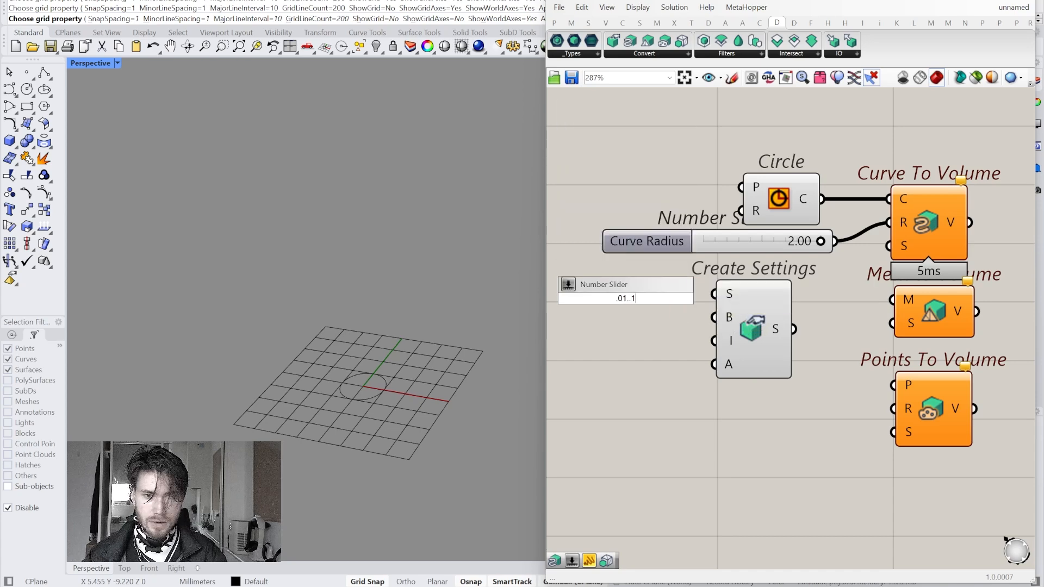
key("Return")
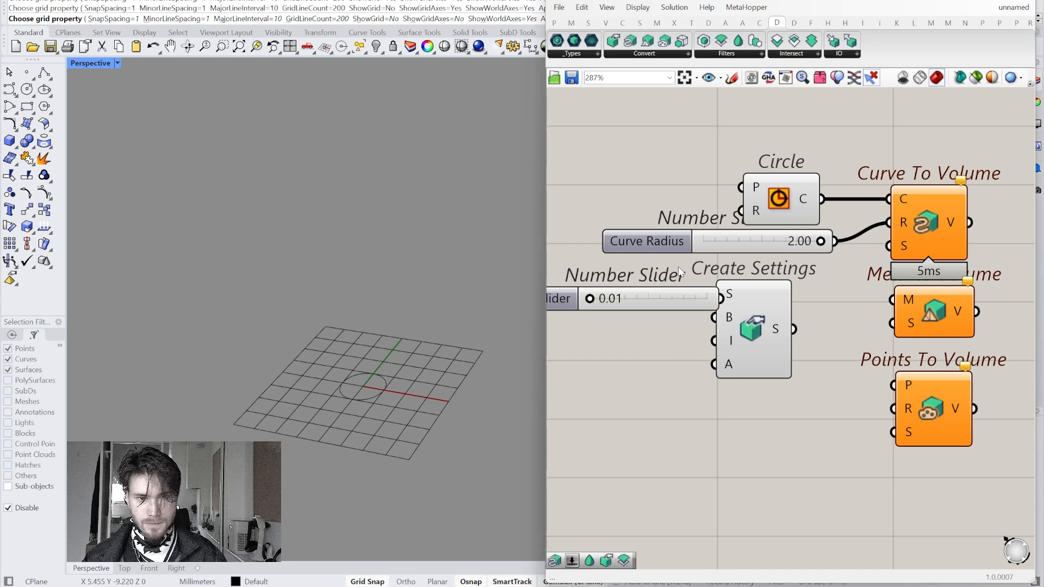
left_click_drag(671, 303, 646, 297)
scroll(656, 342, "down", 1)
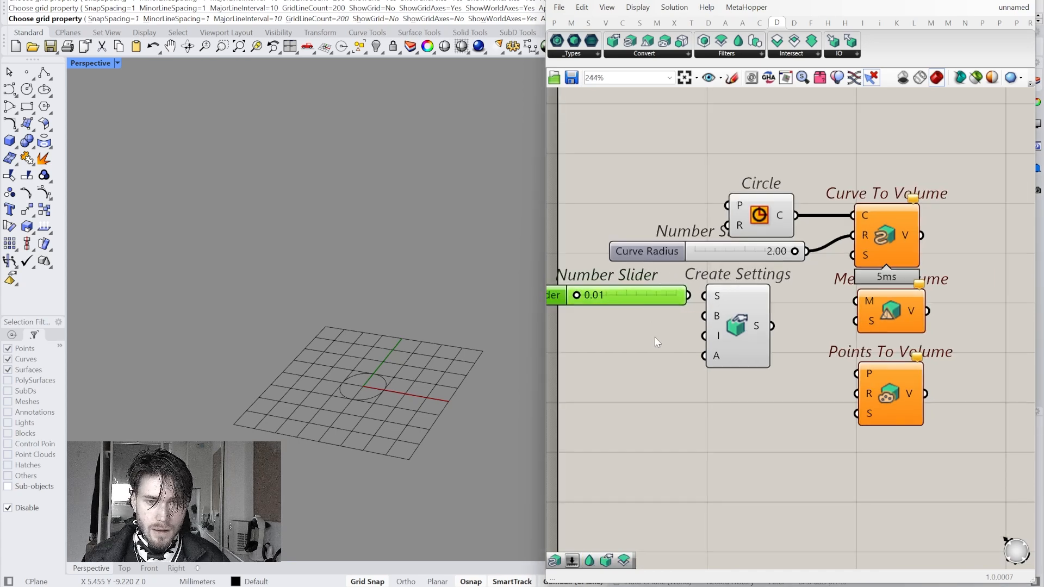
right_click_drag(657, 342, 681, 335)
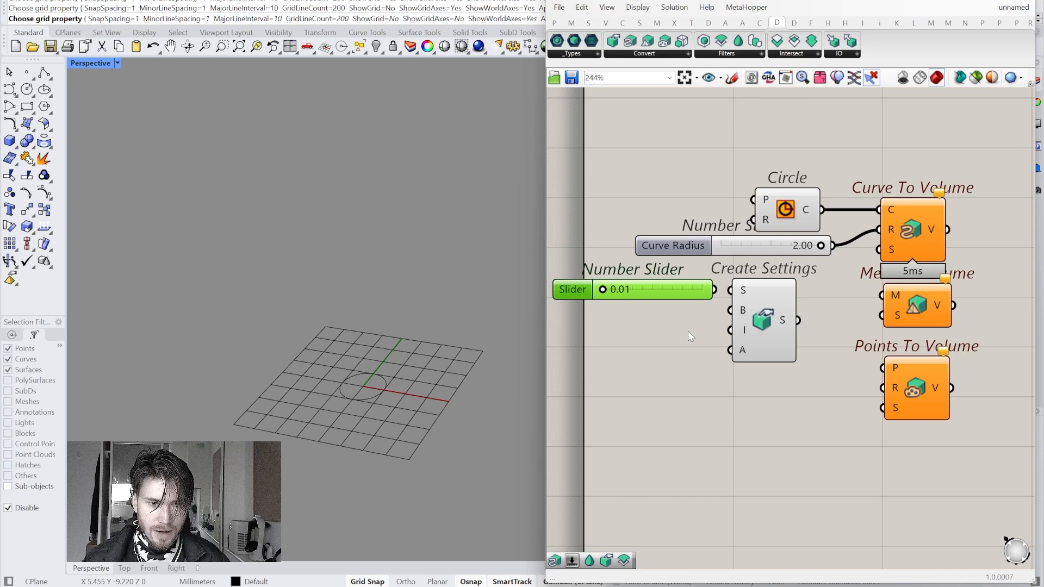
right_click_drag(703, 353, 699, 346)
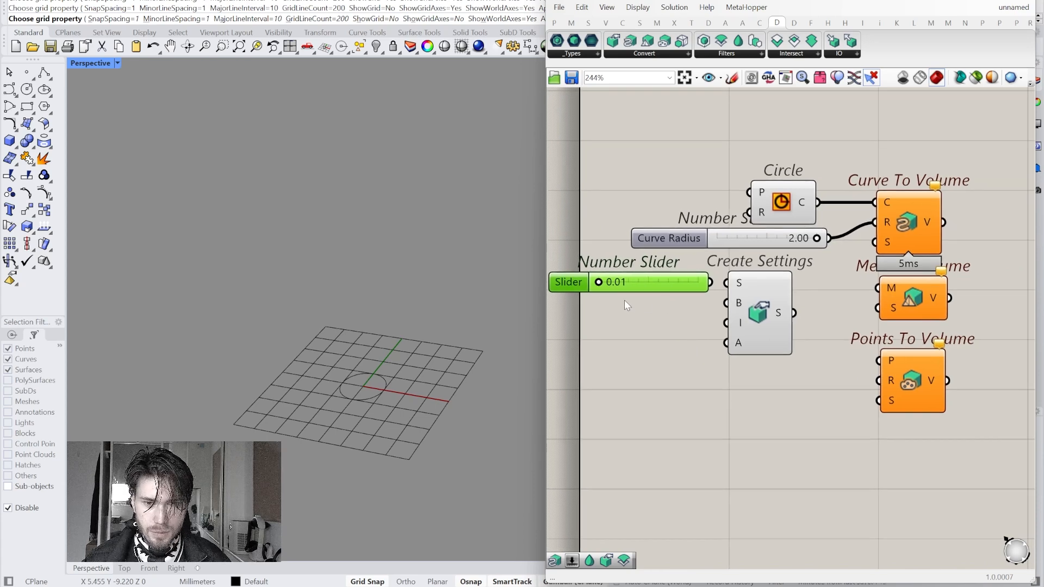
mouse_move(599, 282)
left_mouse_down()
mouse_move(626, 282)
mouse_move(599, 282)
left_mouse_up()
right_click_drag(638, 320, 643, 294)
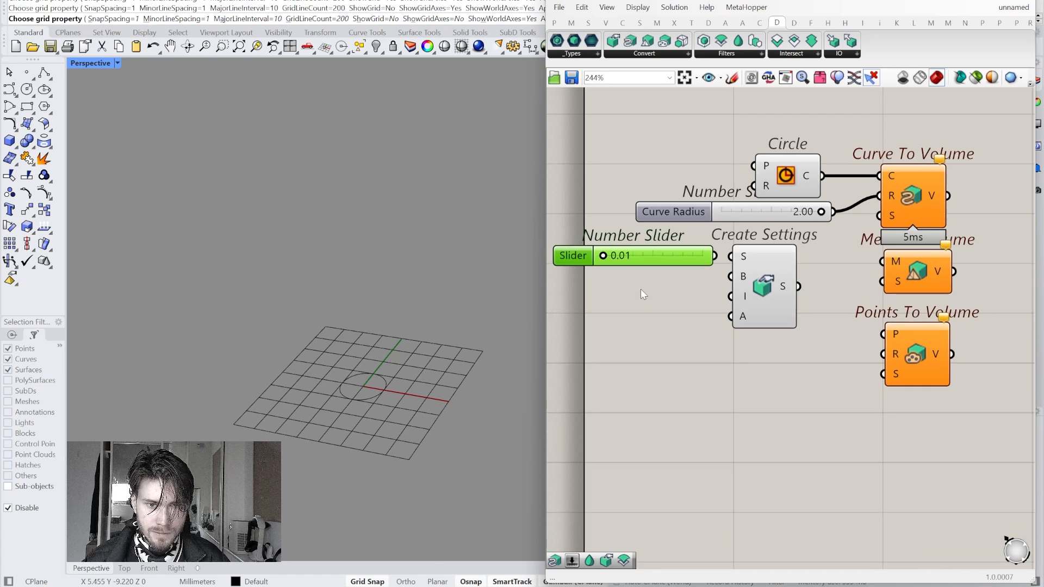
Step: Sketch a flat grid of cells on the canvas below Create Settings, with small cells under a row of larger ones
left_click(732, 78)
mouse_move(646, 448)
left_mouse_down()
mouse_move(645, 472)
mouse_move(676, 458)
mouse_move(680, 471)
mouse_move(709, 471)
mouse_move(678, 441)
mouse_move(743, 445)
mouse_move(751, 469)
mouse_move(655, 471)
left_mouse_up()
mouse_move(666, 447)
left_mouse_down()
mouse_move(664, 470)
mouse_move(699, 467)
left_mouse_up()
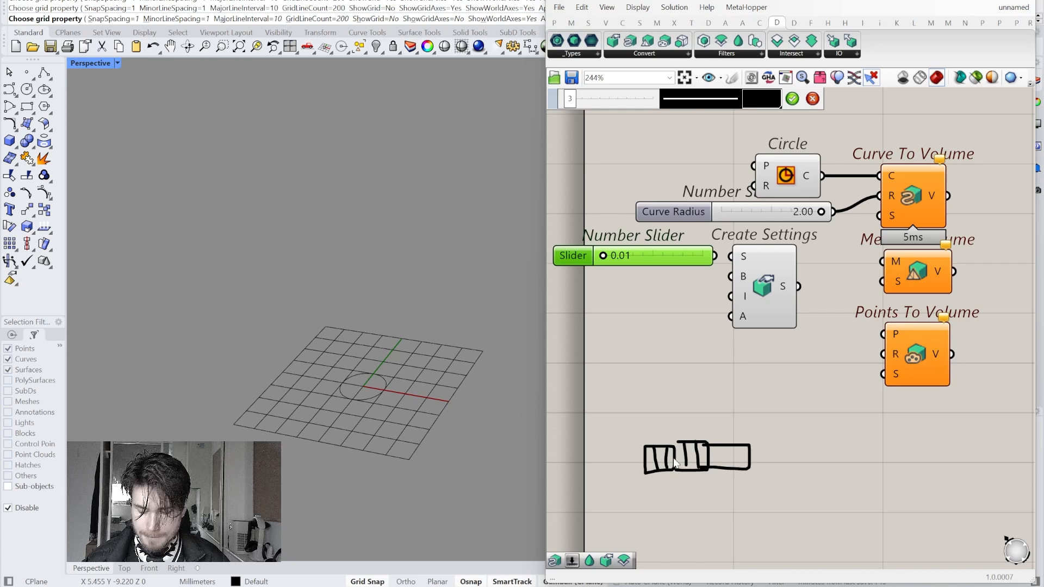
left_click_drag(734, 446, 733, 468)
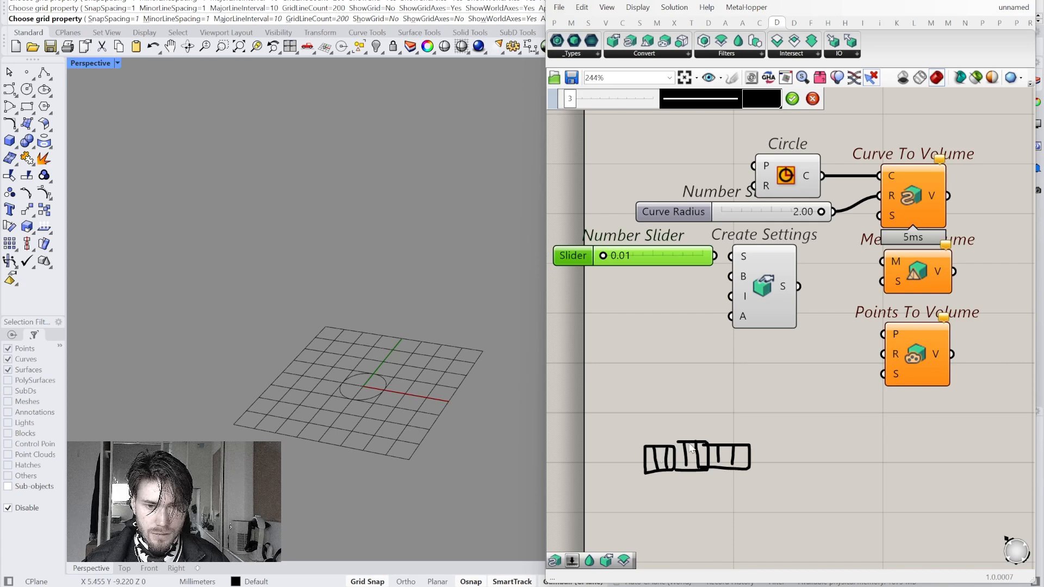
mouse_move(648, 445)
left_mouse_down()
mouse_move(743, 420)
mouse_move(740, 450)
left_mouse_up()
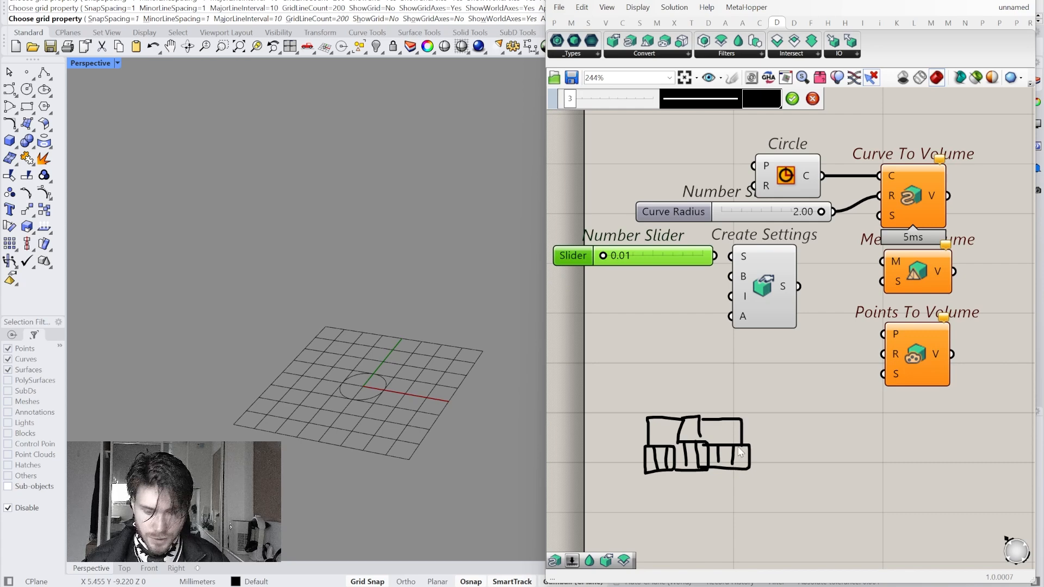
Step: Label the flat grid 2D and sketch an arrow to a 3D label with a subdivided cube beneath it
mouse_move(648, 381)
left_mouse_down()
mouse_move(659, 375)
mouse_move(681, 402)
mouse_move(683, 385)
mouse_move(691, 398)
left_mouse_up()
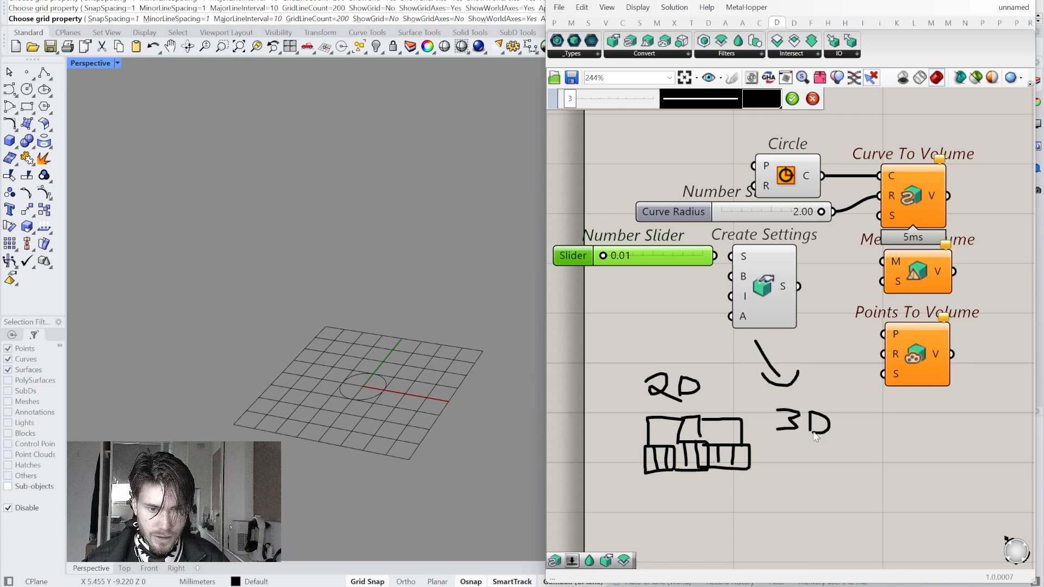
mouse_move(813, 512)
left_mouse_down()
mouse_move(840, 493)
mouse_move(804, 480)
mouse_move(830, 477)
mouse_move(866, 486)
mouse_move(869, 518)
mouse_move(833, 478)
mouse_move(870, 477)
mouse_move(844, 519)
mouse_move(844, 539)
mouse_move(866, 537)
mouse_move(867, 511)
mouse_move(810, 535)
left_mouse_up()
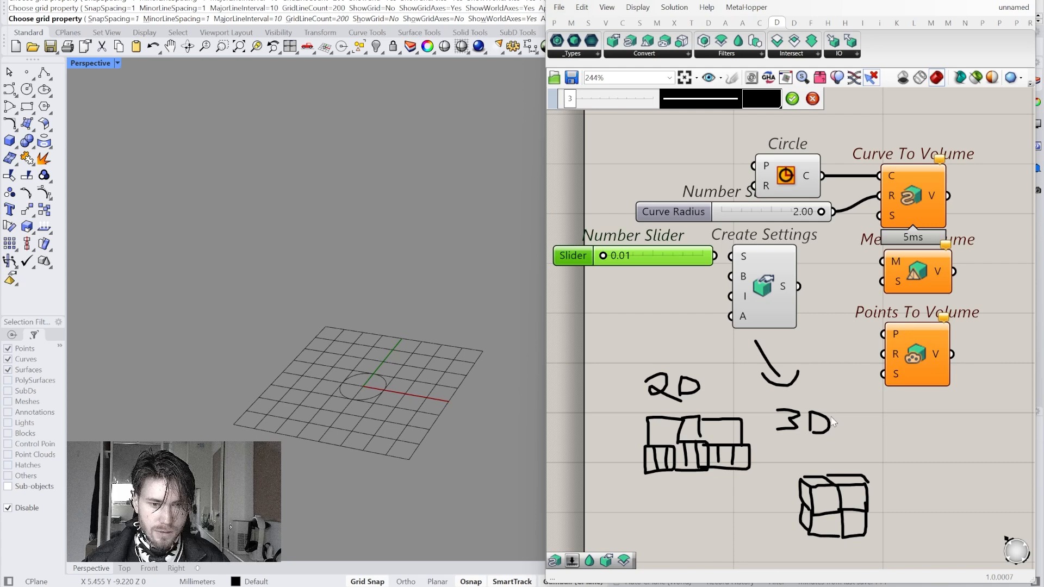
left_click(790, 100)
Step: Sketch a pear-shaped outline beside the cube and fill it with large stacked voxel blocks
right_click_drag(889, 460, 816, 407)
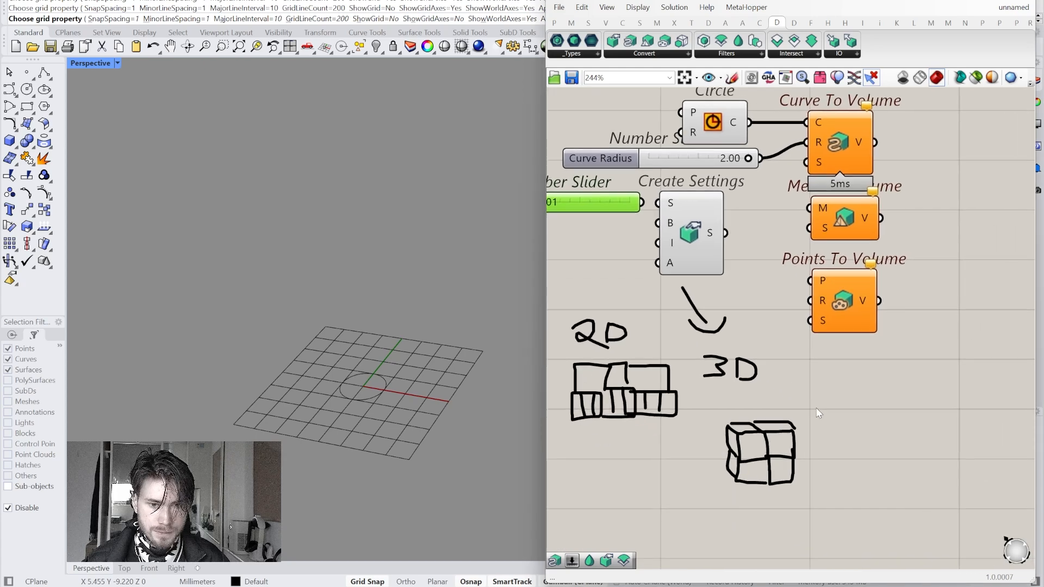
left_click(726, 79)
mouse_move(918, 389)
left_mouse_down()
mouse_move(905, 389)
mouse_move(865, 444)
mouse_move(822, 531)
mouse_move(914, 539)
mouse_move(957, 514)
mouse_move(927, 409)
mouse_move(915, 407)
left_mouse_up()
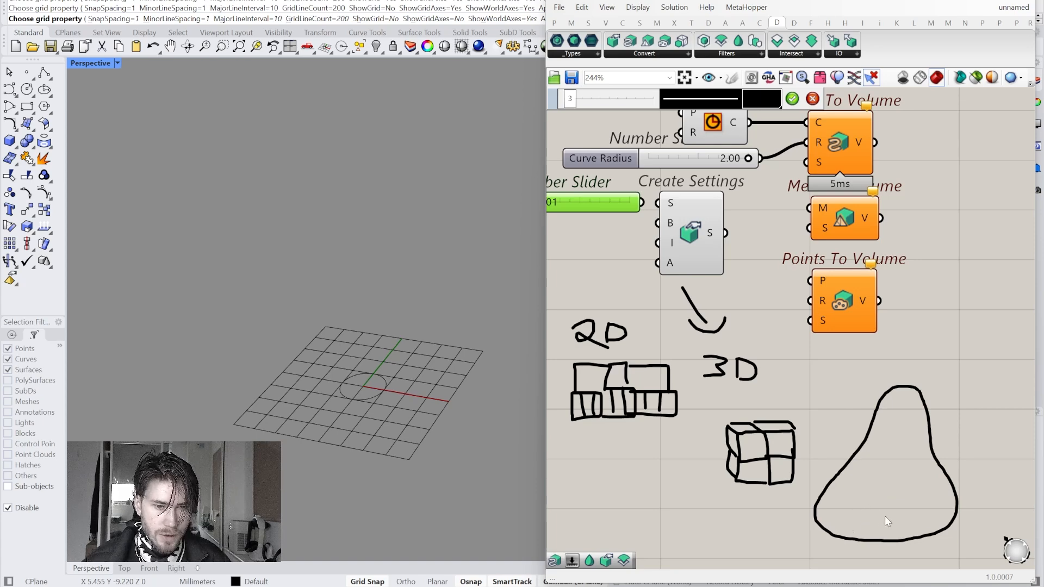
mouse_move(846, 499)
left_mouse_down()
mouse_move(846, 527)
mouse_move(869, 503)
mouse_move(843, 500)
mouse_move(836, 514)
mouse_move(841, 502)
left_mouse_up()
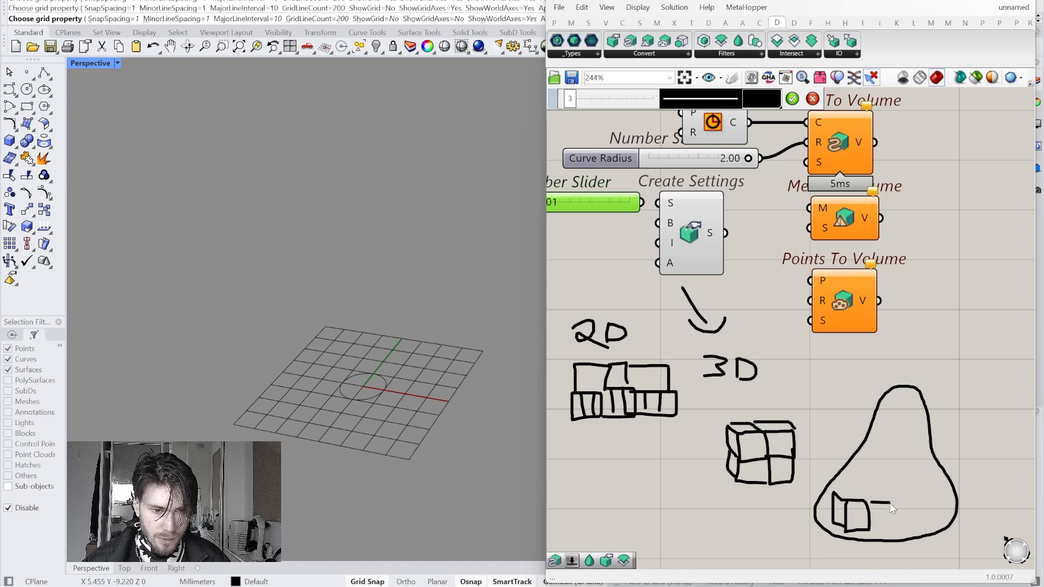
mouse_move(910, 520)
left_mouse_down()
mouse_move(924, 505)
mouse_move(947, 522)
mouse_move(920, 501)
mouse_move(941, 486)
mouse_move(892, 468)
mouse_move(890, 500)
mouse_move(869, 452)
mouse_move(892, 447)
mouse_move(895, 474)
mouse_move(918, 473)
mouse_move(887, 435)
mouse_move(911, 417)
mouse_move(920, 467)
left_mouse_up()
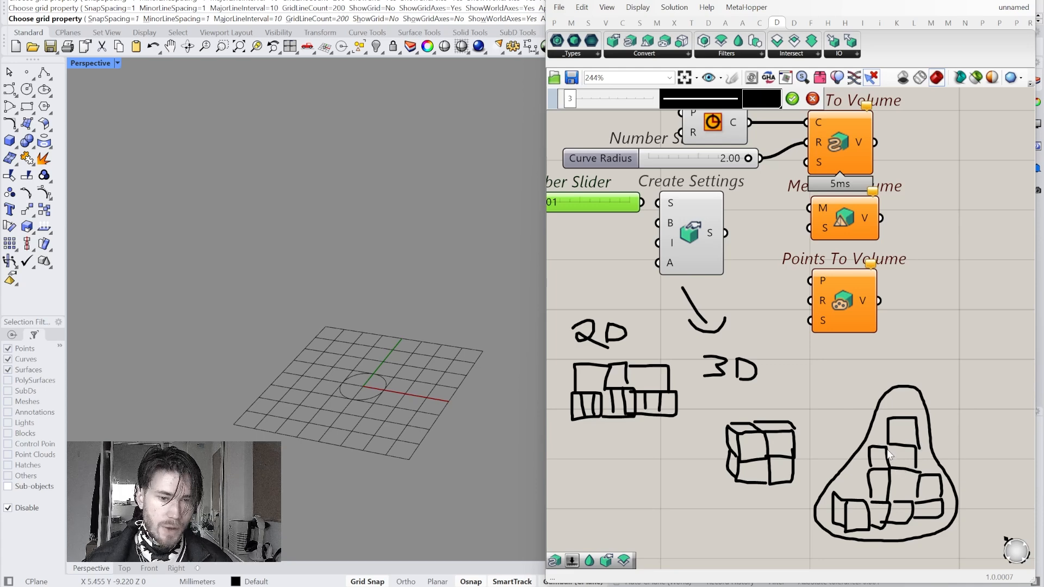
mouse_move(836, 486)
left_mouse_down()
mouse_move(870, 497)
mouse_move(877, 413)
mouse_move(889, 421)
left_mouse_up()
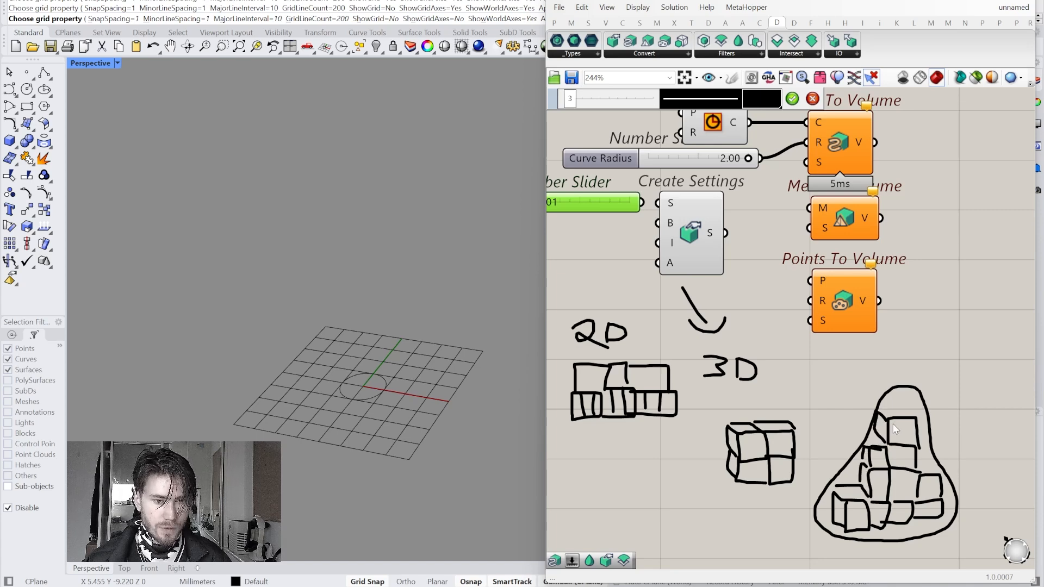
left_click(792, 98)
Step: Sketch a second pear-shaped outline beside the first and fill its lower corner with small voxel blocks
right_click_drag(936, 338, 763, 285)
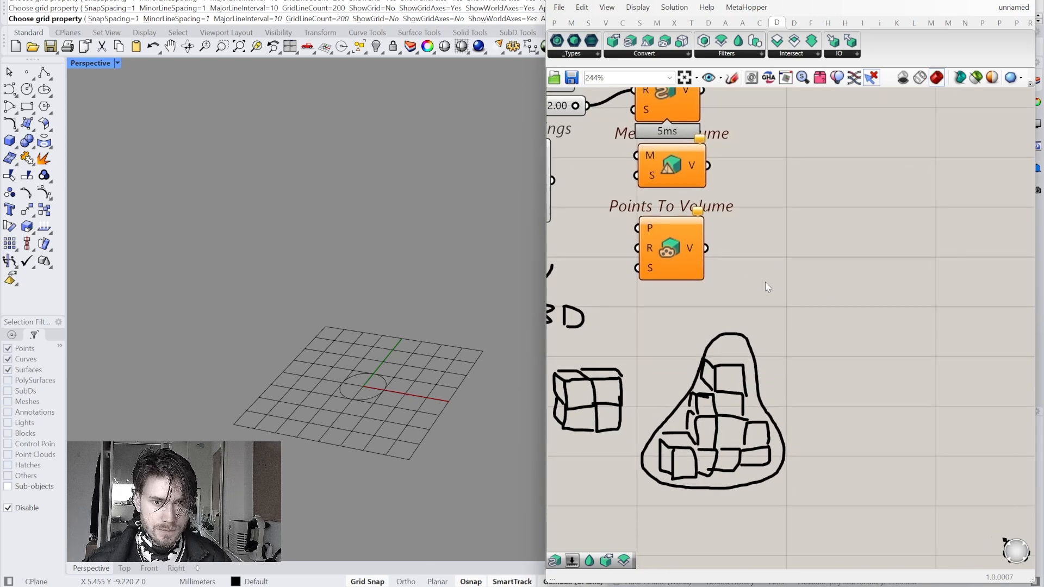
left_click(732, 78)
mouse_move(891, 347)
left_mouse_down()
mouse_move(874, 346)
mouse_move(850, 442)
mouse_move(868, 498)
mouse_move(928, 447)
mouse_move(892, 350)
left_mouse_up()
mouse_move(838, 484)
left_mouse_down()
mouse_move(860, 489)
mouse_move(832, 481)
mouse_move(840, 472)
mouse_move(820, 487)
mouse_move(843, 461)
mouse_move(840, 474)
mouse_move(854, 482)
left_mouse_up()
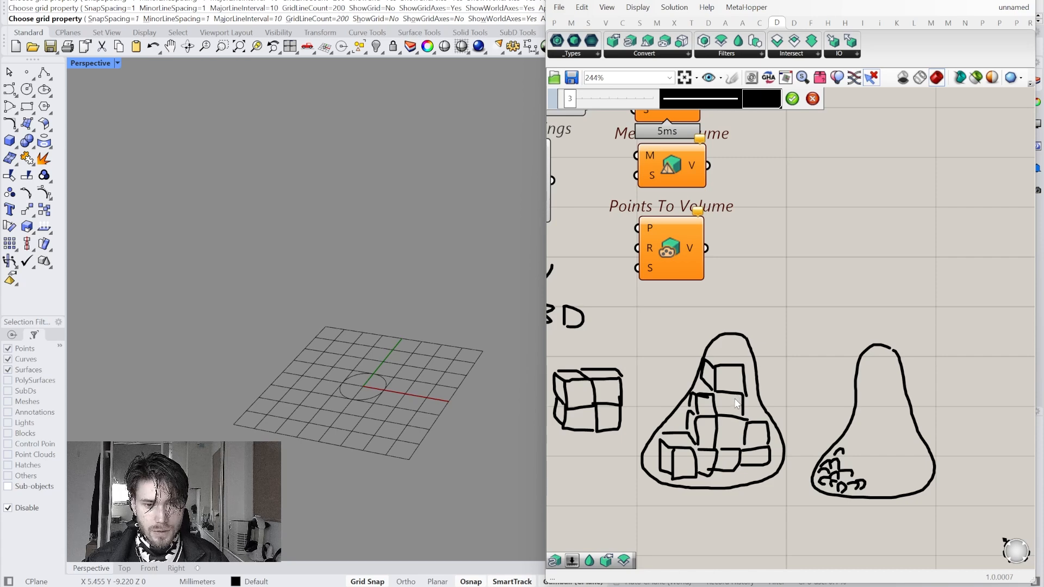
Step: Circle the coarse-voxel pear, extend the fine pear's small voxels, and draw up and down arrows around the fine pear
mouse_move(734, 311)
left_mouse_down()
mouse_move(759, 484)
mouse_move(757, 355)
left_mouse_up()
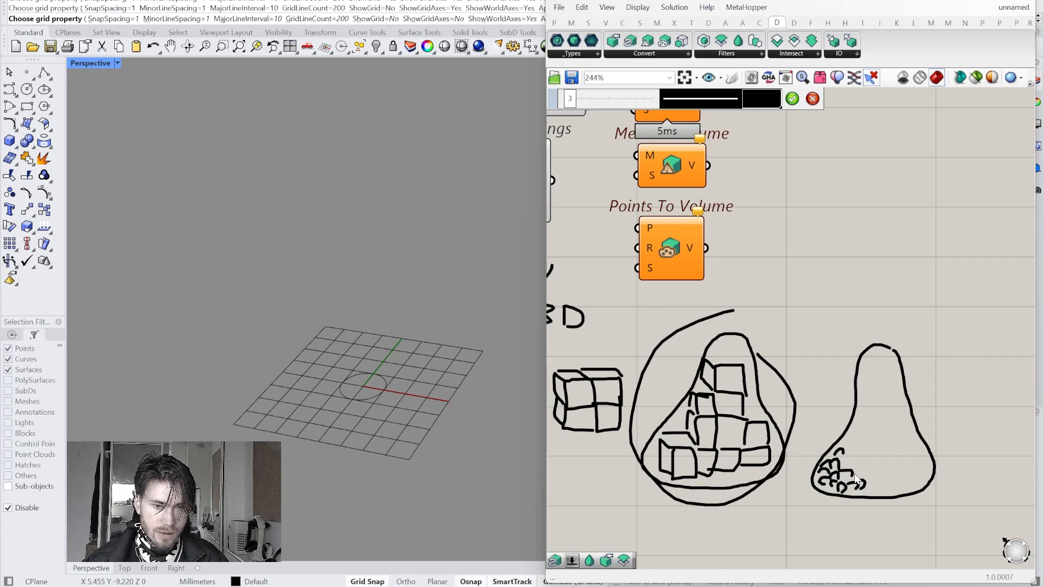
left_click_drag(856, 474, 865, 487)
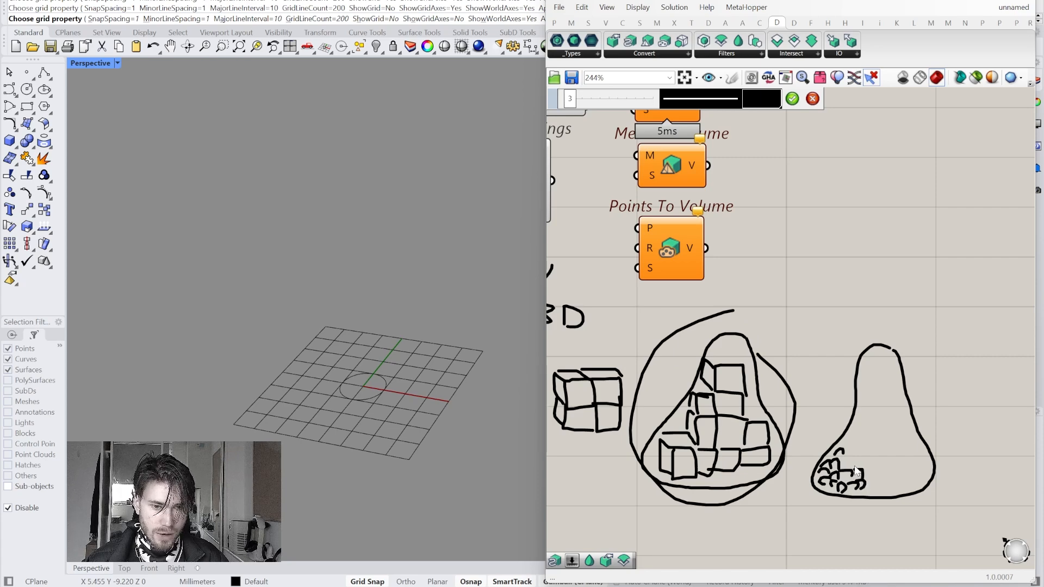
mouse_move(948, 371)
left_mouse_down()
mouse_move(944, 435)
mouse_move(965, 440)
left_mouse_up()
left_click_drag(855, 320, 852, 243)
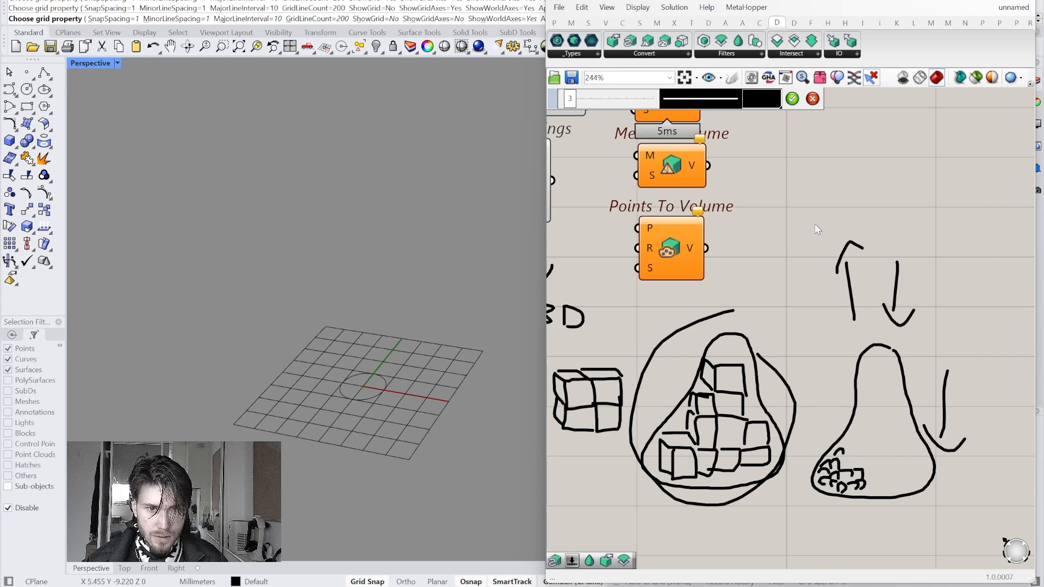
left_click(792, 99)
Step: Mark a voxel in each pear shape with a leader and an S, adding a linking arrow and a down arrow
mouse_move(808, 291)
right_mouse_down()
mouse_move(843, 301)
mouse_move(866, 336)
mouse_move(889, 345)
mouse_move(833, 338)
right_mouse_up()
scroll(837, 310, "down", 1)
scroll(853, 487, "up", 2)
right_click_drag(853, 489, 835, 475)
left_click(732, 78)
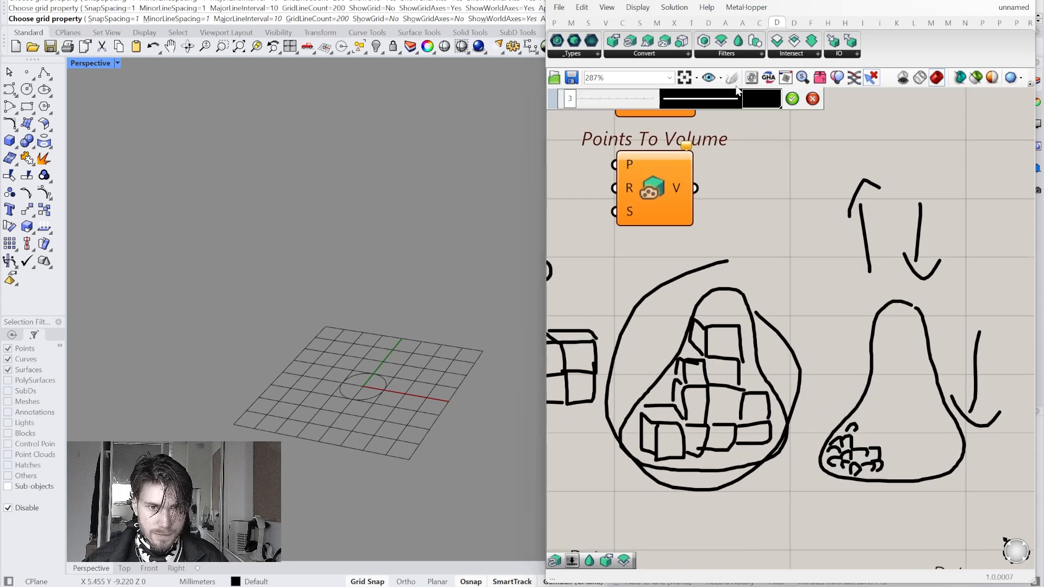
left_click_drag(752, 433, 778, 491)
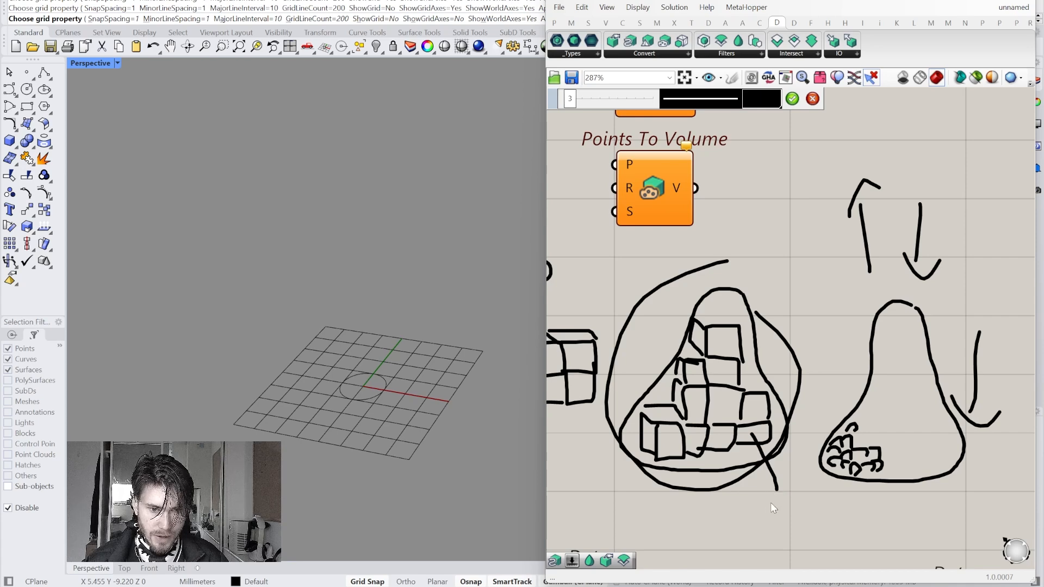
left_click_drag(769, 501, 766, 515)
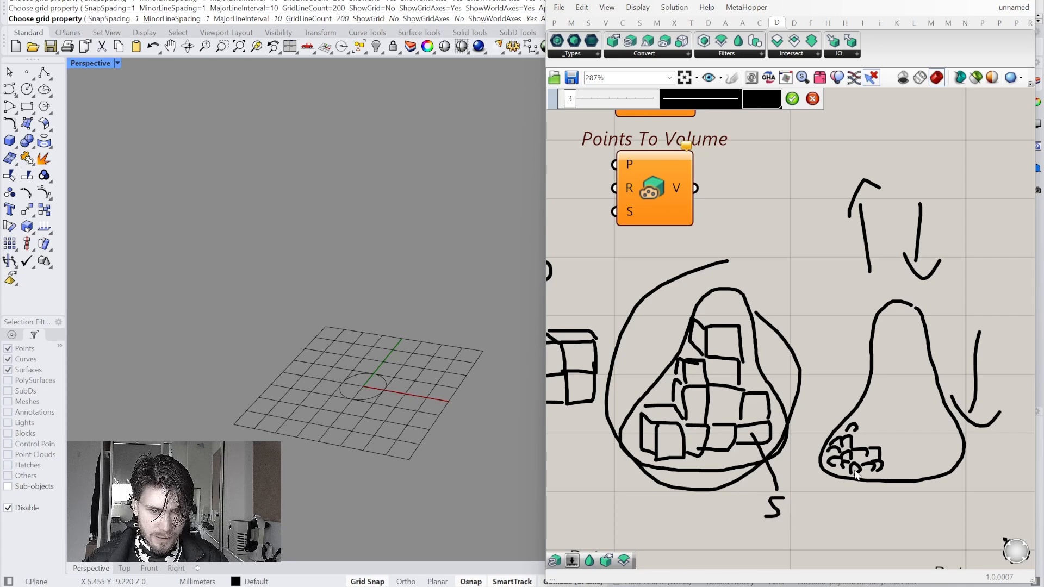
left_click_drag(823, 520, 813, 535)
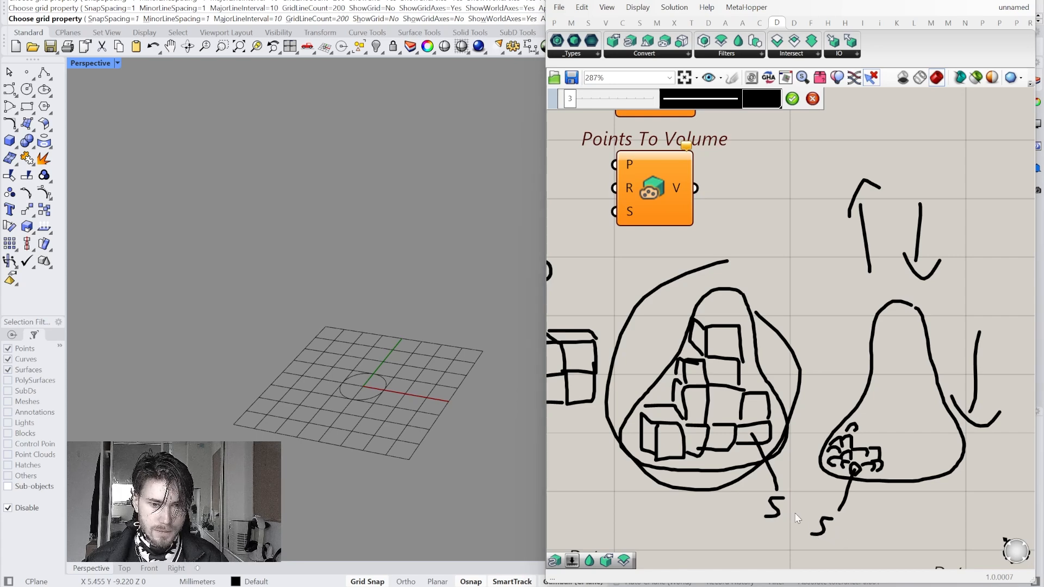
left_click_drag(799, 503, 831, 521)
mouse_move(842, 534)
left_mouse_down()
mouse_move(841, 542)
mouse_move(846, 534)
left_mouse_up()
left_click(793, 99)
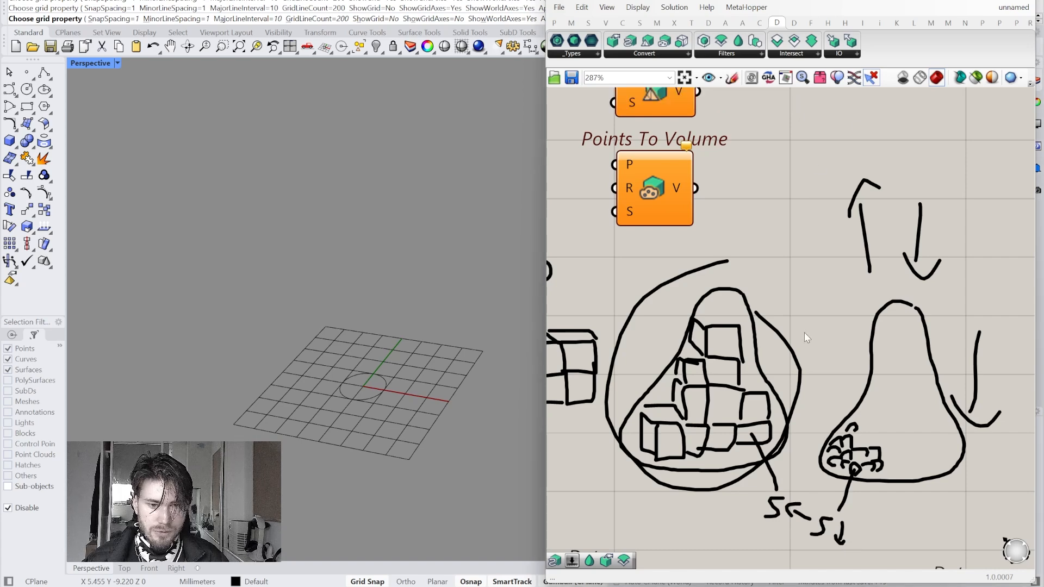
scroll(807, 341, "down", 3)
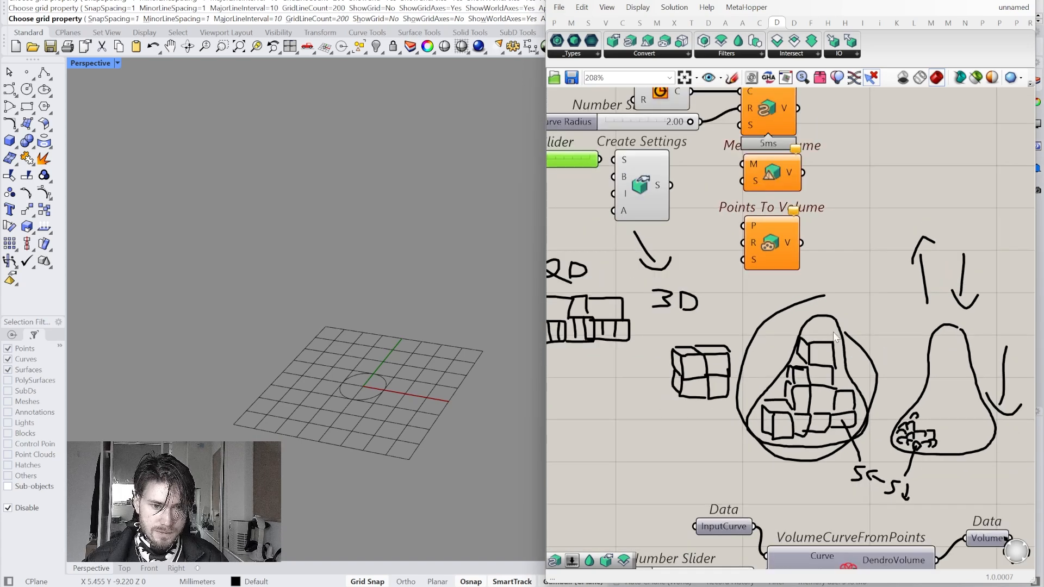
Step: Raise the number slider beside the Create Settings component from its minimum to its maximum value of 1.00
right_click_drag(835, 333, 903, 399)
scroll(636, 244, "up", 4)
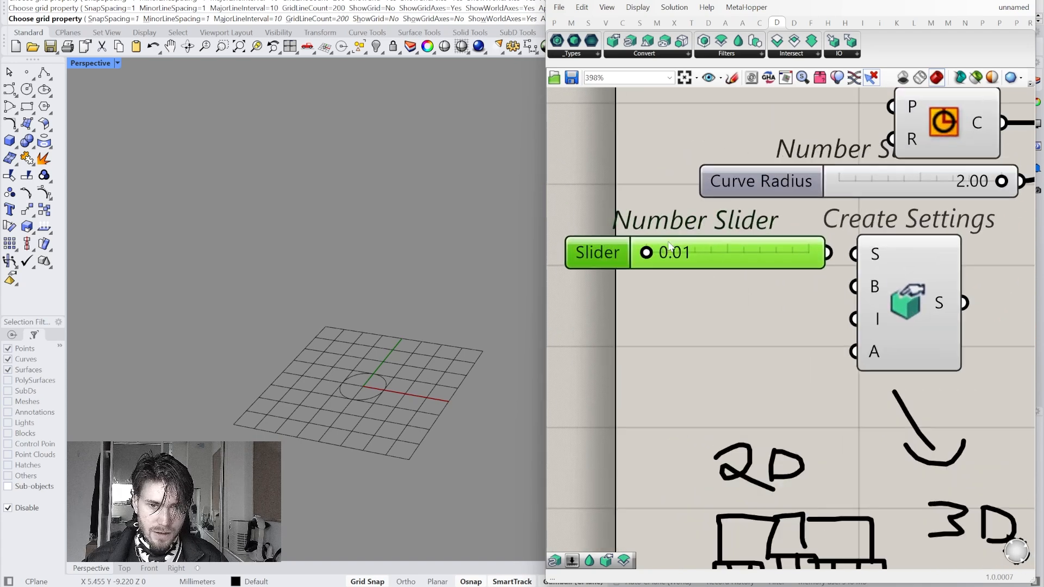
left_click_drag(646, 254, 643, 257)
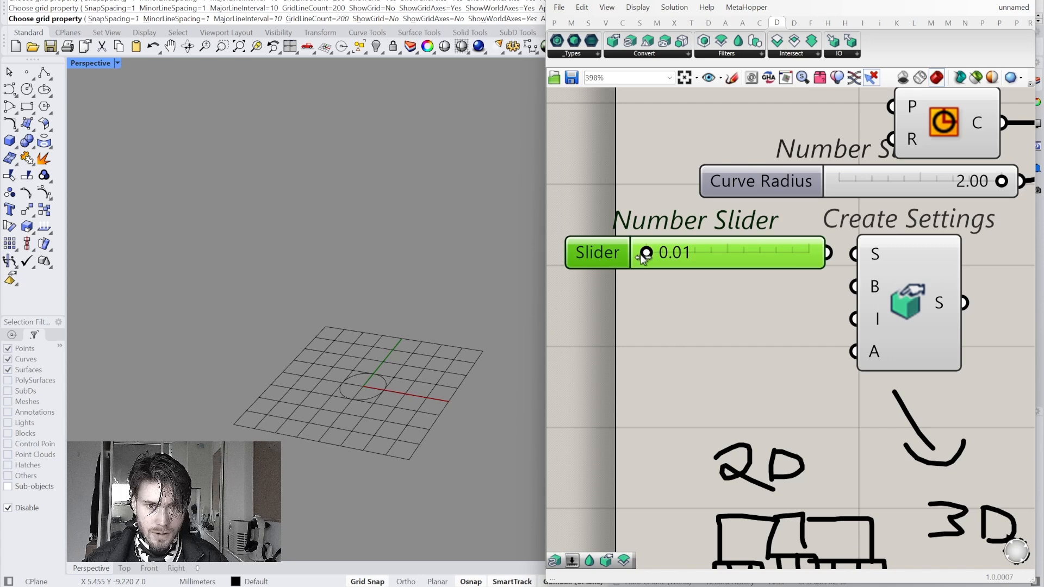
left_click_drag(644, 257, 814, 263)
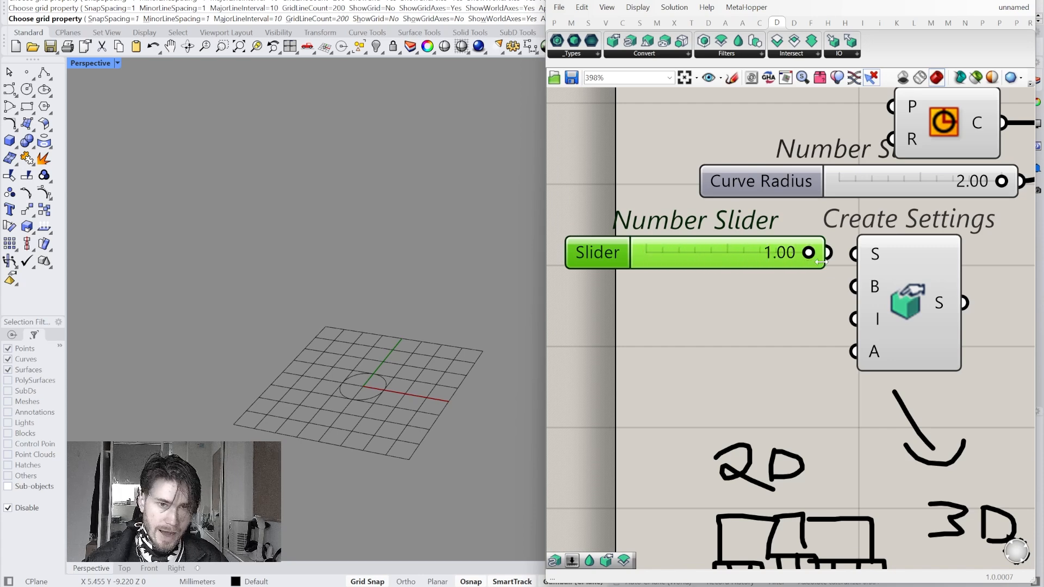
Step: Lower the number slider beside Create Settings to 0.01, and bring it back up to 1.00
scroll(746, 256, "down", 4)
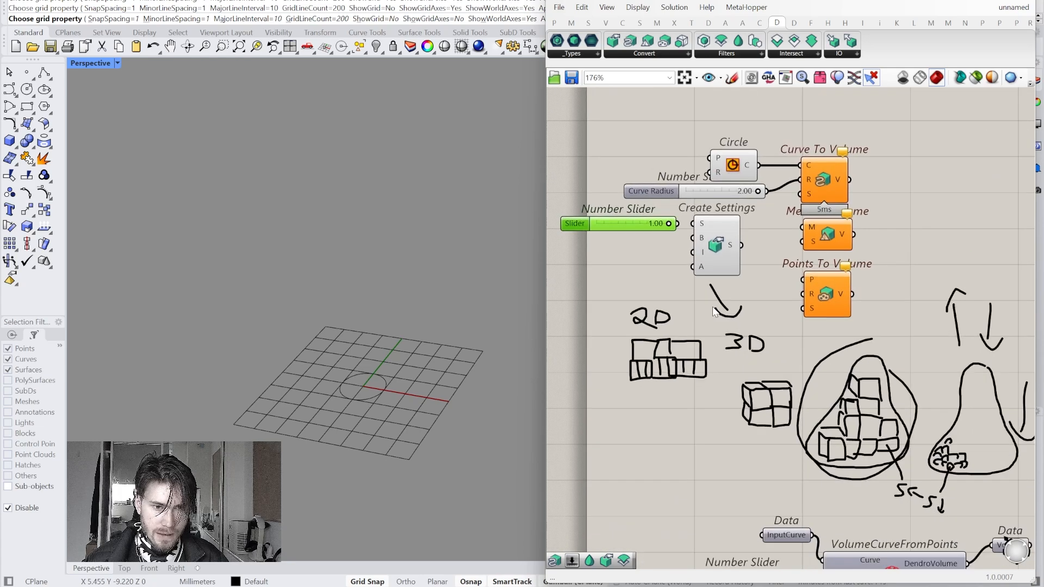
right_click_drag(734, 310, 738, 301)
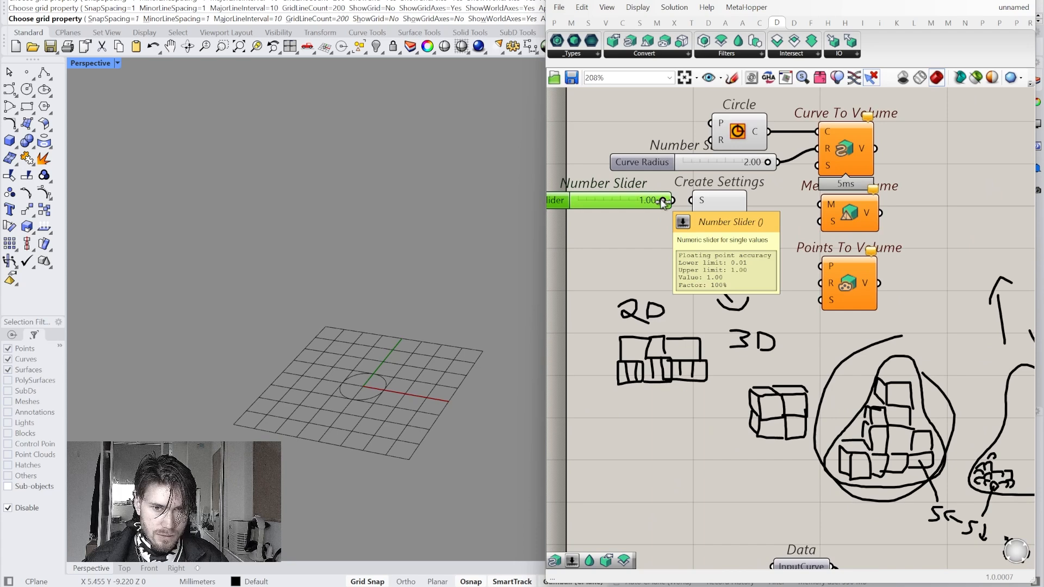
left_click_drag(664, 201, 571, 207)
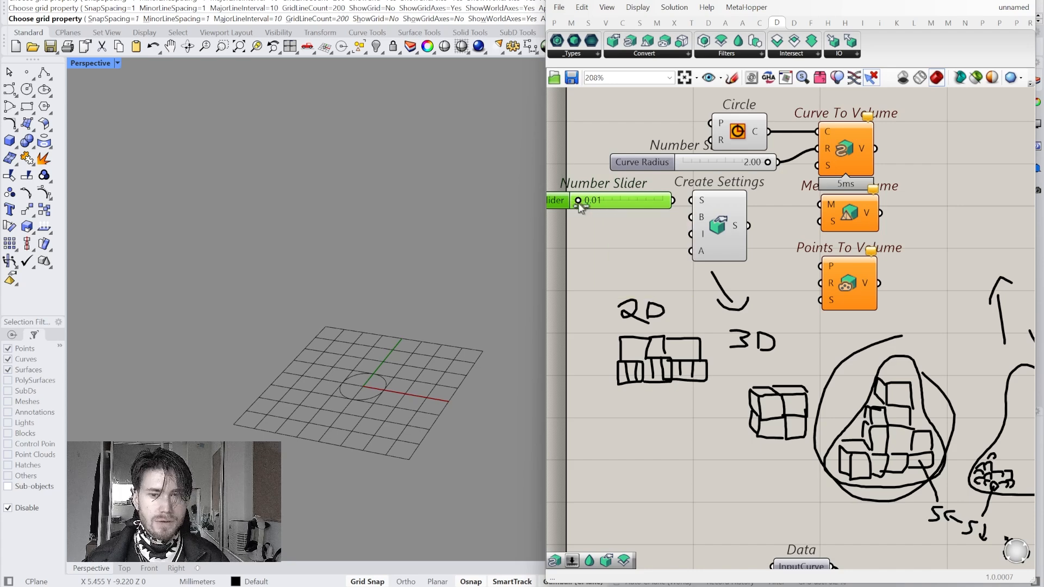
left_click_drag(579, 201, 673, 210)
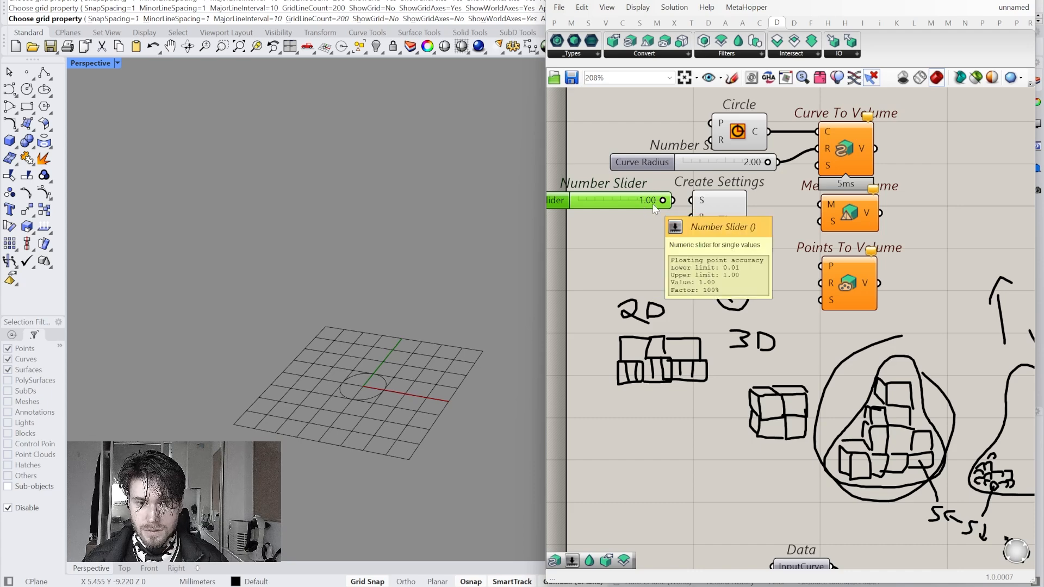
Step: Wire the slider into the S input of Create Settings and its output into Curve To Volume's settings input, and highlight the resulting volume
left_click_drag(675, 201, 690, 201)
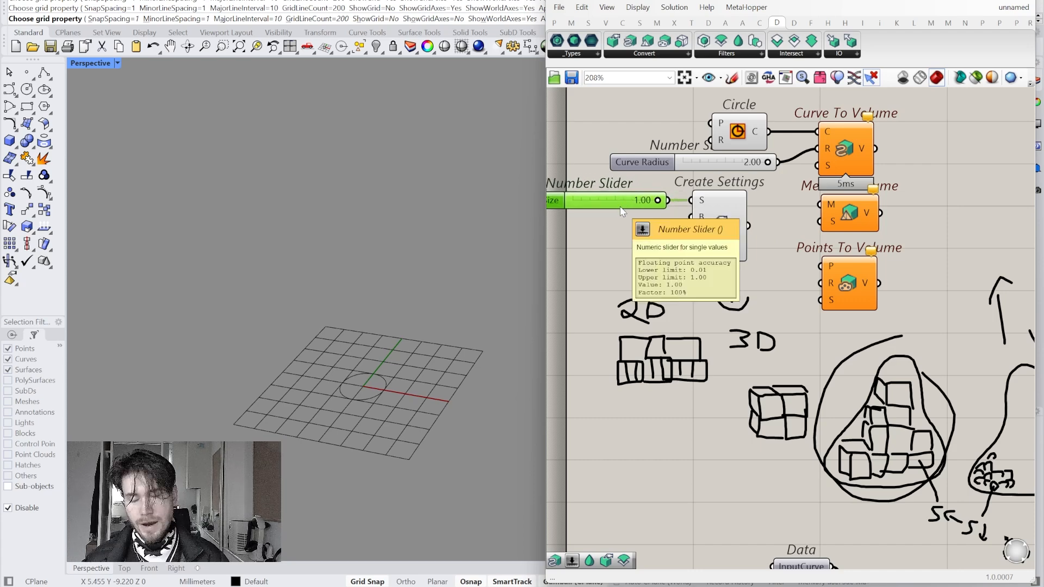
right_click_drag(708, 202, 750, 227)
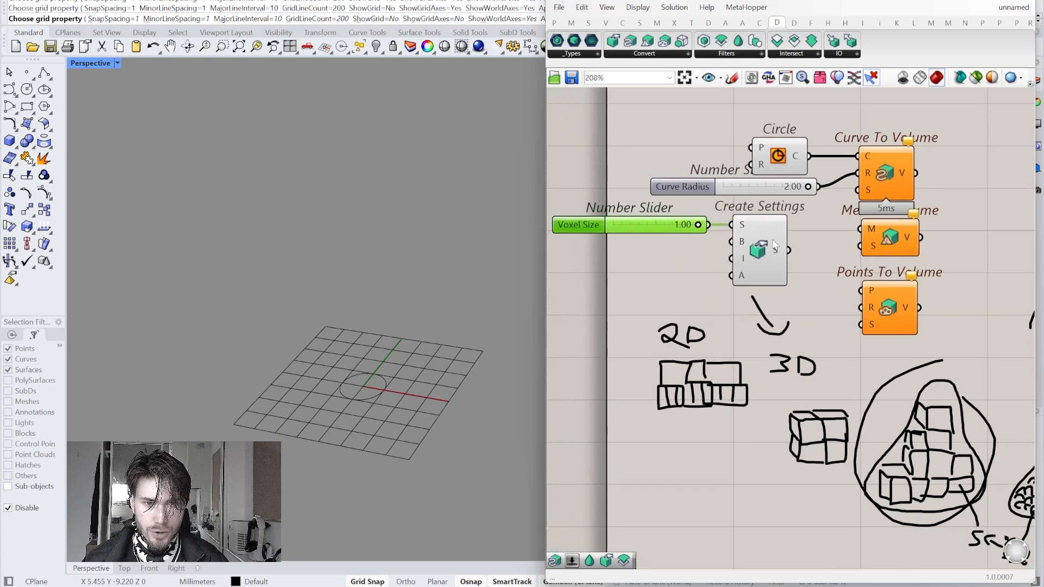
left_click_drag(790, 250, 859, 191)
left_click(887, 180)
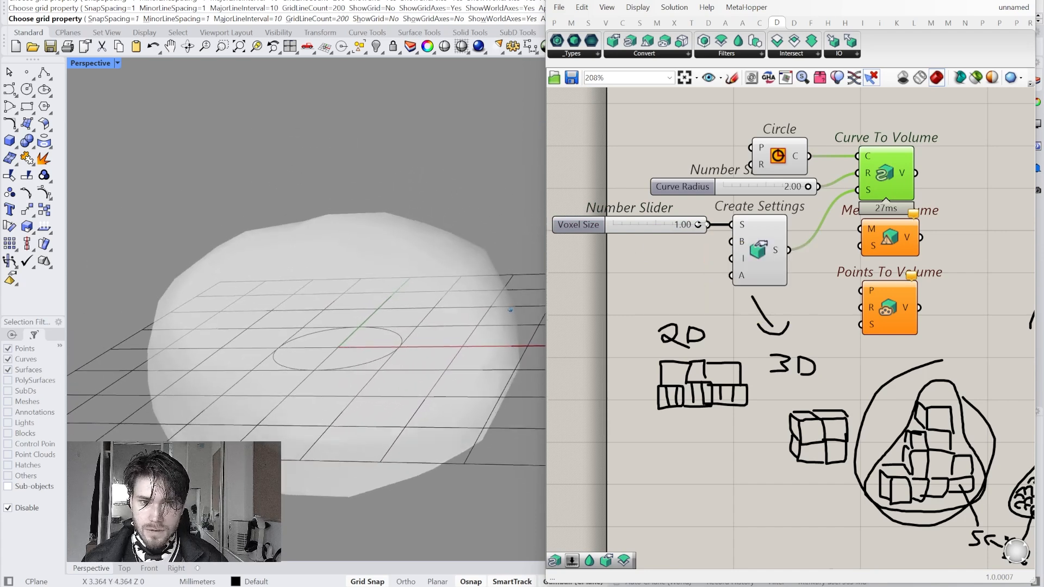
Step: Reduce the voxel size to 0.16, orbit around the smoother volume, and restore the voxel size to 1.00
left_click_drag(700, 228, 627, 226)
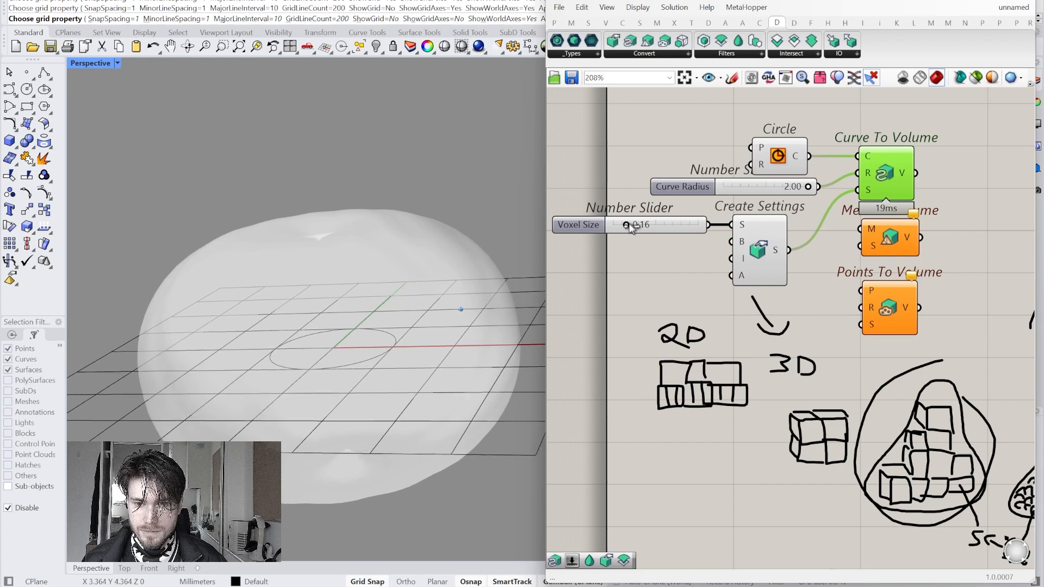
right_click_drag(381, 257, 680, 221)
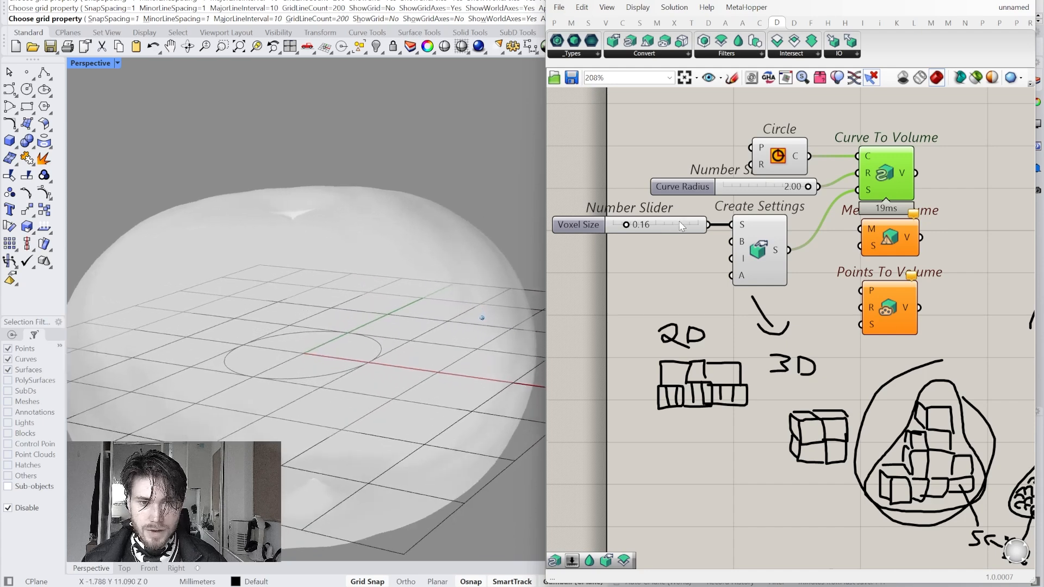
left_click_drag(626, 224, 704, 224)
right_click_drag(387, 210, 453, 235)
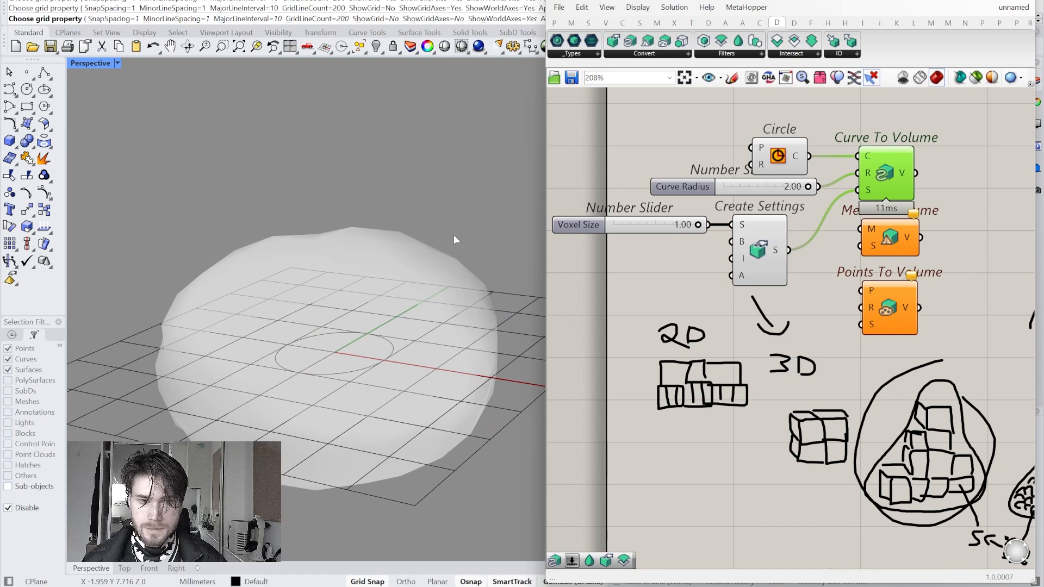
Step: Examine the descriptions and default values of the Bandwidth, Isovalue and Adaptivity inputs on Create Settings
mouse_move(759, 245)
right_mouse_down()
mouse_move(748, 252)
mouse_move(759, 263)
right_mouse_up()
scroll(716, 268, "up", 4)
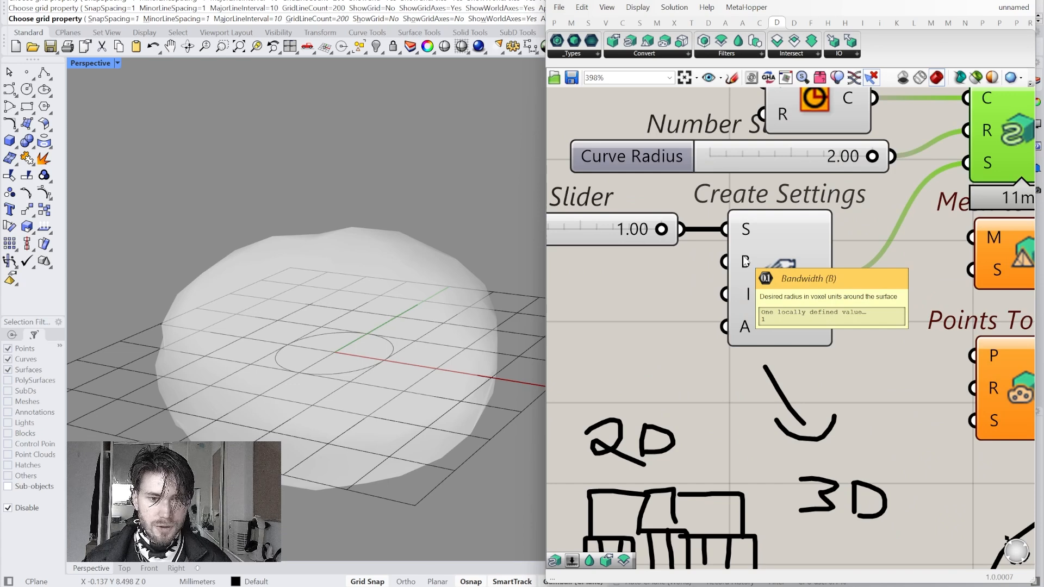
mouse_move(743, 294)
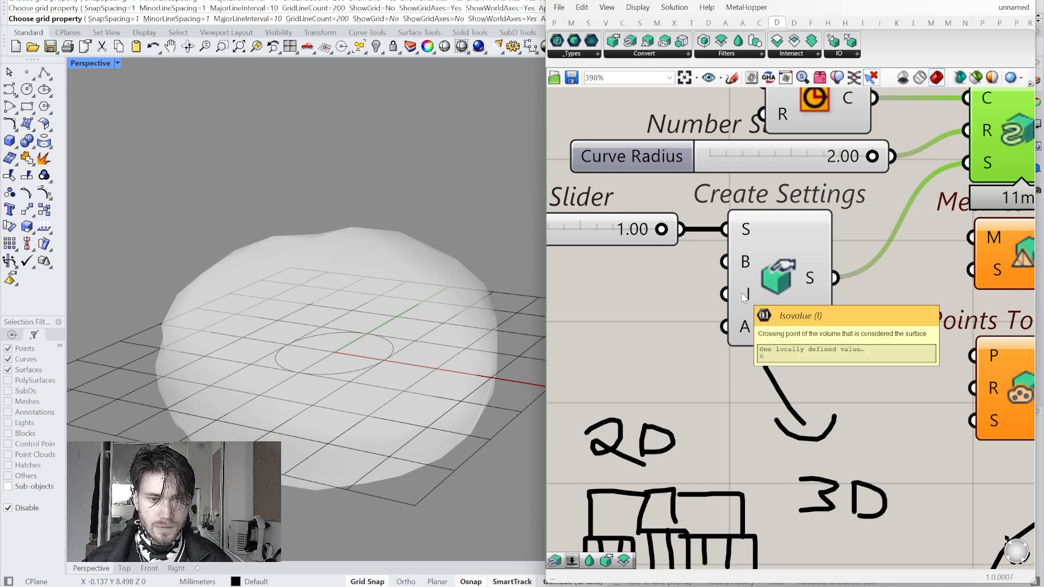
mouse_move(745, 327)
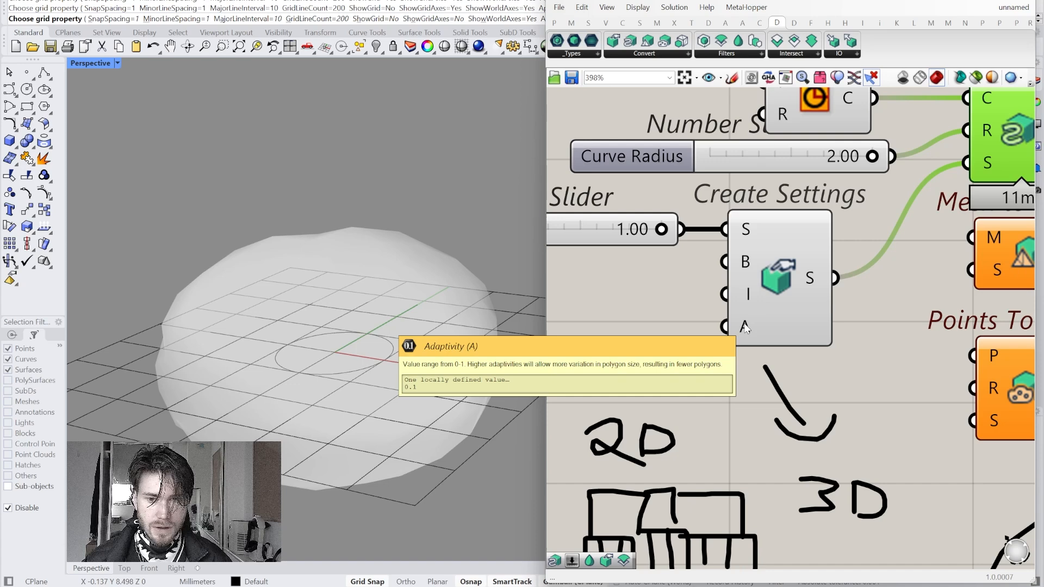
right_click_drag(745, 326, 827, 297)
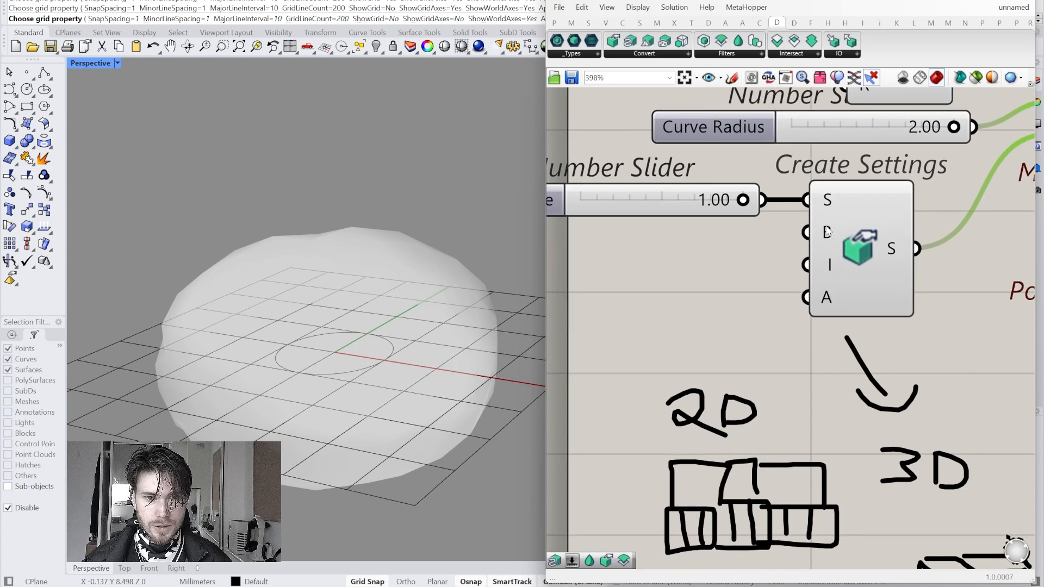
mouse_move(828, 231)
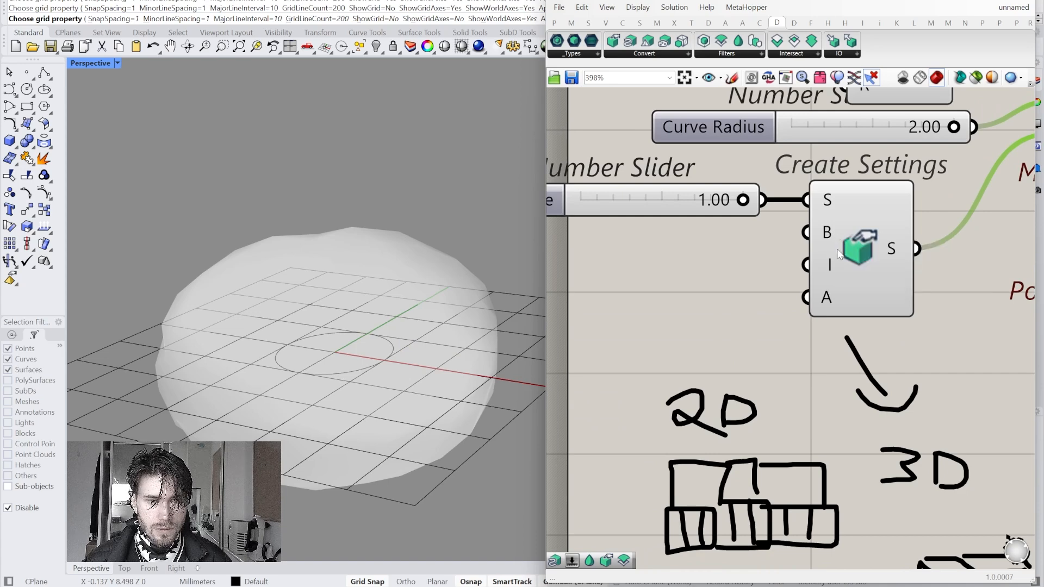
mouse_move(828, 267)
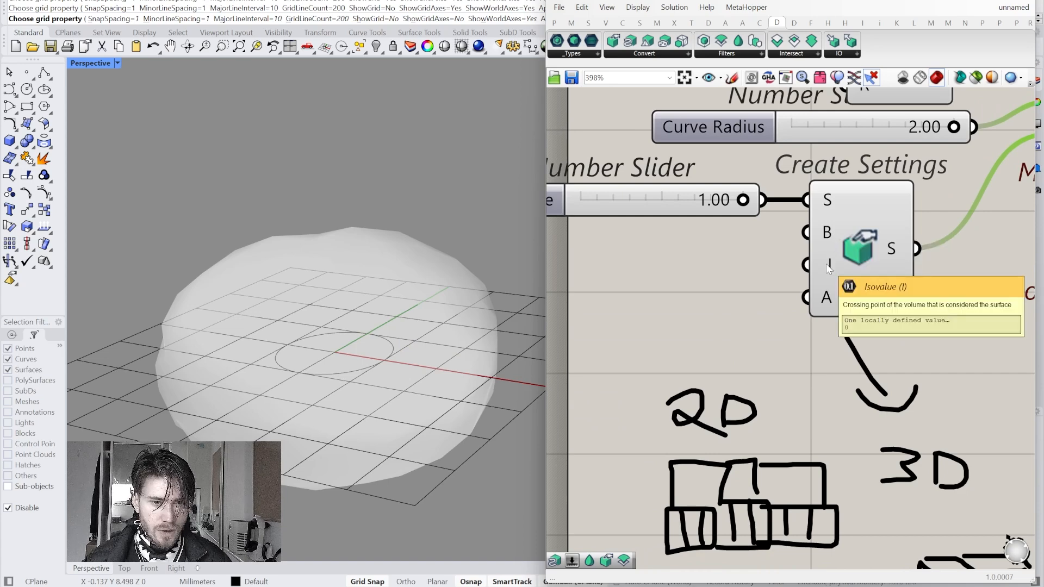
mouse_move(828, 303)
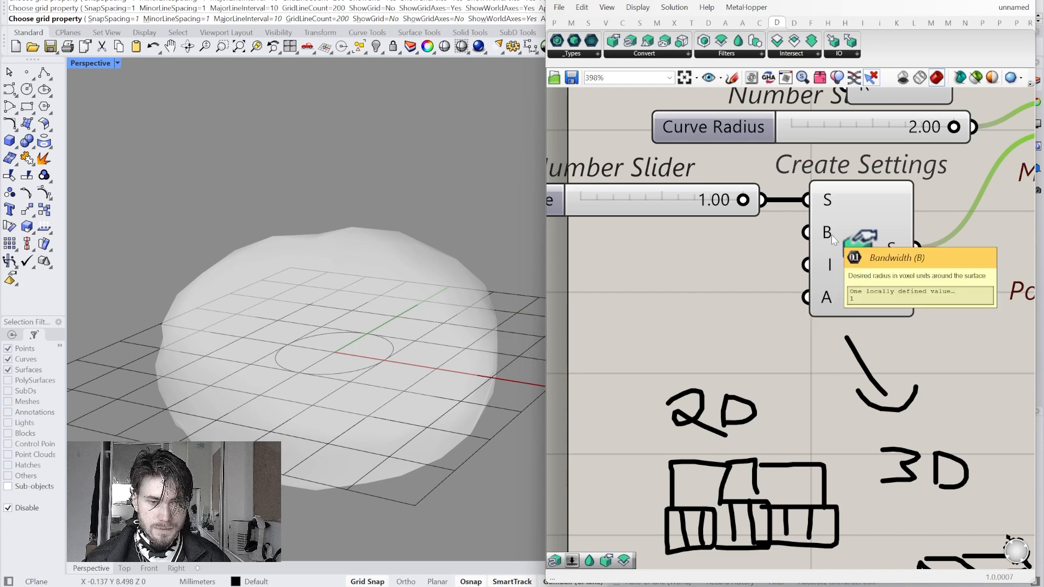
scroll(831, 235, "down", 3)
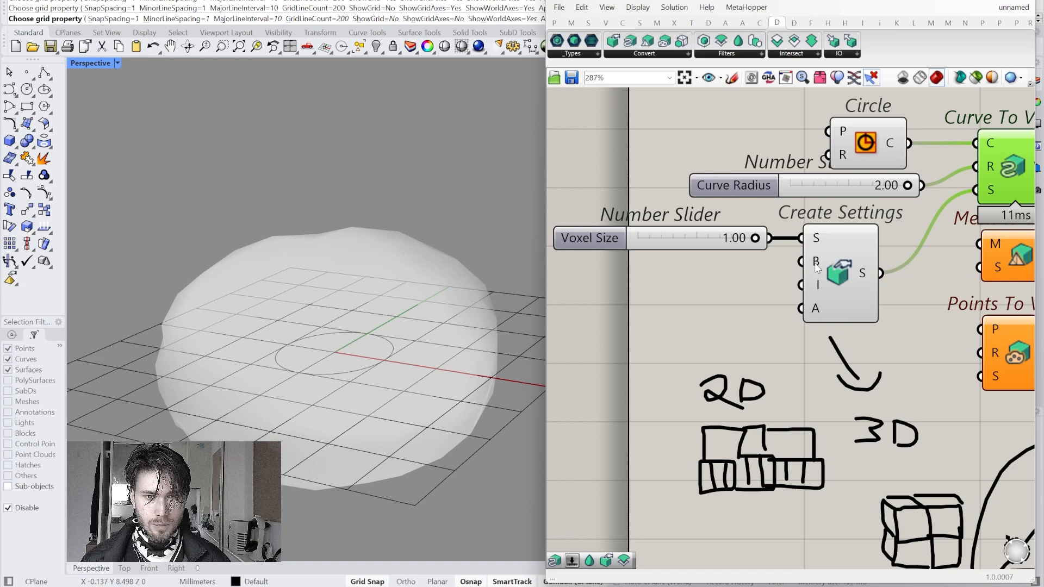
scroll(816, 269, "up", 2)
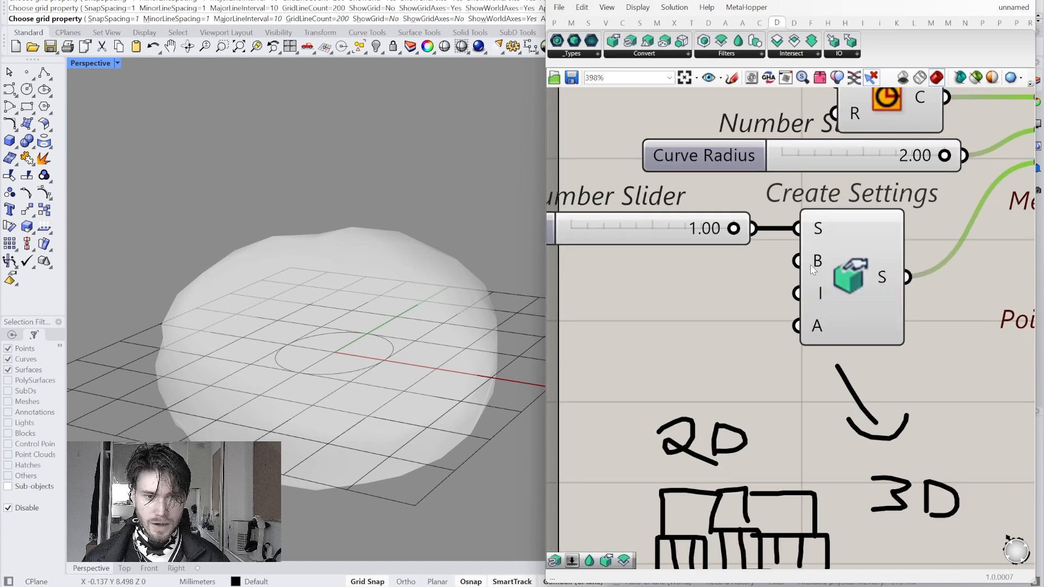
Step: Add a panel containing 3 beside Create Settings and connect it to the Bandwidth input
double_click(729, 285)
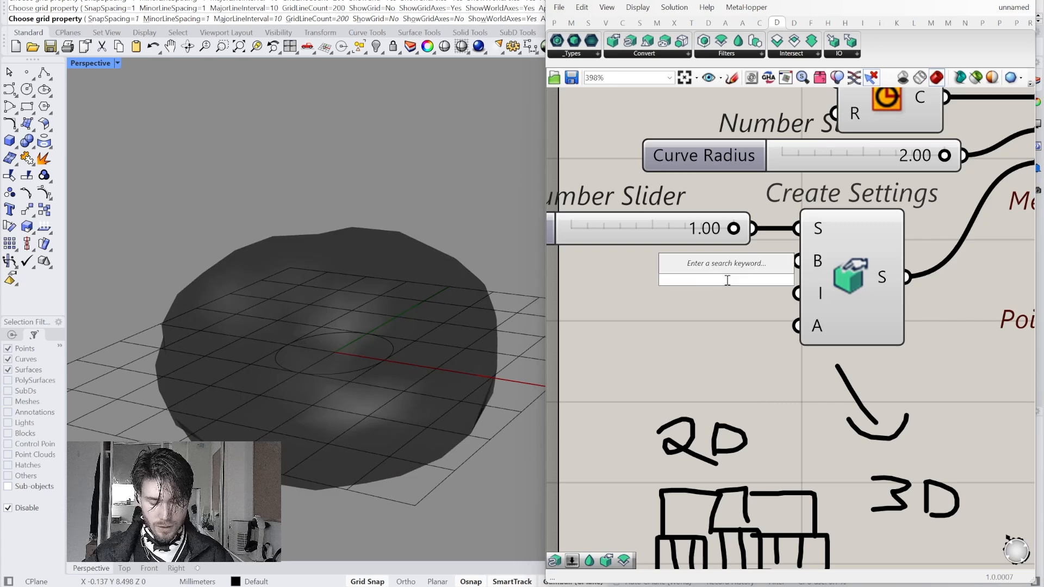
type("//")
key("Return")
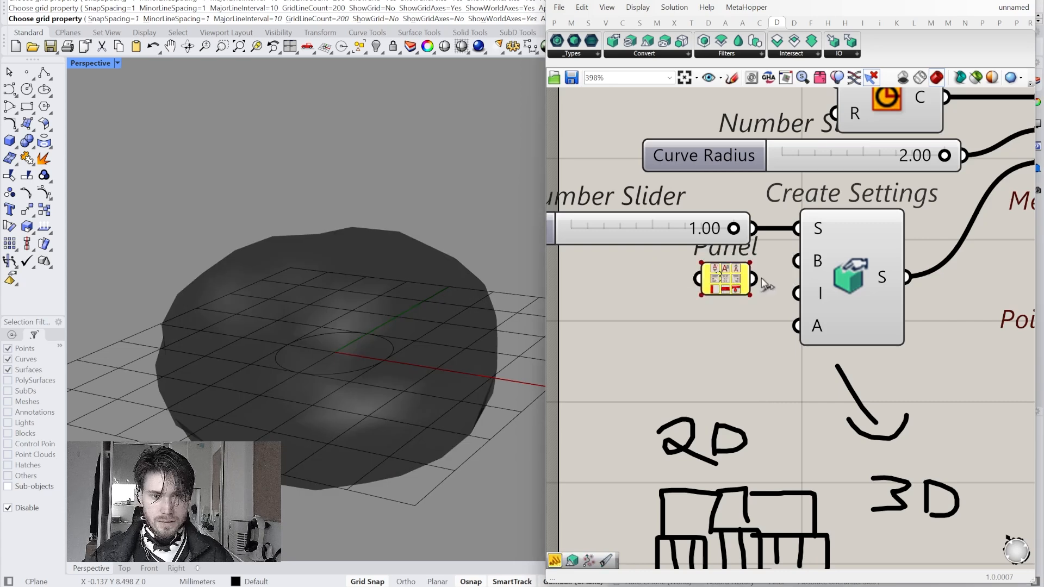
scroll(767, 278, "down", 2)
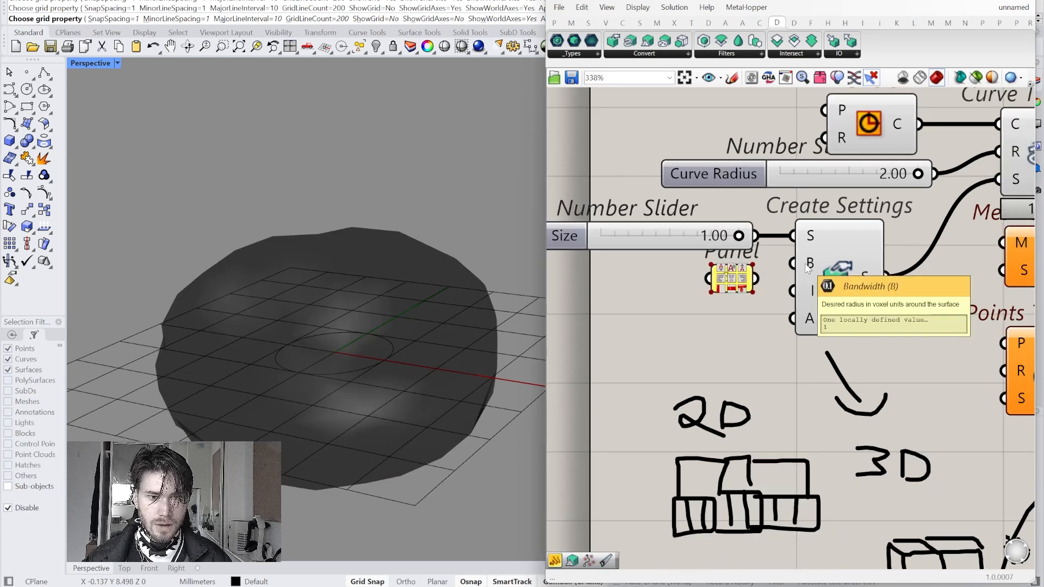
scroll(766, 279, "down", 1)
right_click_drag(766, 280, 754, 305)
scroll(754, 305, "up", 1)
scroll(757, 309, "down", 1)
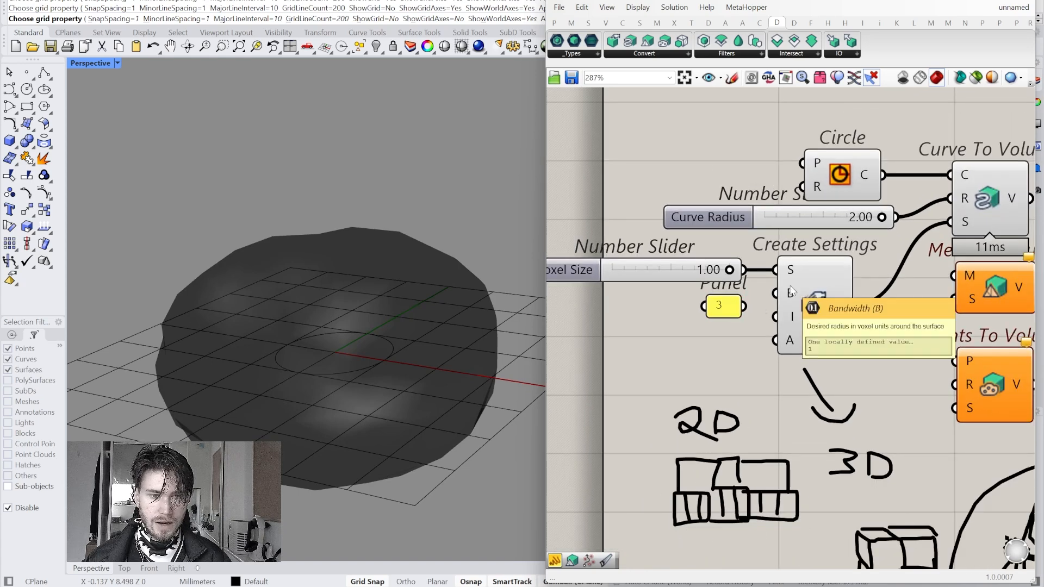
left_click_drag(721, 311, 723, 305)
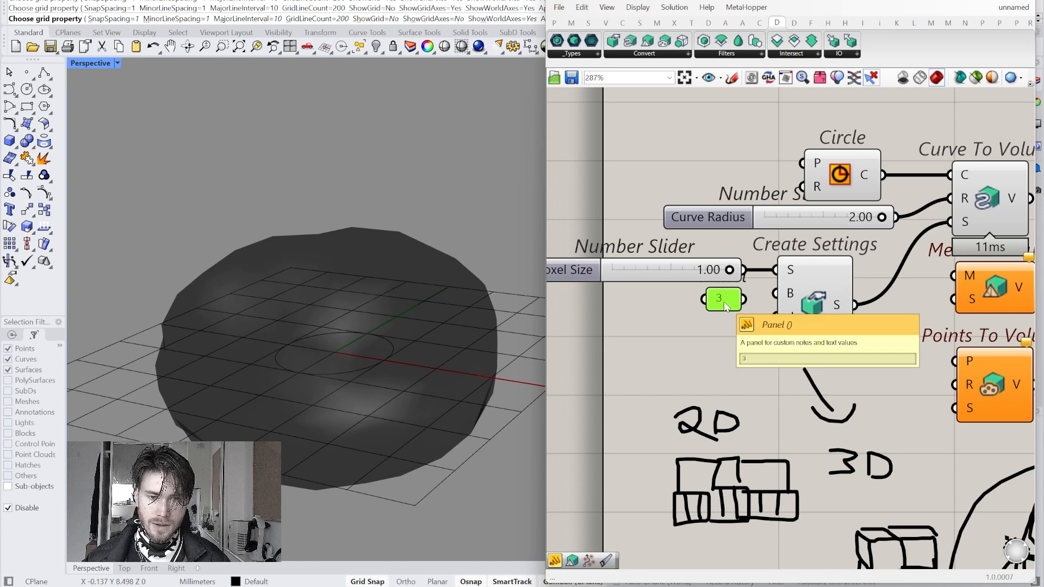
left_click_drag(743, 299, 776, 294)
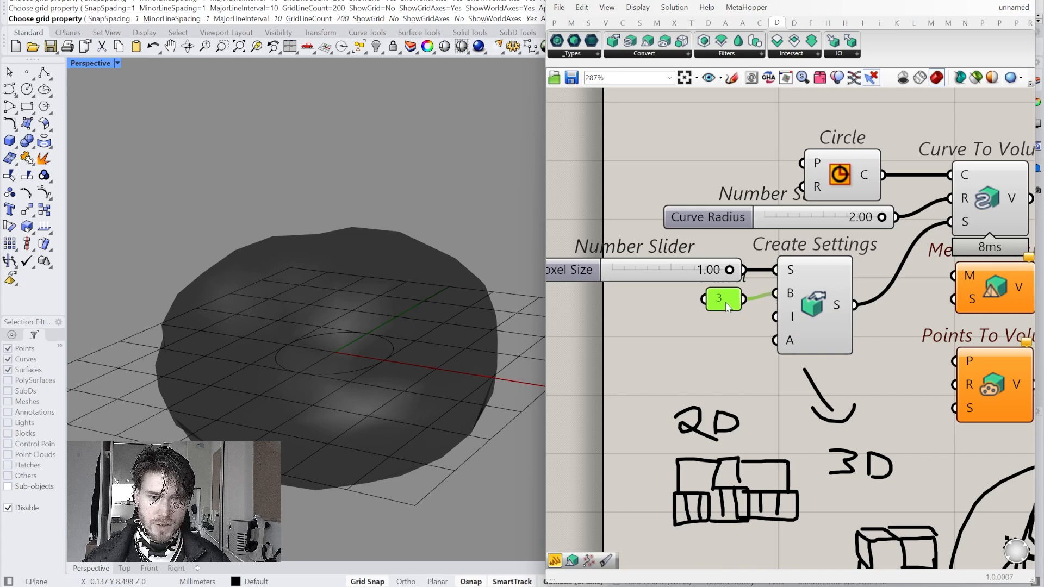
Step: Add a second panel containing 0 below the first and connect it to the Adaptivity input of Create Settings
left_click(716, 333)
double_click(716, 332)
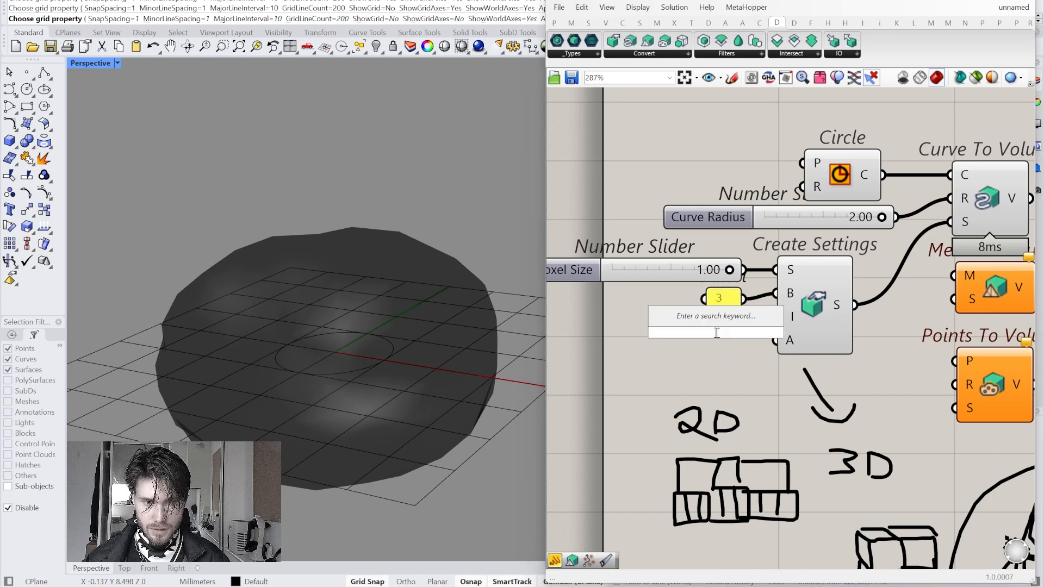
type("//0")
key("Return")
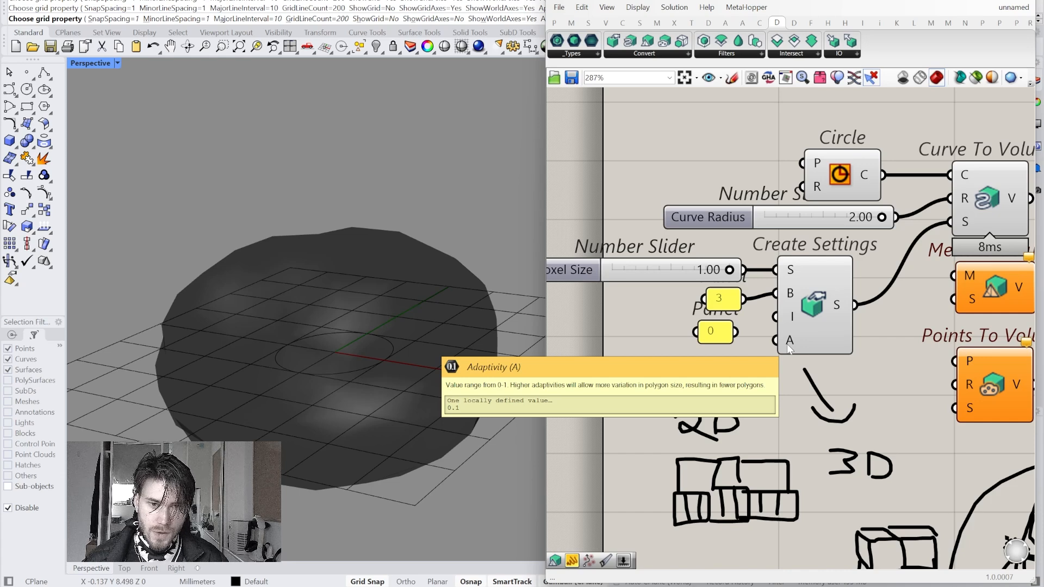
left_click_drag(788, 344, 727, 347)
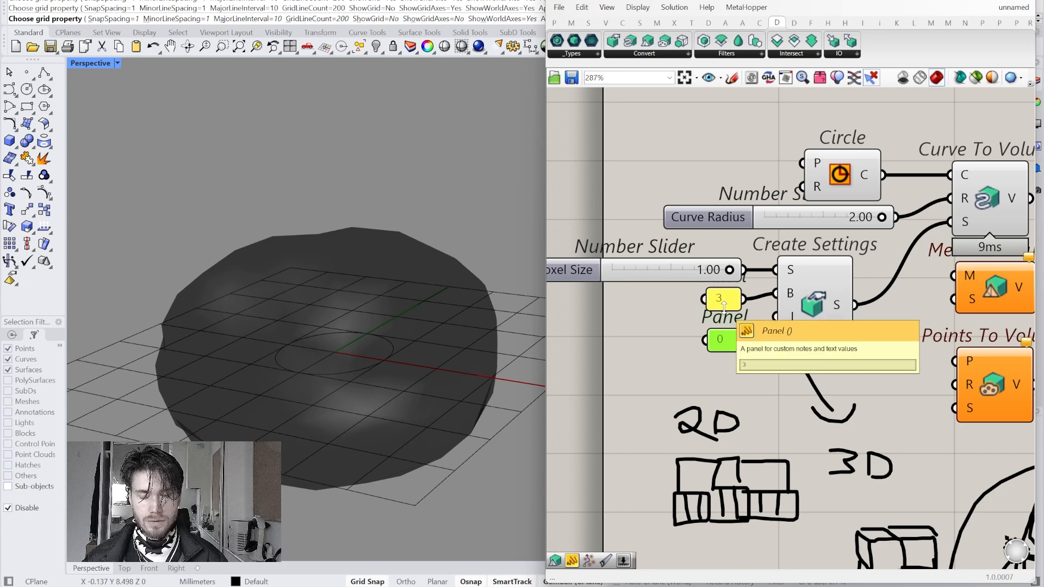
right_click_drag(719, 341, 716, 352)
left_click_drag(665, 248, 760, 380)
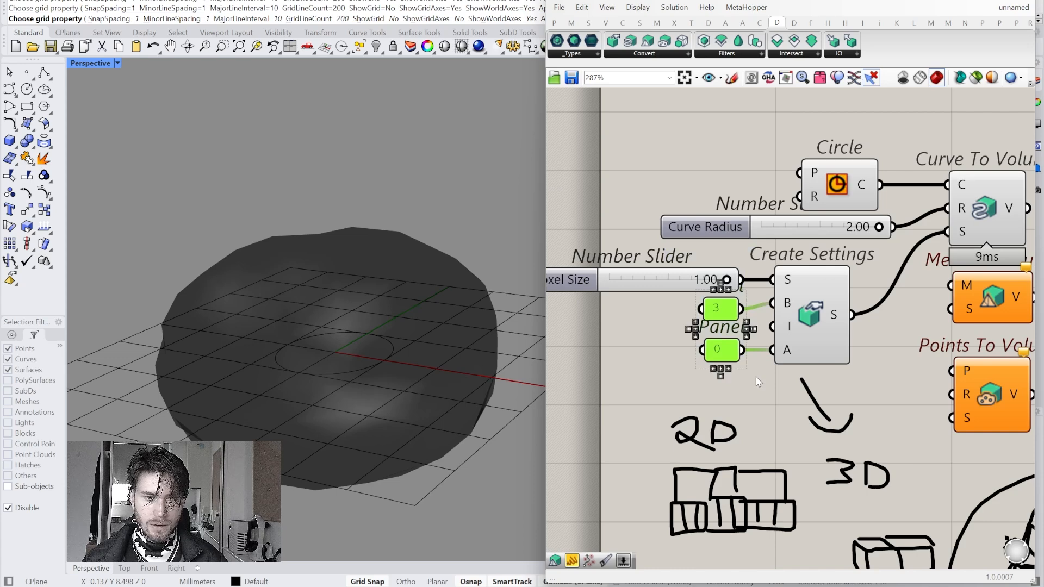
left_click(759, 382)
Step: Select the Curve To Volume component to highlight its volume in the Rhino viewport
right_click_drag(832, 361, 750, 364)
scroll(749, 364, "down", 2)
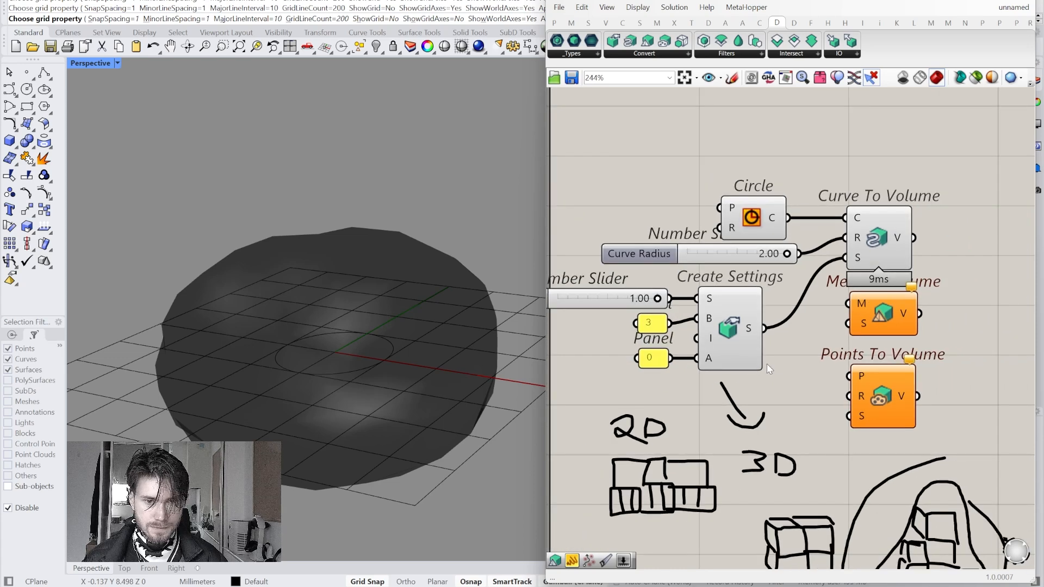
right_click_drag(789, 360, 752, 372)
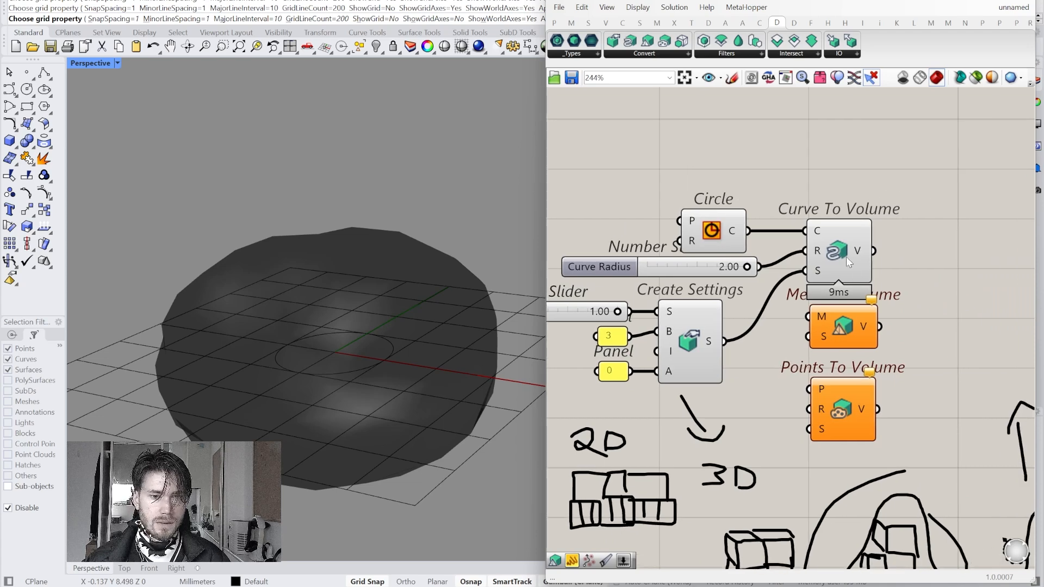
left_click(840, 253)
mouse_move(843, 325)
right_click_drag(861, 284, 808, 300)
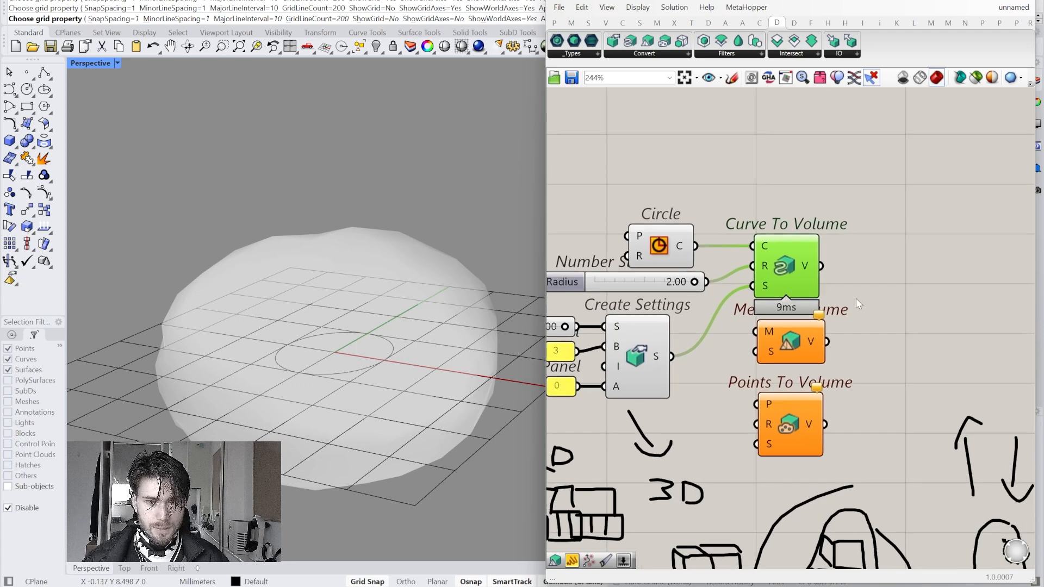
left_click(853, 301)
left_click(781, 355)
scroll(781, 354, "up", 2)
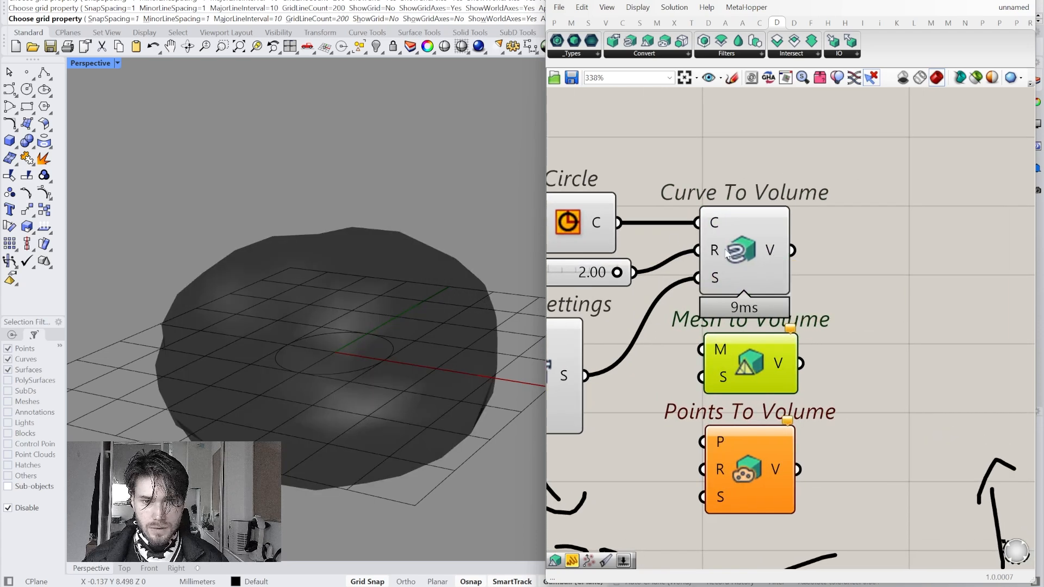
left_click(576, 221)
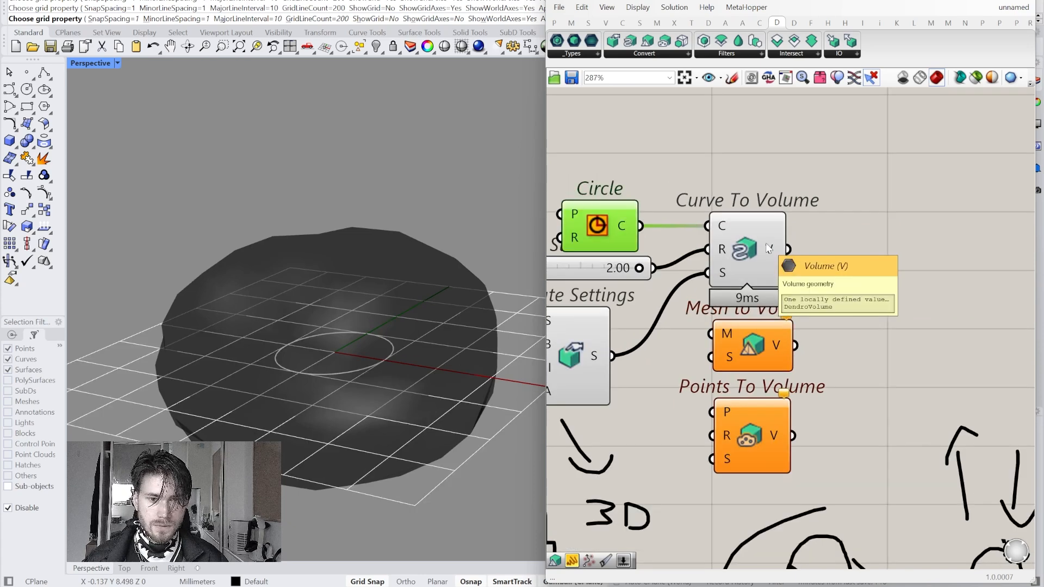
scroll(769, 248, "down", 1)
Step: Add Offset Volume and Smooth Volume components beyond Curve To Volume and space them apart in a row
right_click_drag(769, 249, 677, 277)
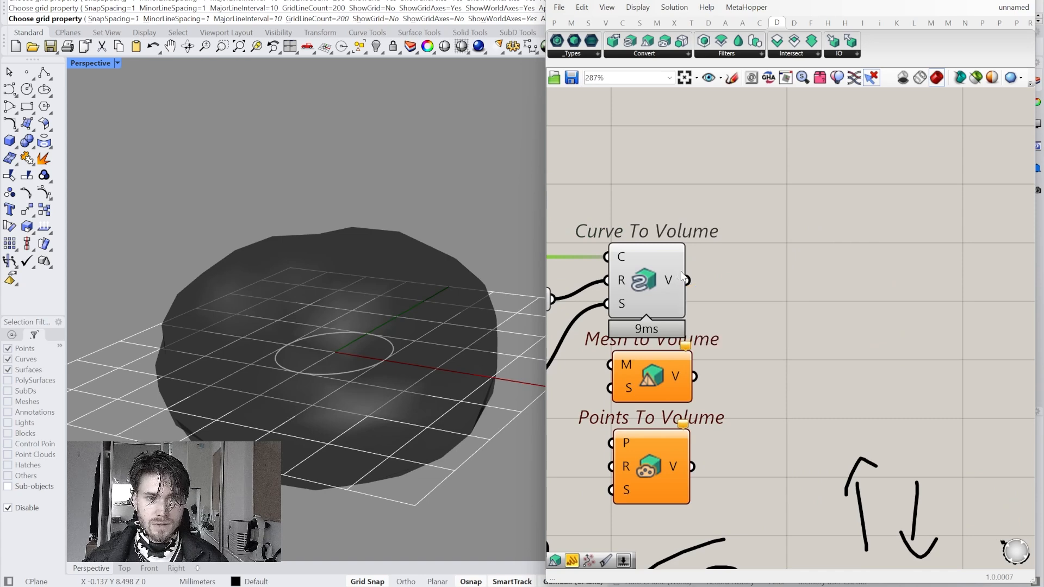
left_click(734, 54)
left_click(751, 56)
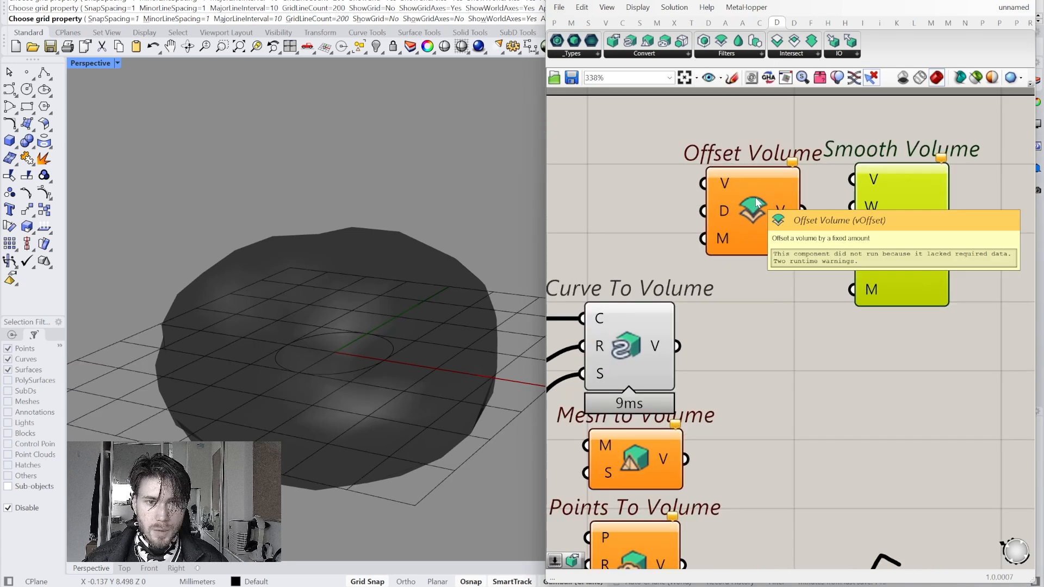
scroll(755, 206, "down", 2)
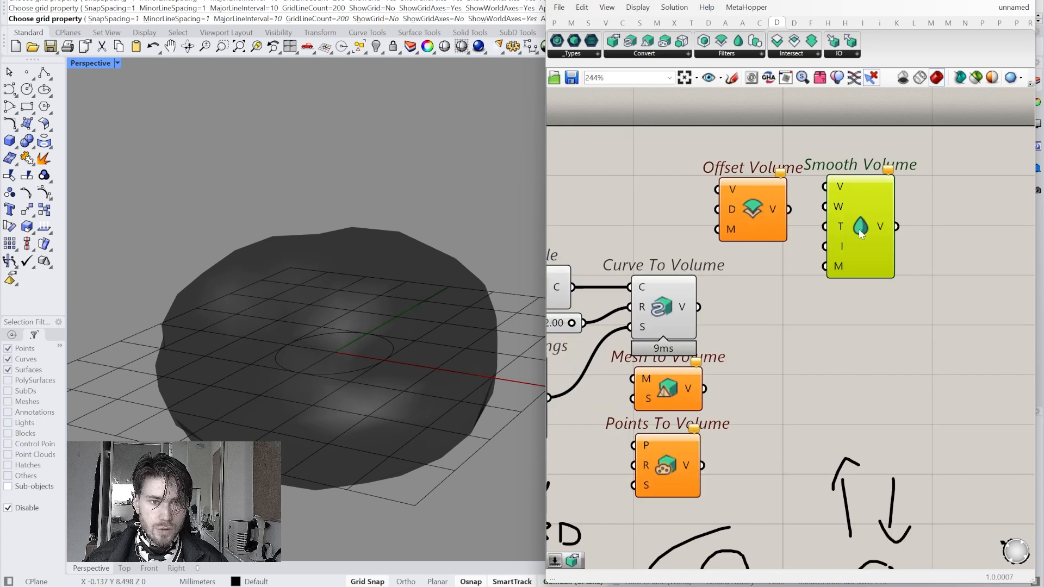
left_click_drag(860, 232, 926, 228)
left_click_drag(750, 212, 796, 214)
left_click(919, 230)
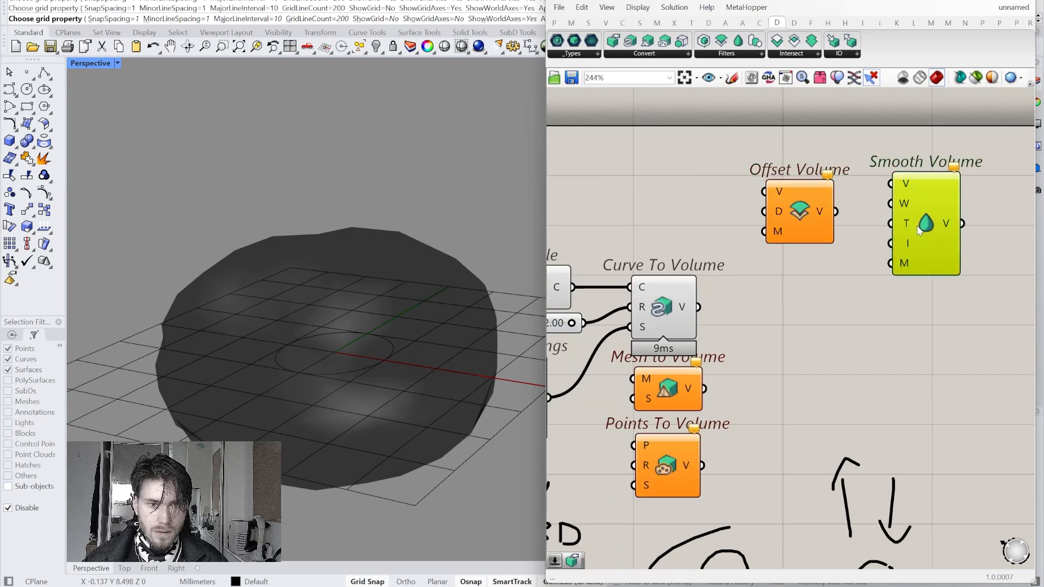
left_click_drag(919, 231, 953, 263)
left_click_drag(808, 220, 828, 247)
Step: Connect the Curve To Volume output to Offset Volume and feed its Distance from a new 0.01 to 1 slider set to 0.83
left_click_drag(699, 307, 784, 218)
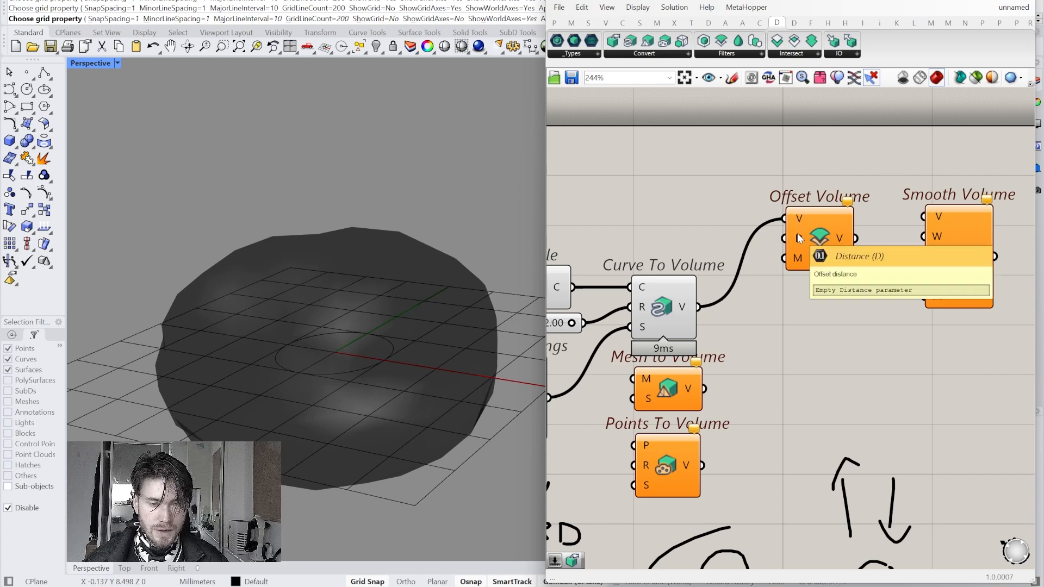
double_click(725, 208)
type(".01..1")
key("Return")
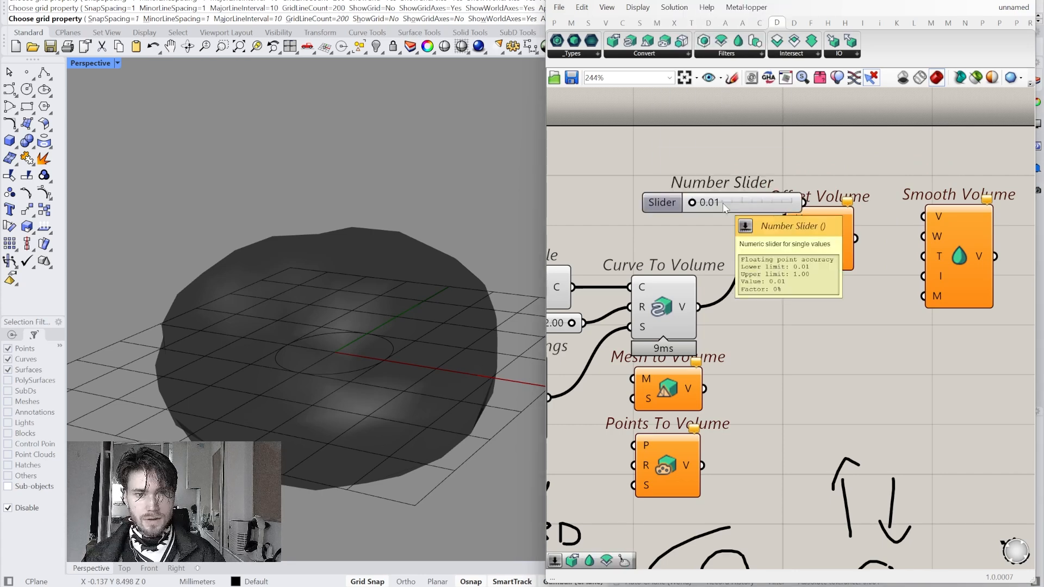
left_click_drag(783, 238, 739, 244)
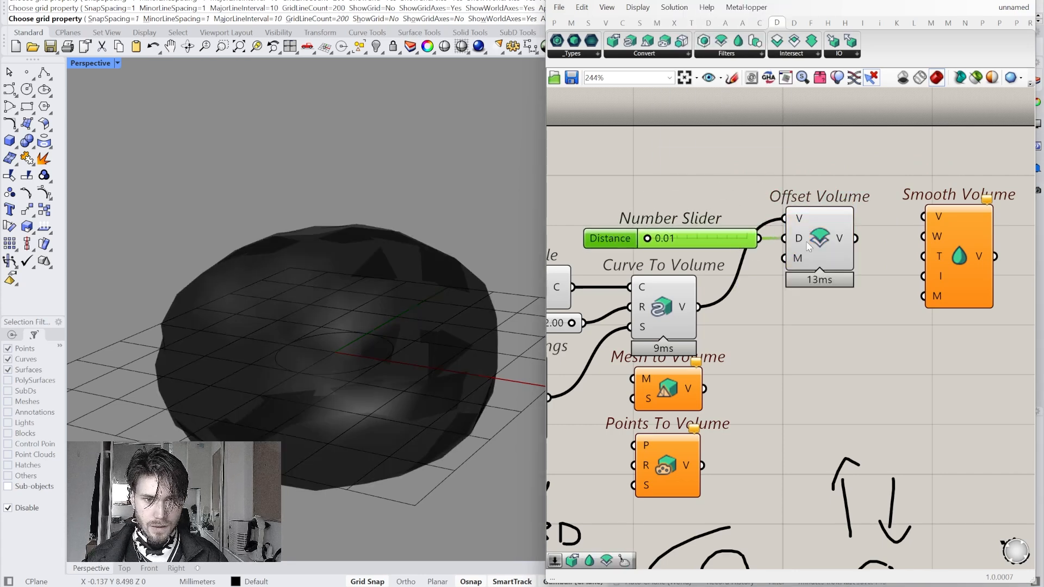
left_click_drag(652, 243, 734, 250)
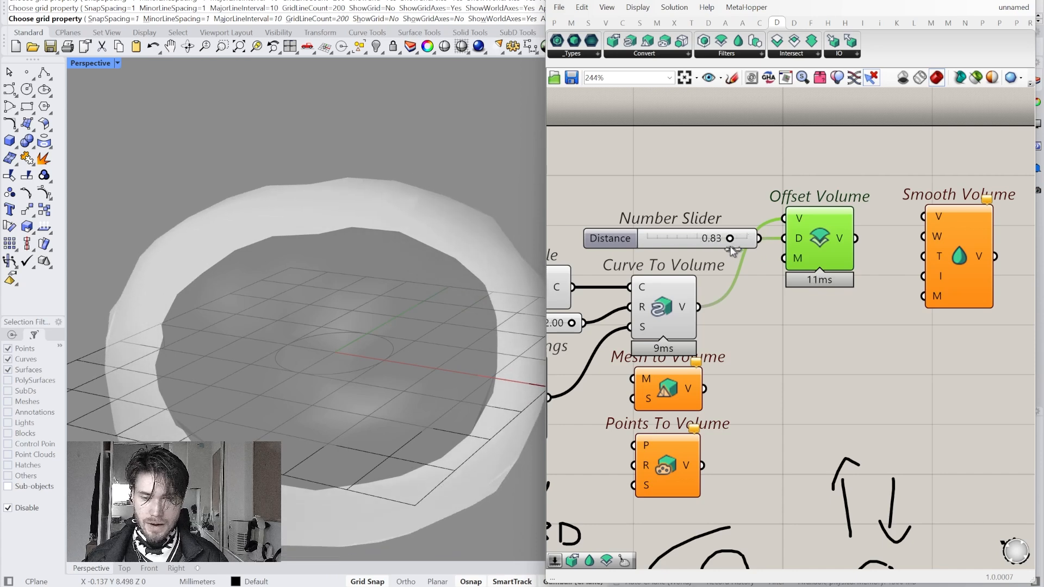
Step: Connect the Offset Volume output to the Volume input of Smooth Volume and position Smooth Volume beside it
right_click_drag(841, 238, 804, 244)
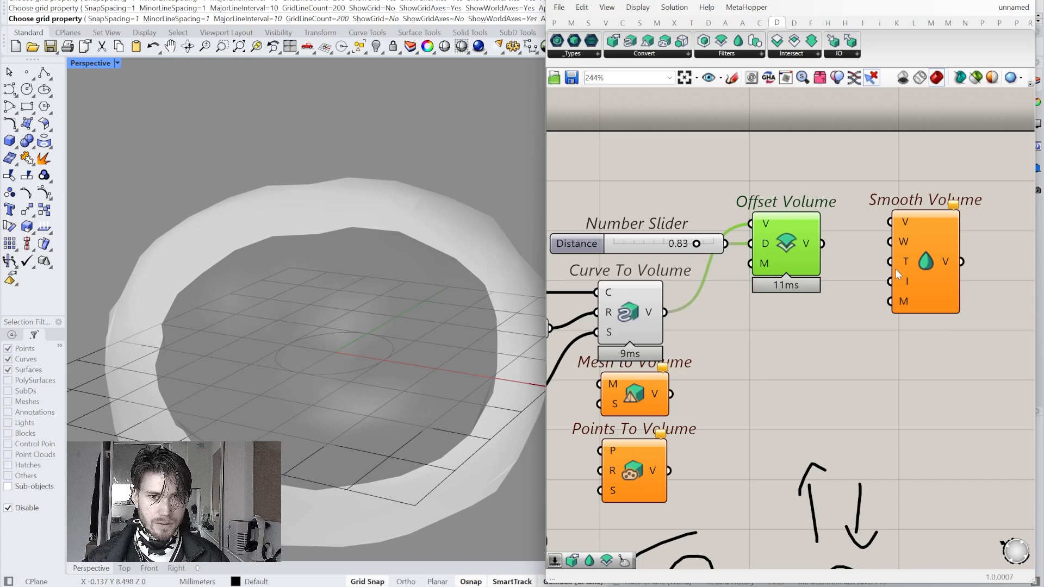
right_click_drag(852, 234, 802, 227)
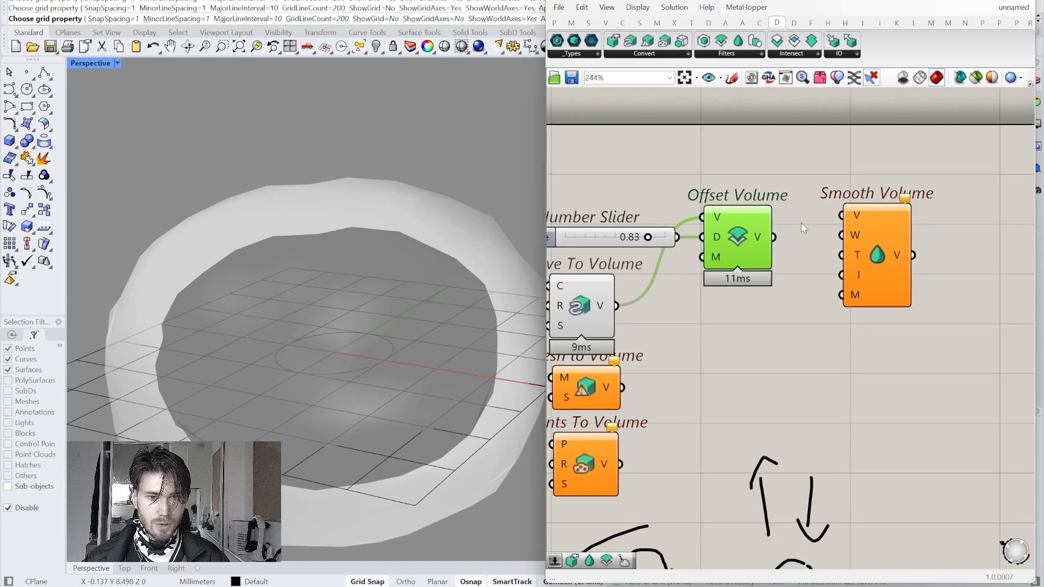
left_click(869, 234)
left_click_drag(778, 246, 878, 254)
right_click_drag(756, 255, 806, 249)
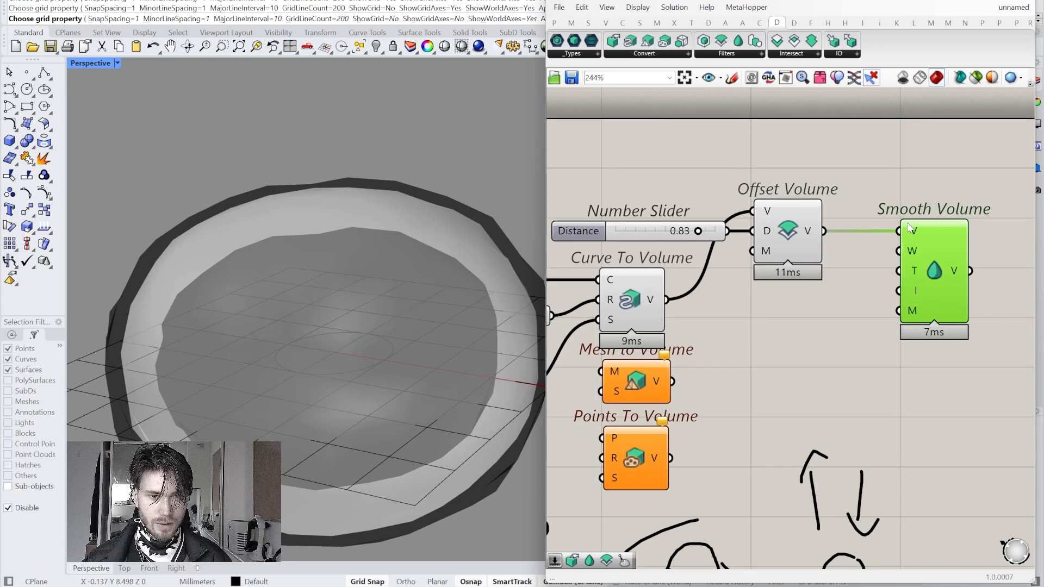
left_click_drag(929, 239, 949, 240)
right_click_drag(932, 253, 872, 253)
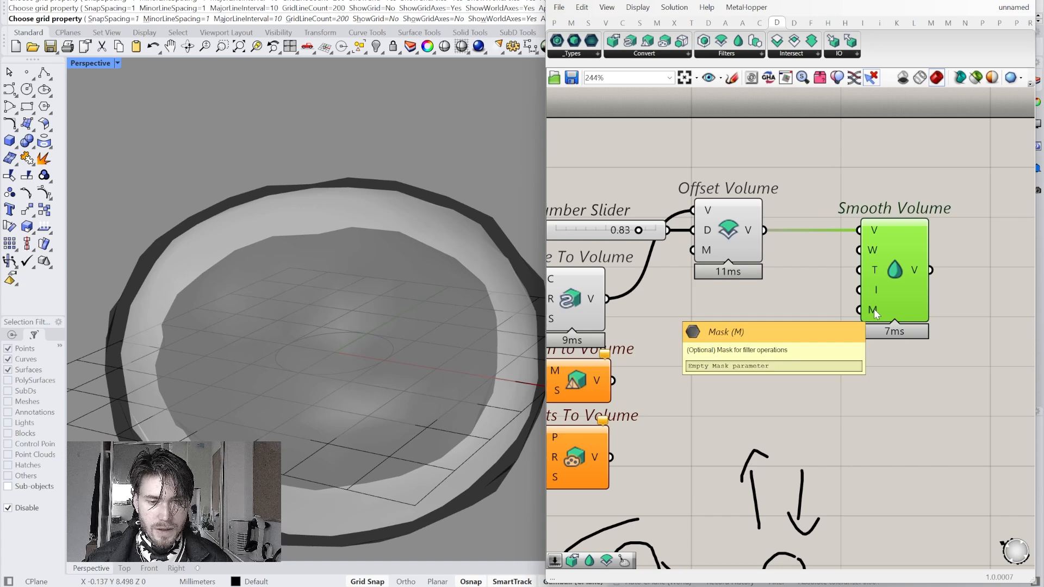
Step: Examine the smoothed volume from lower and higher angles in the perspective viewport
scroll(857, 393, "down", 3)
scroll(814, 292, "up", 2)
right_click_drag(813, 291, 889, 326)
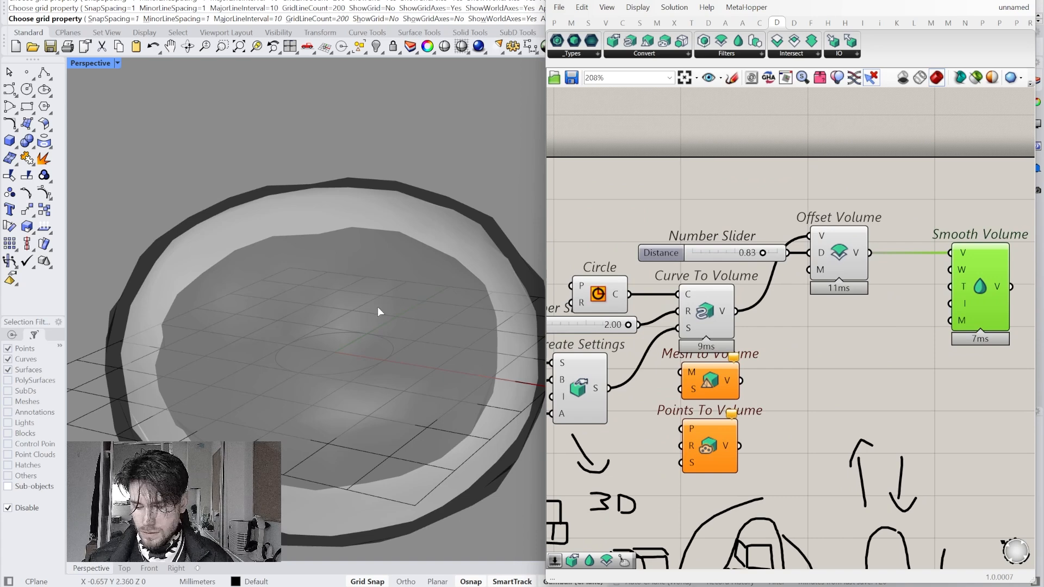
key("Down")
key("Down")
key("Down")
key("Down")
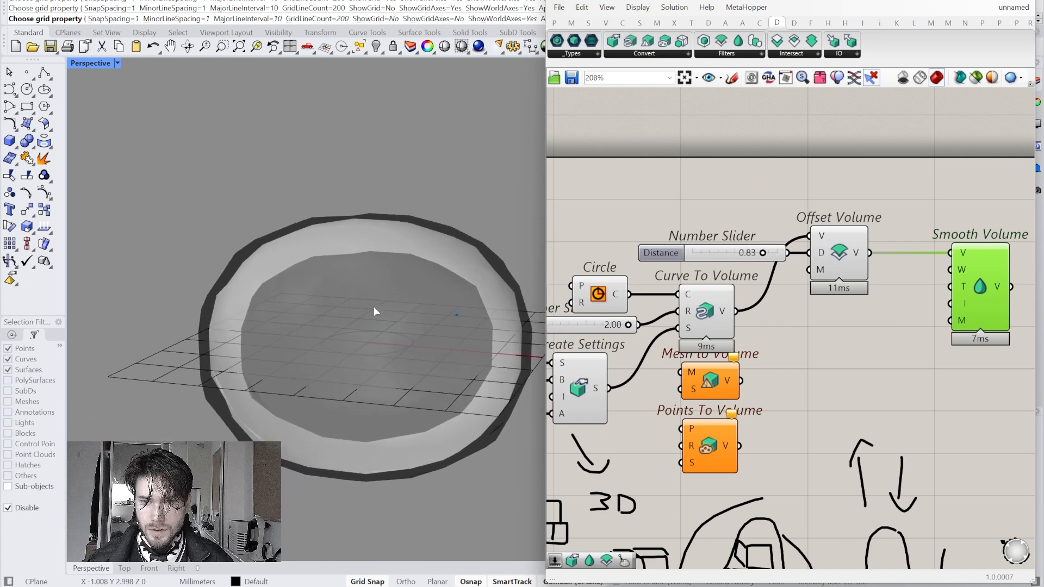
key("Up")
key("Up")
key("Up")
key("Up")
key("Up")
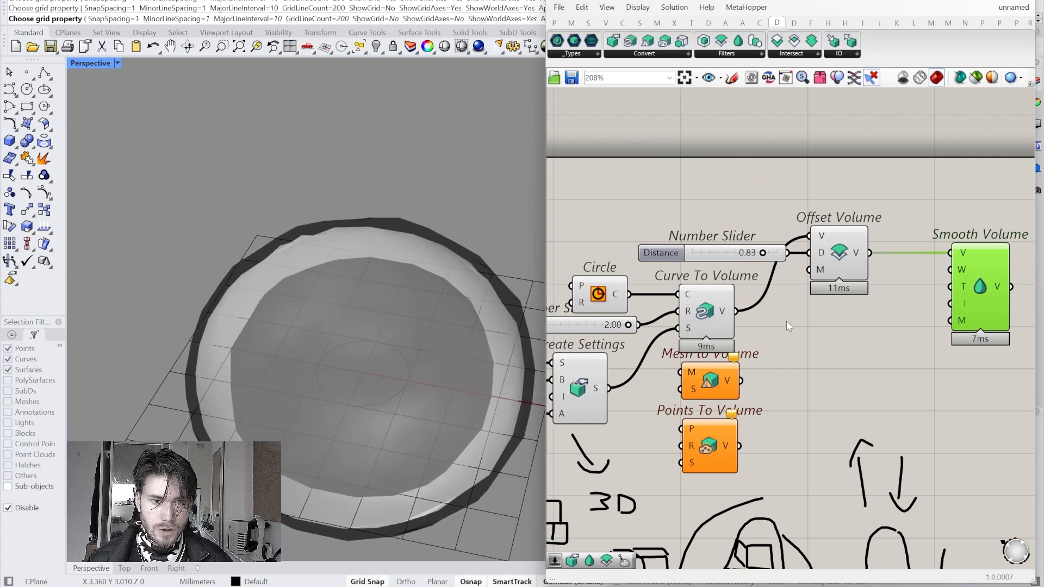
Step: Move the freehand sketches down and shift Mesh to Volume and Points To Volume below the curve chain to free up space
scroll(786, 320, "down", 2)
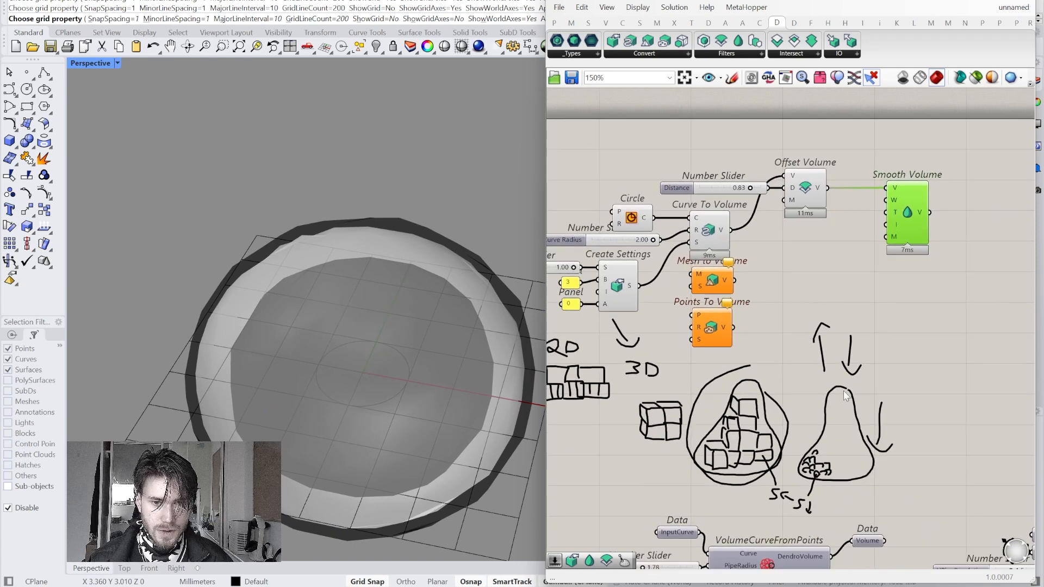
scroll(850, 358, "down", 3)
scroll(903, 443, "down", 3)
left_click_drag(1014, 460, 588, 318)
left_click_drag(715, 401, 704, 547)
scroll(653, 288, "up", 5)
right_click_drag(772, 370, 841, 325)
left_click_drag(841, 343, 791, 257)
left_click_drag(789, 250, 801, 367)
left_click(734, 356)
right_click_drag(720, 355, 769, 350)
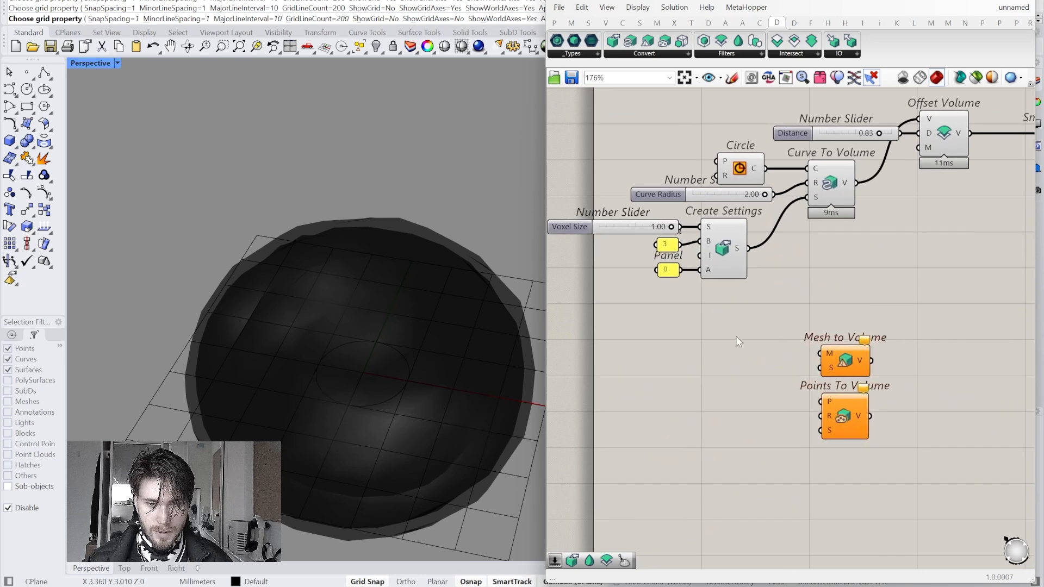
Step: Add a Center Box component beside Mesh to Volume
double_click(738, 336)
type("center box")
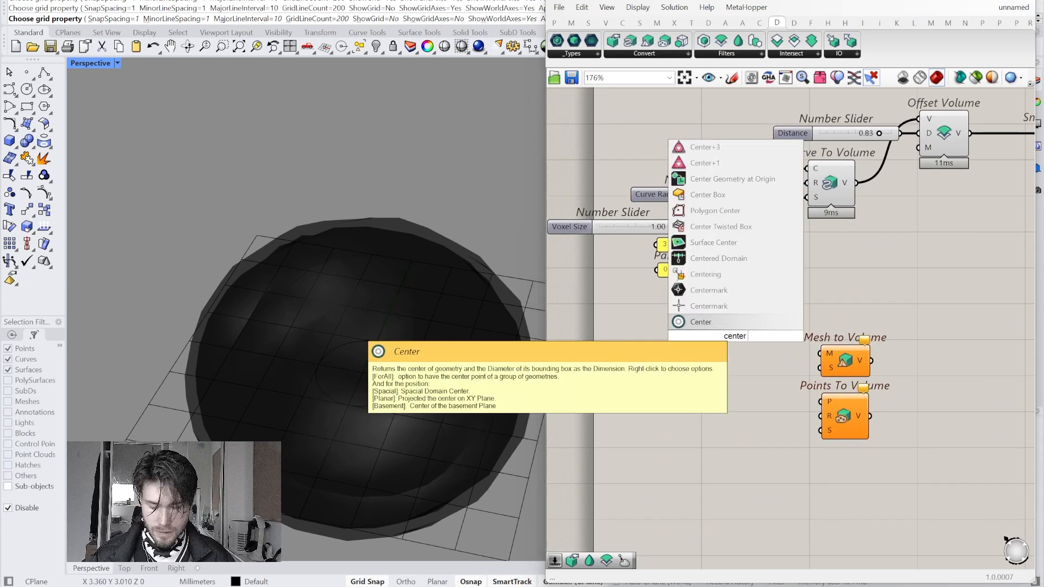
key("Return")
left_click_drag(734, 325, 729, 366)
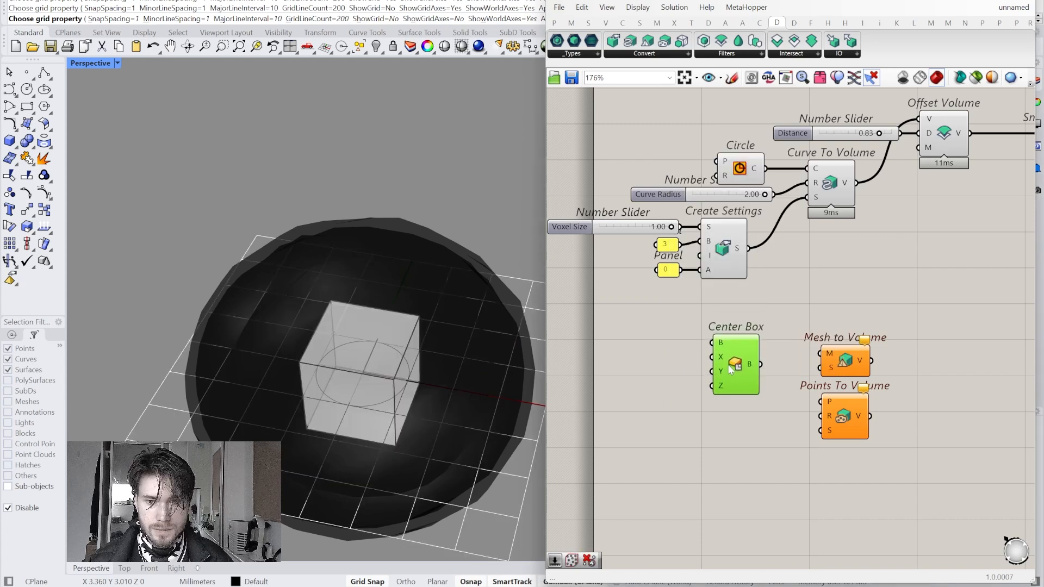
right_click_drag(729, 367, 725, 351)
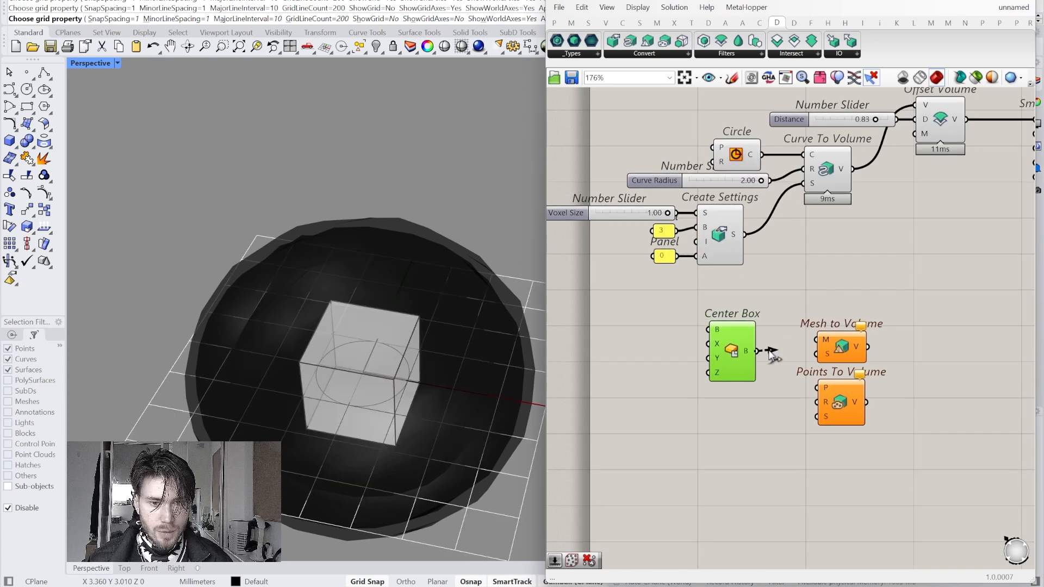
Step: Move Mesh to Volume and Points To Volume farther from Center Box and connect a new Mesh Brep to the box output
scroll(768, 352, "up", 2)
right_click_drag(783, 360, 733, 317)
left_click_drag(760, 262, 925, 477)
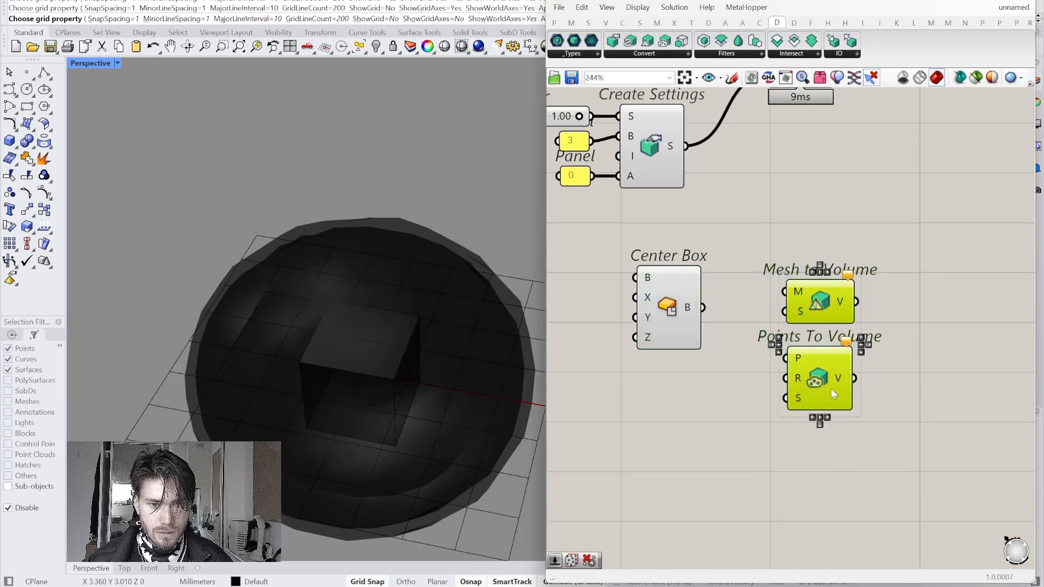
left_click_drag(831, 388, 924, 402)
left_click(788, 330)
double_click(761, 296)
type("mesh")
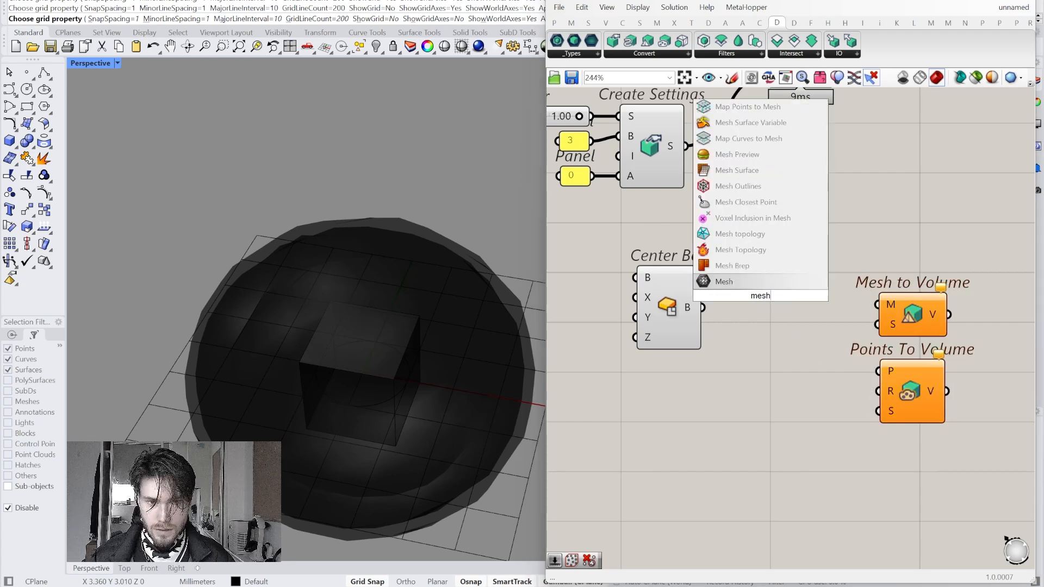
left_click(757, 269)
left_click_drag(703, 308, 726, 286)
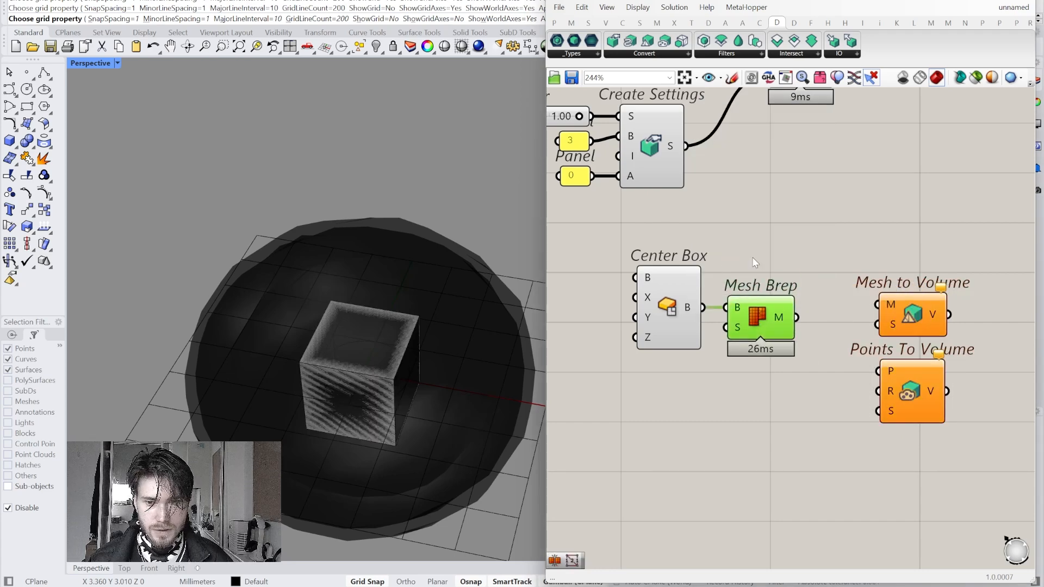
Step: Hide the preview of the Circle, Curve To Volume, Offset Volume and Smooth Volume components
scroll(848, 340, "down", 2)
right_click_drag(853, 340, 836, 361)
scroll(836, 361, "down", 1)
left_click_drag(1000, 364, 687, 202)
right_click(688, 200)
left_click(724, 190)
right_click_drag(681, 202, 662, 164)
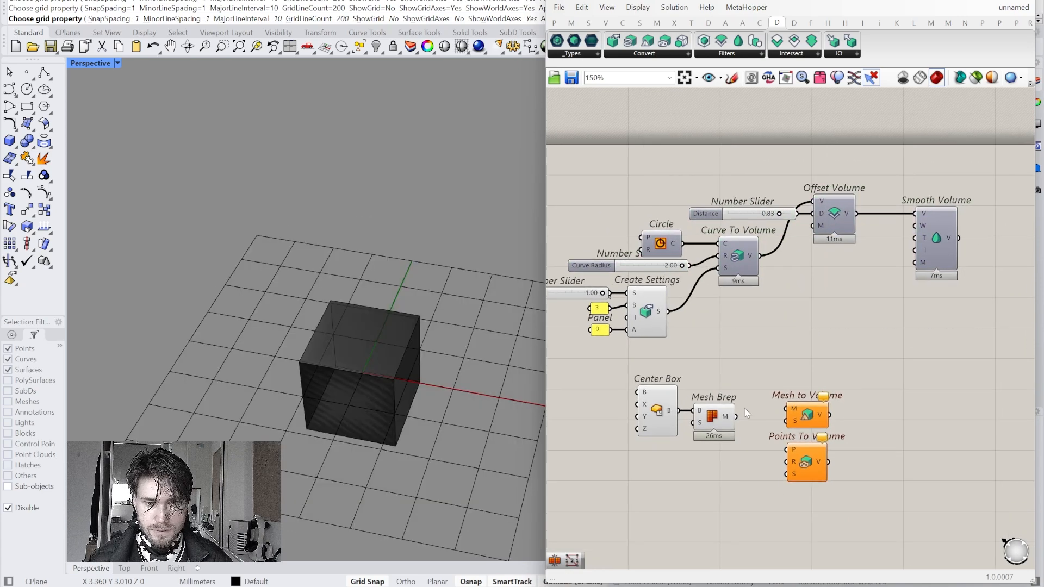
Step: Move Points To Volume lower and connect Create Settings and the Mesh Brep output to Mesh to Volume
left_click(713, 418)
scroll(756, 390, "up", 3)
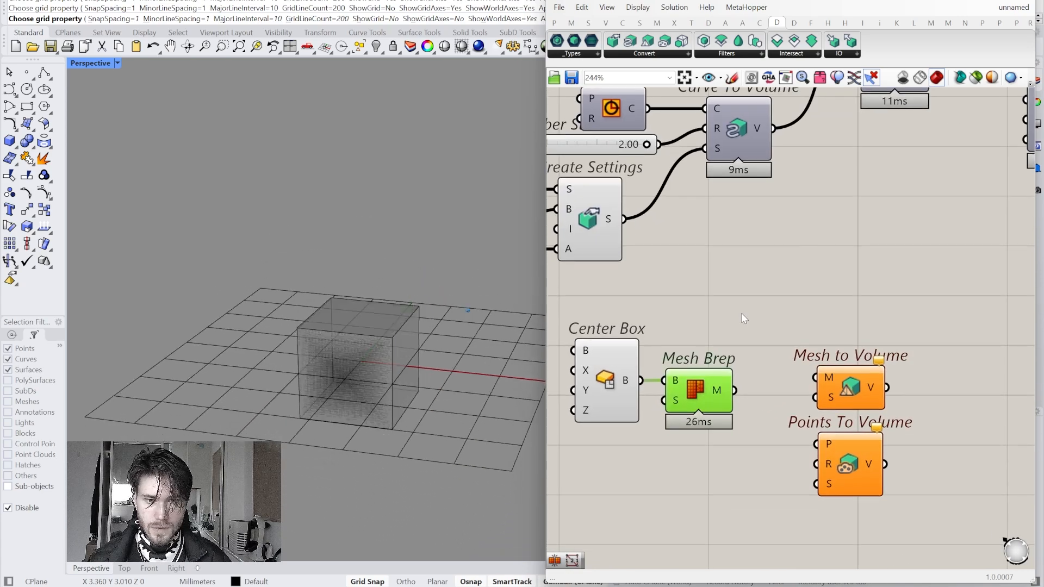
left_click_drag(847, 444, 850, 547)
right_click_drag(874, 482, 871, 447)
left_click_drag(848, 356, 846, 364)
right_click_drag(801, 318, 849, 341)
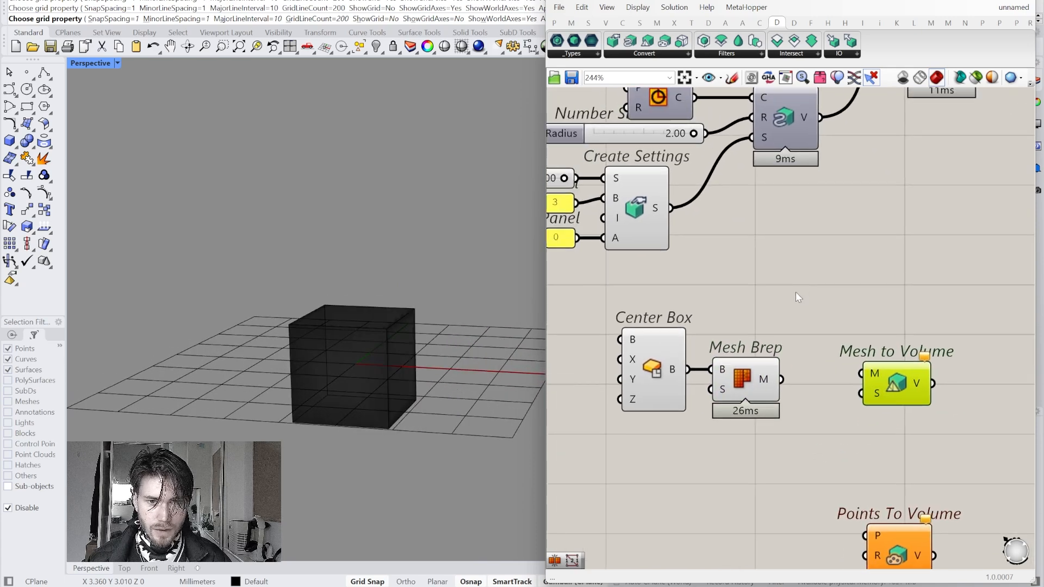
left_click_drag(671, 207, 863, 392)
left_click_drag(783, 379, 892, 381)
Step: Hide the preview of Center Box and Mesh Brep and select Mesh to Volume to highlight its volume
right_click_drag(855, 339, 862, 344)
left_click_drag(814, 428, 653, 340)
right_click(812, 251)
left_click(819, 270)
left_click(851, 285)
right_click_drag(898, 330, 847, 332)
left_click(853, 404)
scroll(845, 383, "down", 2)
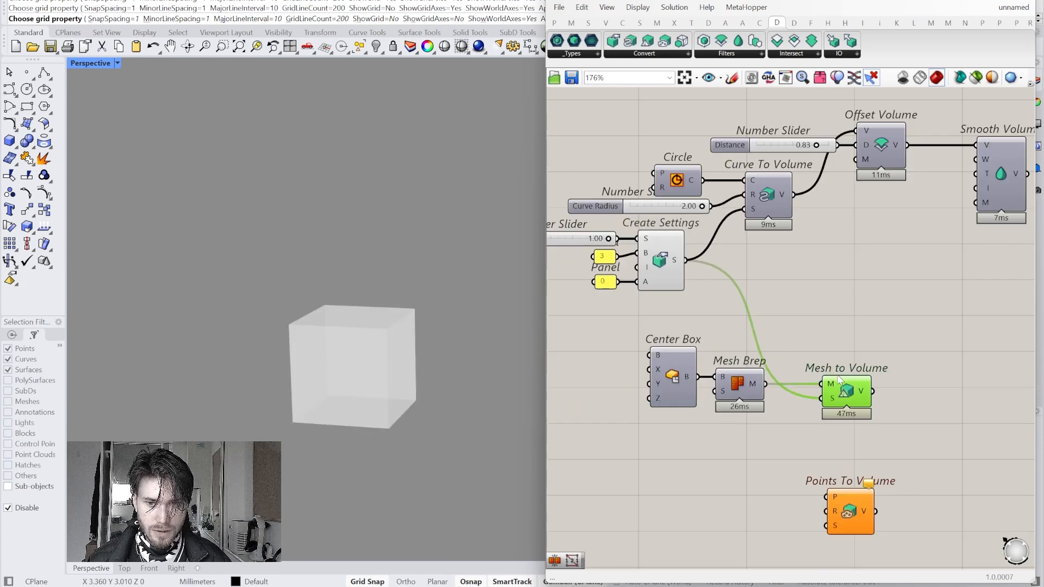
Step: Copy the Smooth Volume component beside Mesh to Volume and connect the Mesh to Volume output to it
right_click_drag(898, 308, 831, 329)
left_click_drag(939, 208, 881, 457, "alt")
left_click_drag(810, 411, 852, 414)
left_click(787, 525)
right_click_drag(795, 470, 786, 434)
Step: Hide the preview of the Mesh to Volume component
left_click(856, 390)
right_click(863, 395)
left_click(884, 424)
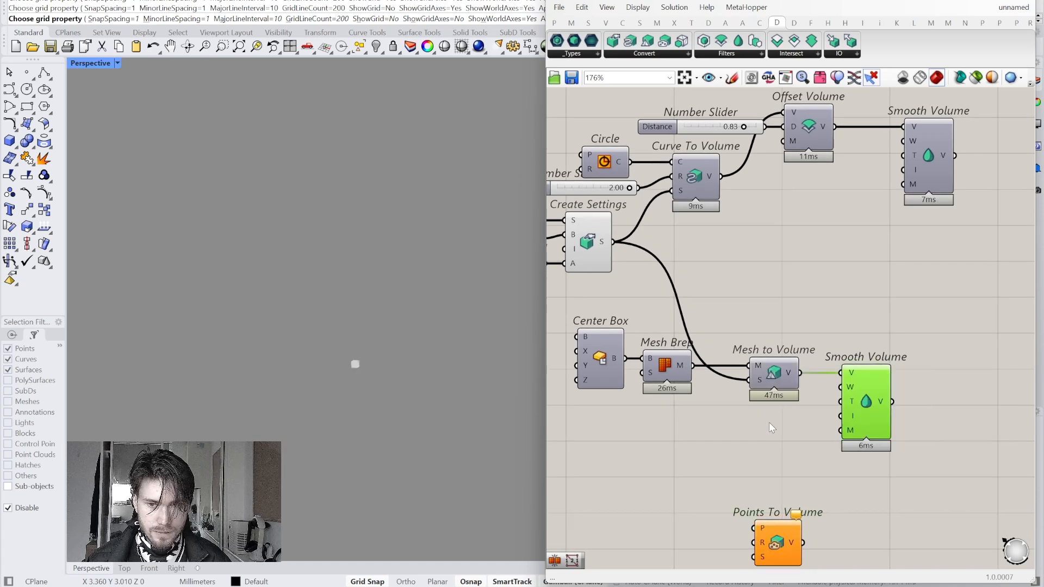
Step: Highlight the copied Smooth Volume and briefly show the Mesh Brep preview to compare the smoothed volume with the original box
scroll(787, 405, "up", 2)
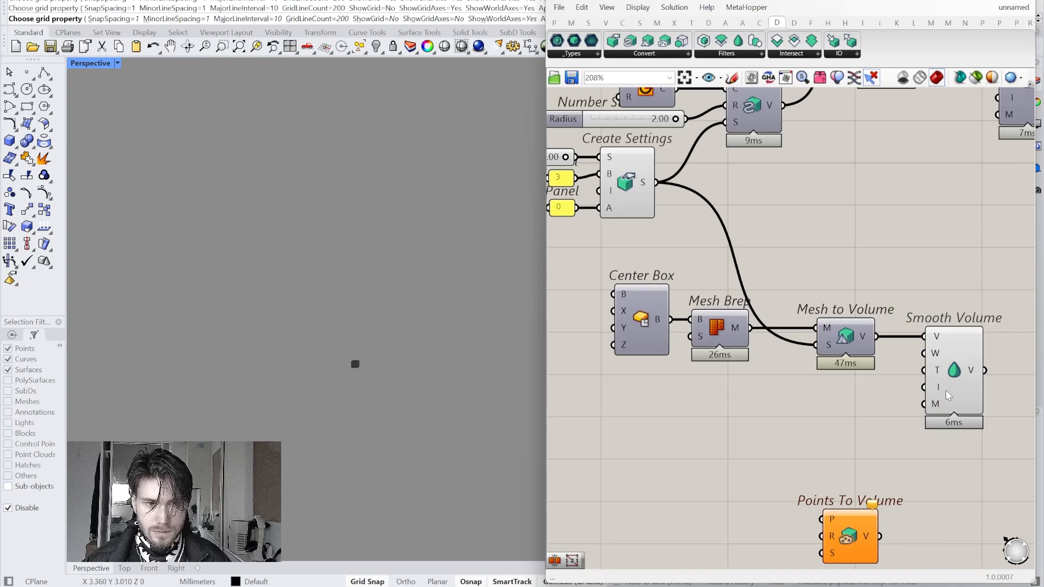
left_click(949, 378)
right_click_drag(805, 351, 915, 384)
right_click_drag(843, 306, 723, 284)
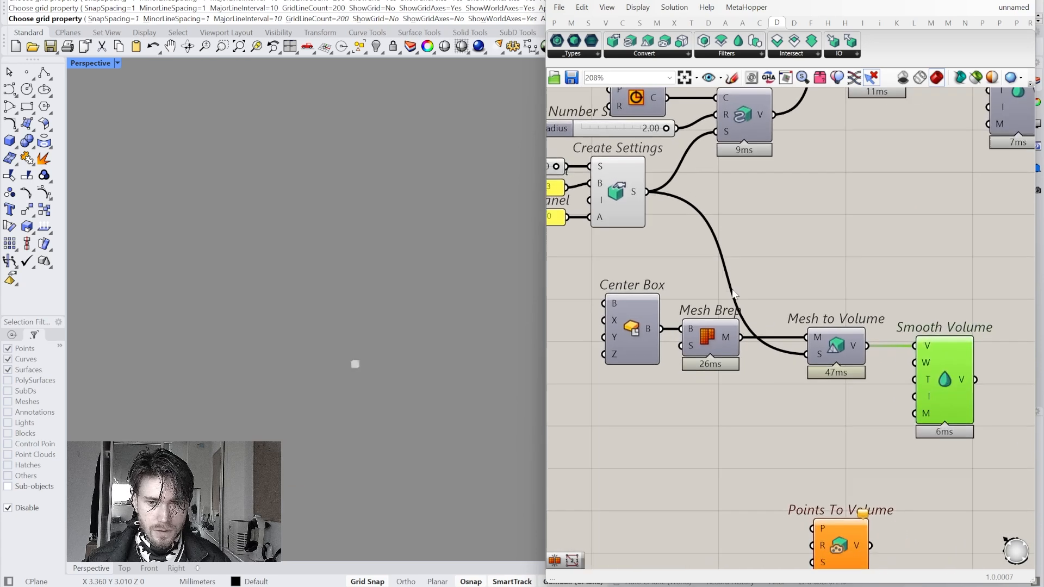
right_click(714, 344)
left_click(732, 361)
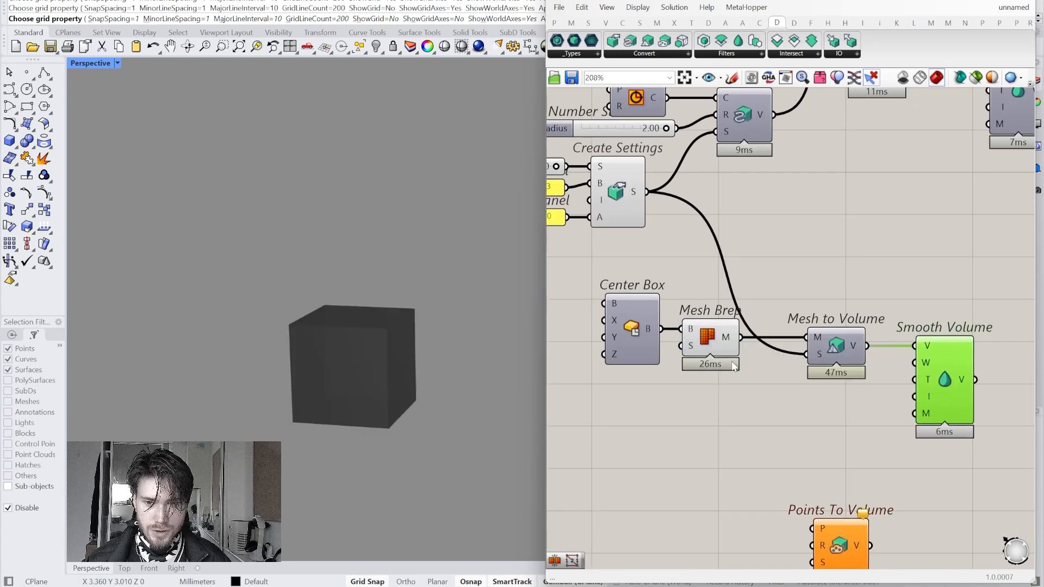
right_click(708, 339)
left_click(733, 363)
Step: Set the Voxel Size slider feeding Create Settings to 0.11
right_click_drag(582, 184, 673, 227)
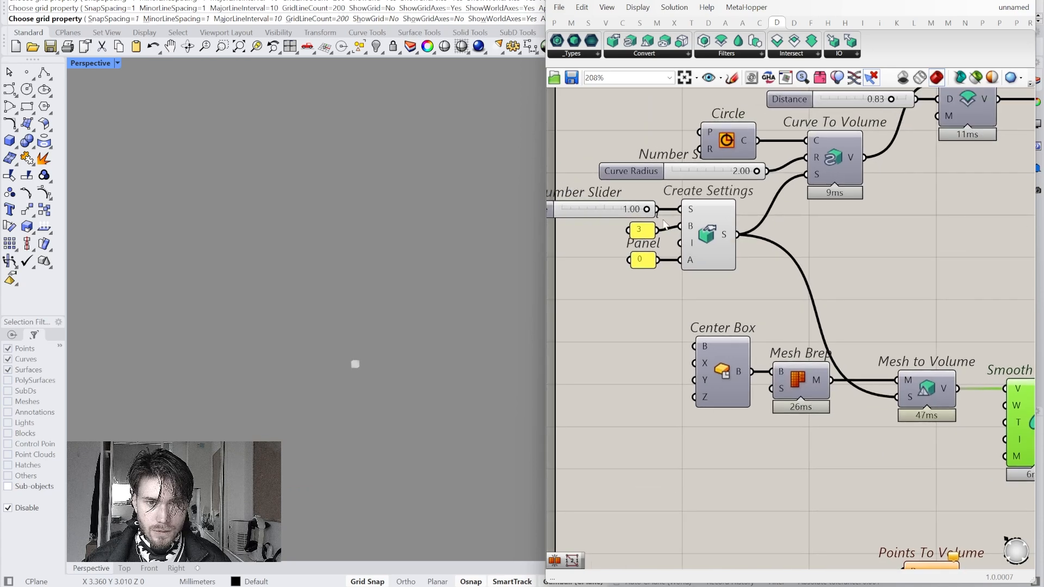
left_click_drag(646, 210, 572, 216)
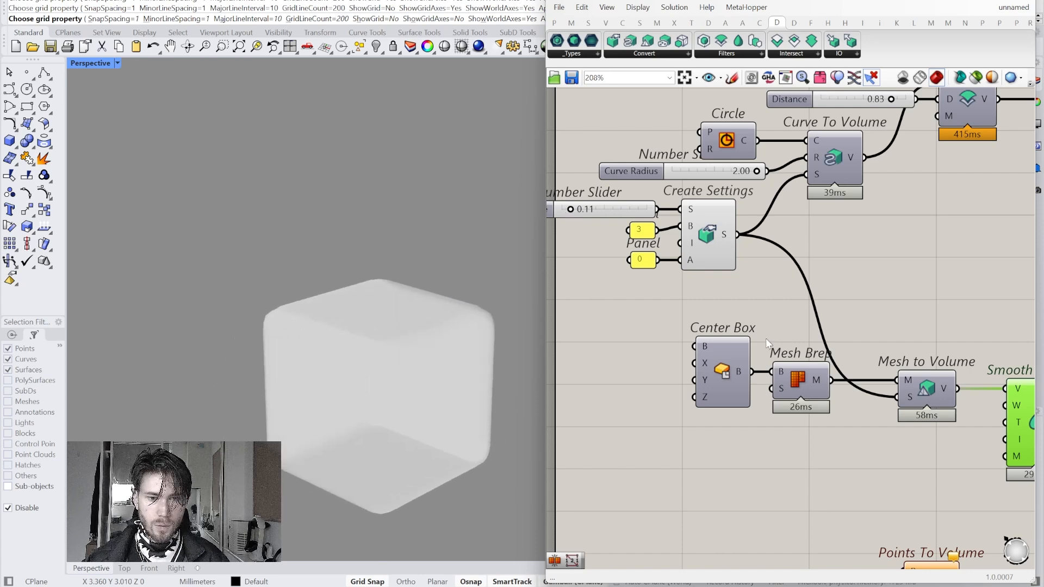
Step: Examine the Iterations input of the copied Smooth Volume and the voxel settings feeding Mesh to Volume
scroll(766, 338, "down", 1)
scroll(759, 306, "up", 1)
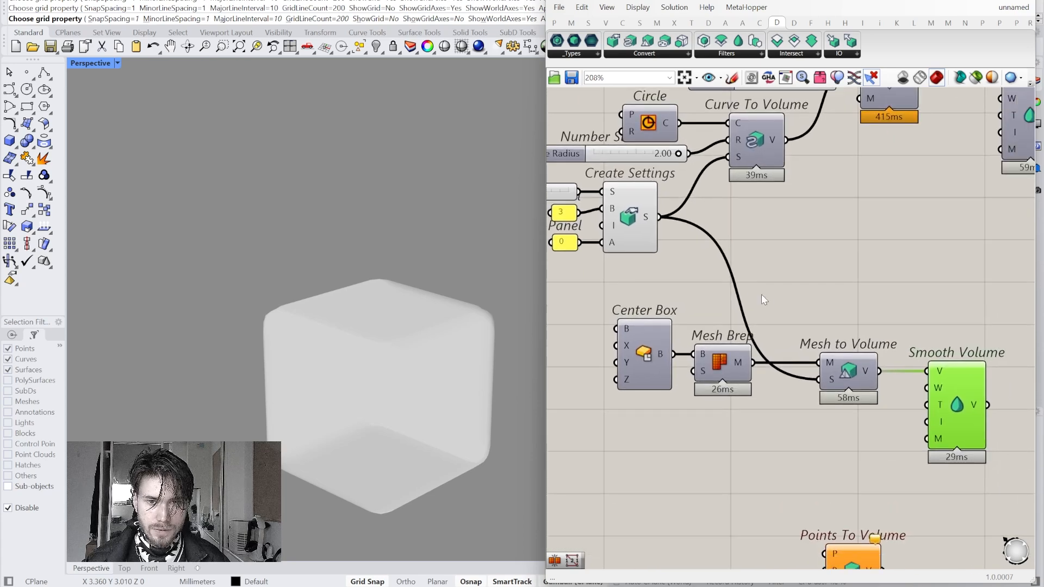
right_click_drag(721, 284, 784, 292)
right_click_drag(862, 352, 805, 332)
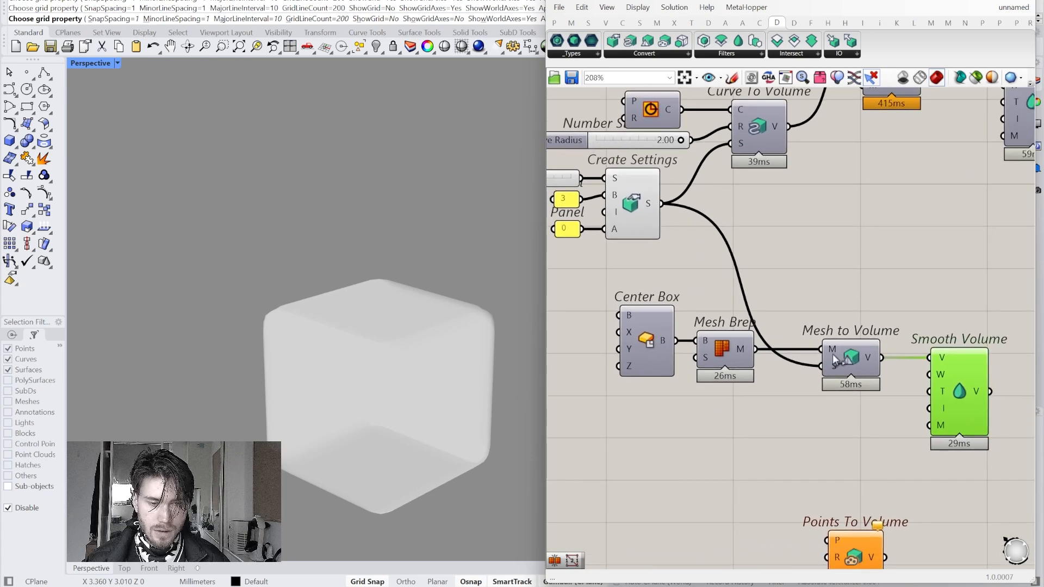
mouse_move(941, 410)
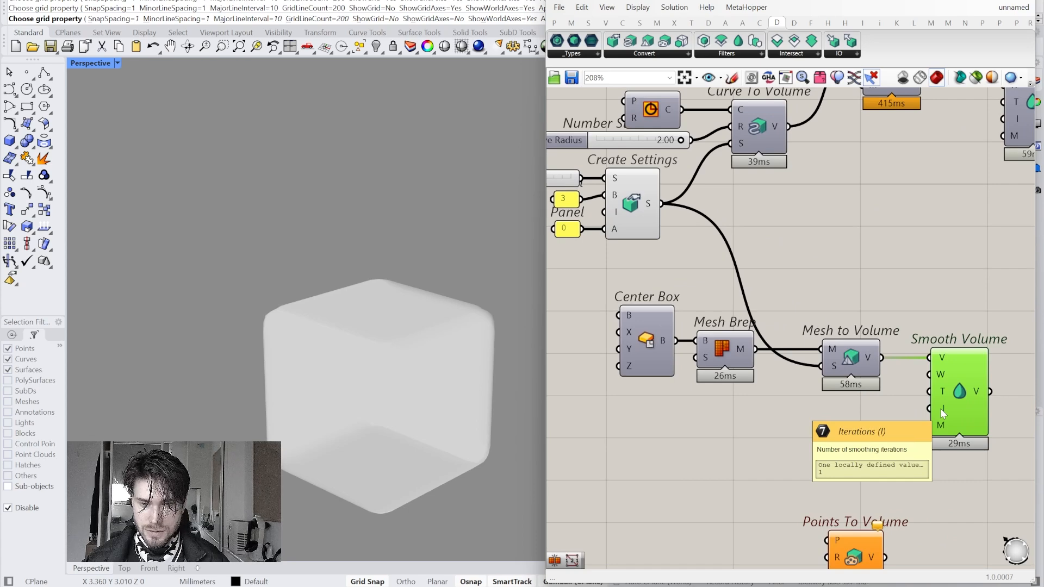
right_click_drag(904, 418, 982, 458)
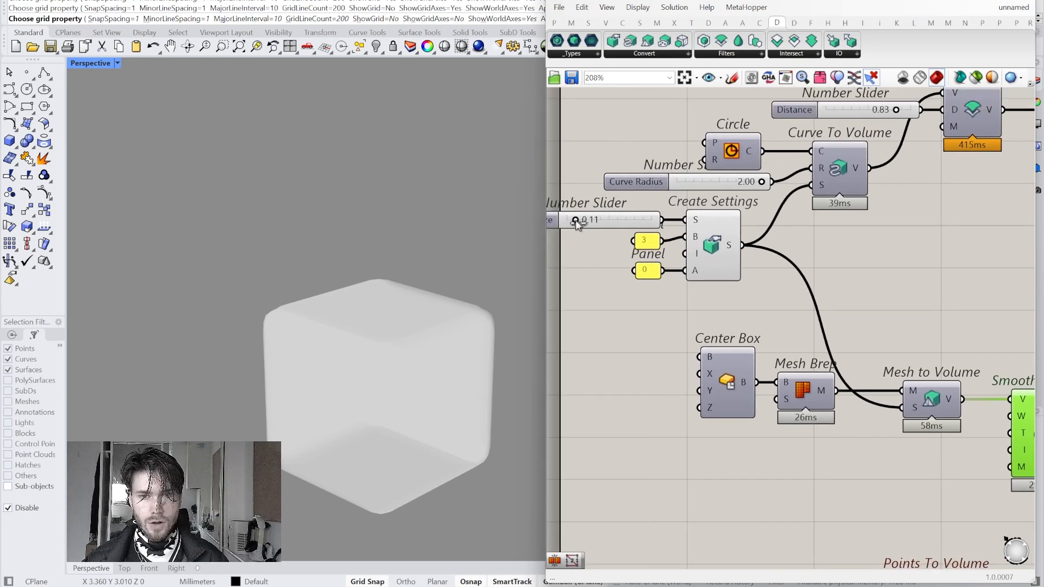
scroll(892, 419, "up", 2)
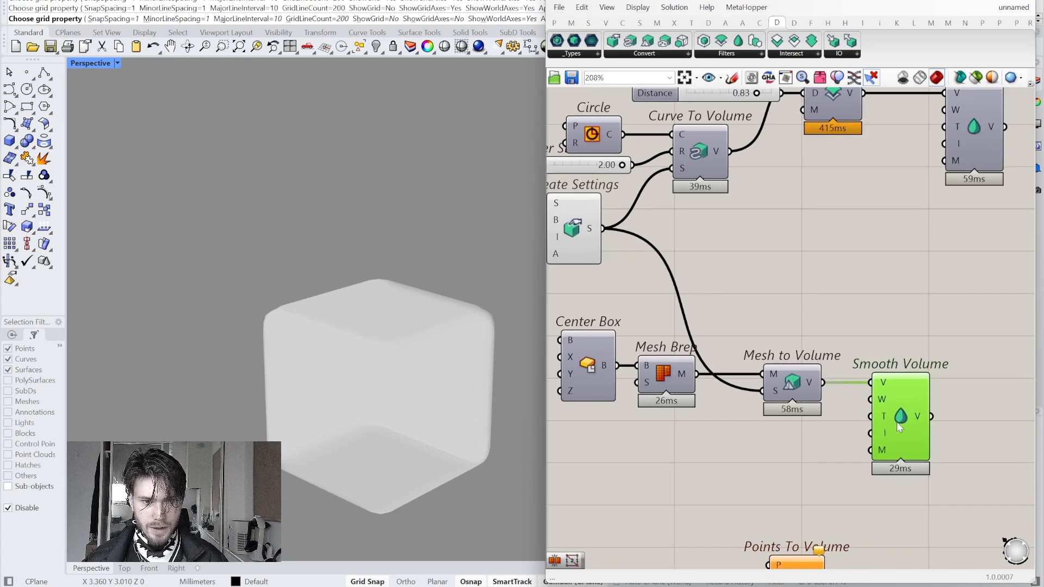
scroll(896, 430, "up", 1)
scroll(898, 429, "down", 3)
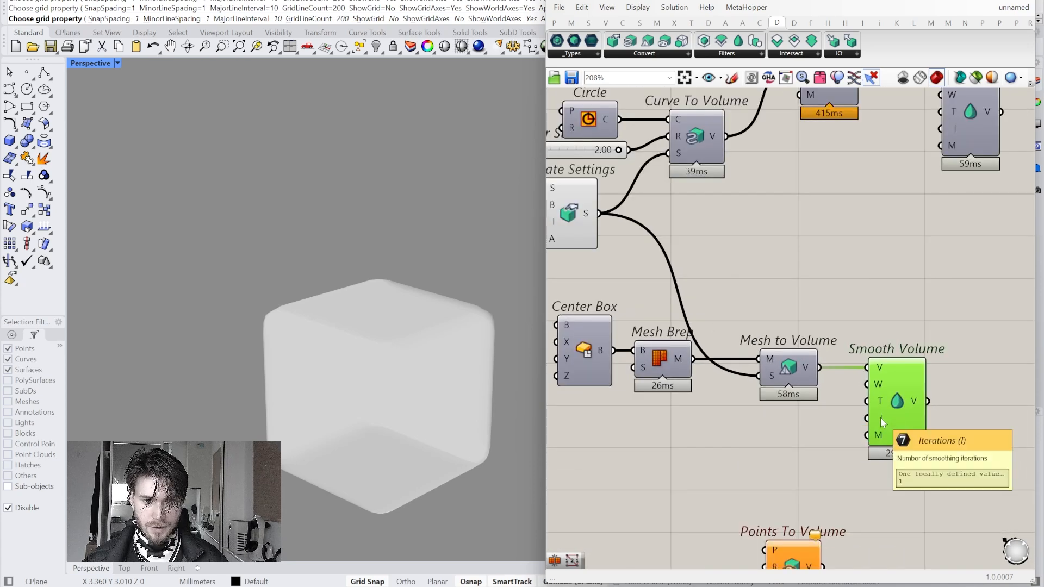
right_click_drag(880, 416, 920, 392)
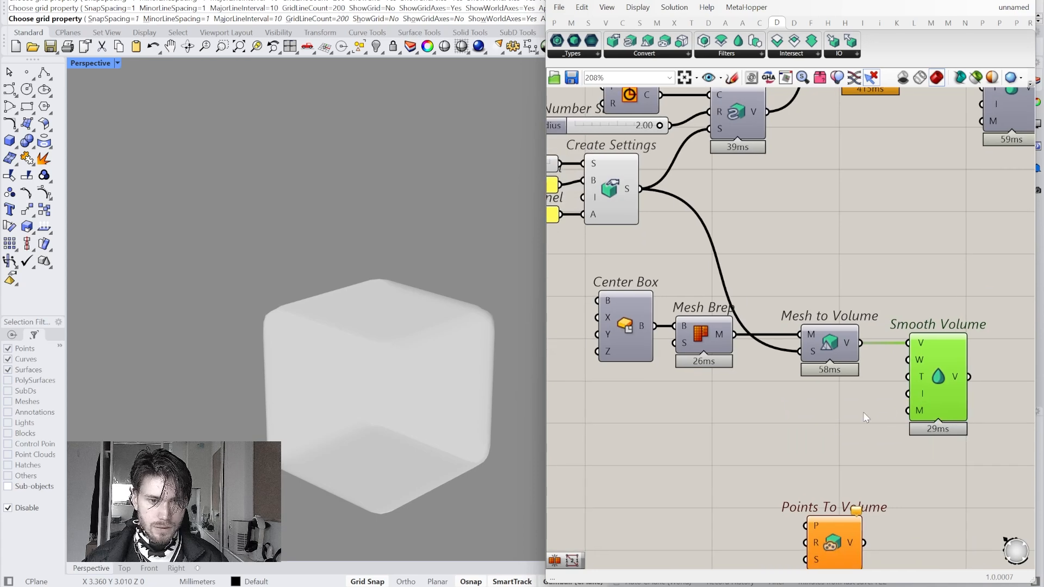
Step: Add a number slider ranging from 1 to 25 and connect it to Smooth Volume's Iterations input
double_click(838, 421)
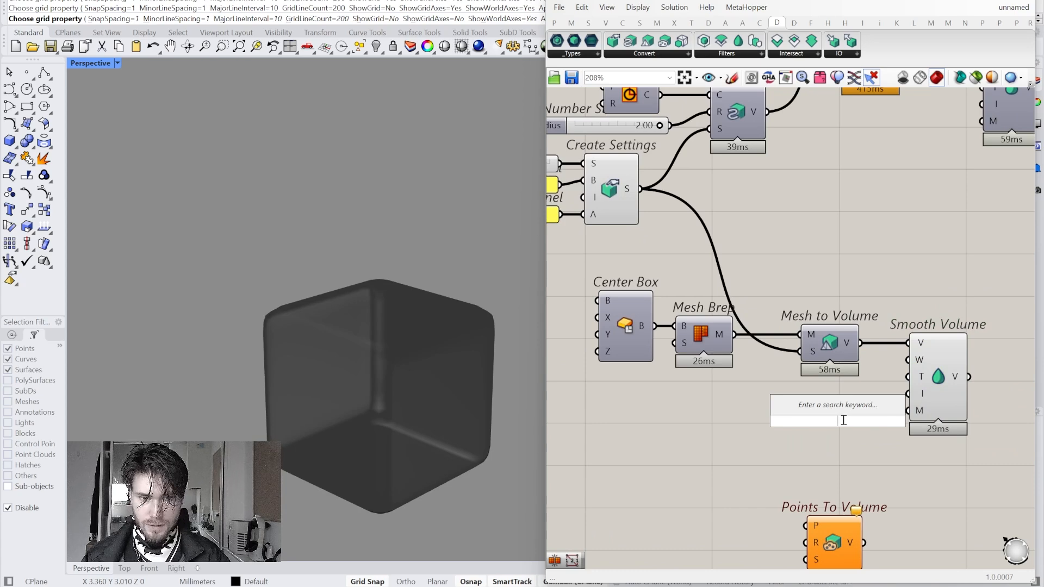
type("1..")
key("Return")
left_click_drag(908, 393, 864, 426)
left_click(931, 393)
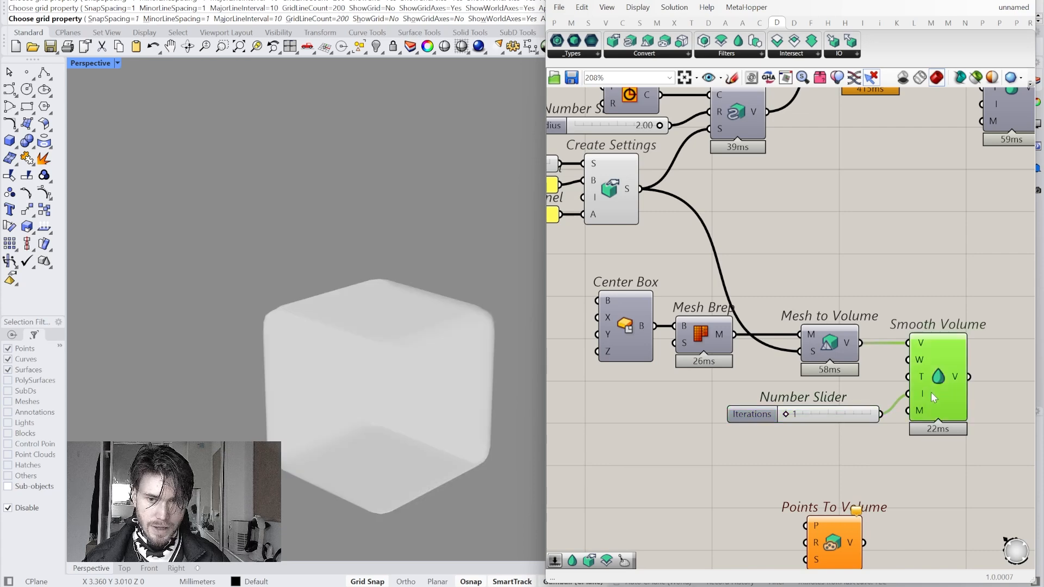
left_click(864, 459)
Step: Try the Iterations slider at 25 to compare the smoothing, and return it to 1
right_click_drag(795, 435, 760, 435)
scroll(756, 430, "up", 3)
left_click_drag(749, 405, 911, 405)
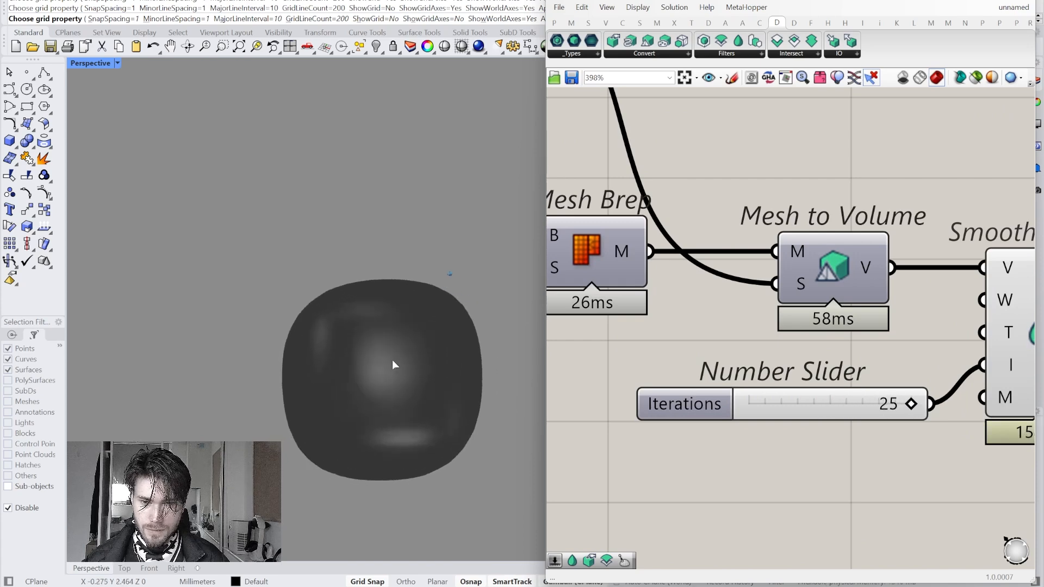
left_click_drag(912, 404, 746, 415)
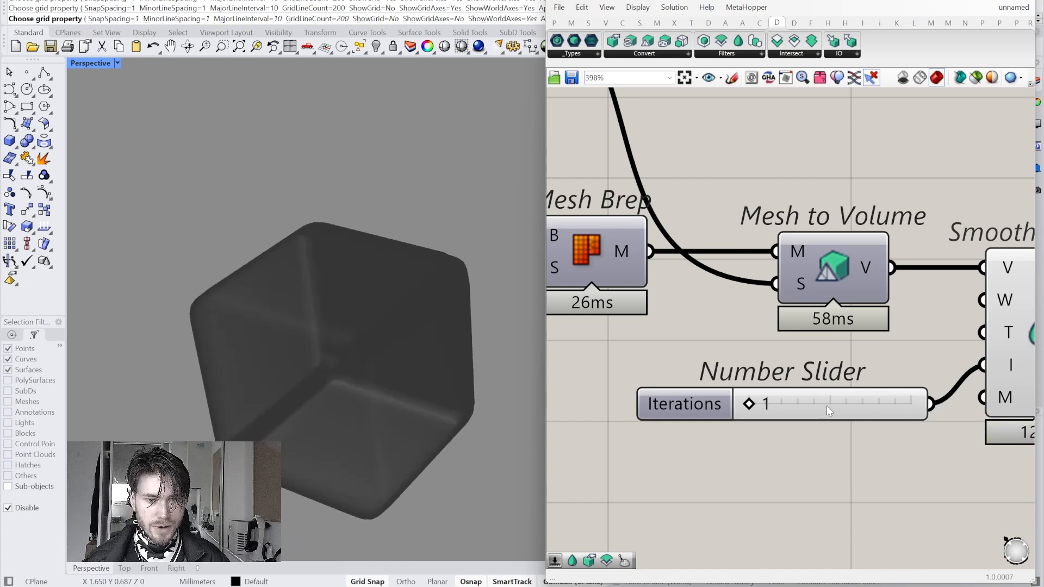
Step: Add a number slider ranging from 0 to 3, set it to 2 and connect it to Smooth Volume's Type input
left_click_drag(827, 406, 816, 429)
right_click_drag(816, 429, 720, 438)
mouse_move(908, 342)
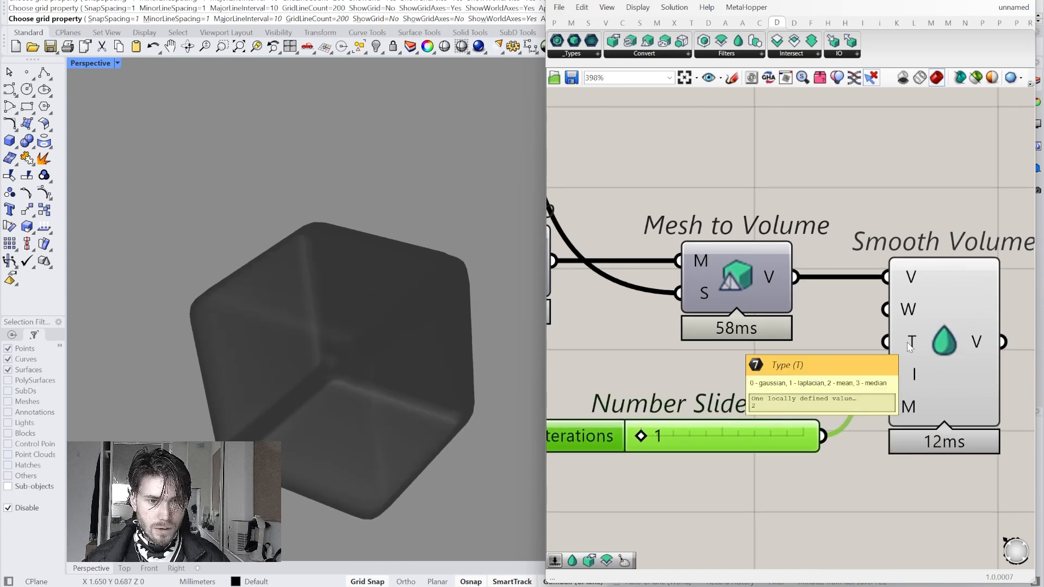
double_click(784, 362)
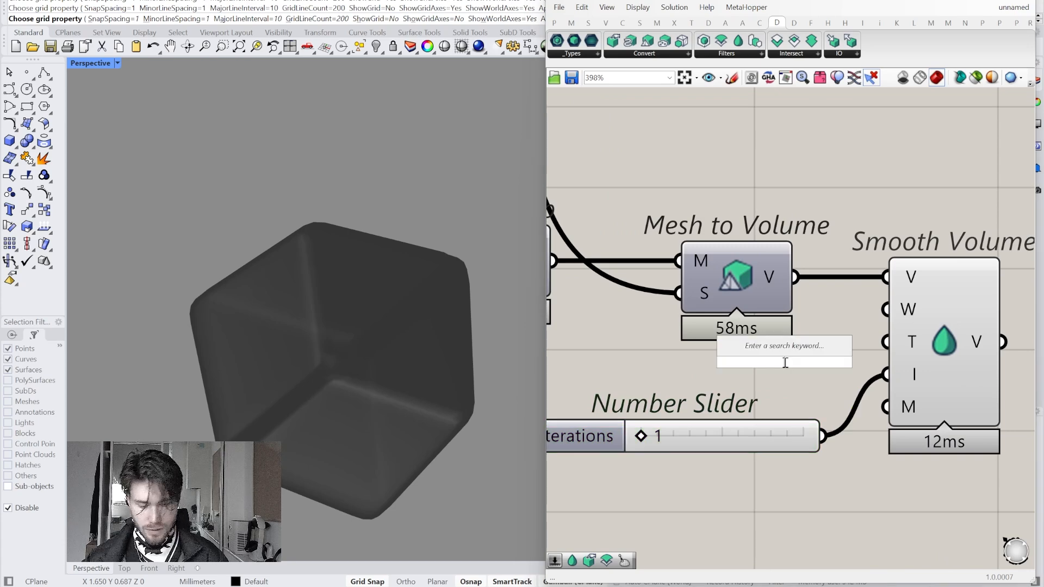
type("0.3")
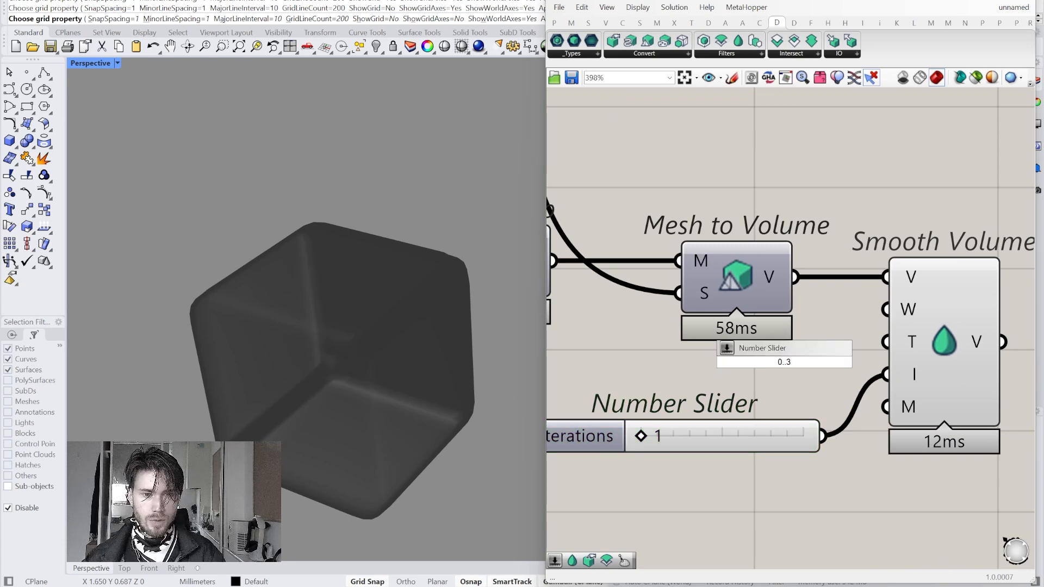
key("Return")
left_click(737, 387)
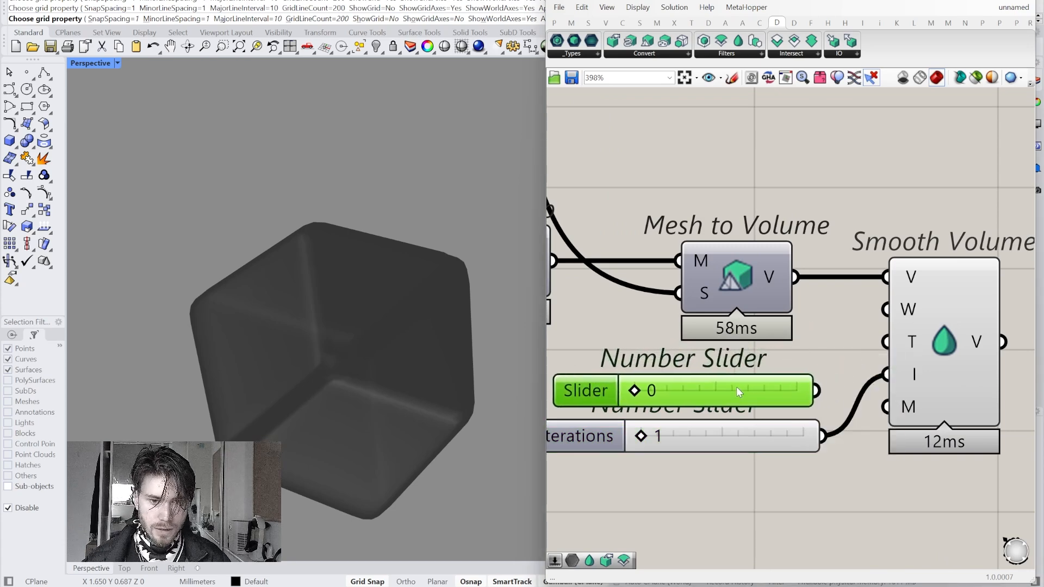
mouse_move(909, 343)
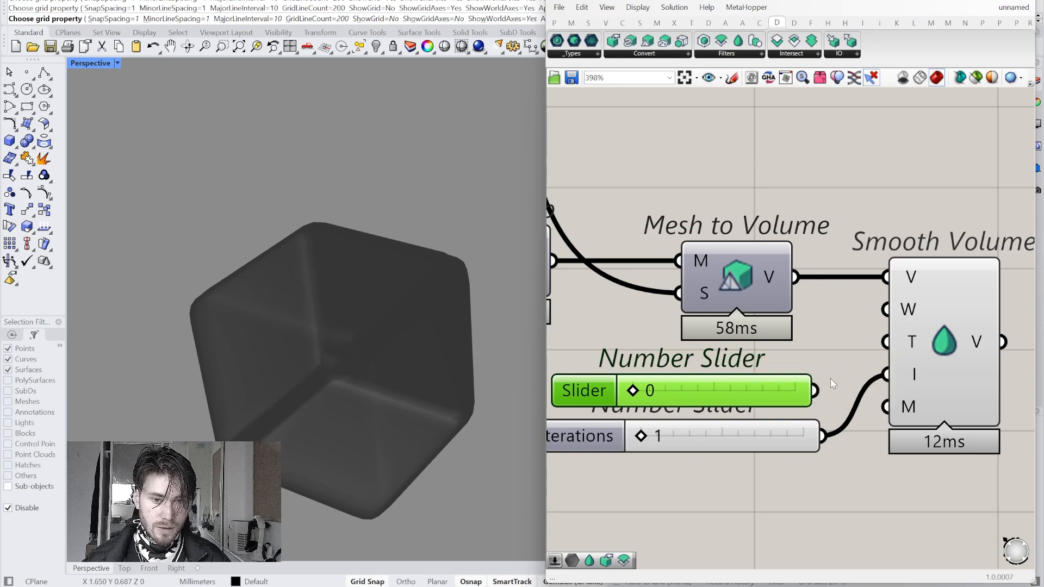
left_click_drag(634, 391, 741, 392)
left_click_drag(815, 390, 885, 343)
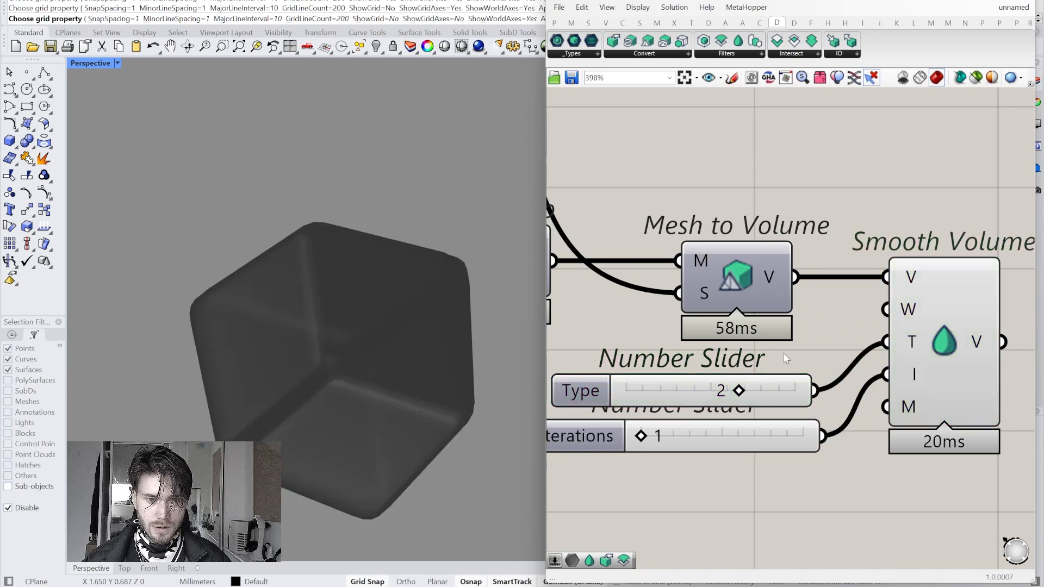
Step: Try the Type slider at 3, 2, 1 and 0 with 1 iteration to compare the smoothing methods
left_click_drag(742, 393, 806, 393)
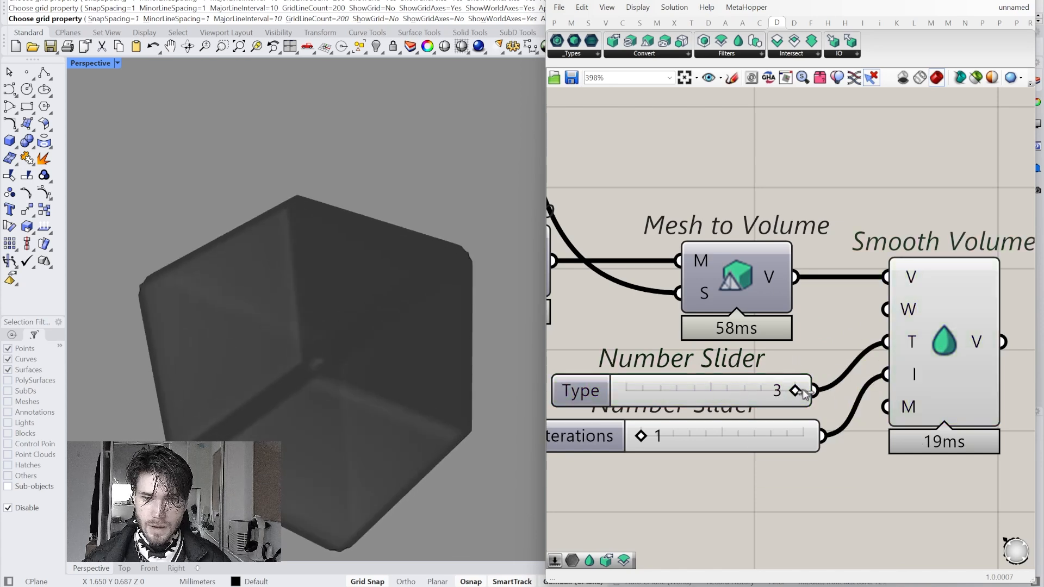
mouse_move(911, 343)
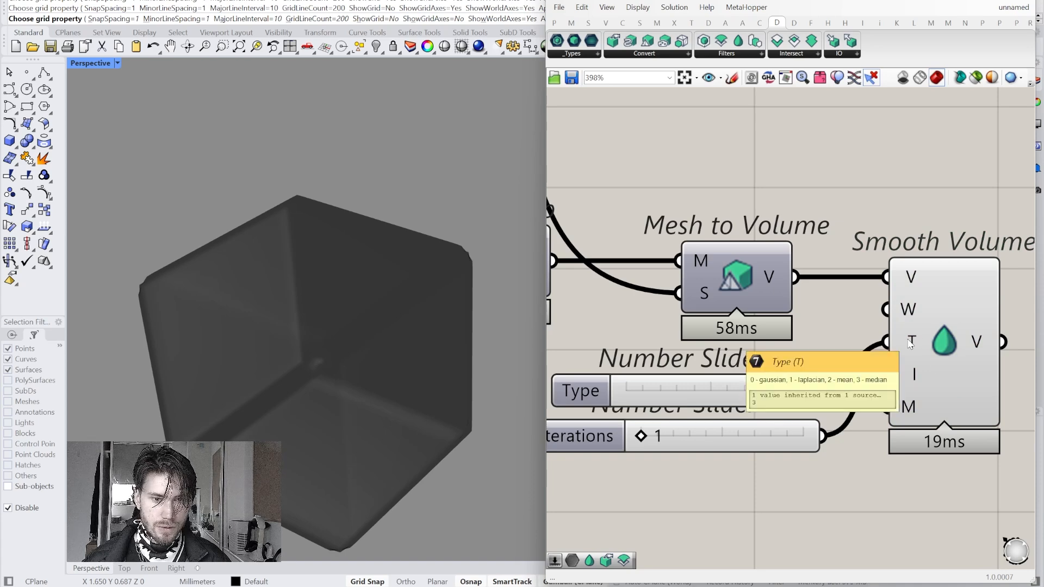
mouse_move(641, 438)
left_mouse_down()
mouse_move(804, 437)
mouse_move(641, 440)
left_mouse_up()
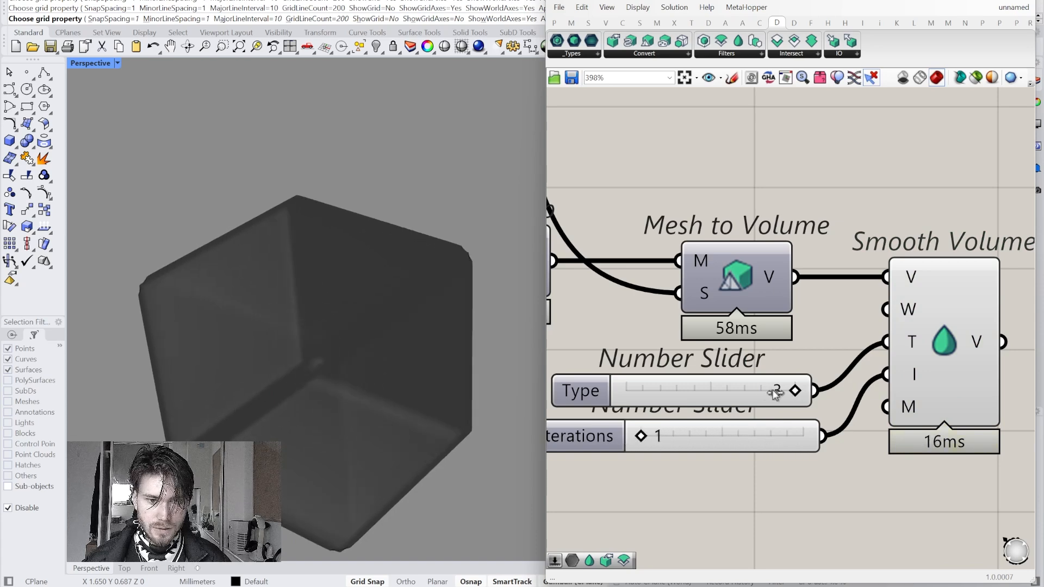
left_click_drag(789, 393, 692, 409)
left_click_drag(644, 439, 598, 438)
mouse_move(912, 344)
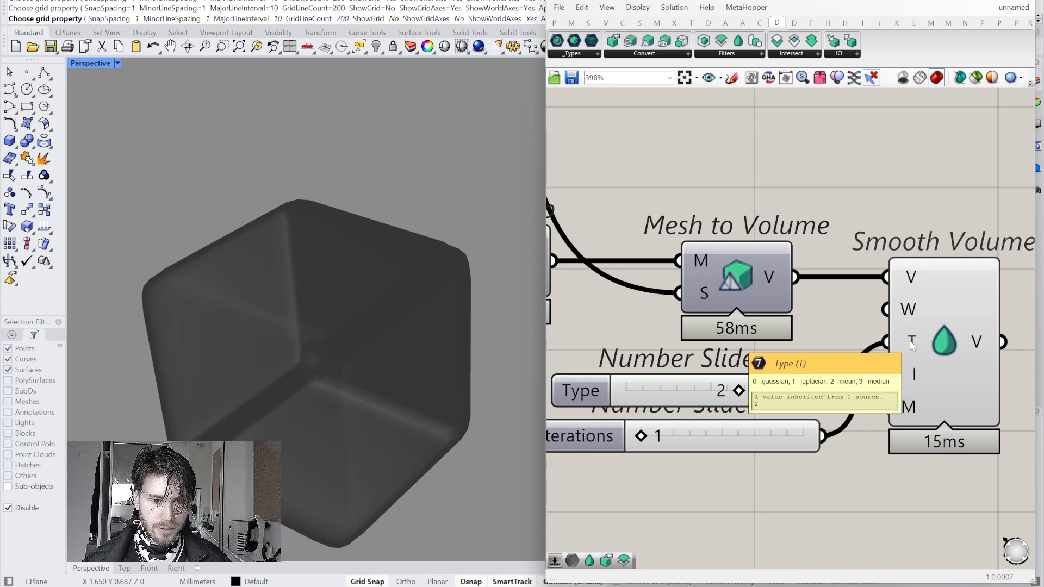
left_click_drag(739, 390, 689, 426)
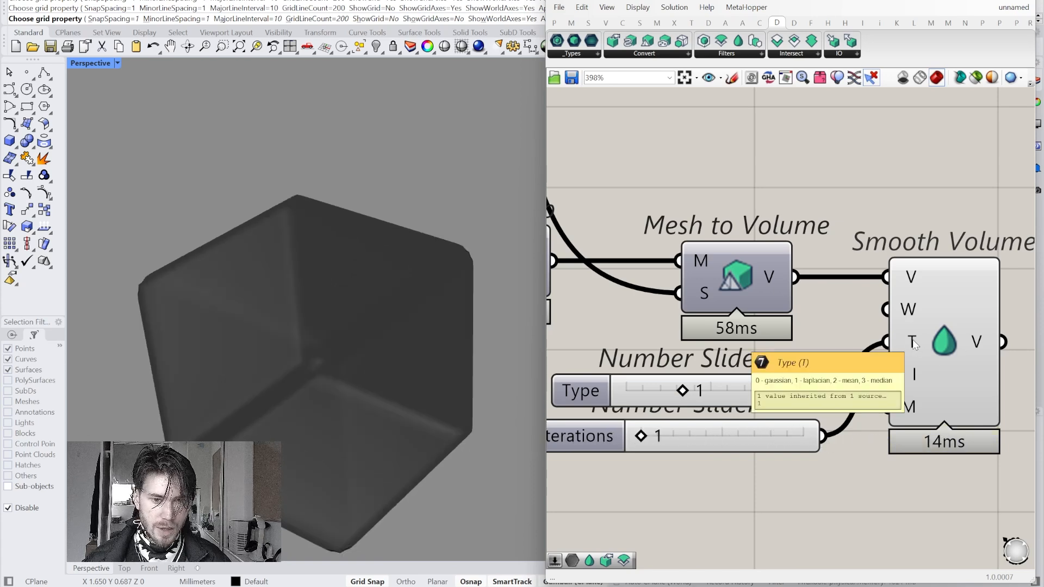
left_click_drag(675, 397, 639, 439)
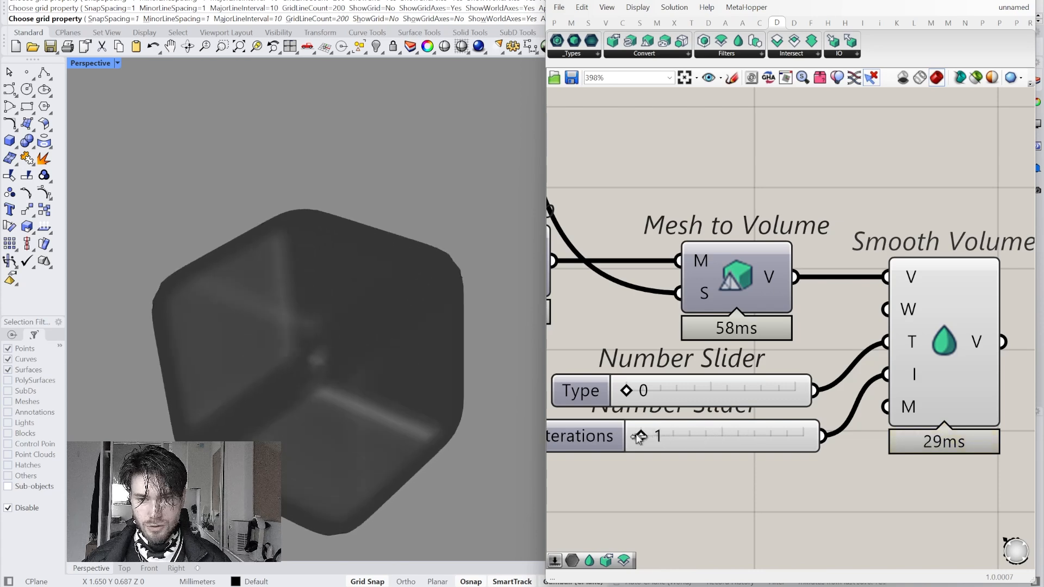
Step: Add a decimal number slider with a value of 0.01 next to Smooth Volume
scroll(665, 437, "down", 1)
left_click_drag(771, 477, 741, 407)
left_click(804, 375)
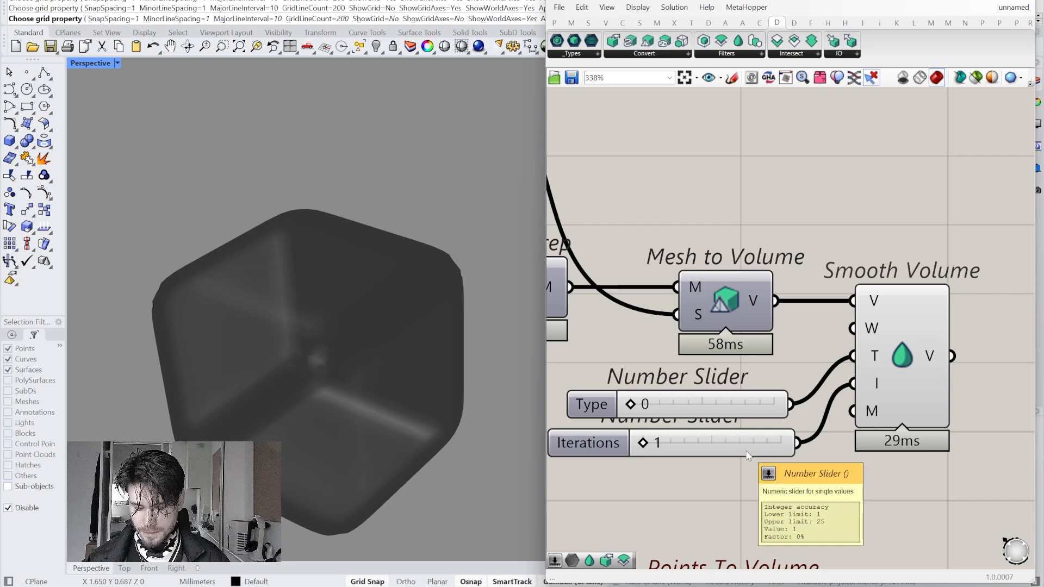
double_click(788, 366)
type("0.01")
key("Return")
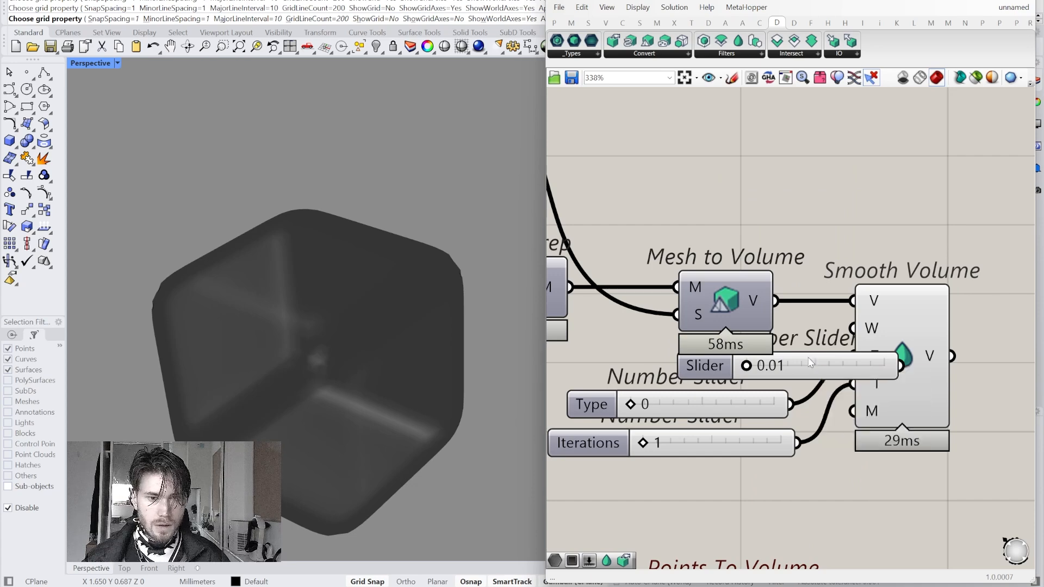
Step: Place the new decimal slider above the Type slider, set it to 1.00 and connect it to Smooth Volume's Width input
left_click_drag(812, 360, 705, 368)
double_click(707, 369)
type("1")
key("Return")
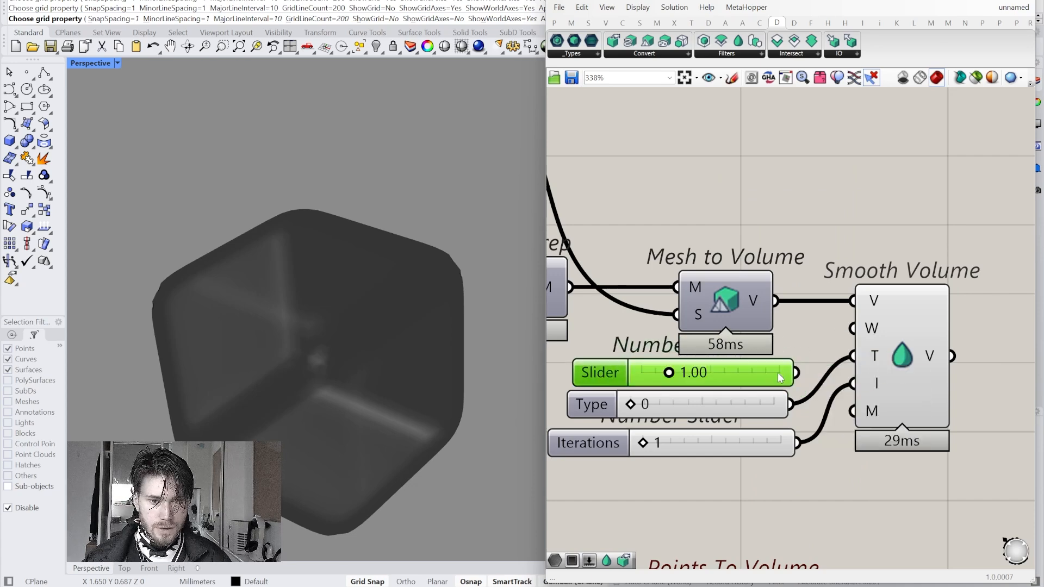
left_click_drag(807, 367, 872, 328)
left_click(896, 334)
left_click(836, 334)
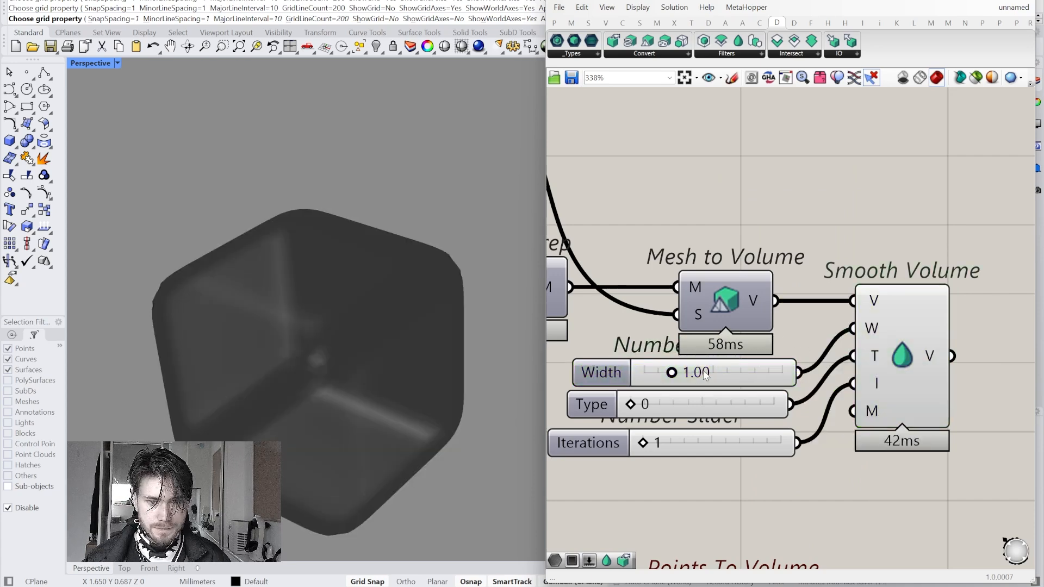
Step: Set the Type slider to 2 and try Width values of 1.56, 2.86 and 0.87 on Smooth Volume
mouse_move(679, 378)
left_mouse_down()
mouse_move(721, 382)
mouse_move(694, 381)
left_mouse_up()
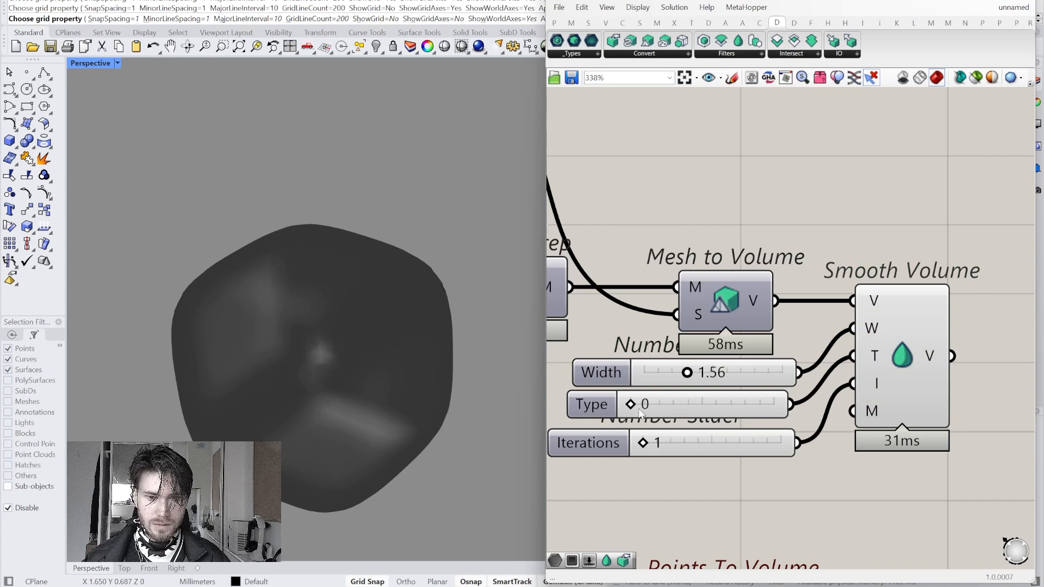
left_click_drag(640, 410, 724, 375)
mouse_move(644, 445)
left_mouse_down()
mouse_move(713, 445)
mouse_move(643, 442)
left_mouse_up()
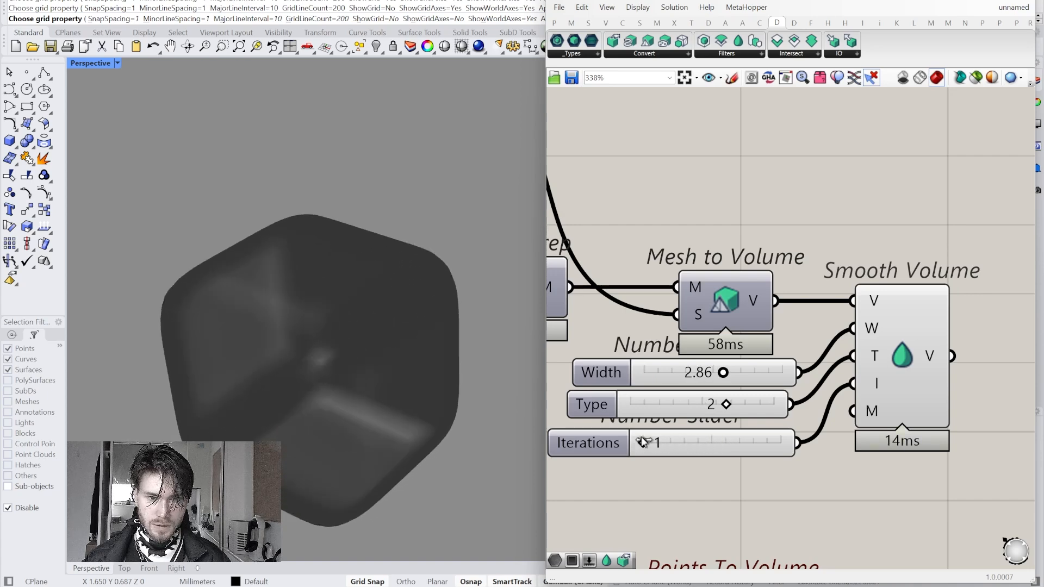
left_click_drag(712, 380, 665, 382)
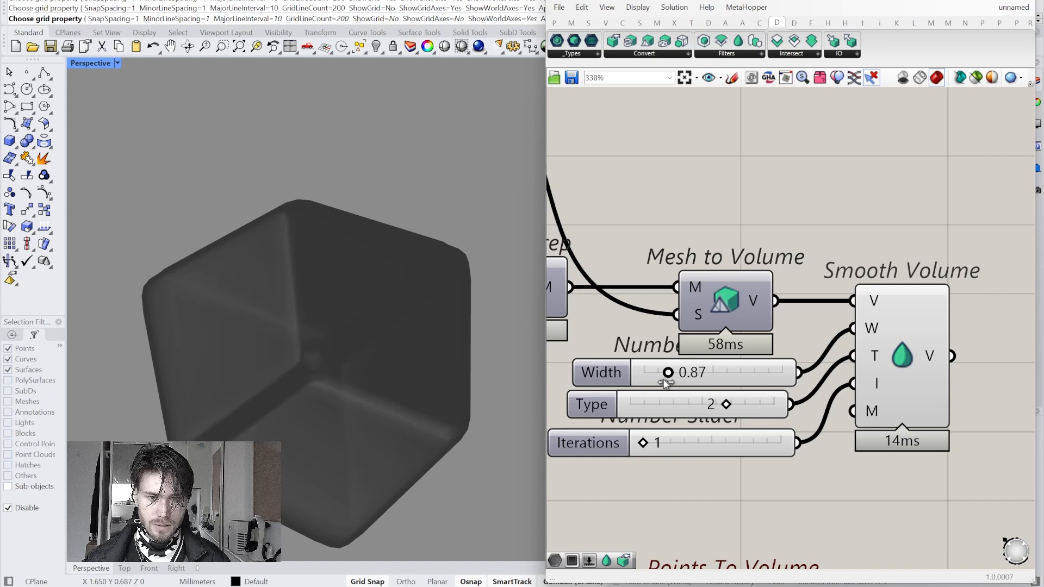
Step: Delete the Width slider and move the Type and Iterations sliders up beside Smooth Volume
left_click(768, 370)
key("Delete")
left_click_drag(786, 369, 764, 427)
left_click(764, 479)
Step: Add a Create Mask component below the Iterations slider, next to Smooth Volume
right_click_drag(848, 484, 869, 478)
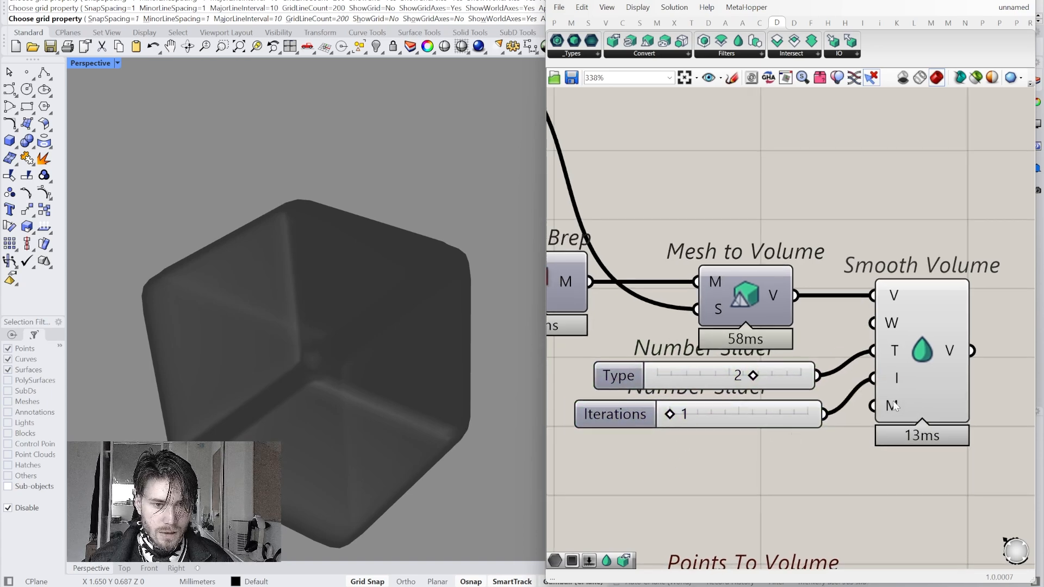
scroll(895, 407, "down", 2)
right_click_drag(804, 552, 774, 445)
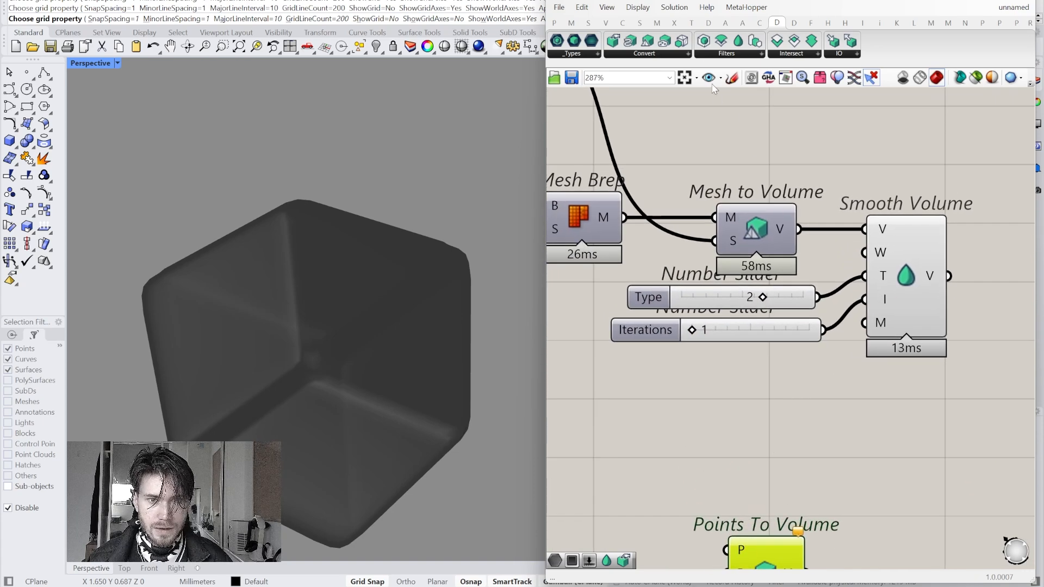
left_click_drag(703, 42, 758, 429)
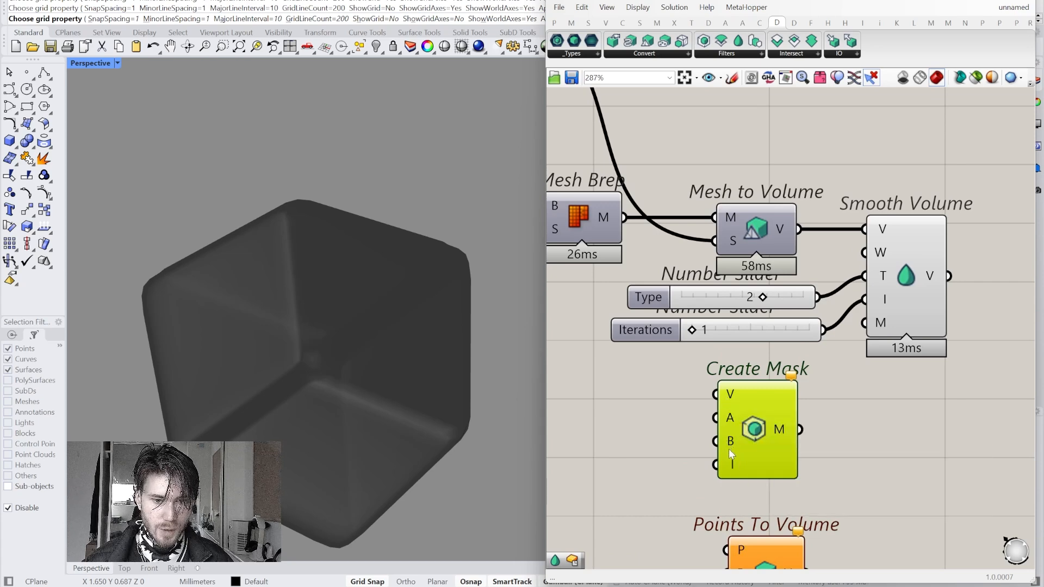
right_click_drag(730, 463, 794, 453)
scroll(759, 450, "down", 3)
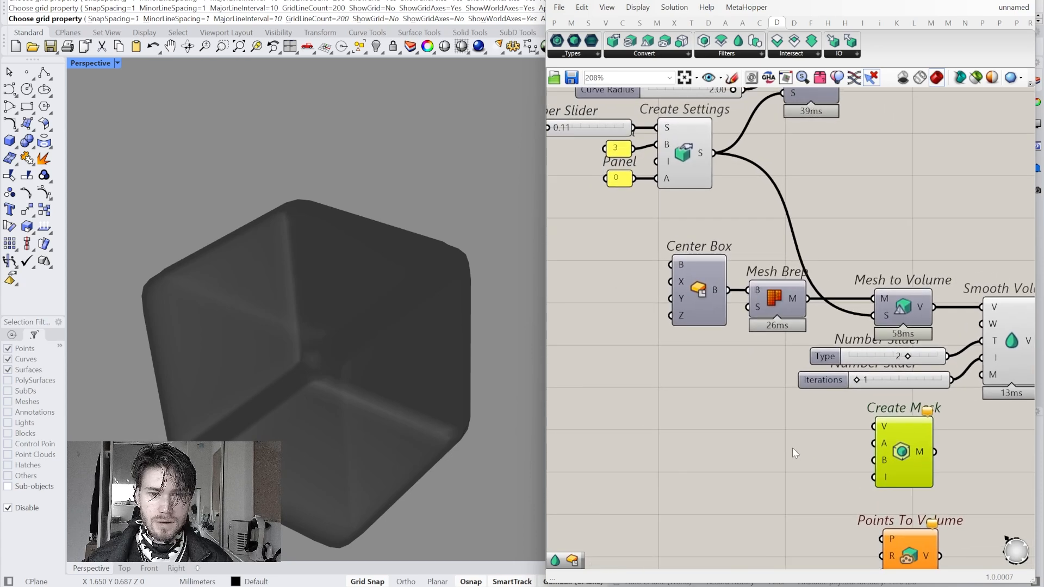
Step: Draw a solid box in the Rhino perspective viewport, at a corner of the smoothed cube
left_click(9, 141)
right_click_drag(193, 434, 242, 411)
left_click(233, 448)
left_click(250, 322)
left_click(250, 316)
left_click(252, 326)
right_click_drag(251, 332, 275, 351)
Step: Add a Brep parameter below Center Box, reference the drawn Rhino box in it, and move it down beside Create Mask
right_click_drag(673, 414, 687, 400)
double_click(687, 400)
type("Brep")
key("Return")
right_click(684, 401)
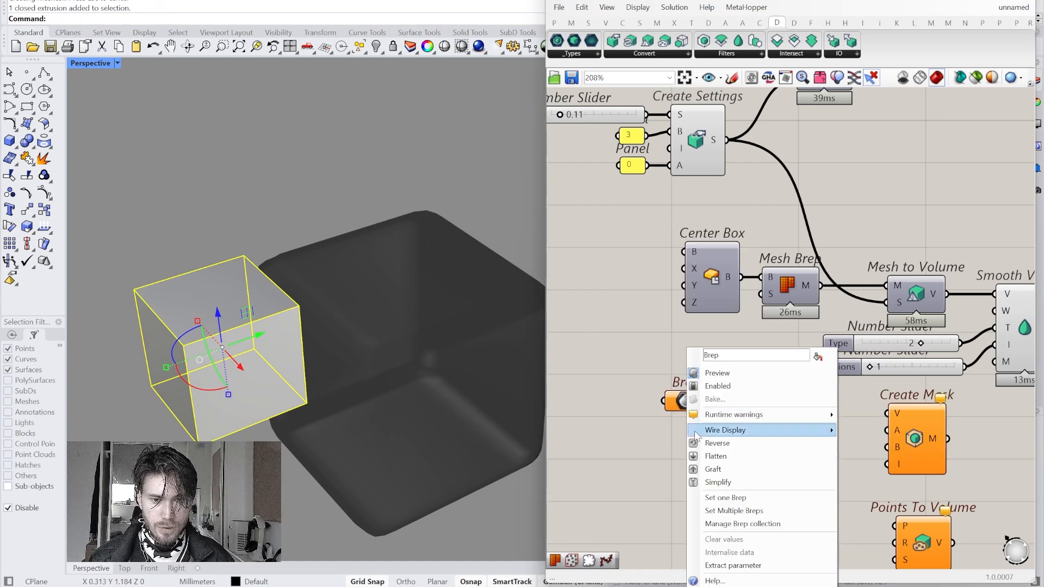
left_click(710, 499)
left_click_drag(696, 410, 686, 441)
left_click(756, 418)
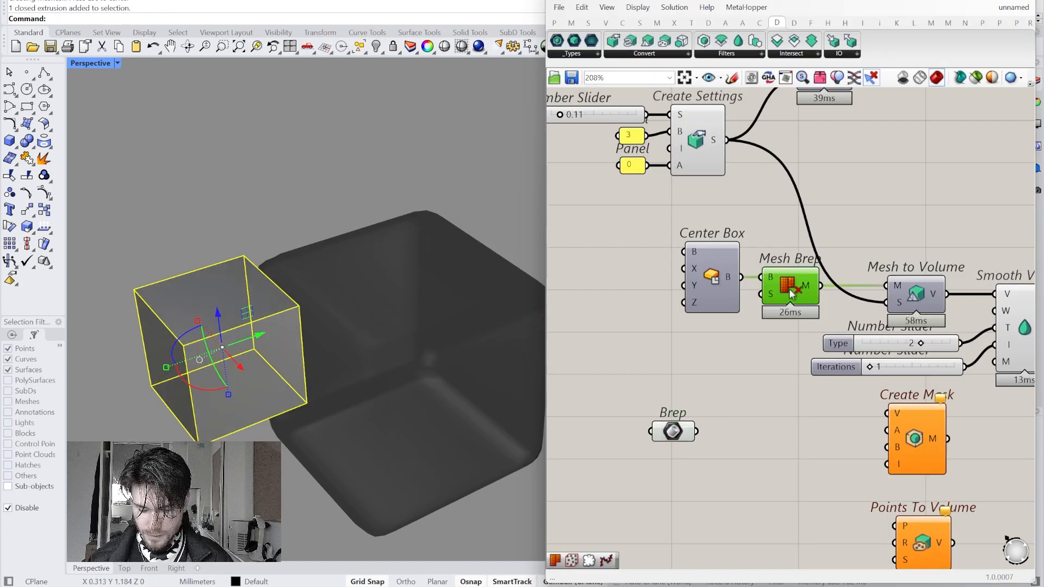
Step: Duplicate Mesh Brep and Mesh to Volume into a chain after the Brep parameter and align all three beside Create Mask
left_click_drag(792, 293, 755, 404, "alt")
left_click_drag(773, 410, 742, 443)
left_click(917, 294)
left_click_drag(917, 290, 824, 447, "alt")
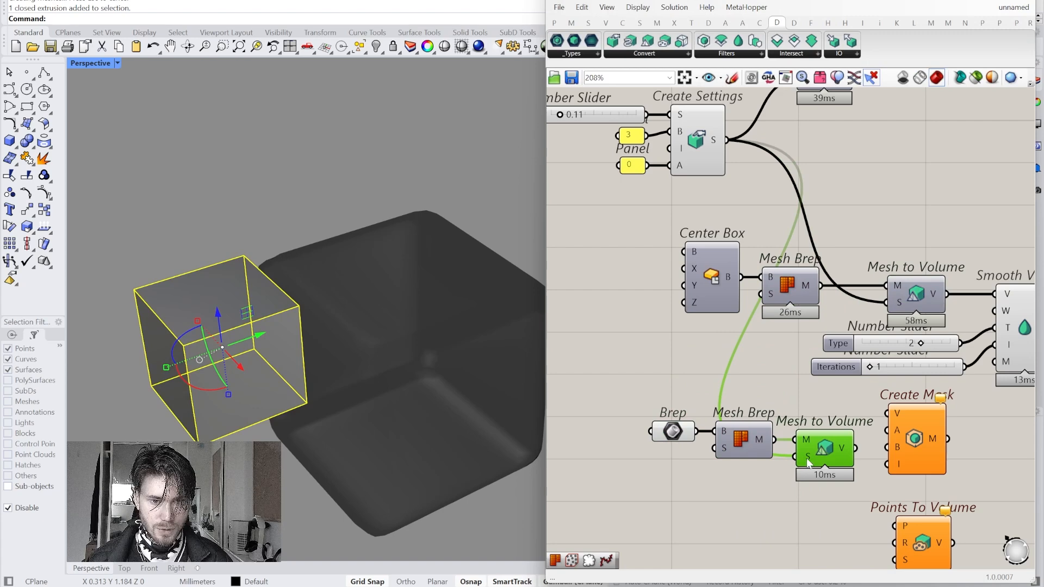
right_click_drag(829, 497, 828, 483)
left_click_drag(827, 481, 647, 408)
left_click_drag(826, 446, 818, 428)
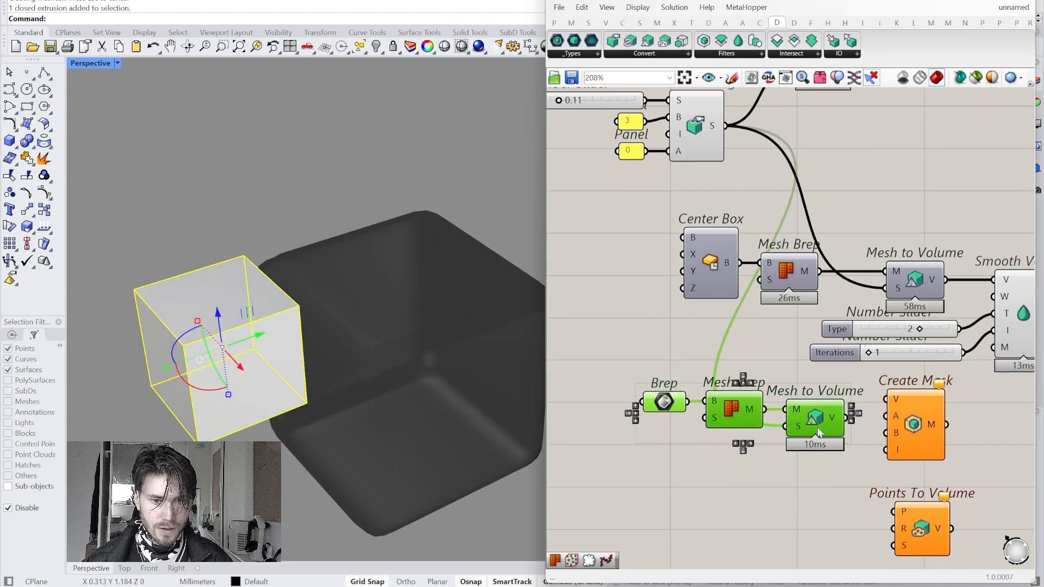
left_click(772, 419)
right_click_drag(773, 419, 768, 469)
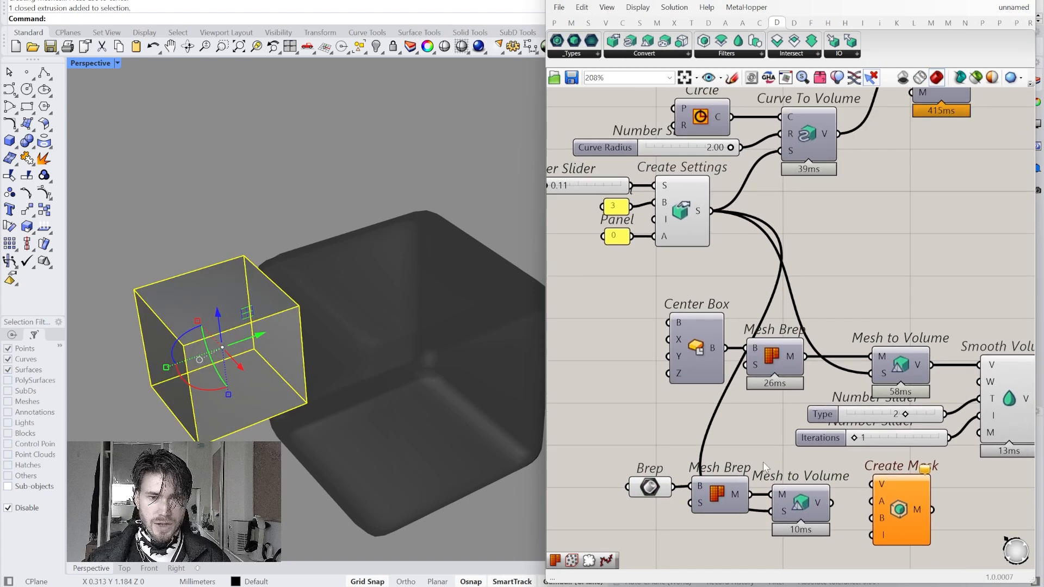
Step: Examine the Create Settings component shared by both Mesh to Volume components and the hand-drawn voxel sketches on the canvas
left_click(680, 211)
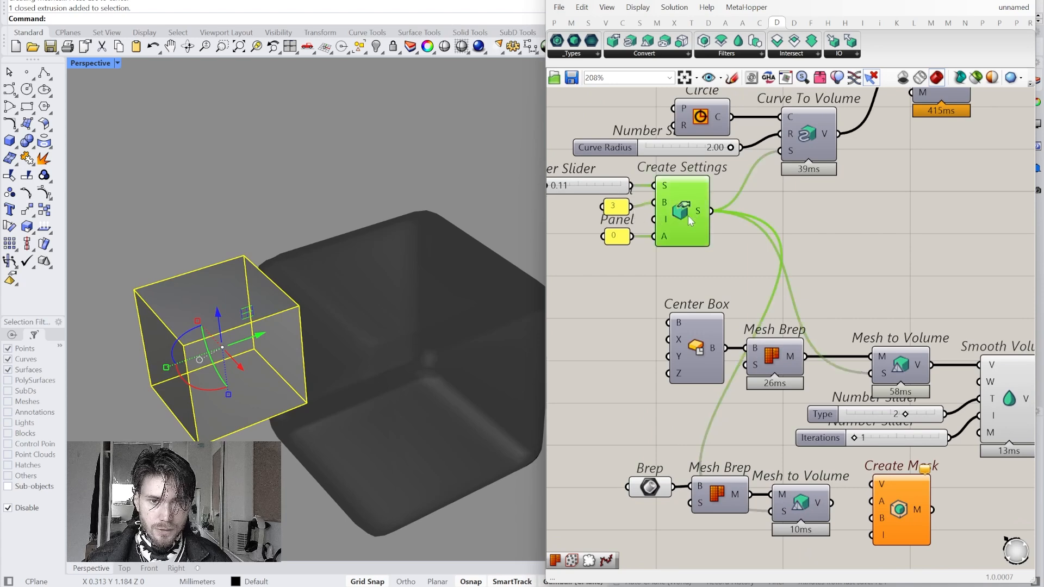
scroll(744, 303, "down", 2)
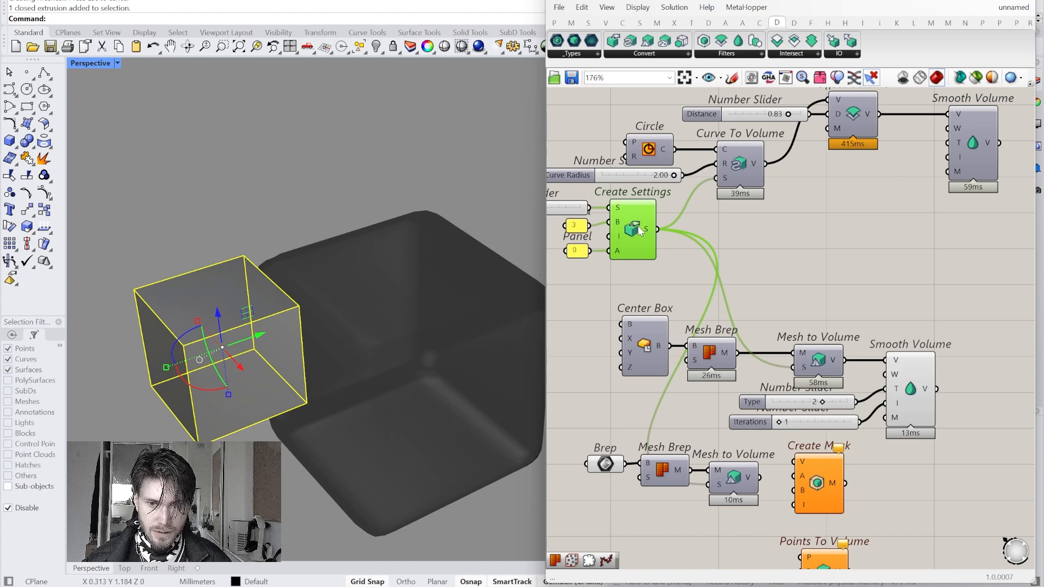
right_click_drag(772, 462, 750, 245)
right_click_drag(750, 438, 716, 188)
scroll(762, 479, "up", 4)
scroll(772, 467, "up", 1)
left_click(719, 303)
right_click_drag(868, 452, 737, 439)
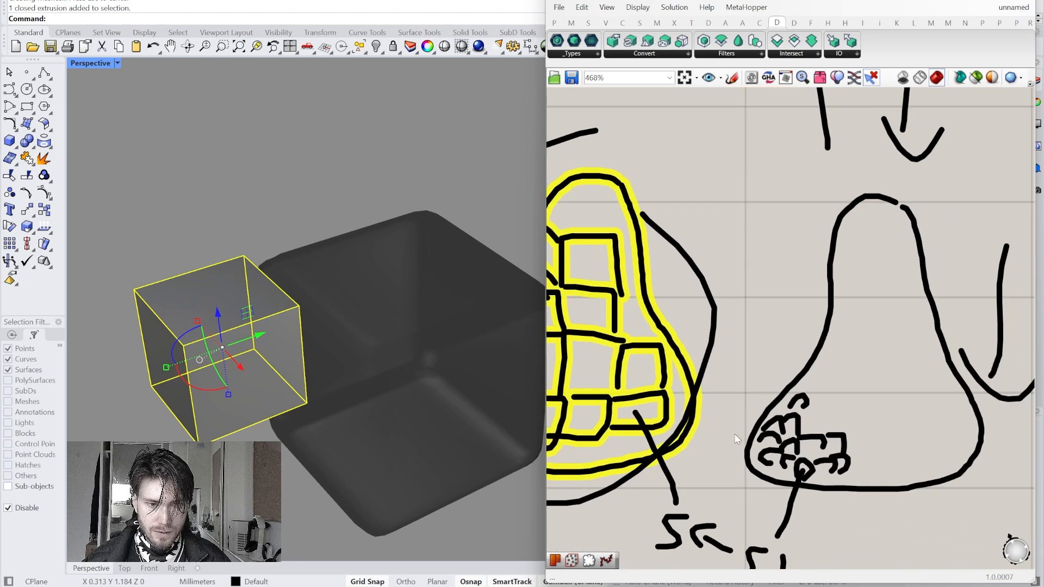
left_click(828, 452)
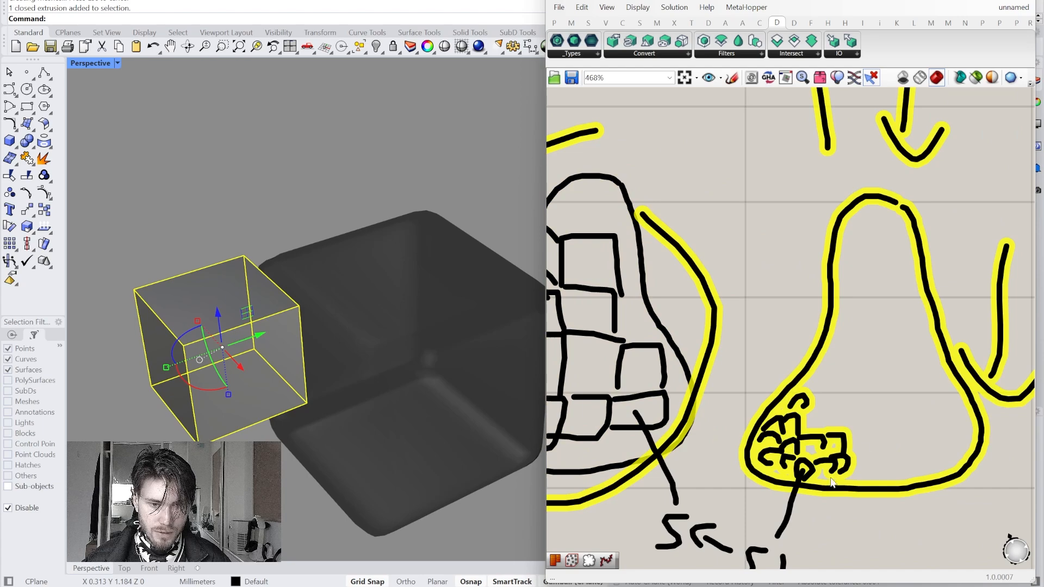
scroll(857, 455, "down", 2)
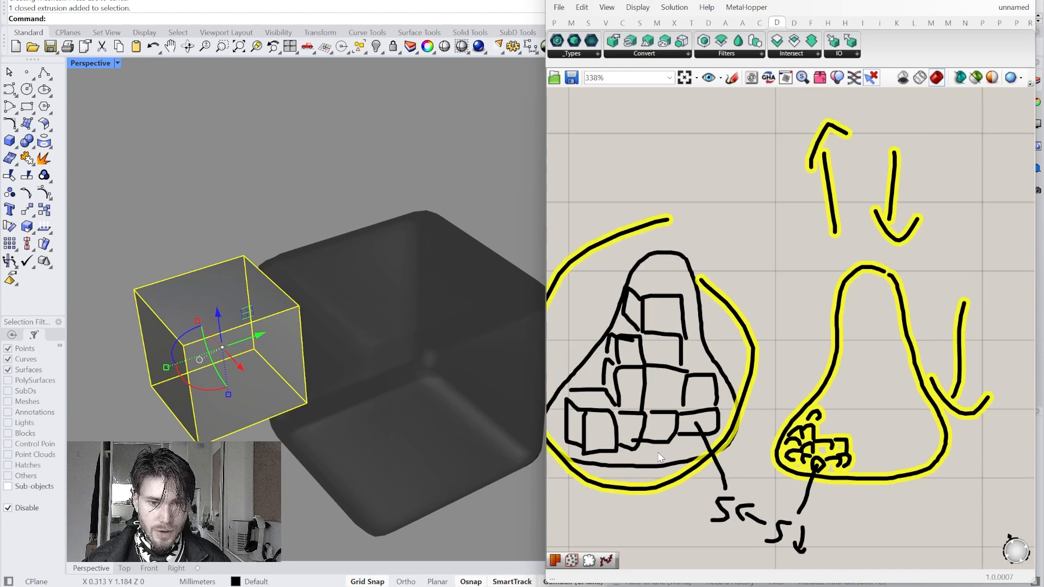
scroll(717, 473, "down", 6)
right_click_drag(730, 326, 813, 537)
scroll(793, 361, "up", 3)
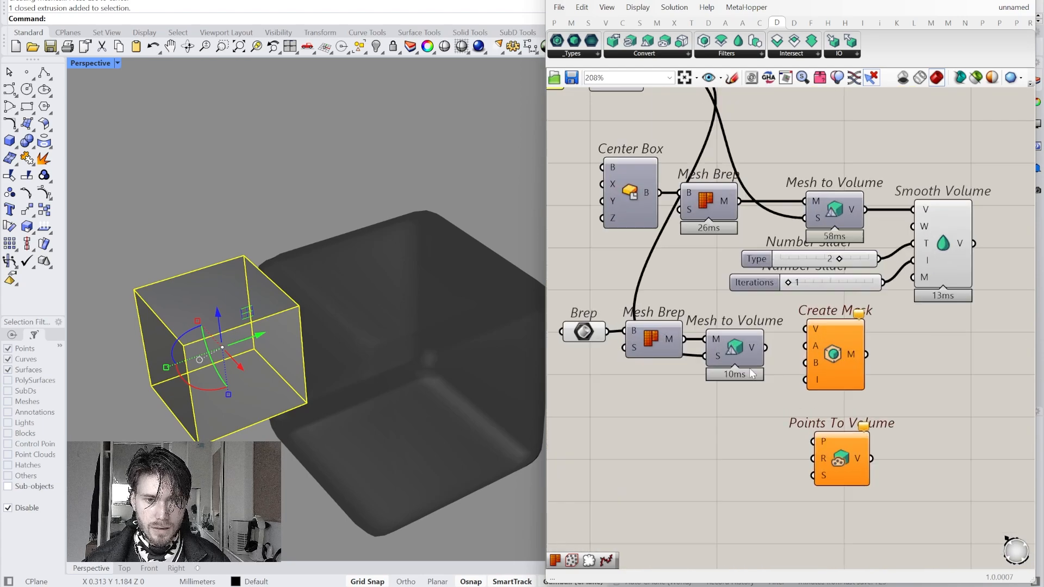
right_click_drag(793, 360, 848, 464)
left_click(672, 156)
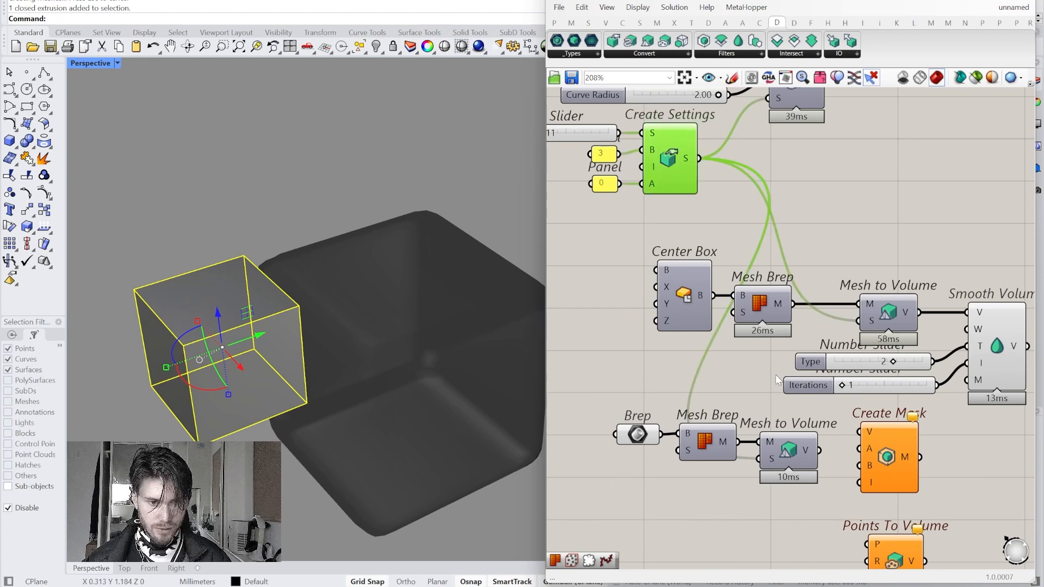
Step: Make room around Create Mask and connect the box's Mesh to Volume output to its V input
right_click_drag(782, 377, 742, 325)
scroll(849, 431, "up", 1)
right_click_drag(849, 431, 841, 350)
left_click_drag(846, 427, 848, 486)
left_click_drag(851, 331, 852, 372)
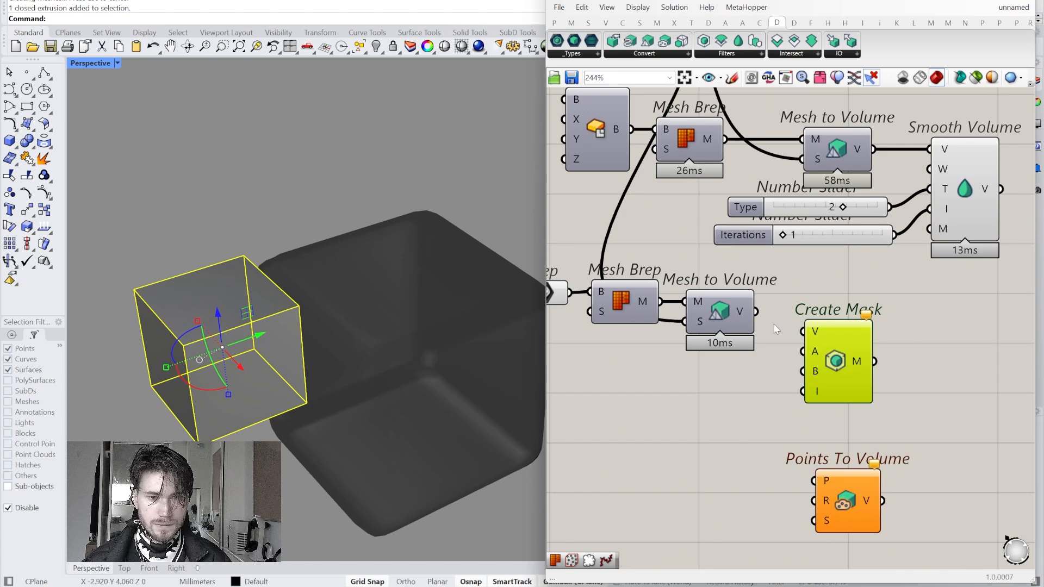
left_click_drag(755, 313, 836, 333)
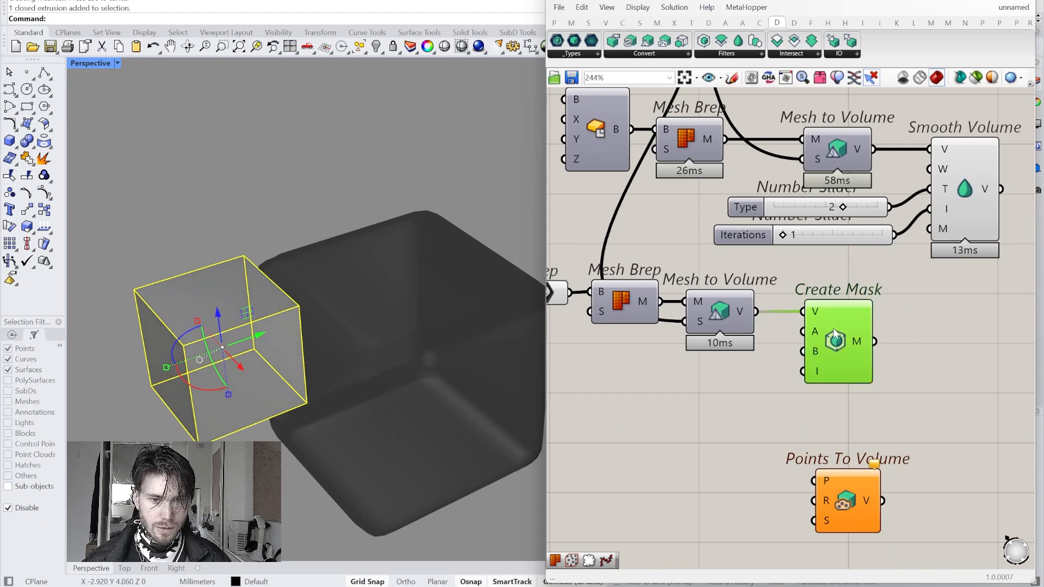
left_click(773, 383)
right_click_drag(773, 383, 735, 419)
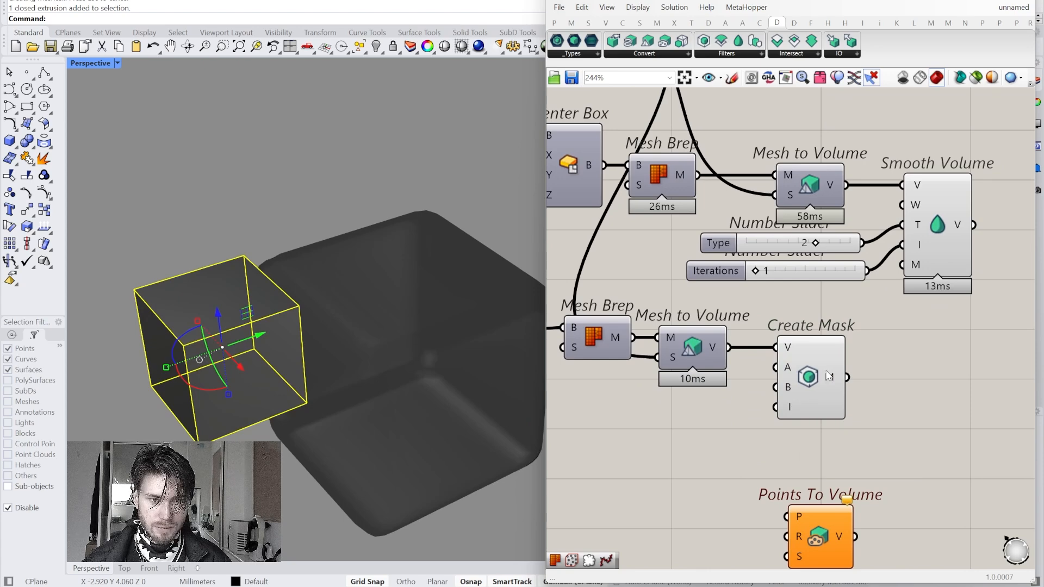
Step: Connect the Create Mask output to the M input of Smooth Volume
left_click_drag(847, 378, 922, 265)
left_click(944, 251)
right_click_drag(920, 298, 918, 321)
Step: Turn off grid snap and move the Rhino box so it overlaps the upper corner of the smoothed cube
right_click_drag(414, 294, 402, 333)
right_click_drag(357, 378, 306, 378)
left_click_drag(306, 378, 381, 523)
left_click(366, 581)
left_click_drag(312, 411, 390, 332)
right_click_drag(417, 210, 352, 275)
left_click(349, 279)
left_click_drag(345, 254, 344, 252)
left_click(381, 161)
right_click_drag(380, 160, 407, 158)
left_click(835, 80)
left_click(820, 147)
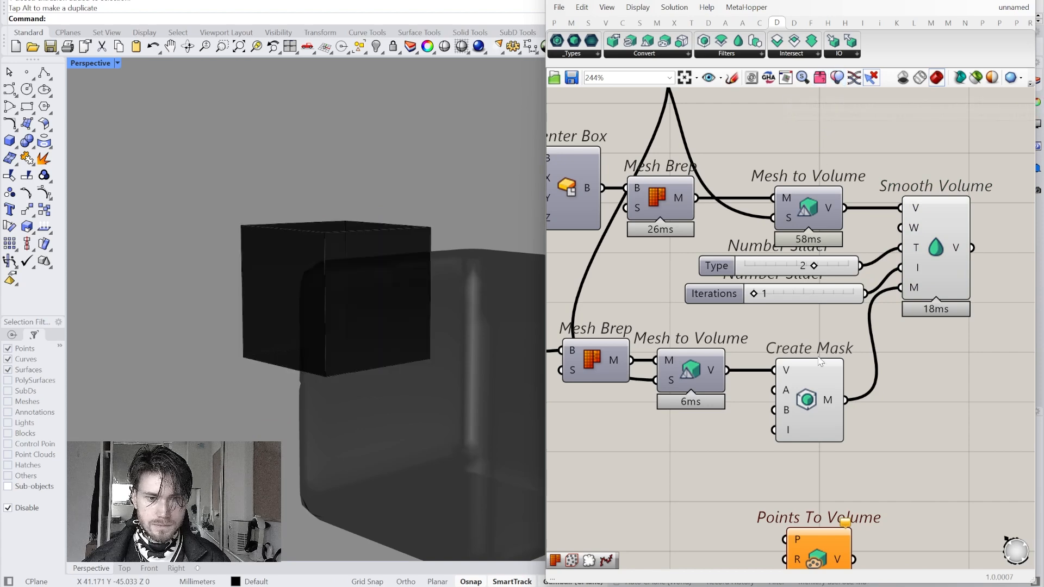
Step: Turn off the preview of Create Mask and of the box's Mesh to Volume, leaving the smoothed cube shown
right_click(809, 392)
left_click(817, 414)
right_click_drag(806, 338, 750, 328)
right_click(644, 365)
left_click(662, 377)
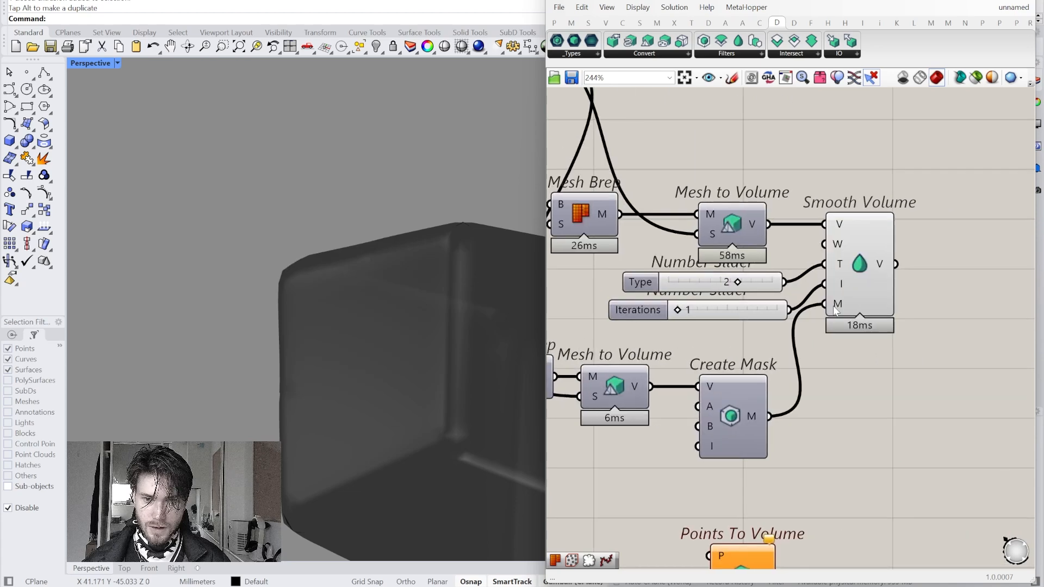
left_click(851, 275)
left_click(863, 368)
mouse_move(297, 288)
right_mouse_down()
mouse_move(205, 280)
mouse_move(283, 287)
right_mouse_up()
Step: Set the Iterations slider of Smooth Volume to 16
left_click_drag(679, 311, 740, 318)
right_click_drag(722, 377, 752, 348)
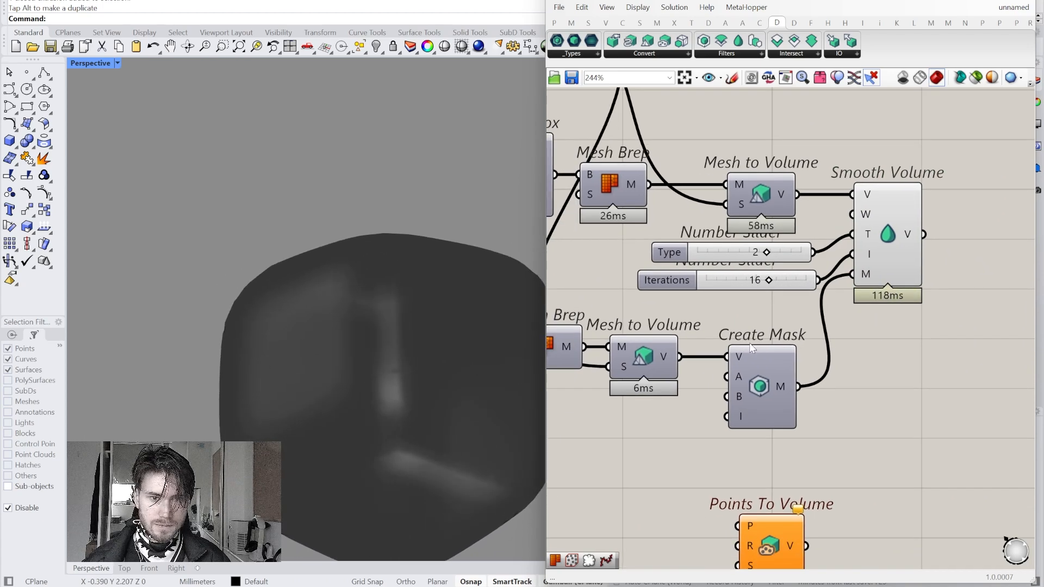
right_click_drag(748, 397, 765, 387)
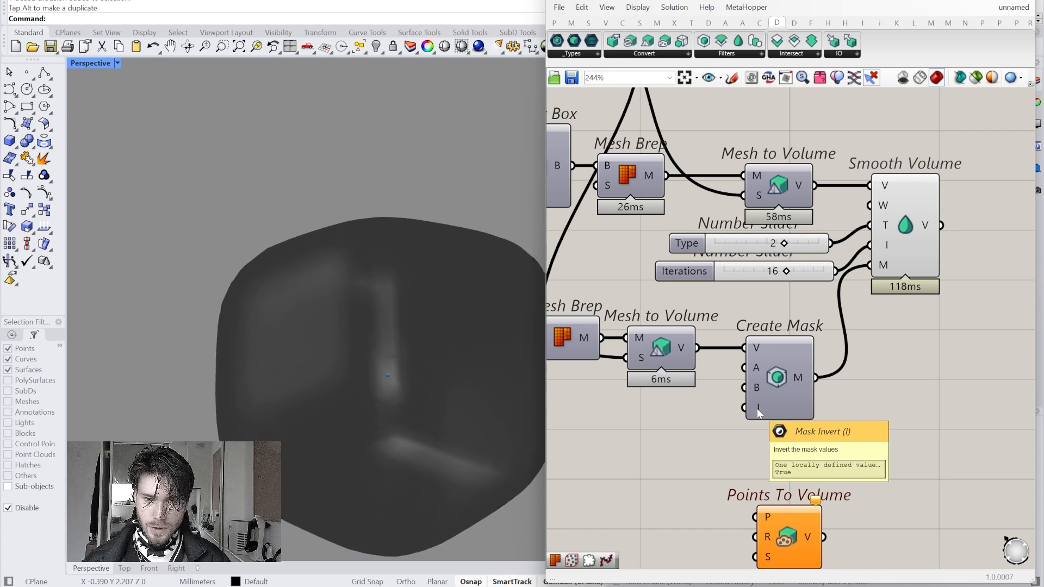
Step: Add a Boolean Toggle set to False and connect it to the Mask Invert input of Create Mask
double_click(628, 439)
type("togg")
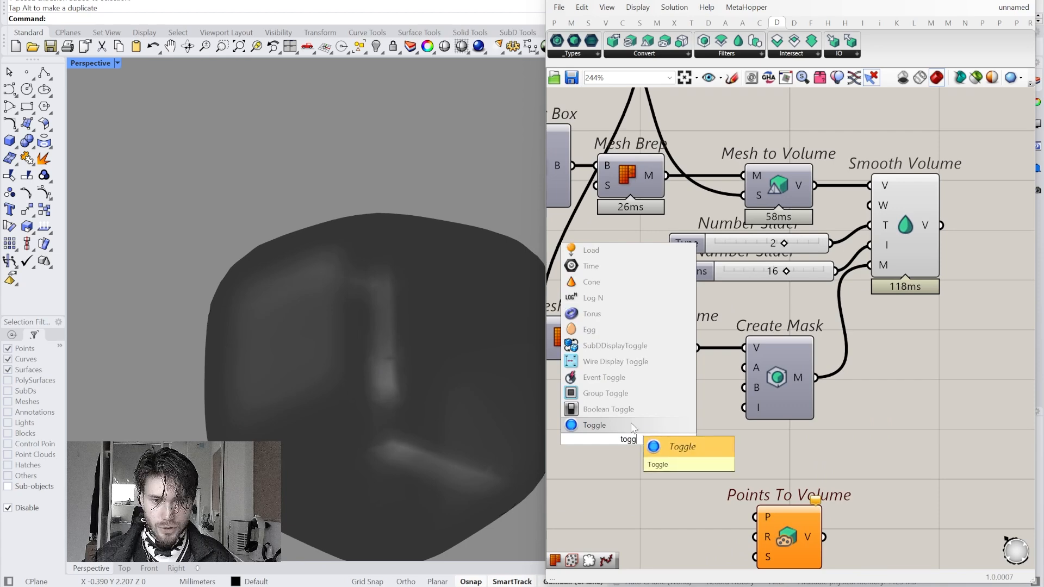
left_click(632, 426)
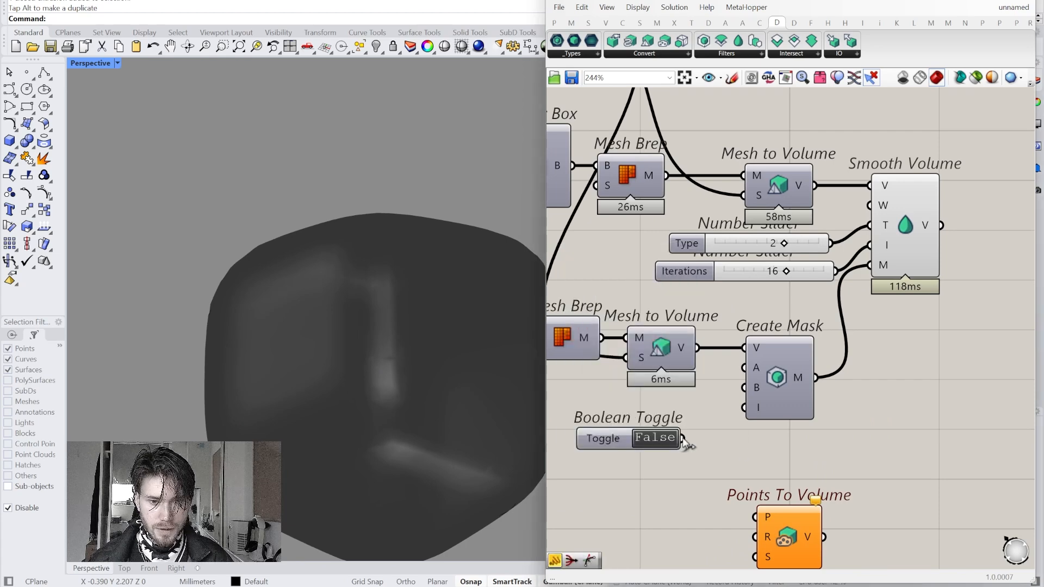
left_click_drag(608, 440, 644, 445)
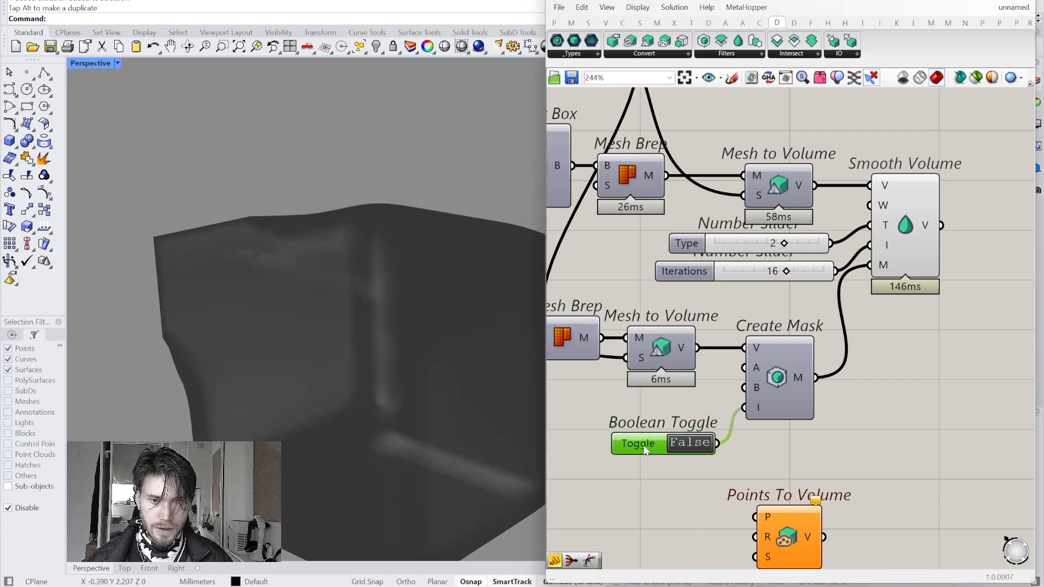
right_click_drag(231, 306, 288, 262)
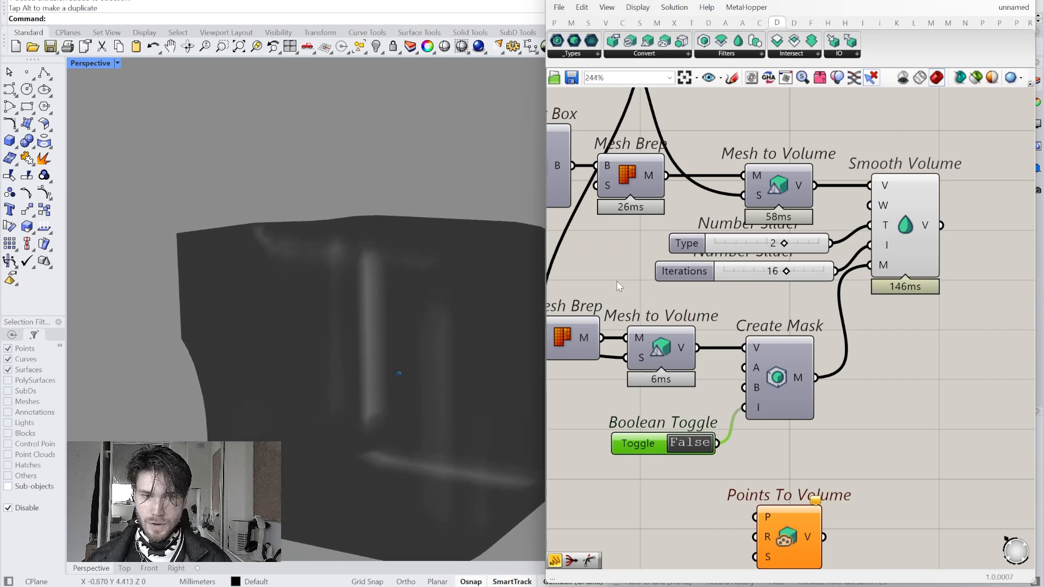
Step: Set the Type slider to 0 and the Iterations slider to 18 for Smooth Volume
left_click_drag(803, 273, 715, 244)
left_click_drag(763, 274, 794, 272)
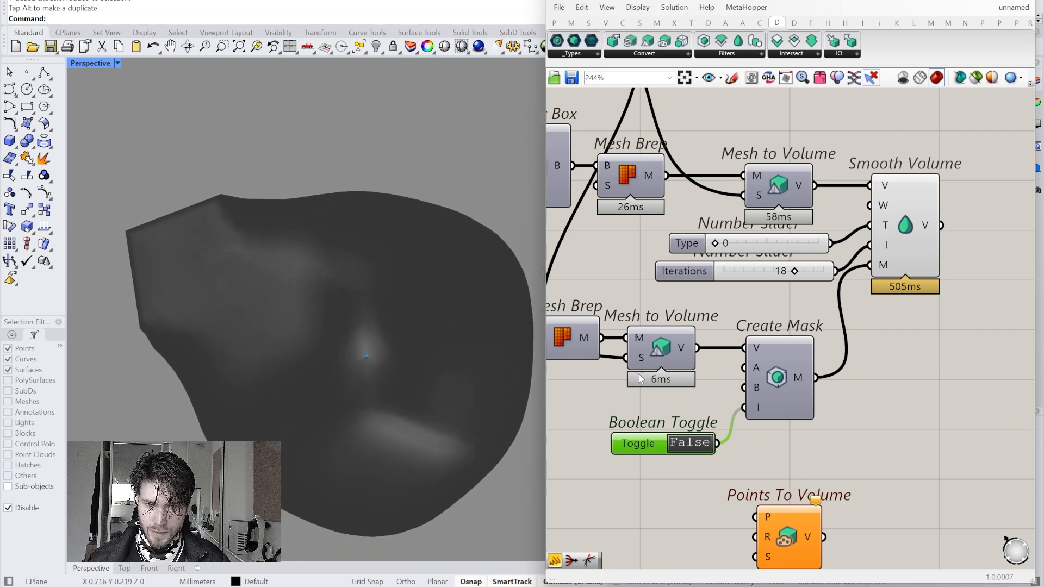
mouse_move(755, 386)
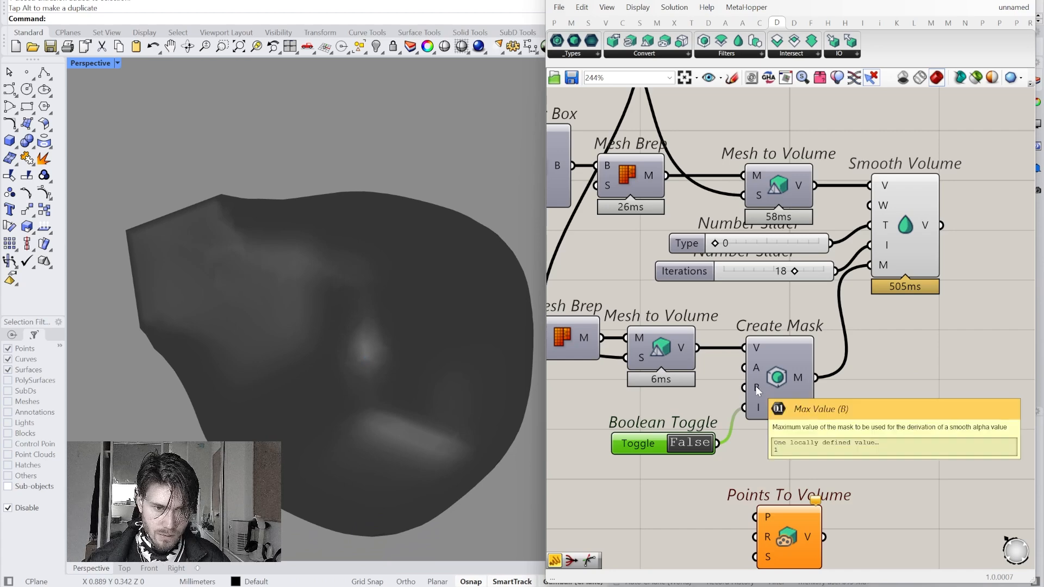
mouse_move(757, 367)
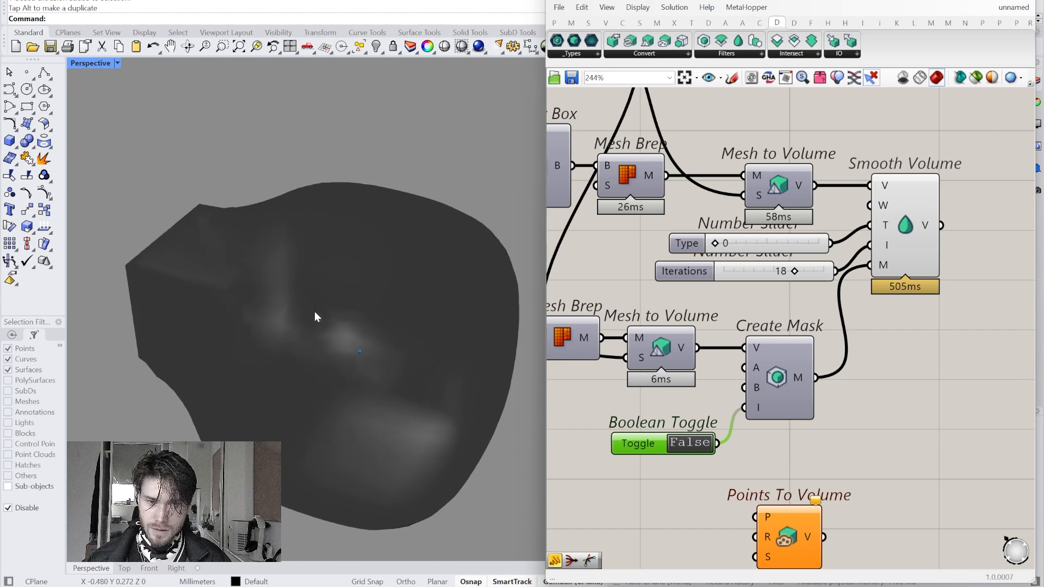
Step: Add a Volume Blend component to the canvas, above and beyond Smooth Volume
right_click_drag(837, 344, 744, 480)
left_click(826, 358)
right_click_drag(899, 286, 883, 288)
left_click(883, 289)
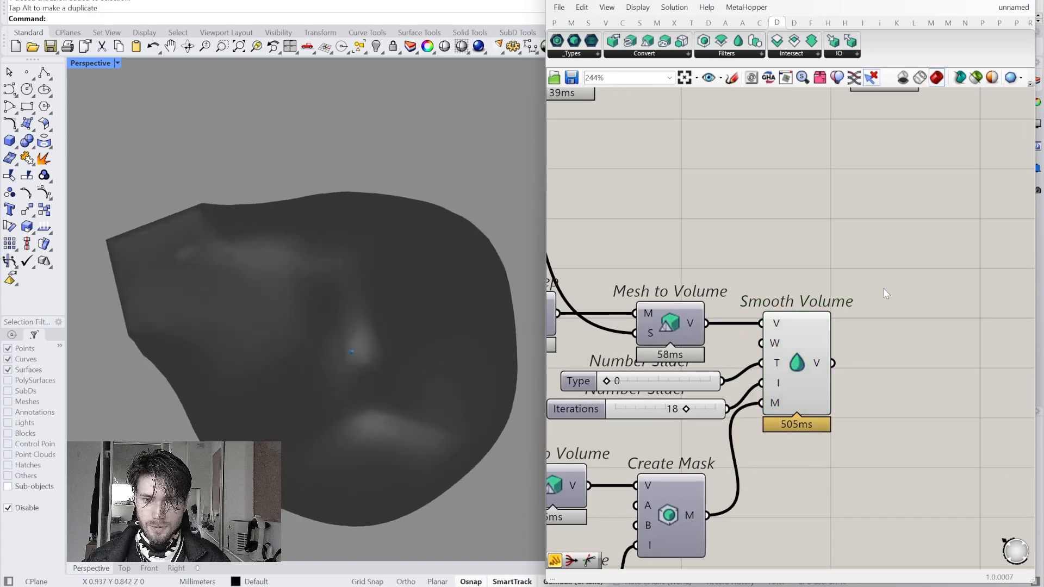
left_click(808, 353)
right_click_drag(865, 303, 843, 331)
left_click(843, 331)
left_click(735, 54)
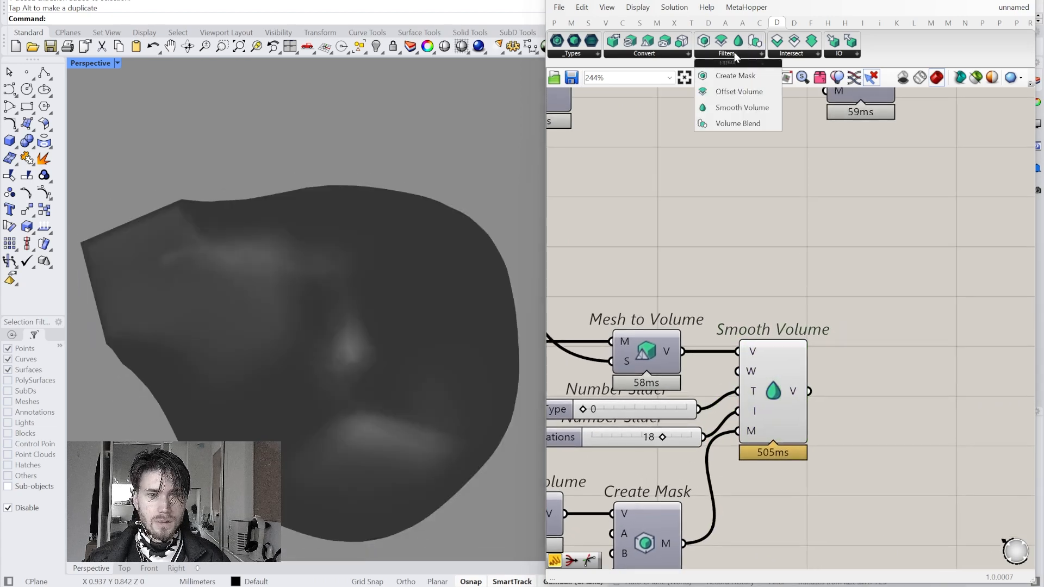
left_click_drag(729, 125, 889, 267)
right_click_drag(814, 281, 853, 299)
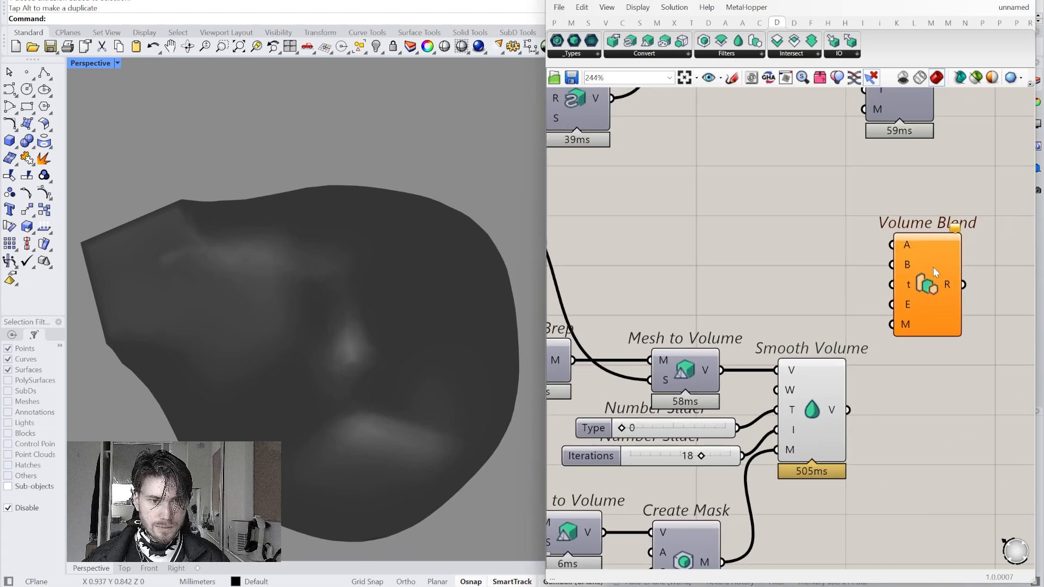
Step: Connect Smooth Volume to input B of Volume Blend and the cube's Mesh to Volume to input A
left_click_drag(861, 396, 898, 258)
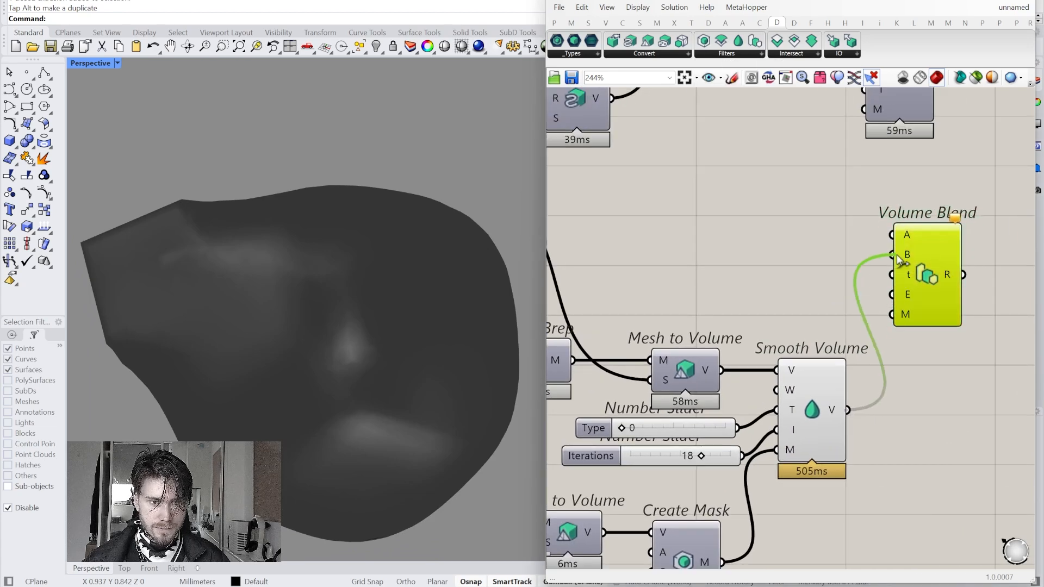
left_click(816, 282)
right_click_drag(772, 290, 807, 312)
left_click_drag(861, 333, 928, 256)
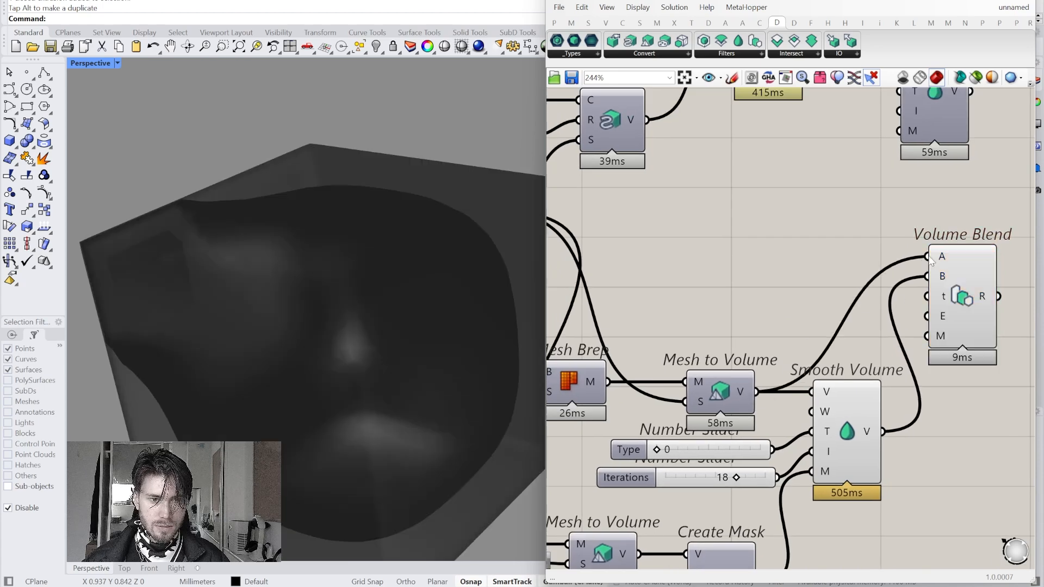
right_click_drag(957, 300, 853, 302)
left_click(852, 302)
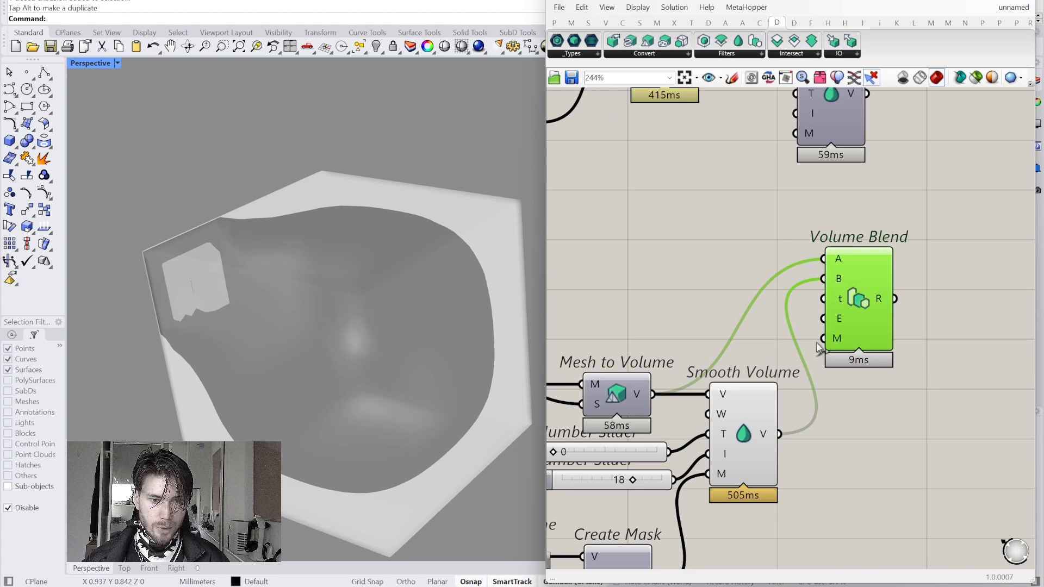
Step: Turn off the Smooth Volume preview and move Volume Blend farther away from Smooth Volume
right_click_drag(841, 300, 876, 269)
right_click(775, 403)
left_click(912, 428)
left_click(913, 415)
right_click_drag(918, 409, 919, 391)
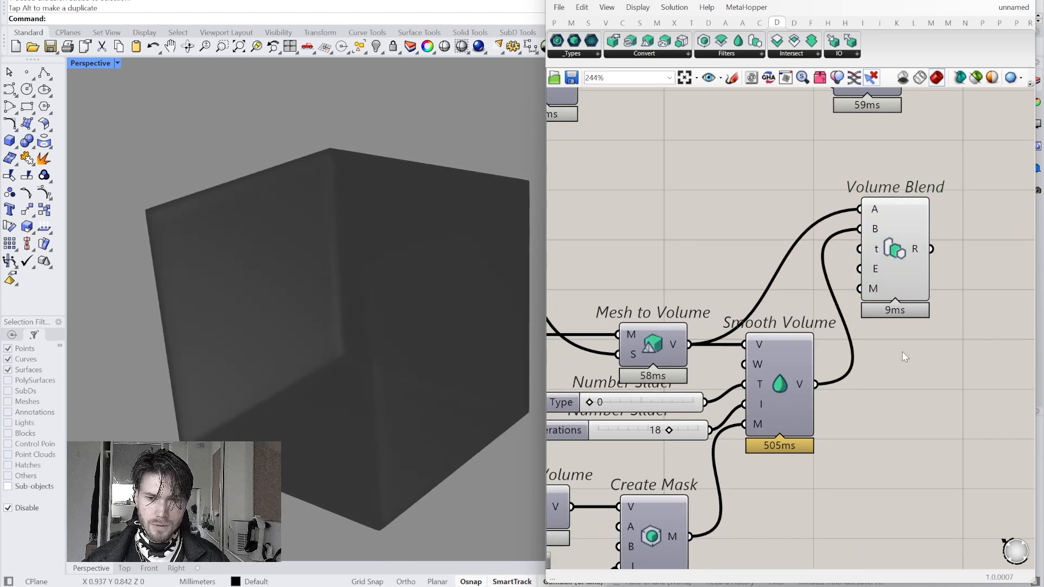
left_click_drag(901, 288, 937, 282)
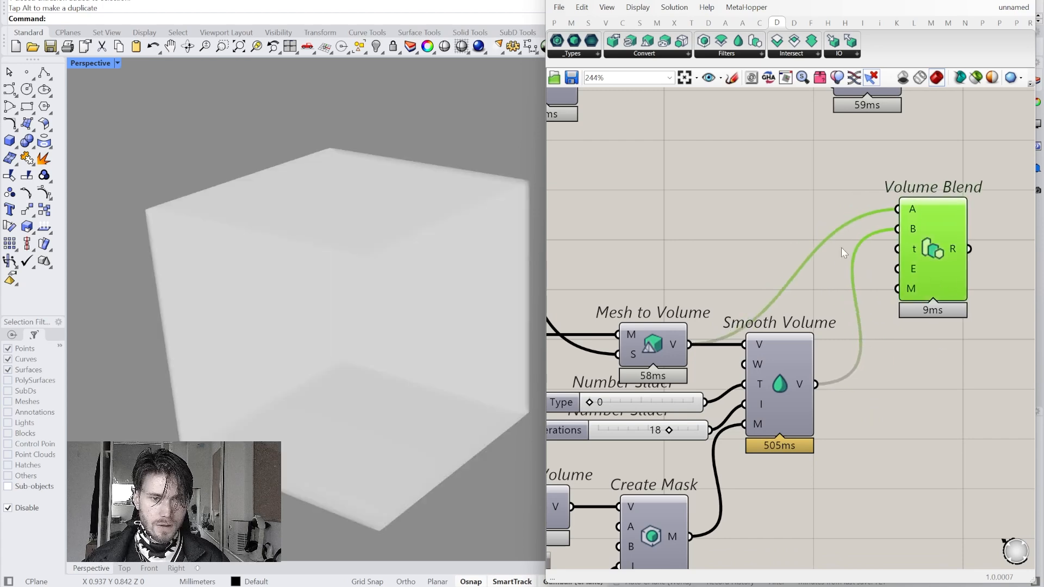
left_click(765, 211)
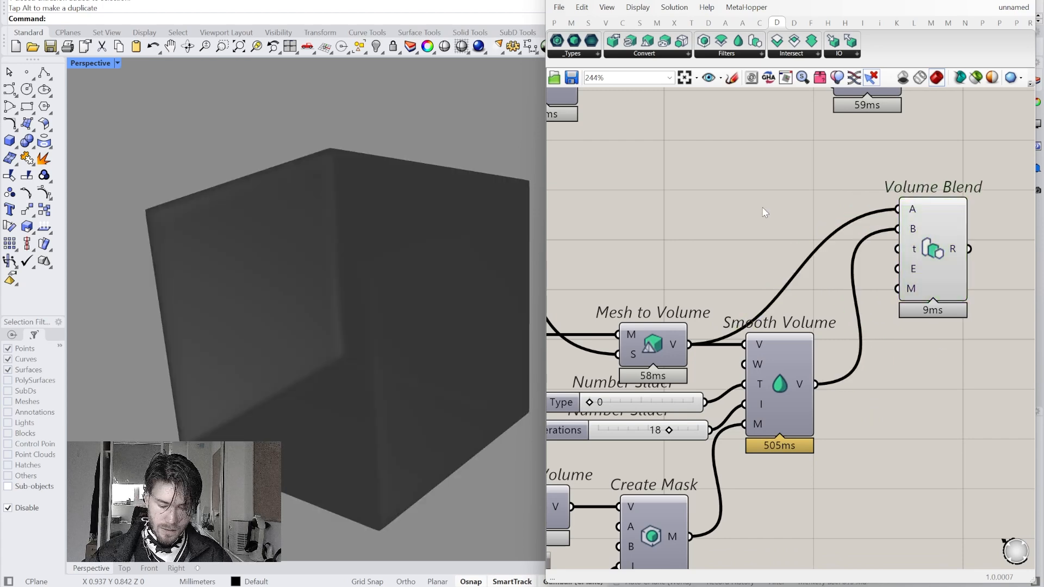
Step: Add a number slider ranging from 0.00 to 1, connect it to input t of Volume Blend and align it with that input
double_click(763, 209)
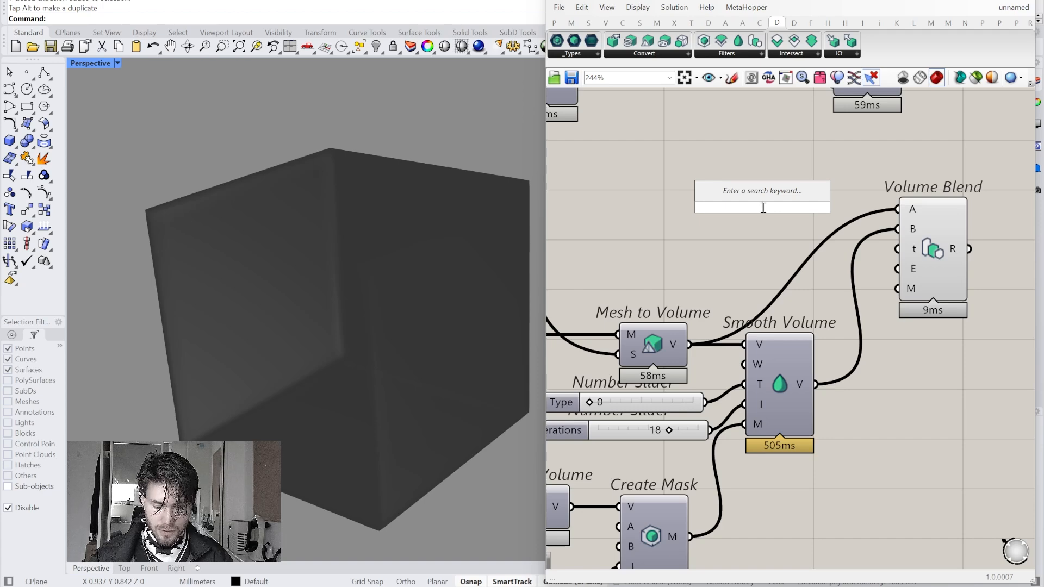
type("n")
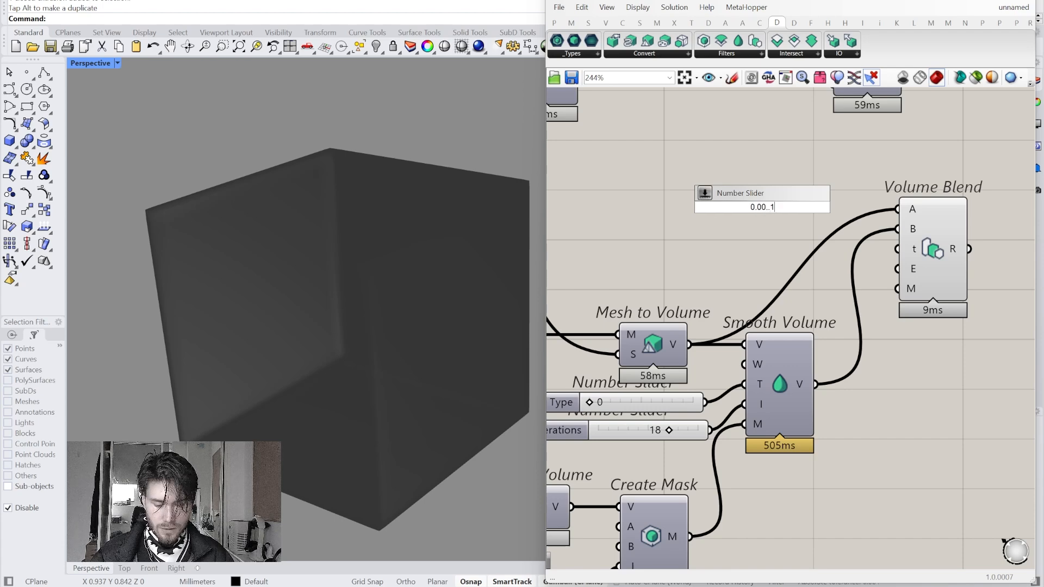
key("Return")
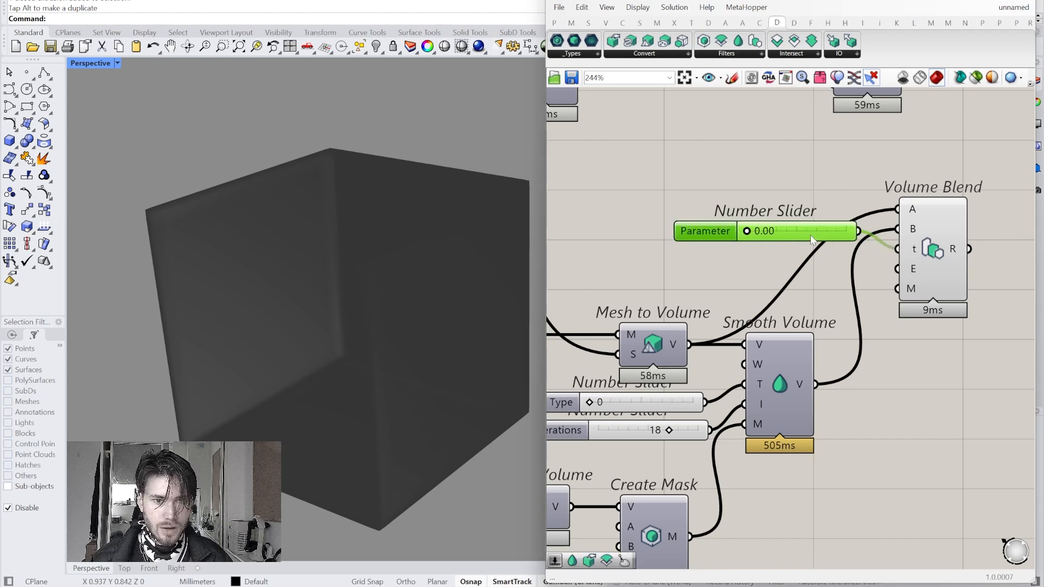
left_click(917, 253)
left_click(875, 264)
mouse_move(752, 252)
left_mouse_down()
mouse_move(838, 254)
mouse_move(747, 259)
left_mouse_up()
mouse_move(913, 272)
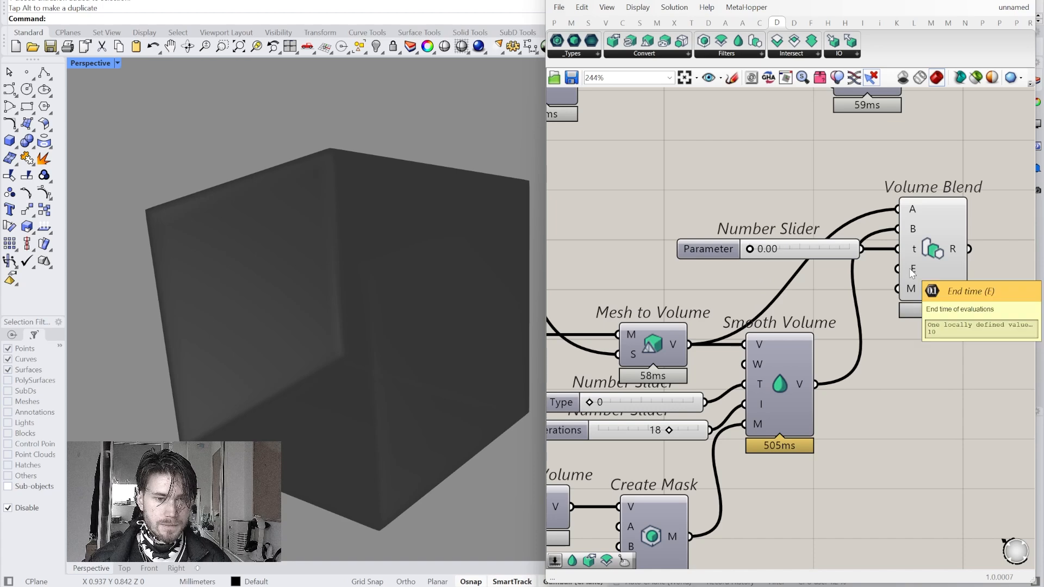
mouse_move(916, 293)
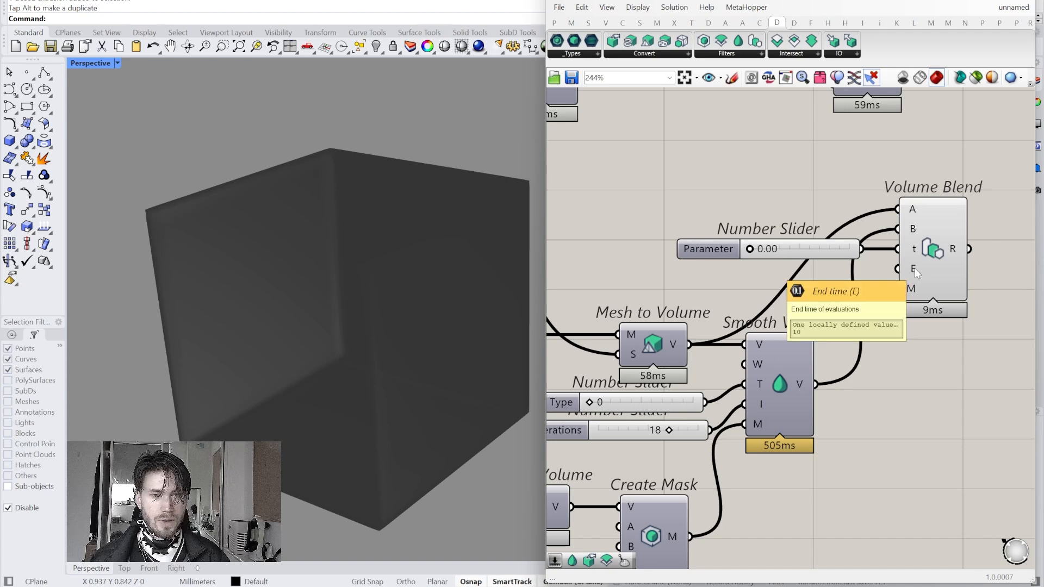
Step: Delete the Volume Blend component together with its number slider
left_click_drag(946, 155, 807, 267)
right_click_drag(806, 274, 806, 261)
key("Delete")
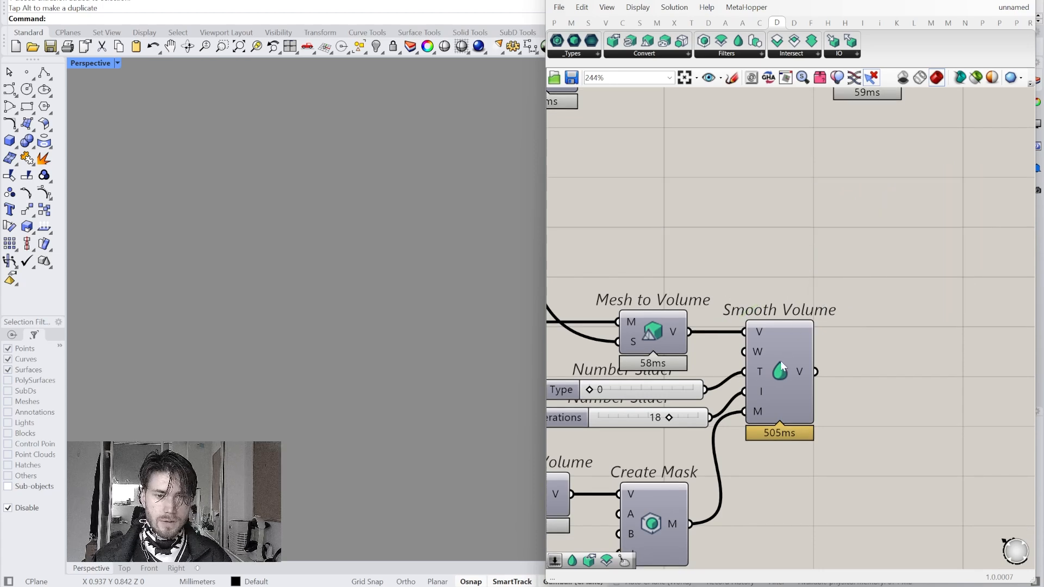
Step: Turn the Smooth Volume preview back on and select the component
left_click(787, 372)
left_click(791, 305)
left_click(787, 379)
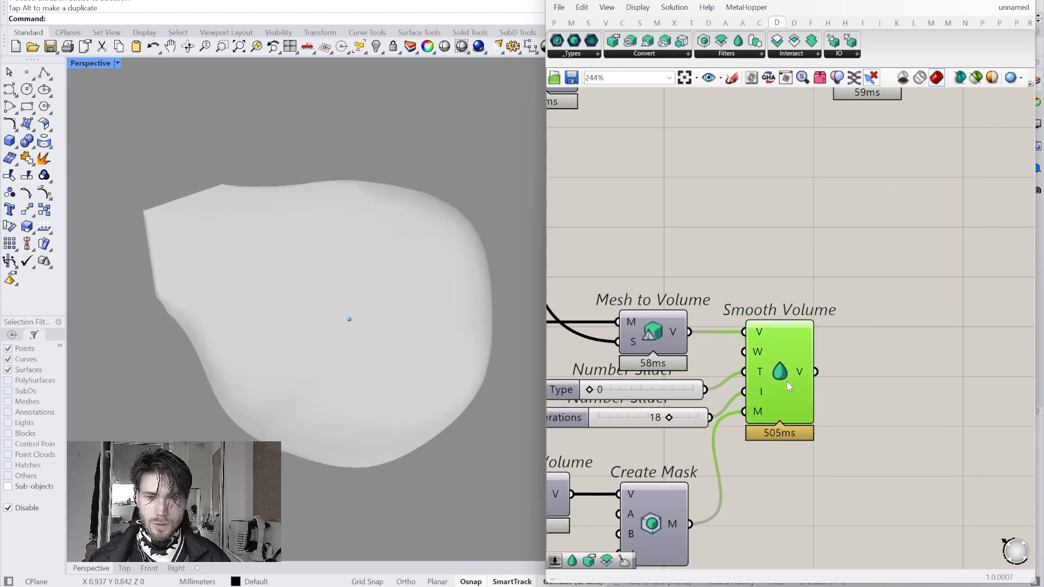
Step: Turn on the preview of the upper Smooth Volume component
scroll(790, 373, "down", 4)
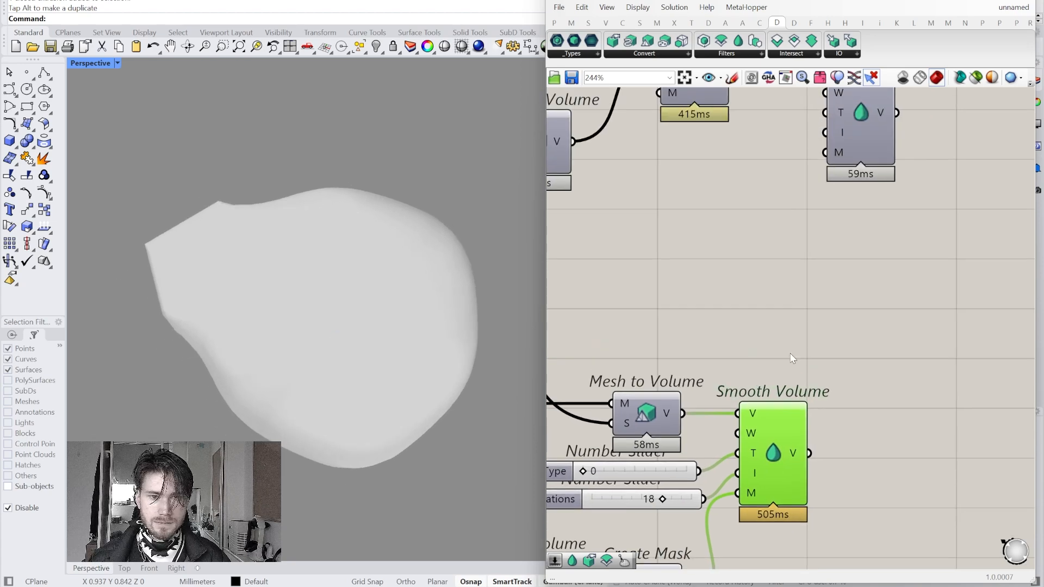
right_click(871, 210)
left_click(887, 236)
left_click(880, 206)
Step: Disconnect Create Mask from the lower Smooth Volume's mask input and set its Iterations slider to 2
right_click_drag(739, 327, 812, 264)
scroll(866, 376, "up", 4)
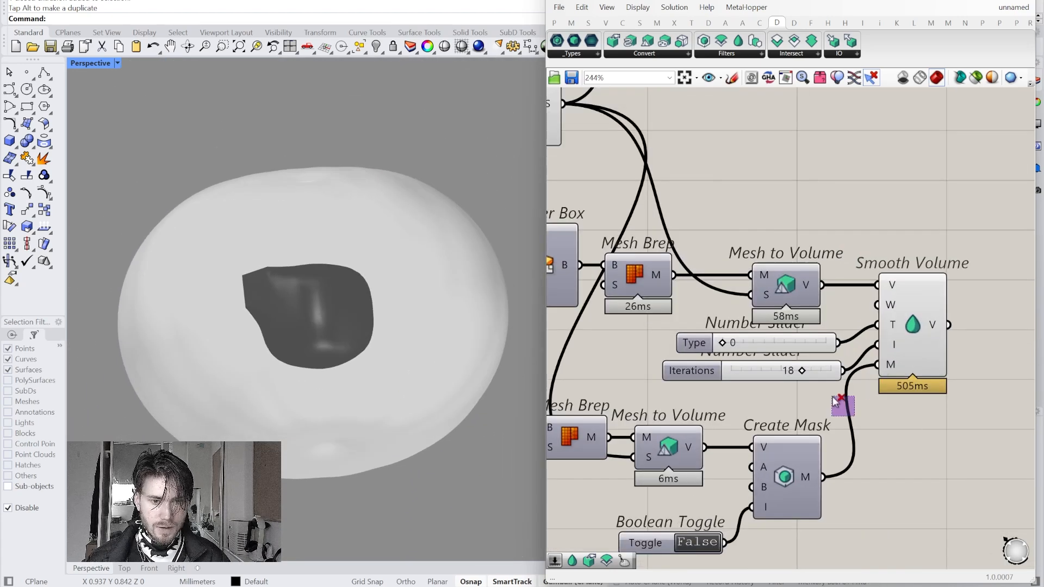
right_click_drag(849, 394, 827, 433)
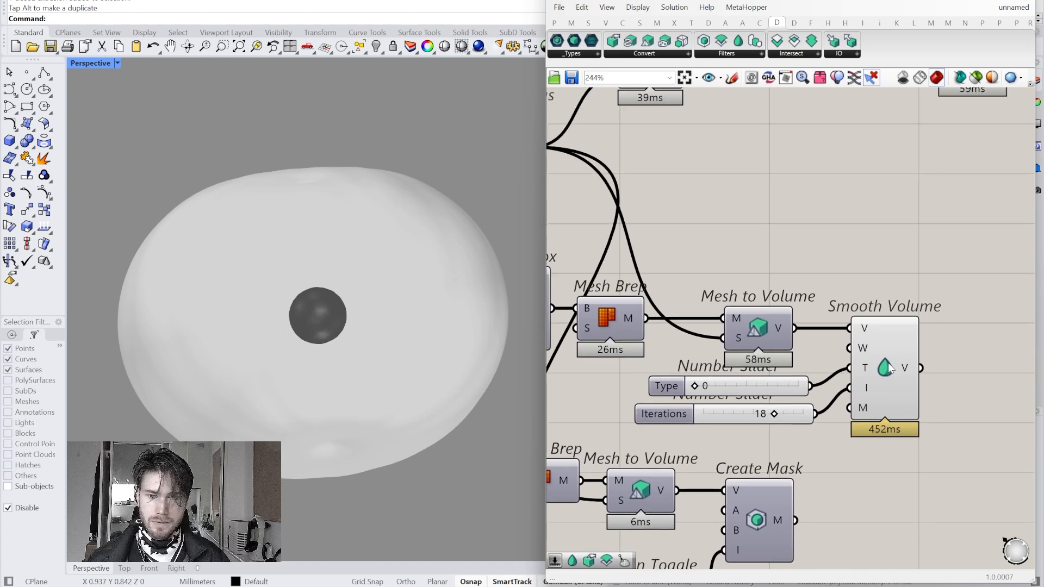
left_click(895, 336)
scroll(764, 437, "up", 2)
left_click_drag(727, 437, 670, 439)
Step: Add a 1 to 15 number slider, connect it to the Center Box's X and Y inputs, and set it to 4
right_click_drag(670, 438, 889, 454)
scroll(890, 453, "down", 2)
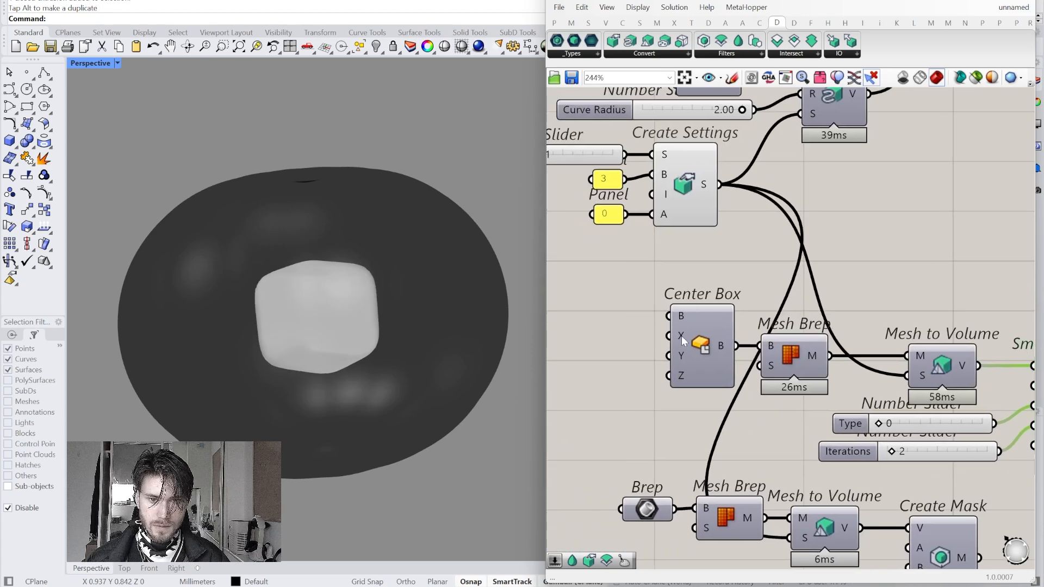
mouse_move(683, 341)
double_click(629, 335)
type("1..15")
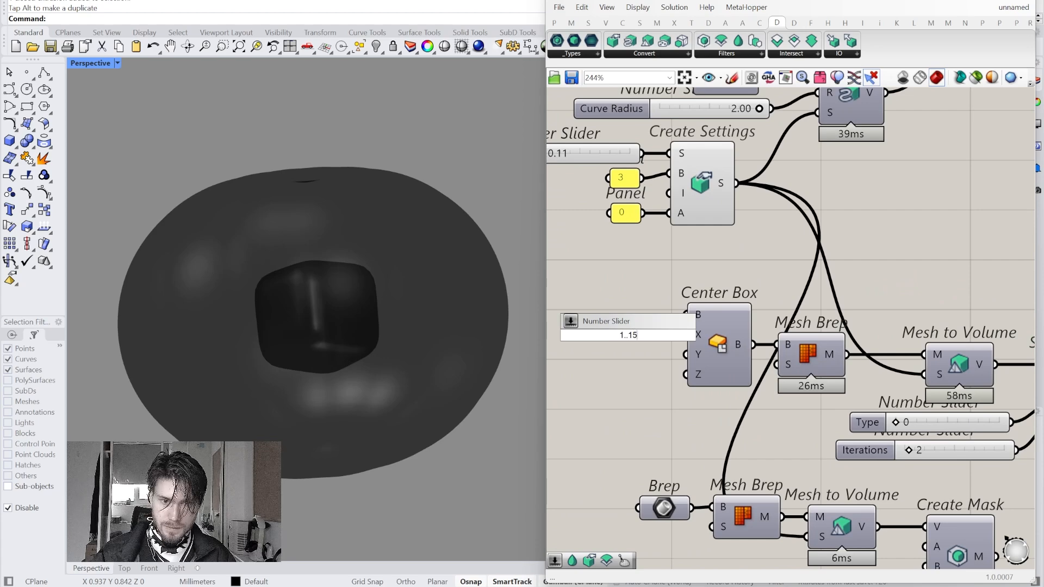
key("Return")
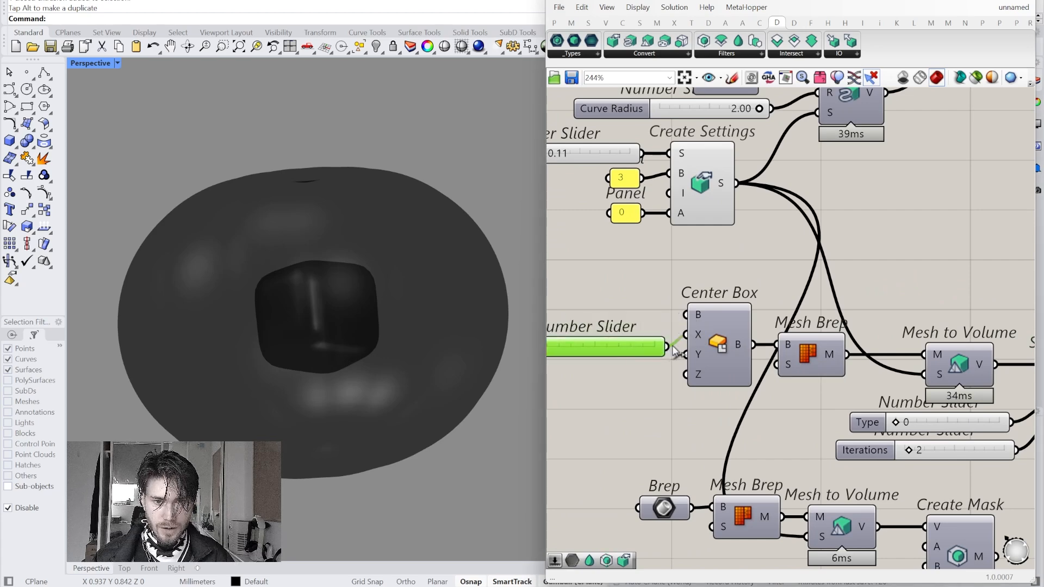
right_click_drag(626, 339, 735, 322)
left_click_drag(657, 334, 670, 336)
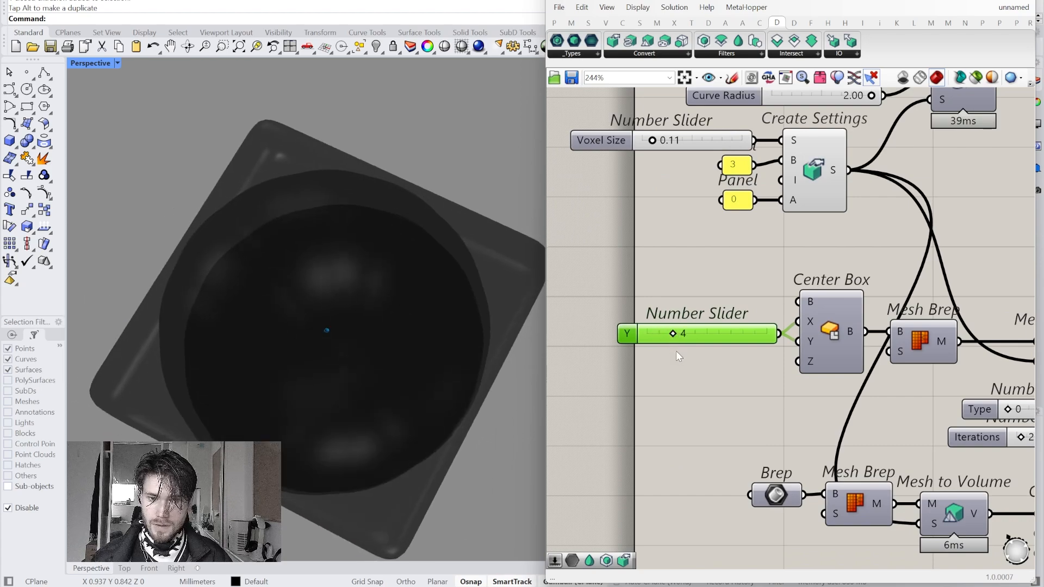
Step: Move the two Smooth Volume components close together, one directly above the other
scroll(676, 351, "down", 3)
scroll(870, 374, "up", 3)
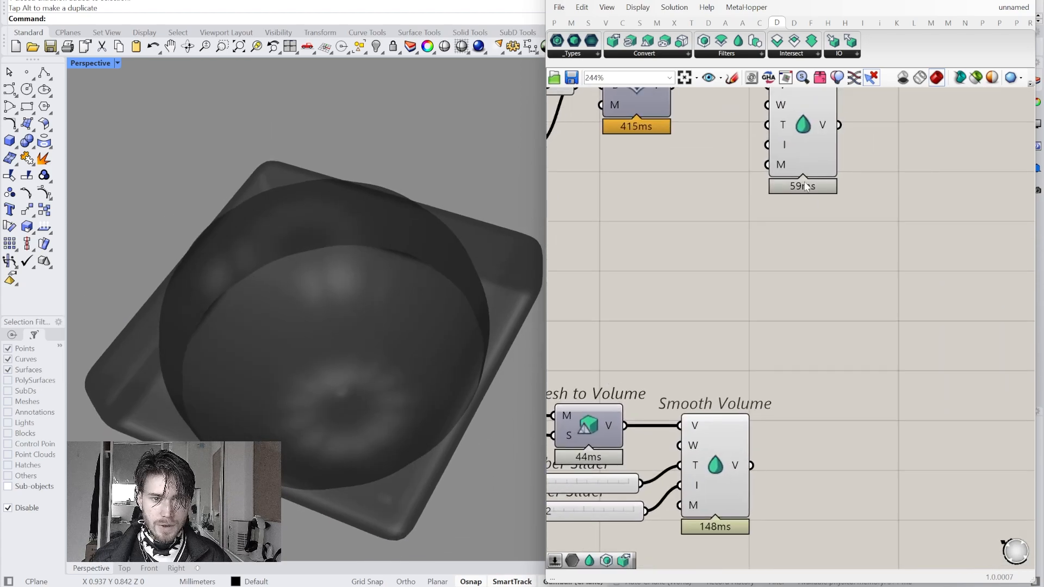
left_click_drag(789, 184, 778, 346)
left_click_drag(710, 464, 782, 430)
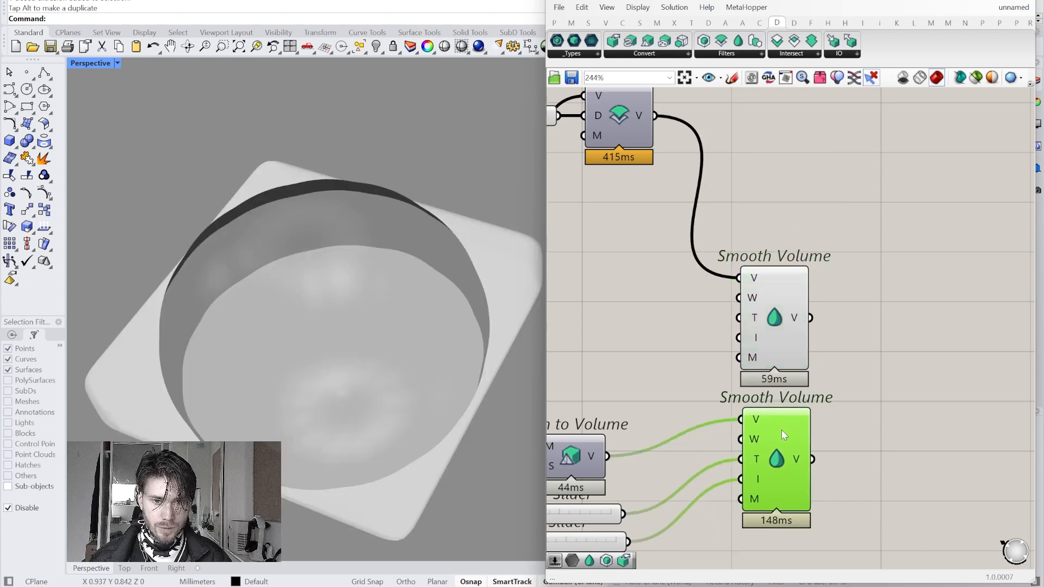
Step: Select each Smooth Volume component in turn to compare the rounded volume with the box volume
left_click(785, 330)
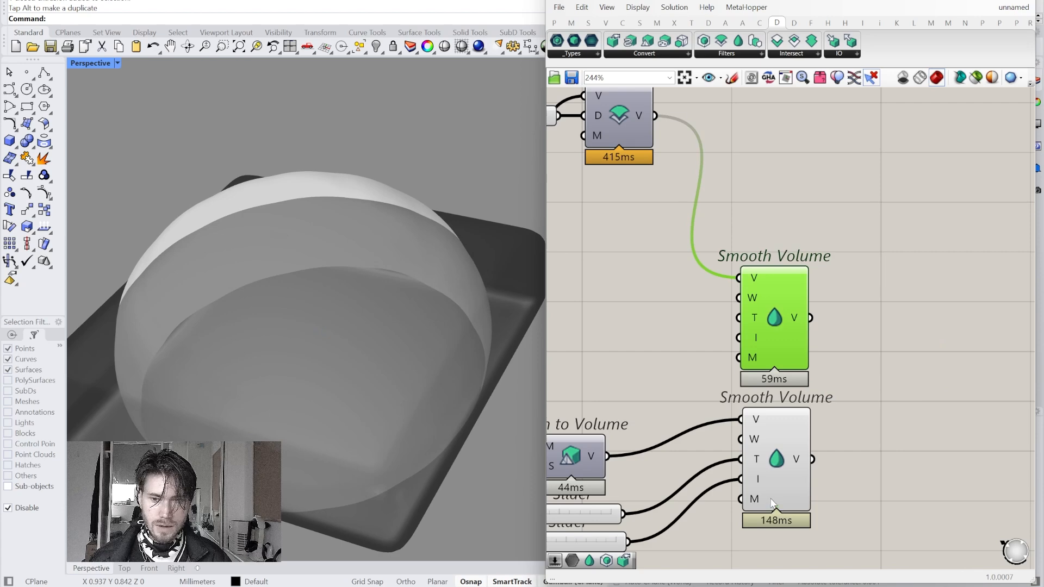
left_click(772, 502)
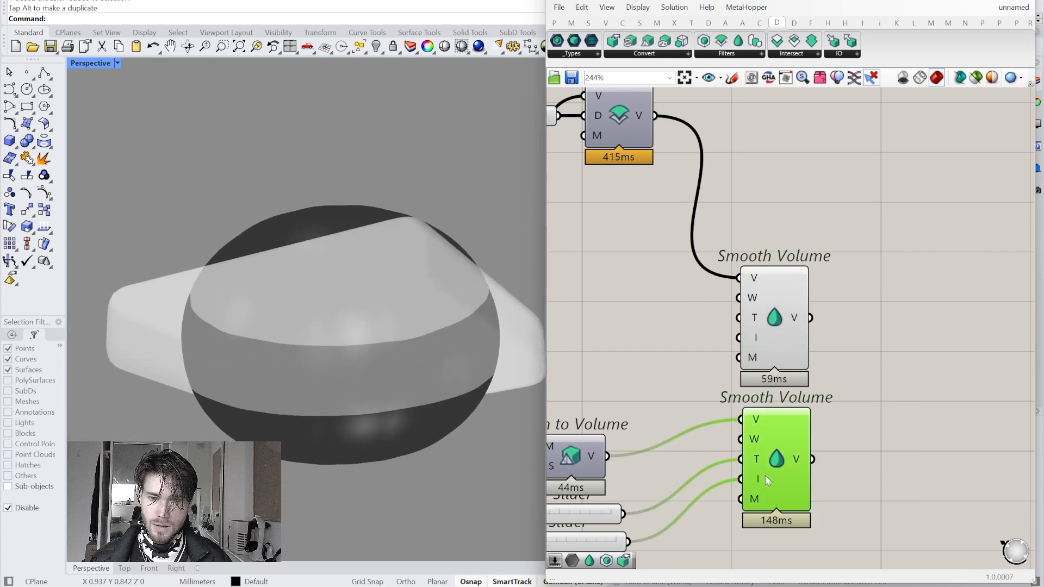
left_click(852, 360)
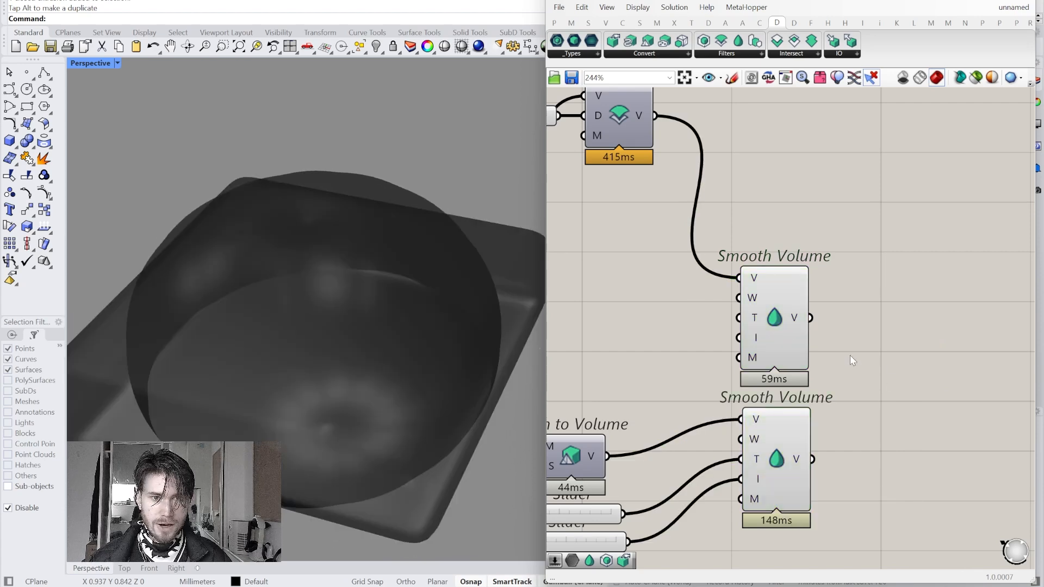
left_click(793, 55)
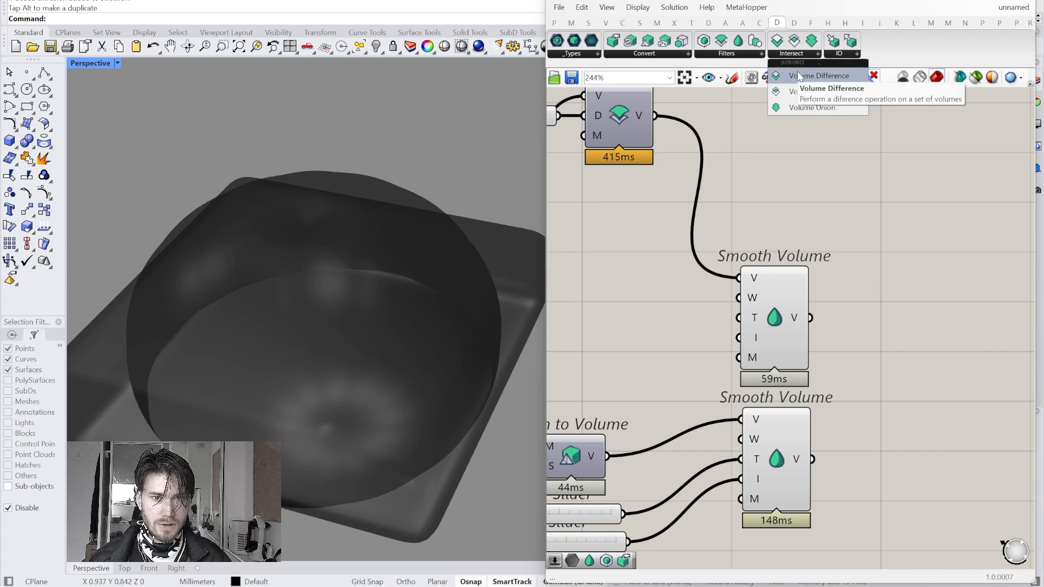
left_click(797, 70)
left_click(864, 190)
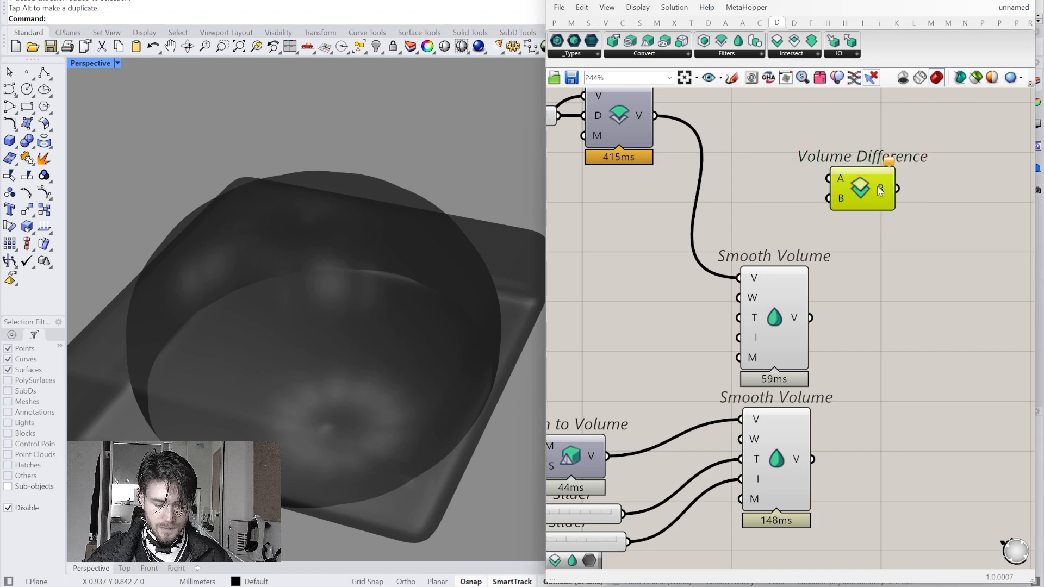
key("Delete")
Step: Add Volume Difference, Volume Intersection and Volume Union components beside the two Smooth Volume components
left_click(794, 55)
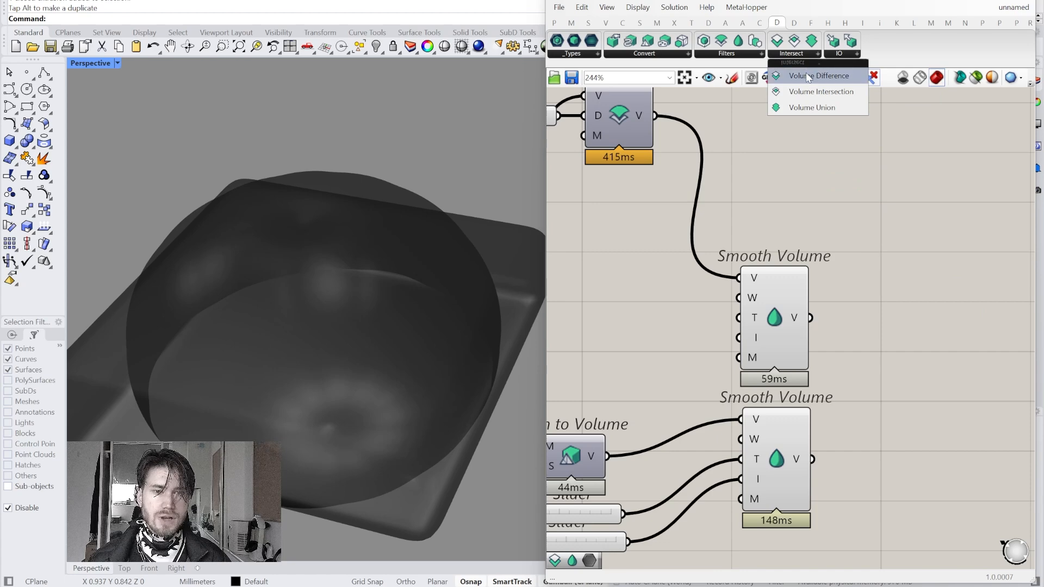
left_click(807, 76)
left_click(917, 248)
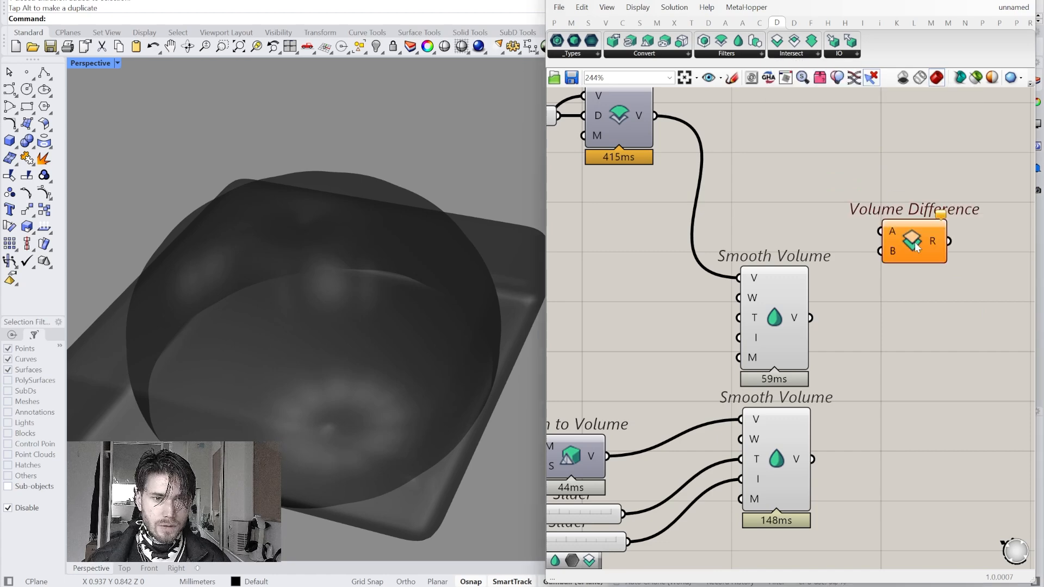
left_click(795, 56)
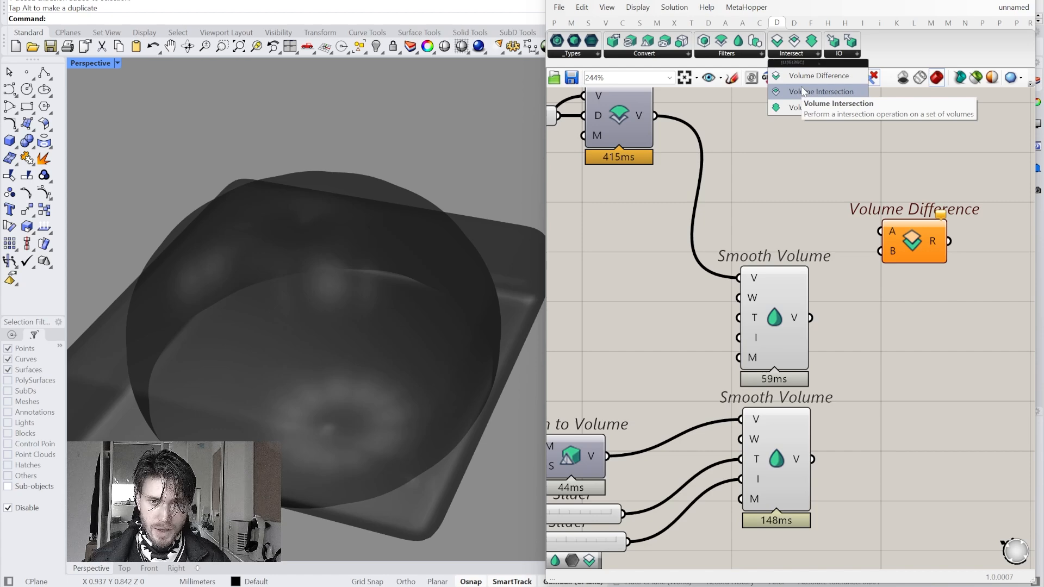
left_click(802, 91)
left_click(937, 338)
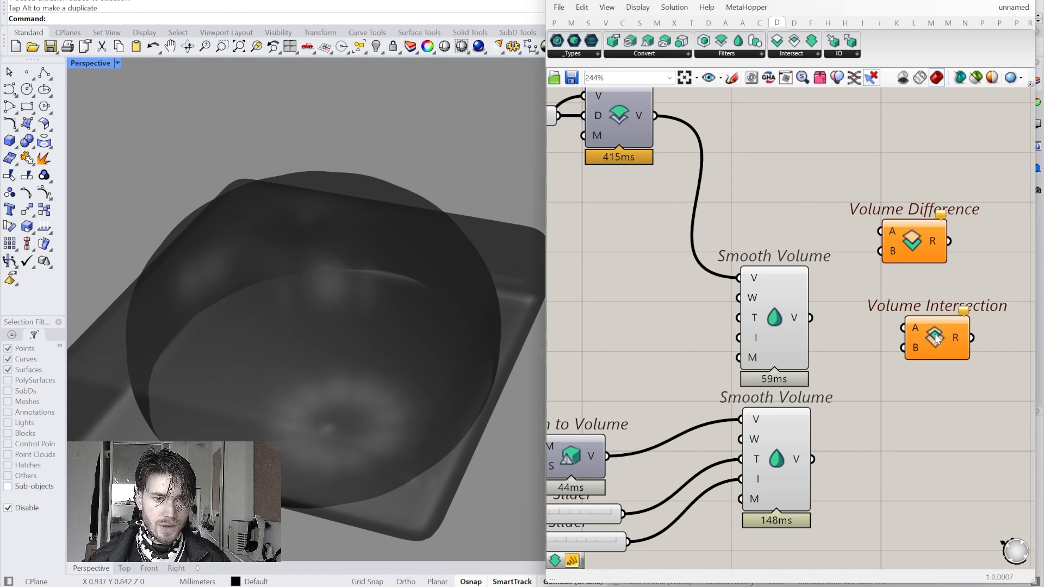
left_click(804, 57)
left_click(806, 105)
left_click(932, 411)
Step: Align the Volume Difference, Intersection and Union components into an evenly spaced column and move it clear of the Smooth Volumes
right_click_drag(932, 411, 808, 373)
left_click_drag(927, 419, 799, 169)
left_click(815, 174)
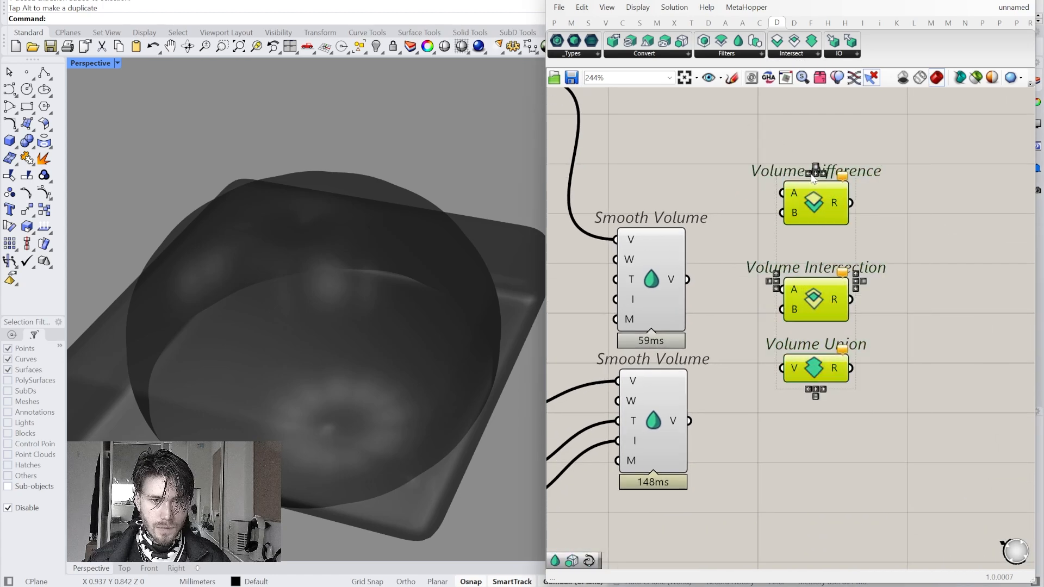
left_click(816, 166)
left_click(875, 175)
left_click_drag(883, 439, 917, 276)
left_click(773, 230)
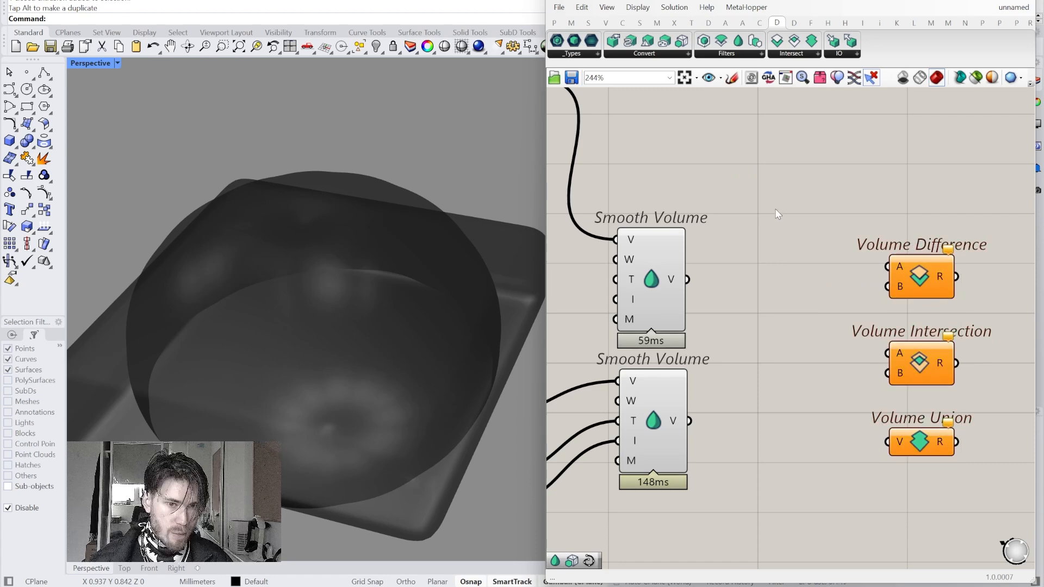
Step: Move Volume Difference out of the column to a spot near the two Smooth Volume components
left_click_drag(921, 281, 807, 306)
left_click(811, 218)
right_click_drag(805, 258, 805, 240)
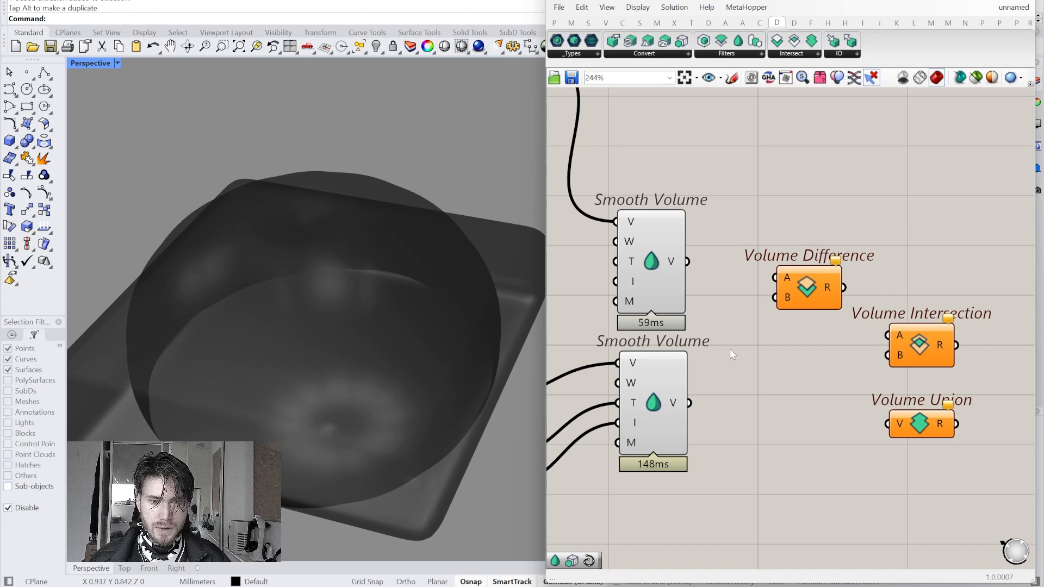
right_click_drag(722, 394, 745, 398)
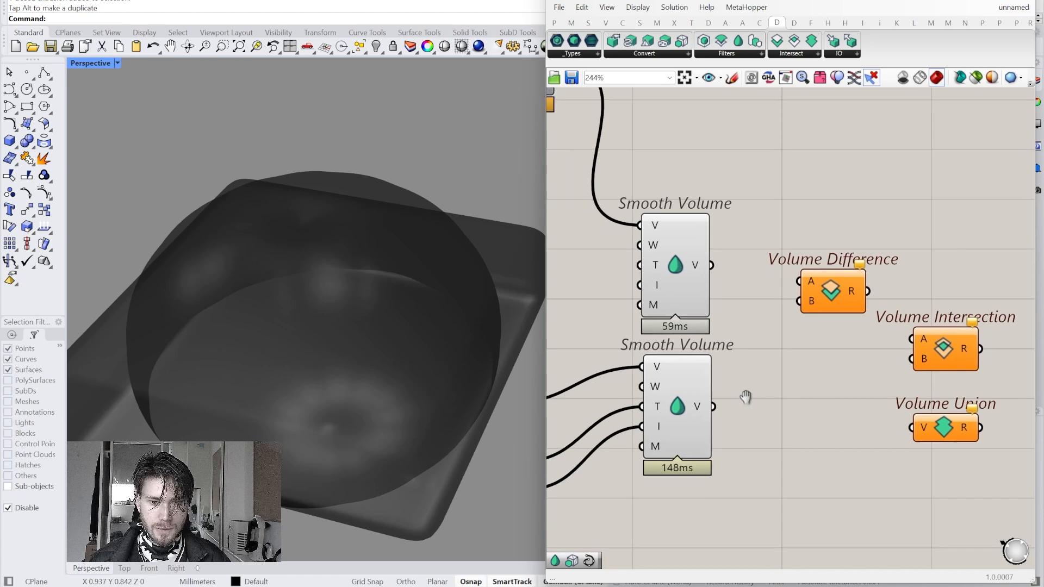
left_click(833, 294)
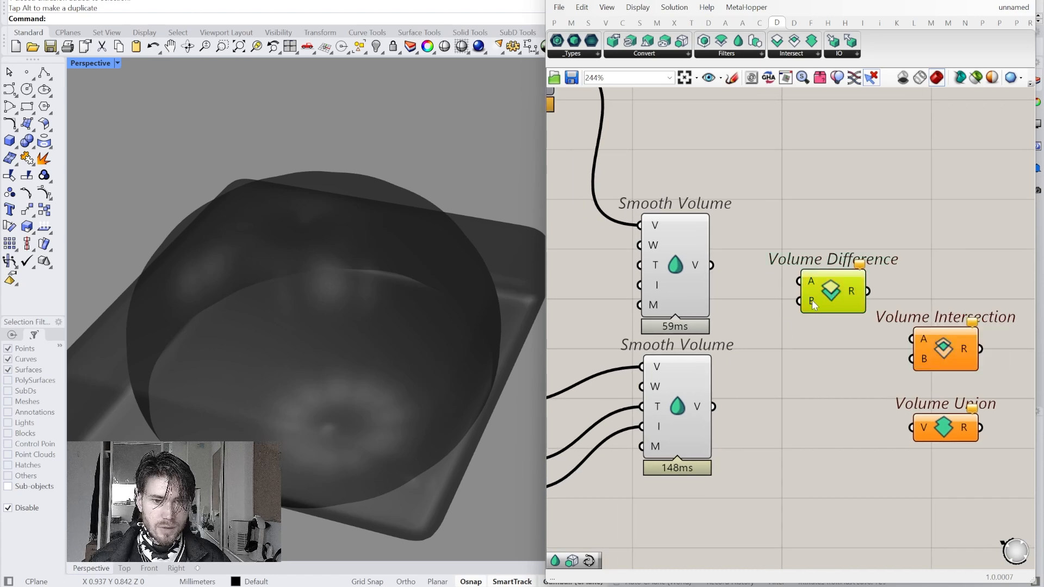
left_click(772, 296)
Step: Connect the lower Smooth Volume to input A and the upper Smooth Volume to input B of Volume Difference
left_click(684, 400)
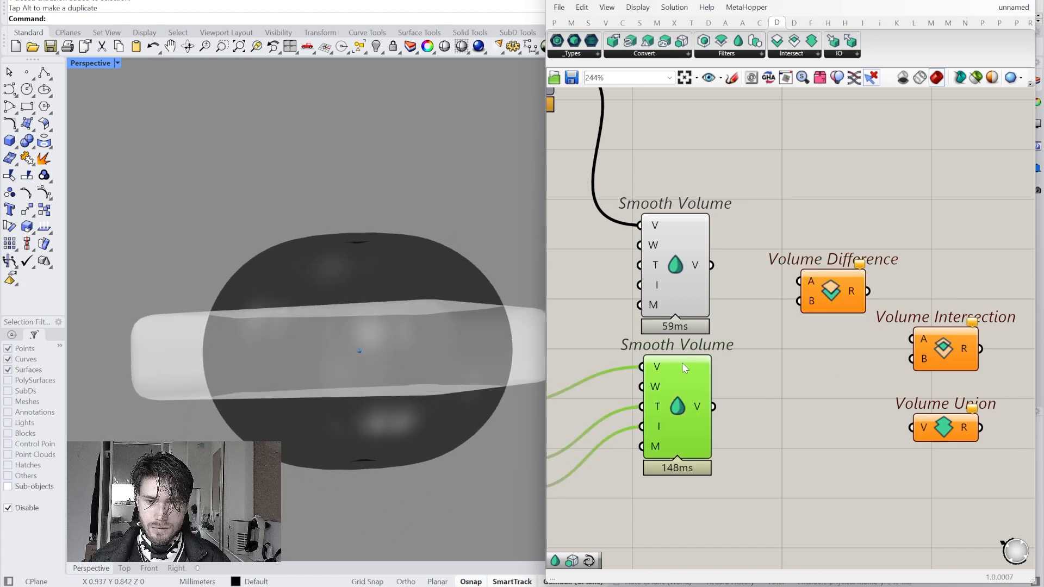
left_click(698, 267)
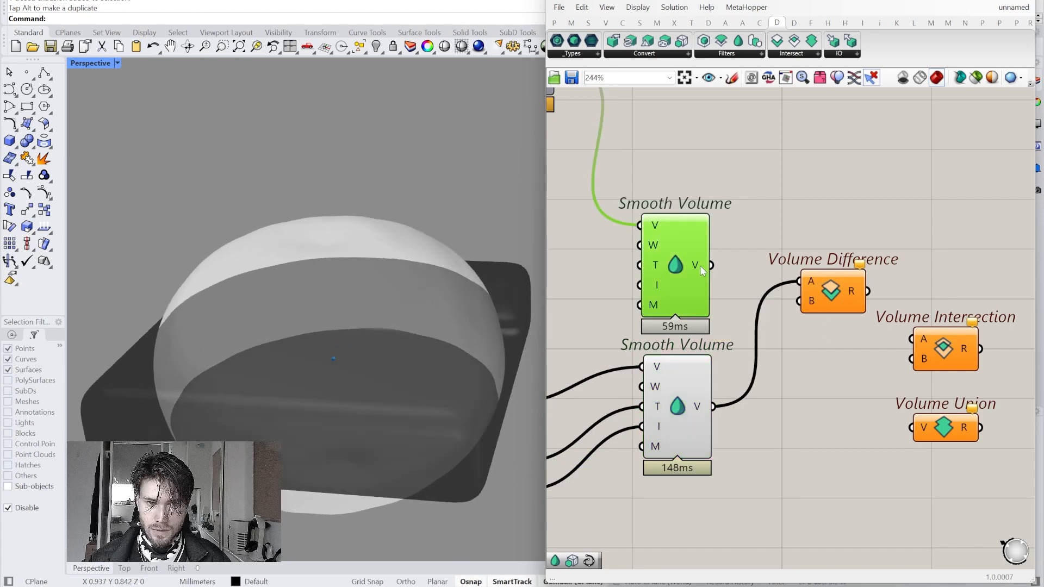
left_click_drag(712, 265, 799, 300)
left_click(798, 348)
Step: Hide the previews of both Smooth Volume components and select Volume Difference to inspect the cut box
left_click_drag(749, 433, 671, 199)
right_click(730, 131)
left_click(735, 149)
left_click(828, 294)
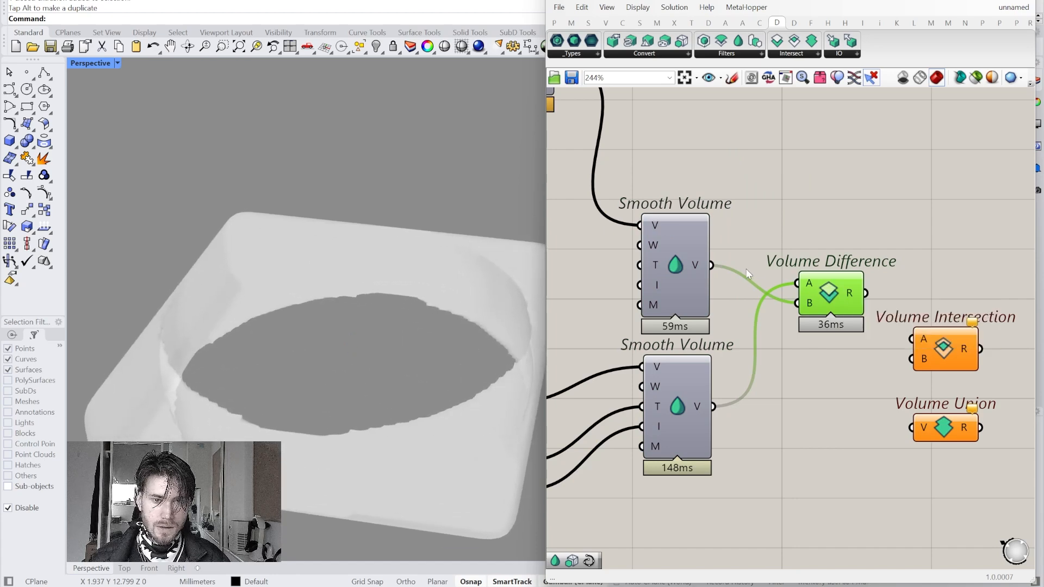
Step: Try swapping the A and B inputs of Volume Difference to subtract the box from the rounded volume
left_click_drag(750, 272, 742, 295)
left_click_drag(807, 285, 808, 286)
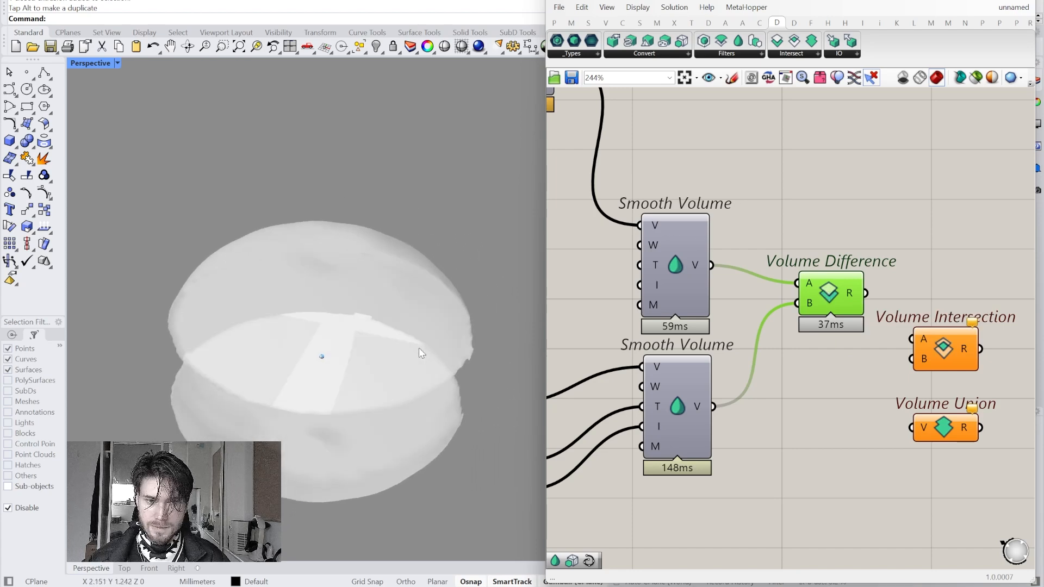
key("ctrl+z")
key("ctrl+z")
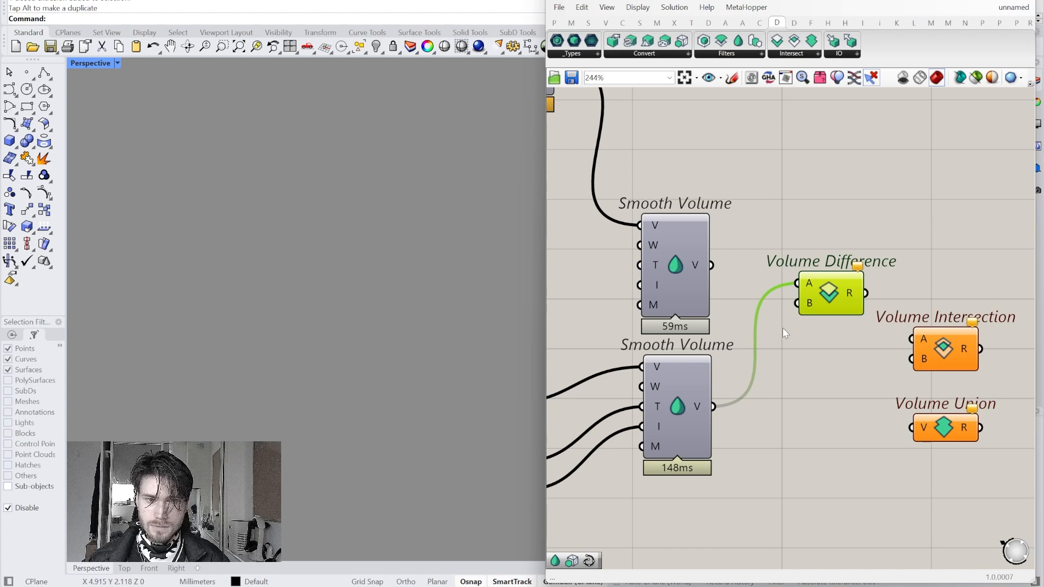
left_click_drag(797, 303, 712, 265)
Step: Disconnect Volume Difference and move it aside, placing Volume Intersection beside the two Smooth Volumes
right_click_drag(804, 242, 776, 221)
left_click_drag(907, 326, 796, 343)
left_click_drag(819, 278, 873, 246)
left_click_drag(810, 342, 854, 321)
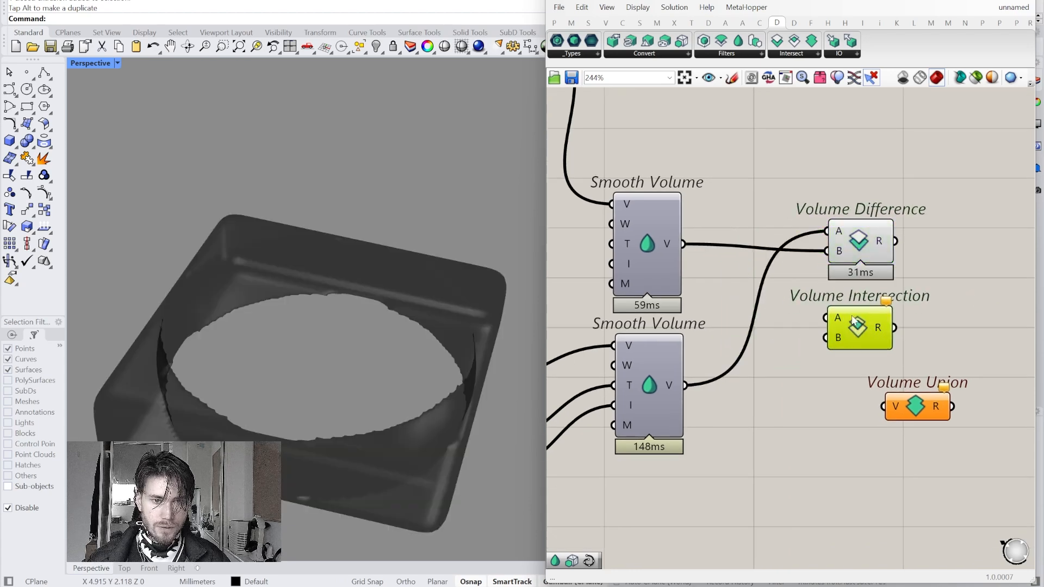
left_click_drag(853, 248, 924, 249)
left_click_drag(863, 326, 823, 308)
left_click(783, 255)
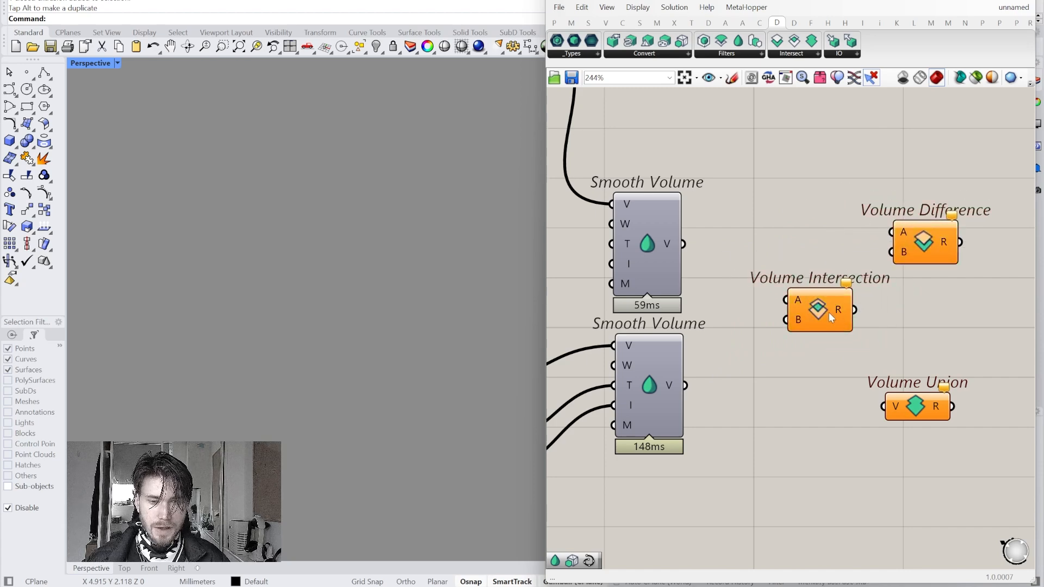
Step: Turn the previews of both Smooth Volume components back on
left_click_drag(701, 370, 653, 272)
middle_click(700, 163)
left_click(720, 172)
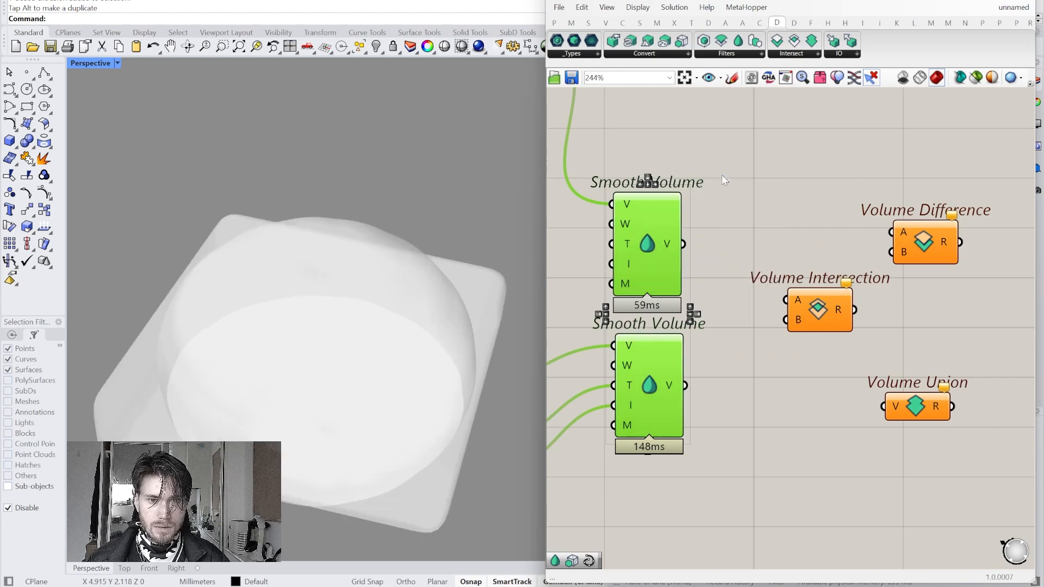
left_click(565, 243)
Step: Connect the upper Smooth Volume to input A and the lower Smooth Volume to input B of Volume Intersection
right_click_drag(341, 382, 335, 357)
key("Left")
key("Left")
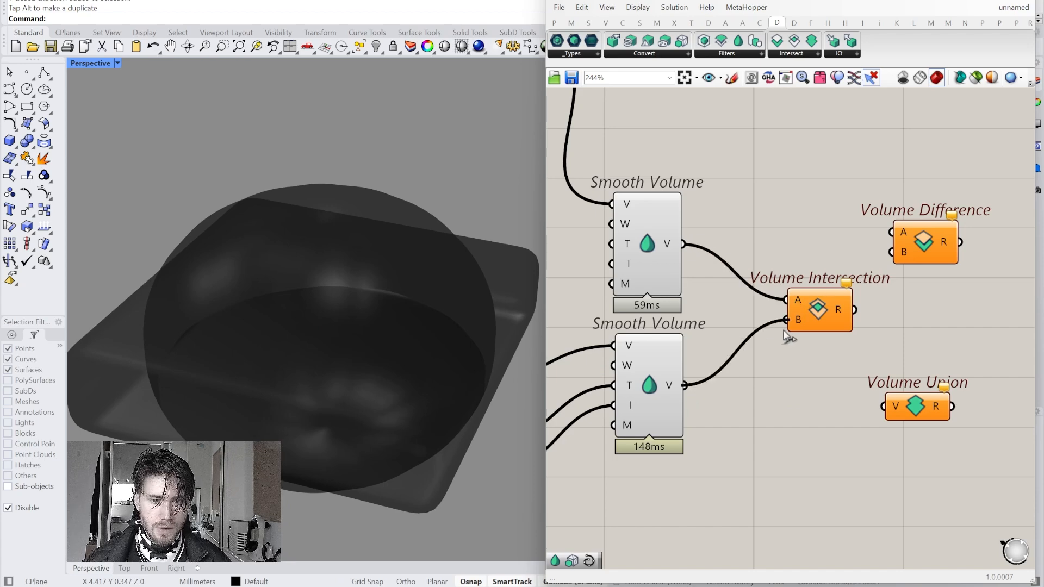
left_click_drag(787, 337, 788, 334)
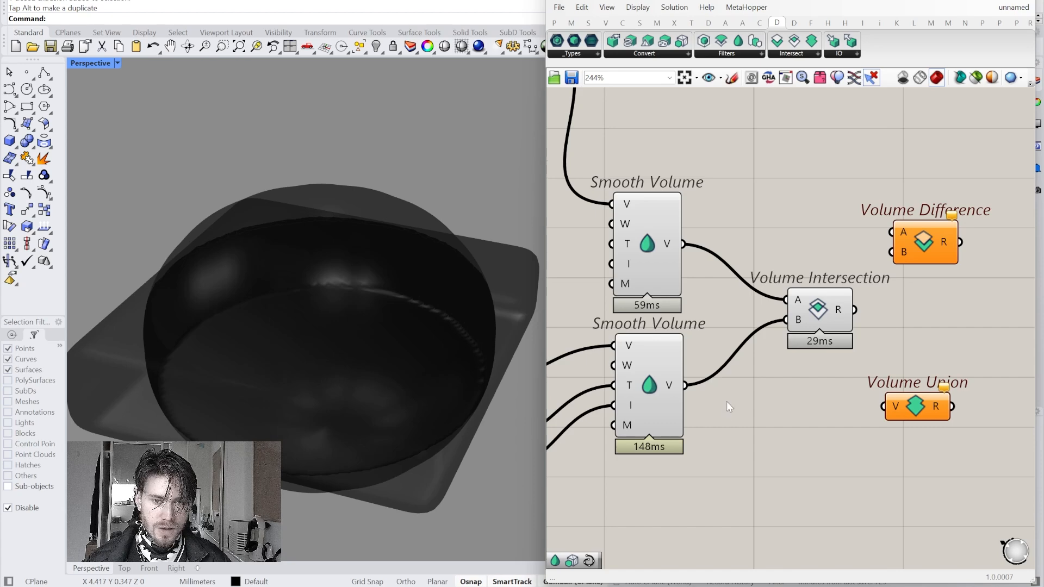
Step: Hide both Smooth Volume previews and examine the Volume Intersection result on its own
left_click_drag(733, 399, 601, 185)
right_click(773, 157)
left_click(799, 171)
left_click(762, 178)
key("Up")
key("Up")
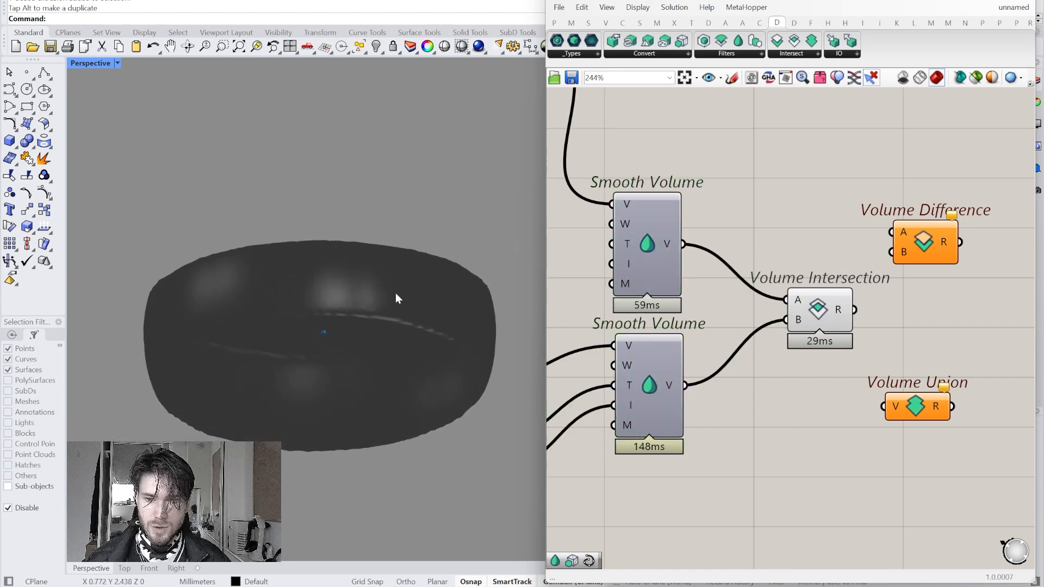
Step: Show both Smooth Volume previews again and compare them with the intersected volume
left_click_drag(701, 387, 601, 185)
right_click(736, 175)
left_click(761, 179)
key("Up")
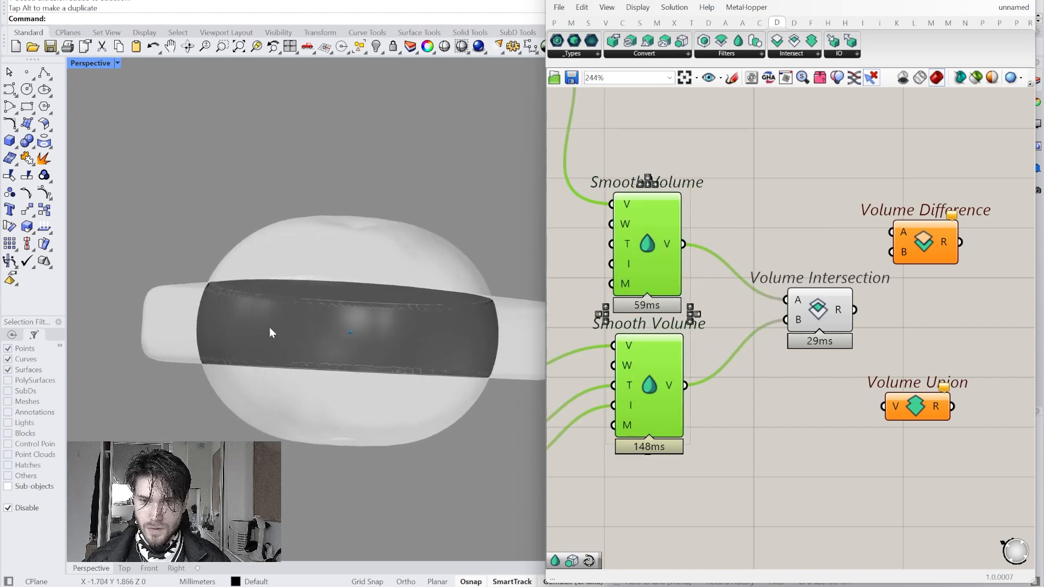
Step: Disconnect Volume Intersection and move it below Volume Difference, placing Volume Union beside the two Smooth Volume components instead
right_click_drag(434, 422, 641, 223)
right_click(755, 202)
key("Escape")
left_click_drag(819, 319, 927, 326)
left_click_drag(844, 356, 786, 247)
left_click_drag(924, 412, 789, 318)
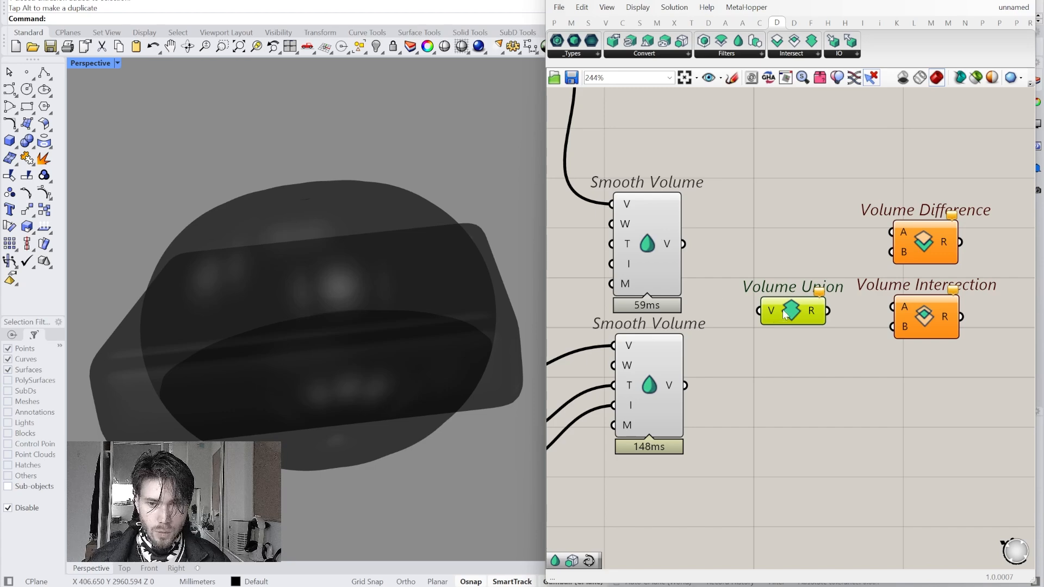
Step: Connect both Smooth Volume outputs to the V input of Volume Union and flatten that input
left_click(672, 267)
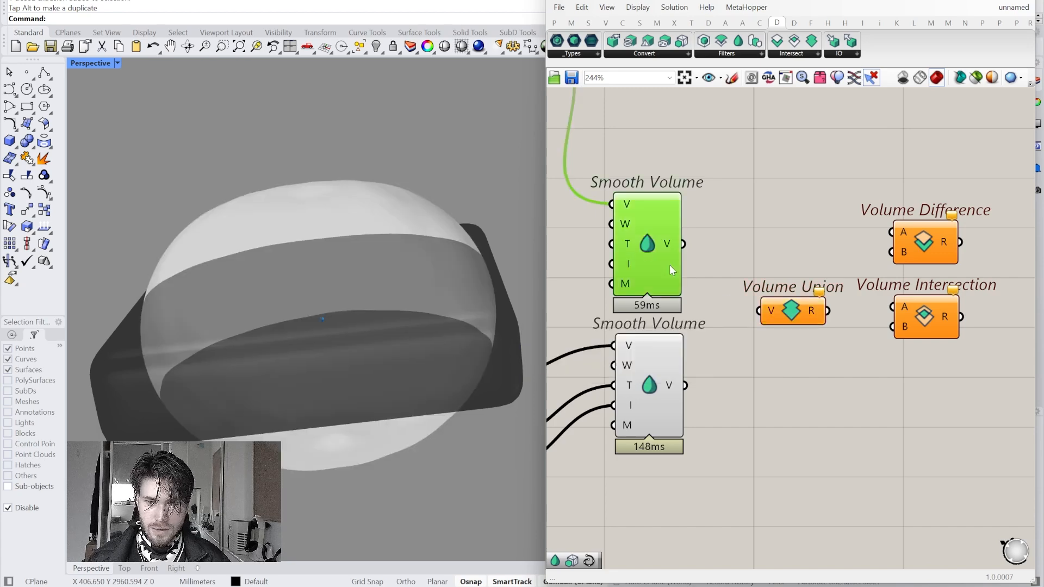
right_click_drag(498, 292, 422, 234)
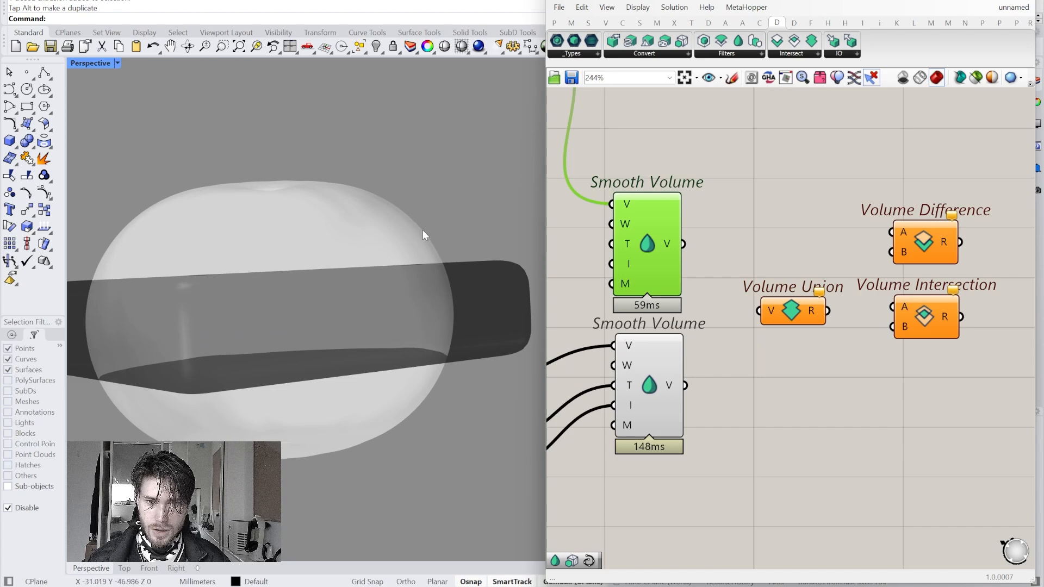
right_click_drag(436, 388, 490, 361)
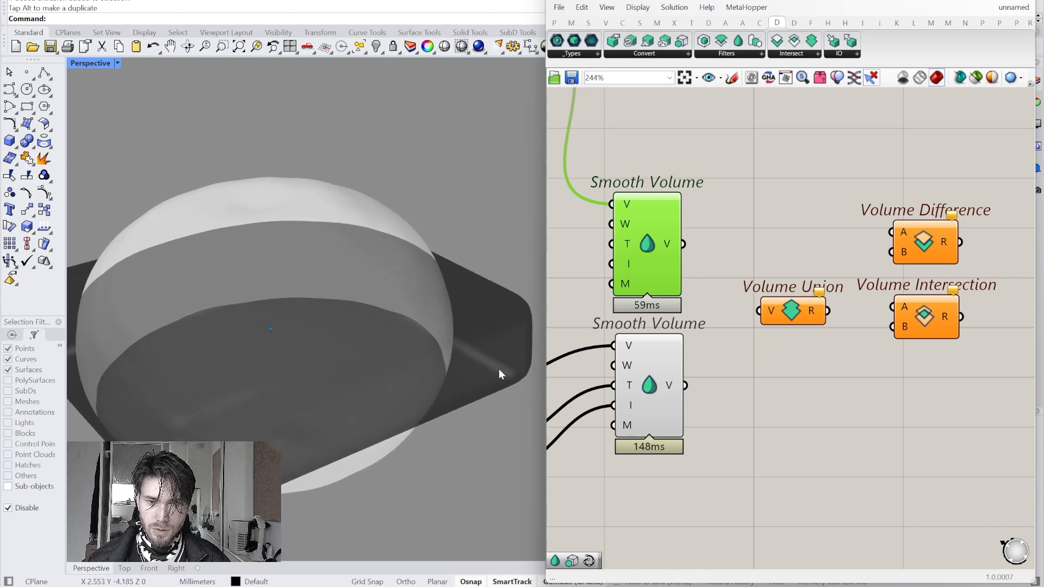
left_click_drag(684, 244, 765, 320)
mouse_move(775, 317)
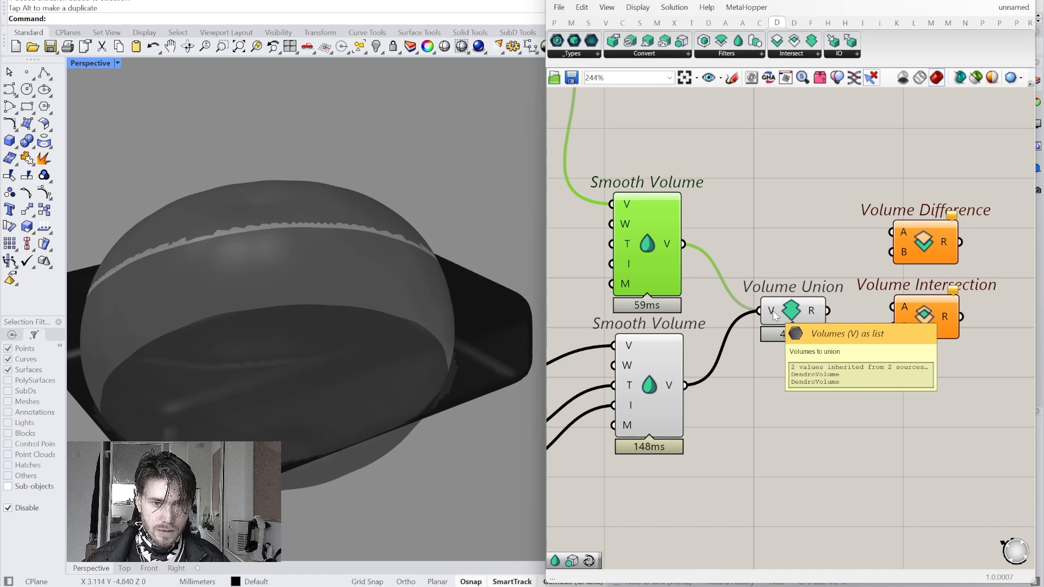
right_click(775, 317)
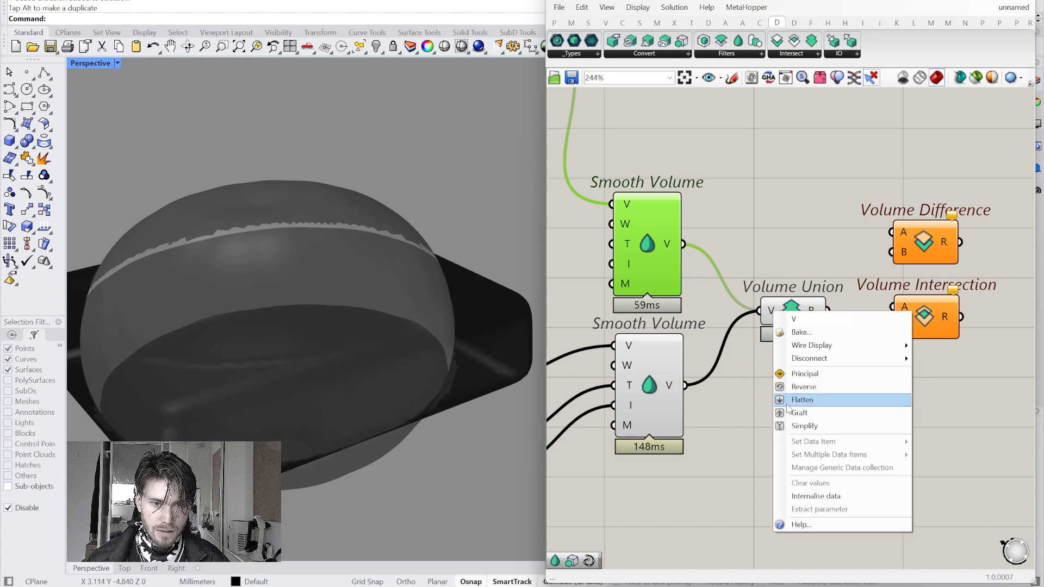
left_click(799, 401)
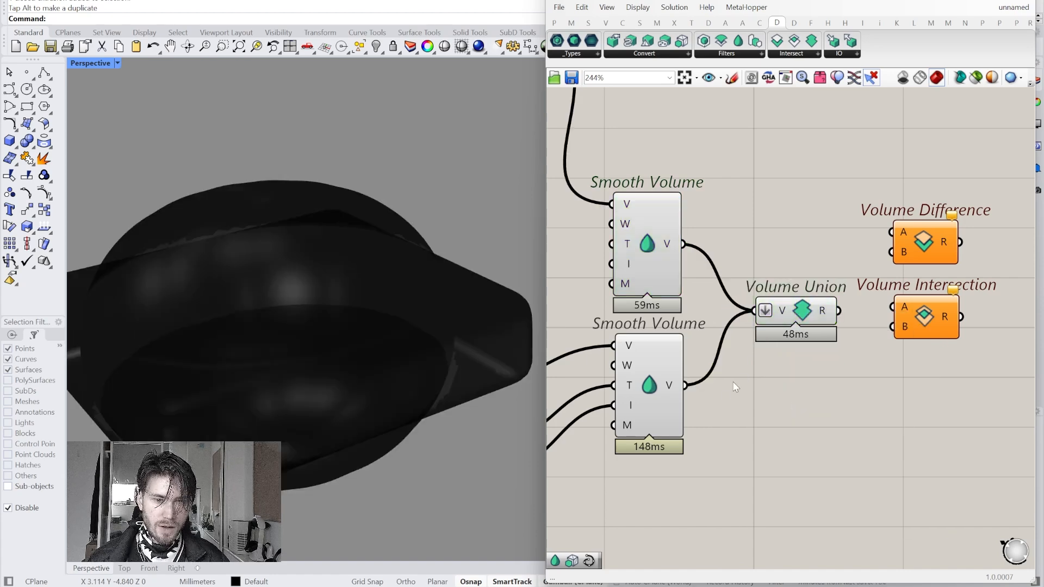
Step: Hide the previews of both Smooth Volume components and examine the Volume Union result on its own from several angles
left_click_drag(724, 403, 598, 229)
right_click(727, 184)
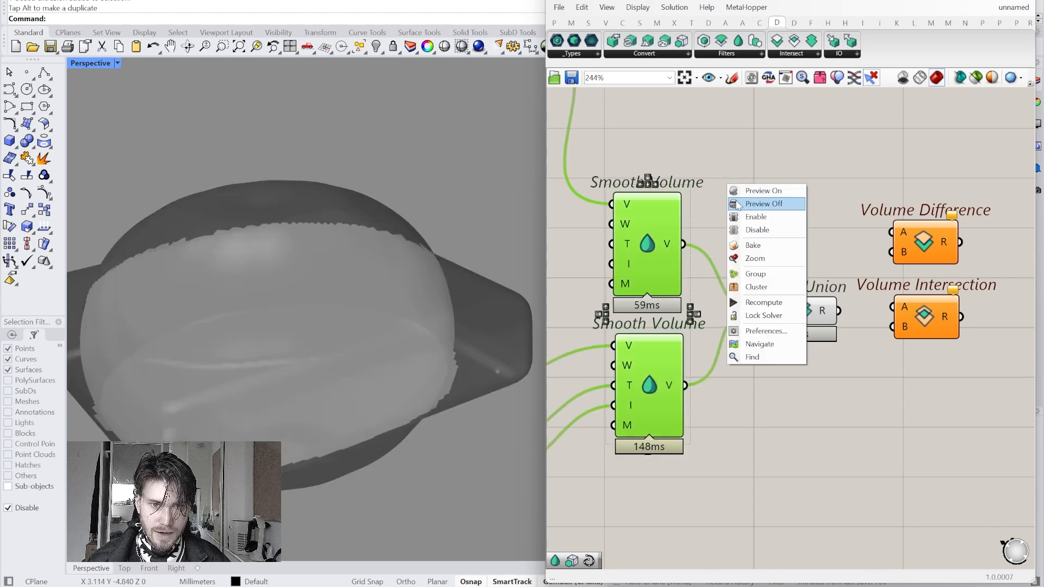
left_click(738, 207)
left_click(810, 314)
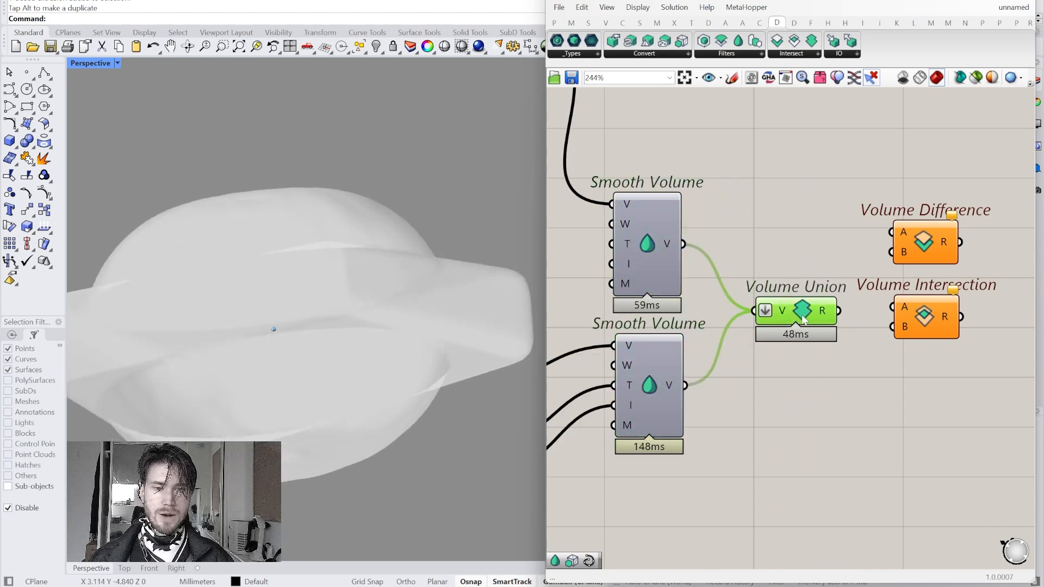
right_click_drag(435, 258, 358, 196)
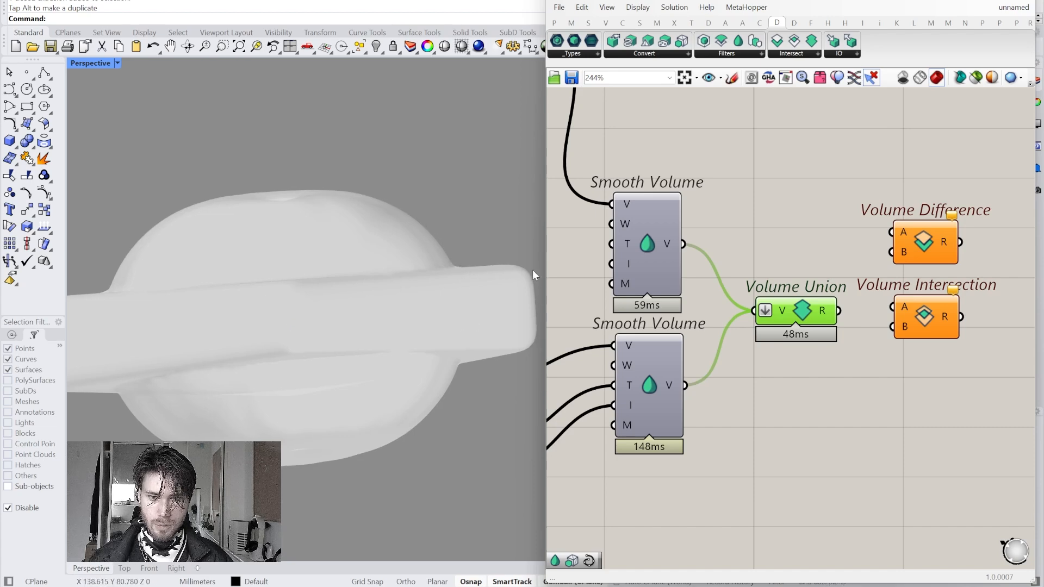
right_click_drag(518, 361, 435, 380)
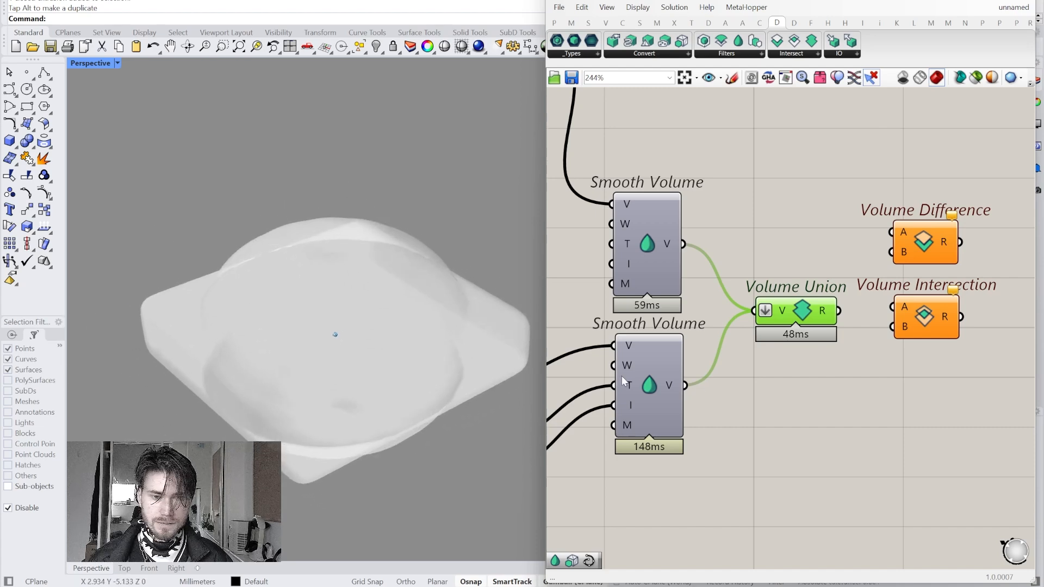
Step: Reposition the unused Volume Difference and Volume Intersection components together, slightly farther from Volume Union
right_click_drag(889, 390, 828, 390)
left_click_drag(904, 380, 856, 251)
mouse_move(855, 252)
left_mouse_down()
mouse_move(864, 308)
mouse_move(859, 258)
left_mouse_up()
left_click(824, 229)
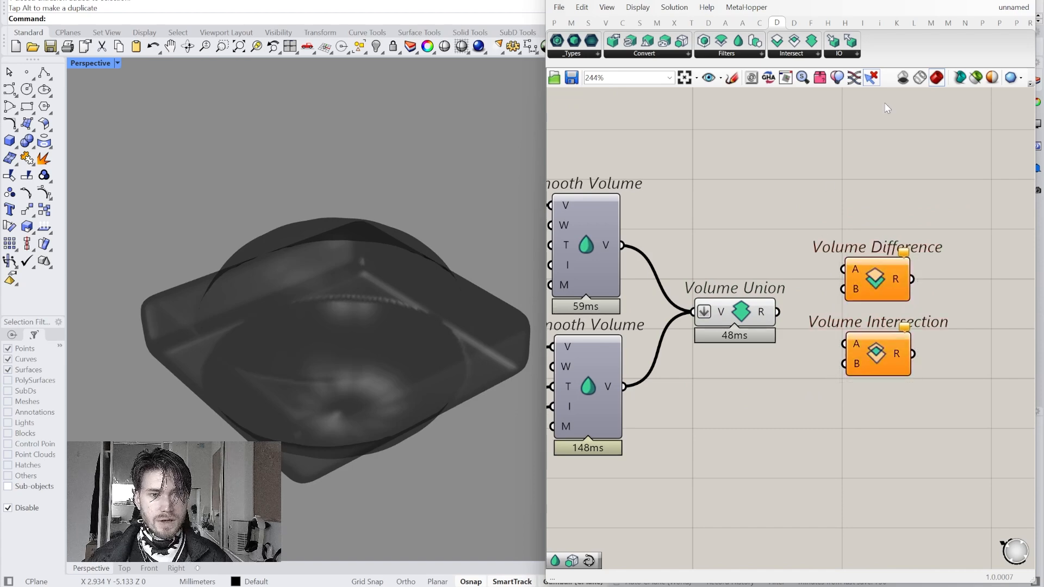
Step: Look over the Read Volume and Write Volume components and review the chain of components feeding Volume Union
left_click(840, 54)
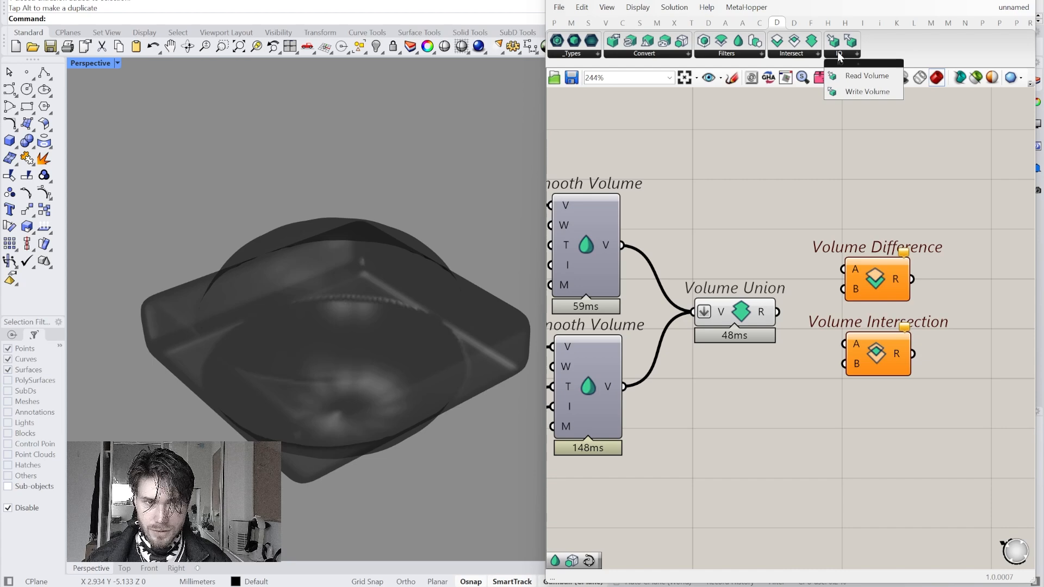
right_click_drag(731, 196, 844, 305)
scroll(743, 200, "down", 2)
scroll(844, 304, "down", 1)
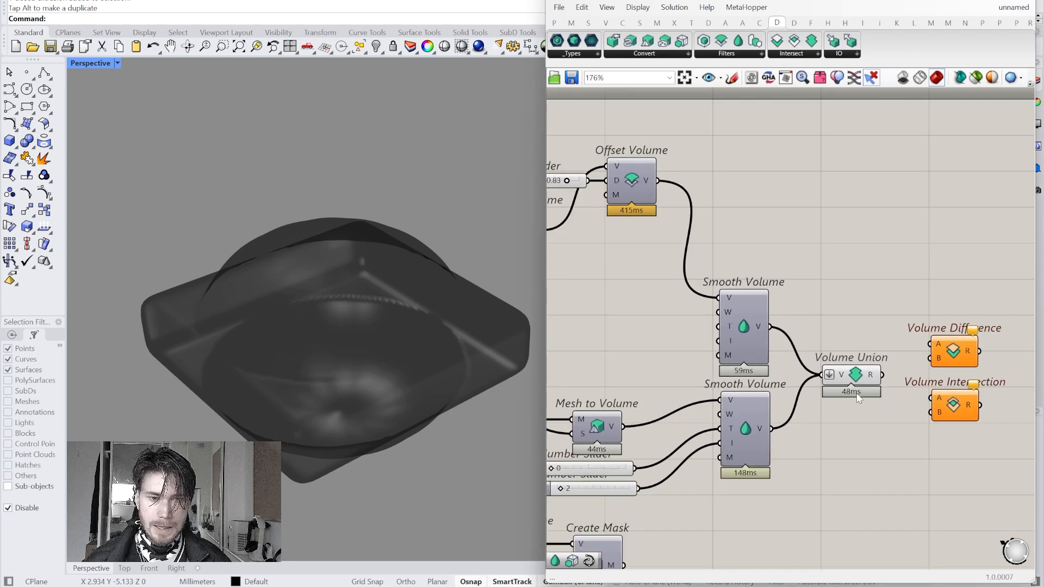
left_click(859, 384)
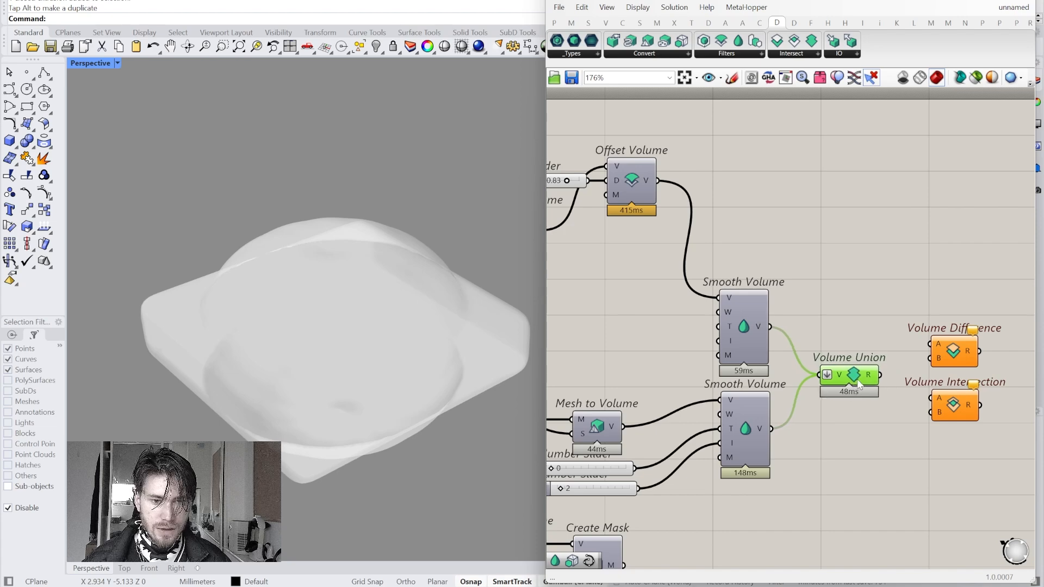
left_click(643, 55)
right_click_drag(857, 349, 904, 340)
left_click(811, 318)
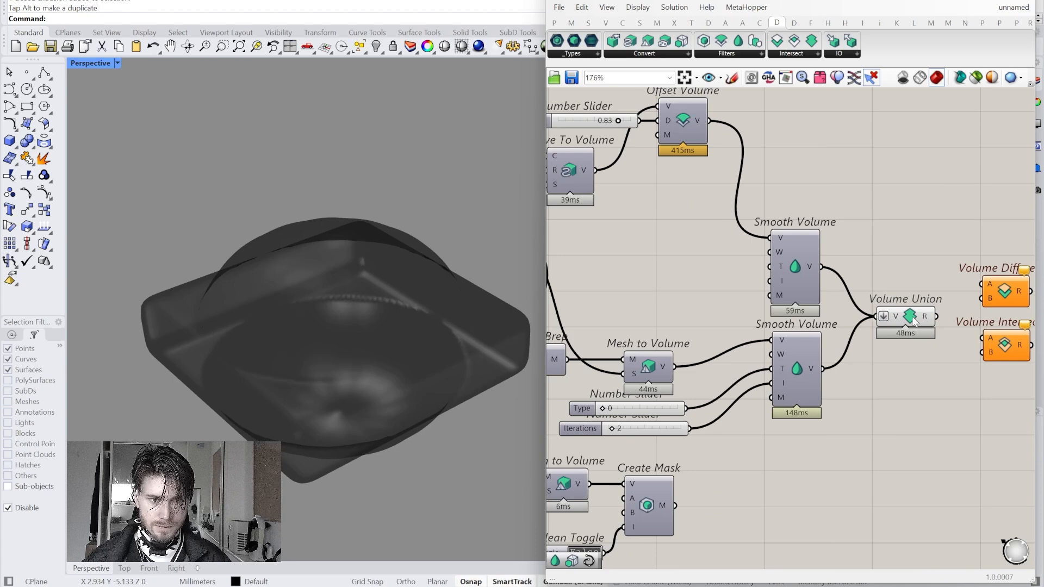
right_click(914, 320)
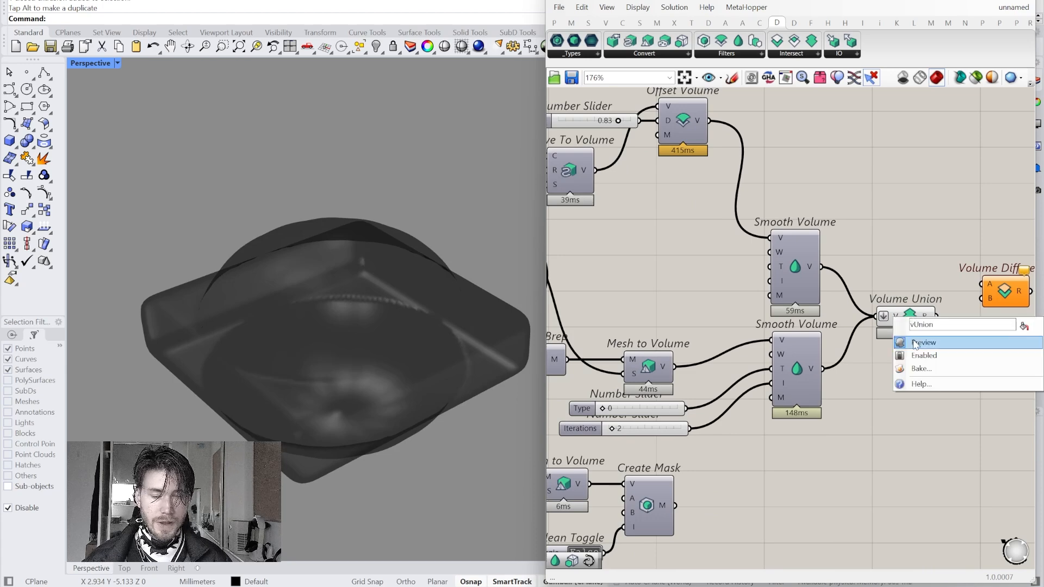
right_click_drag(838, 244, 935, 256)
scroll(935, 256, "down", 1)
right_click_drag(772, 265, 737, 261)
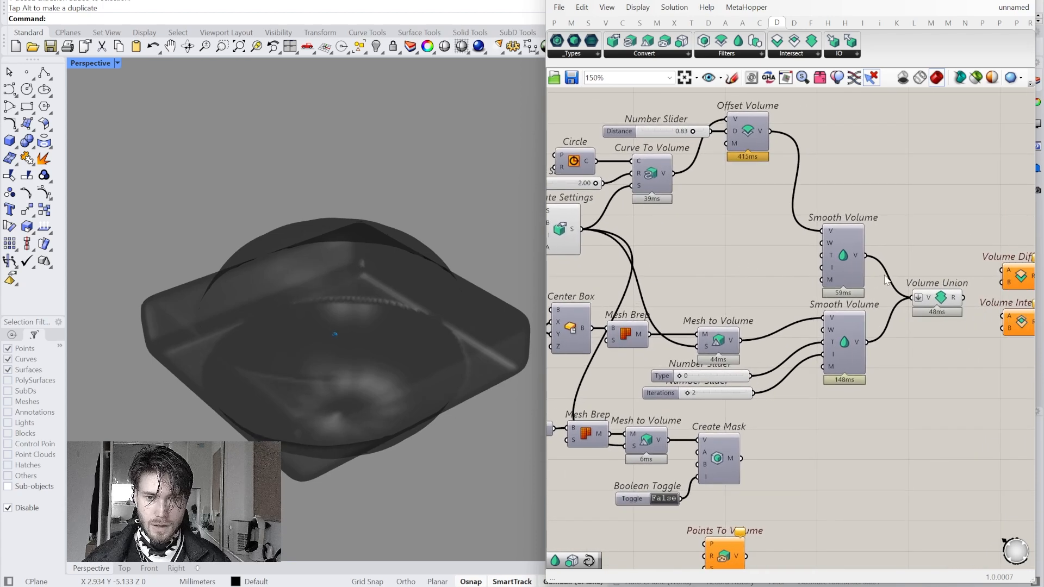
Step: Move Volume Difference and Volume Intersection up out of the way and place a Volume to Mesh component after Volume Union
right_click_drag(887, 280, 695, 284)
scroll(694, 283, "up", 2)
left_click_drag(906, 374, 871, 168)
left_click(851, 315)
scroll(849, 317, "up", 2)
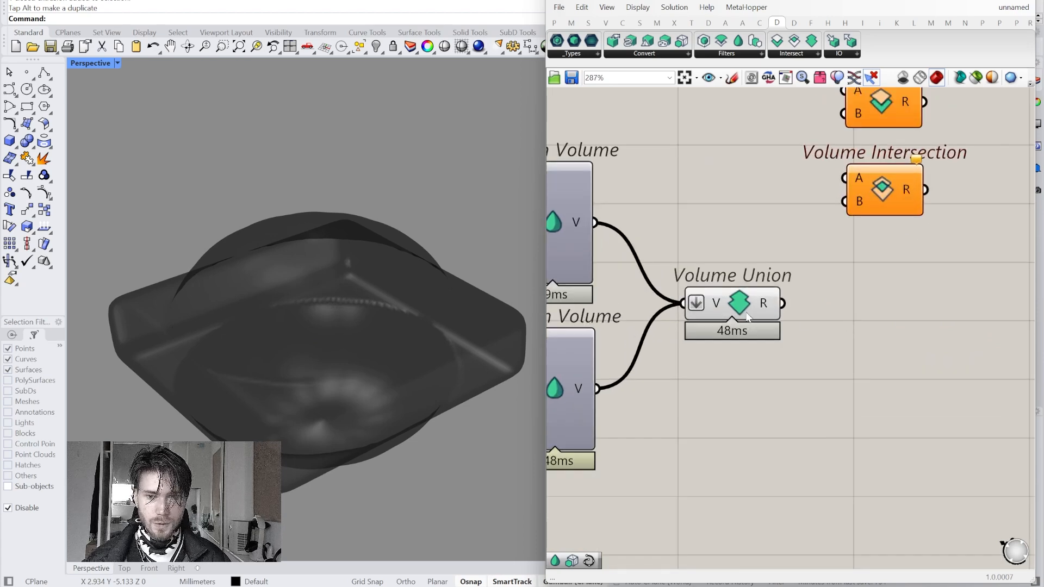
left_click(663, 55)
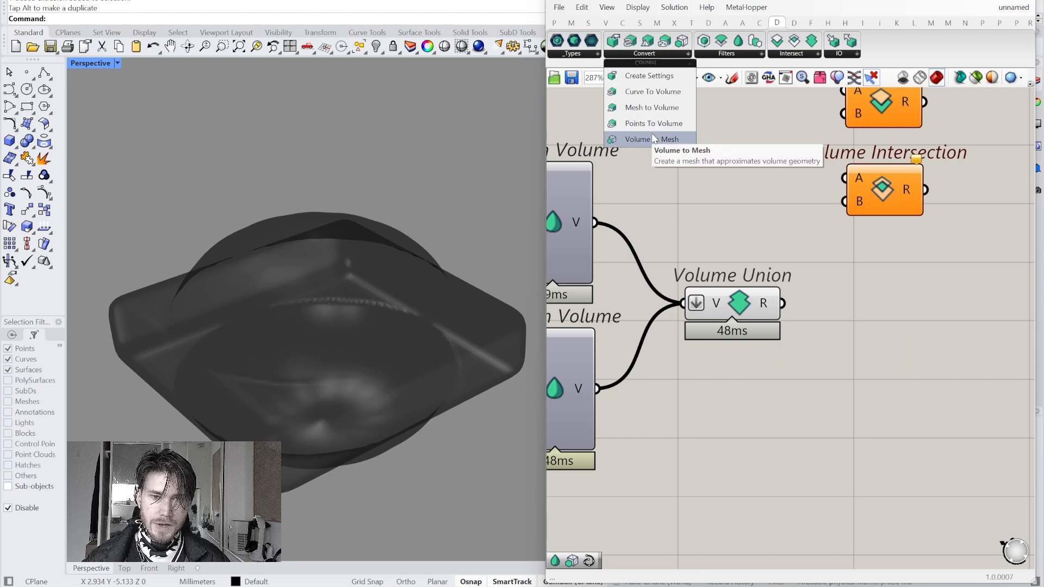
left_click_drag(651, 144, 892, 340)
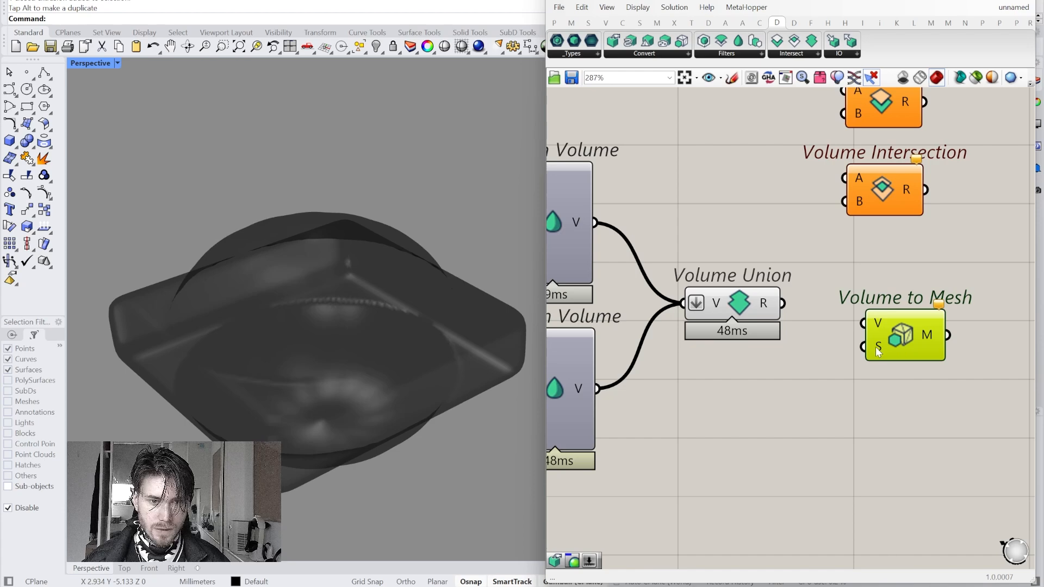
Step: Connect the Volume Union result to input V and the Create Settings output to input S of Volume to Mesh
scroll(882, 347, "down", 5)
right_click_drag(882, 347, 900, 377)
right_click_drag(644, 310, 840, 316)
scroll(775, 272, "up", 2)
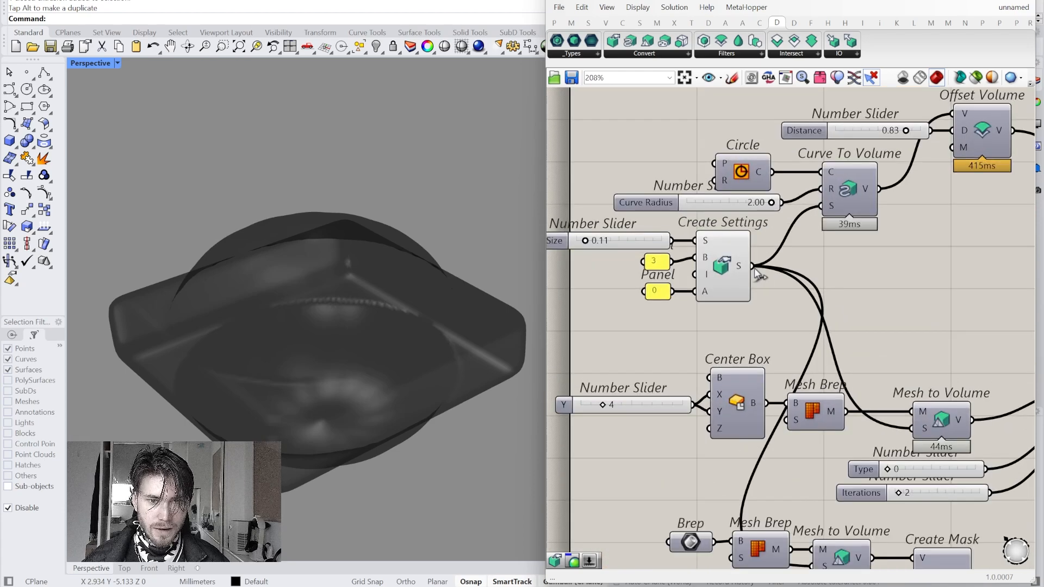
scroll(566, 286, "down", 5)
left_click_drag(566, 285, 891, 273)
scroll(910, 339, "up", 7)
scroll(857, 286, "up", 1)
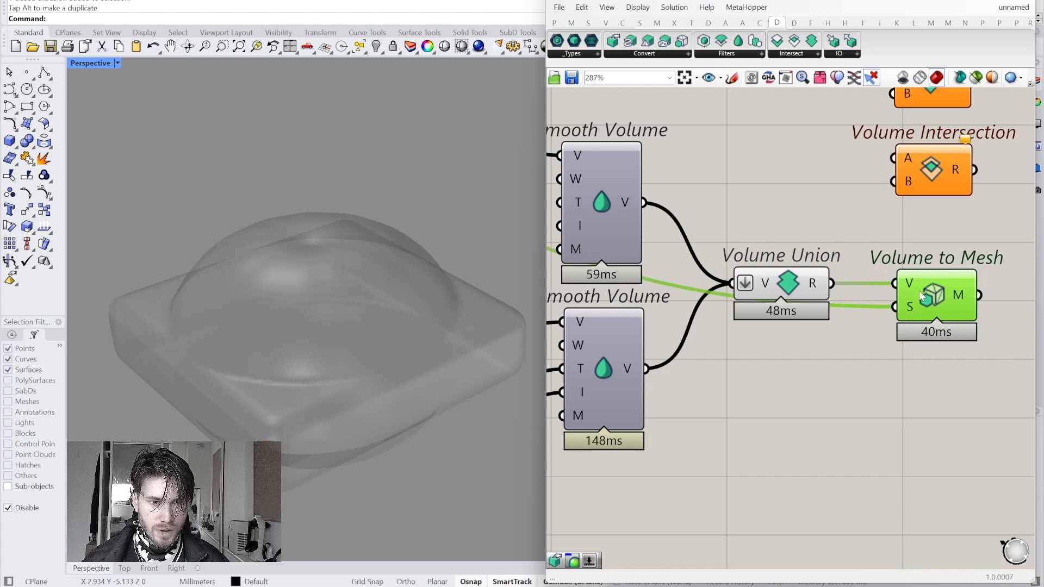
Step: Turn off the Volume Union preview and select Volume to Mesh to highlight its mesh
right_click(781, 287)
left_click(811, 314)
left_click(896, 325)
left_click(933, 292)
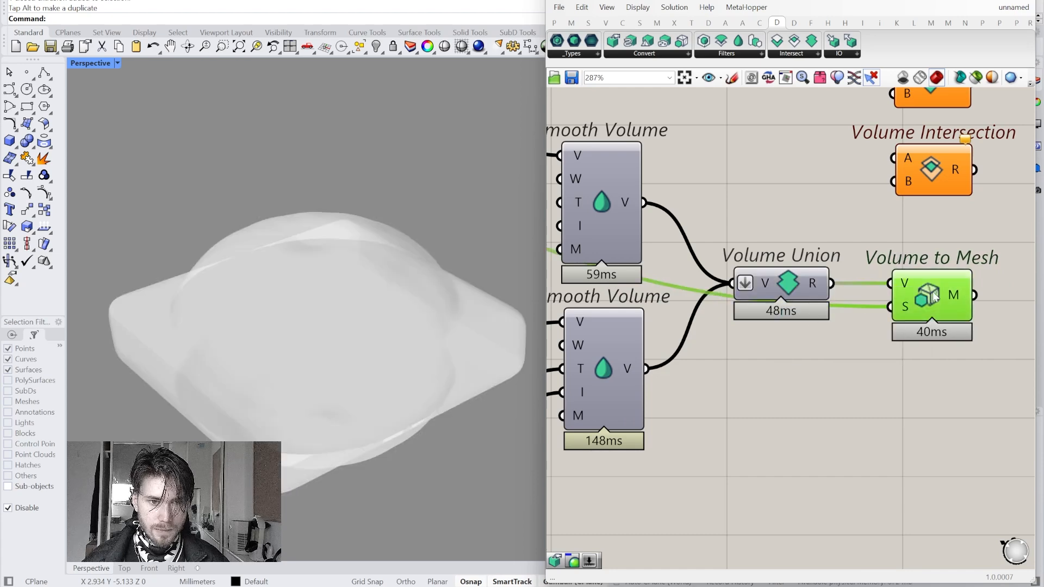
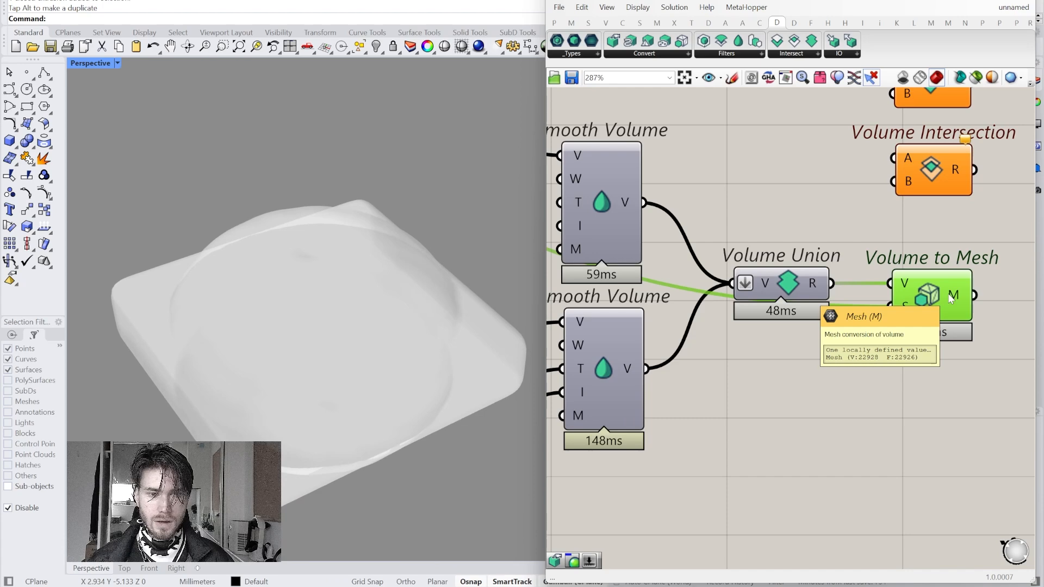
Step: Bake the Volume to Mesh output into Rhino with the default attributes
right_click_drag(951, 298, 887, 309)
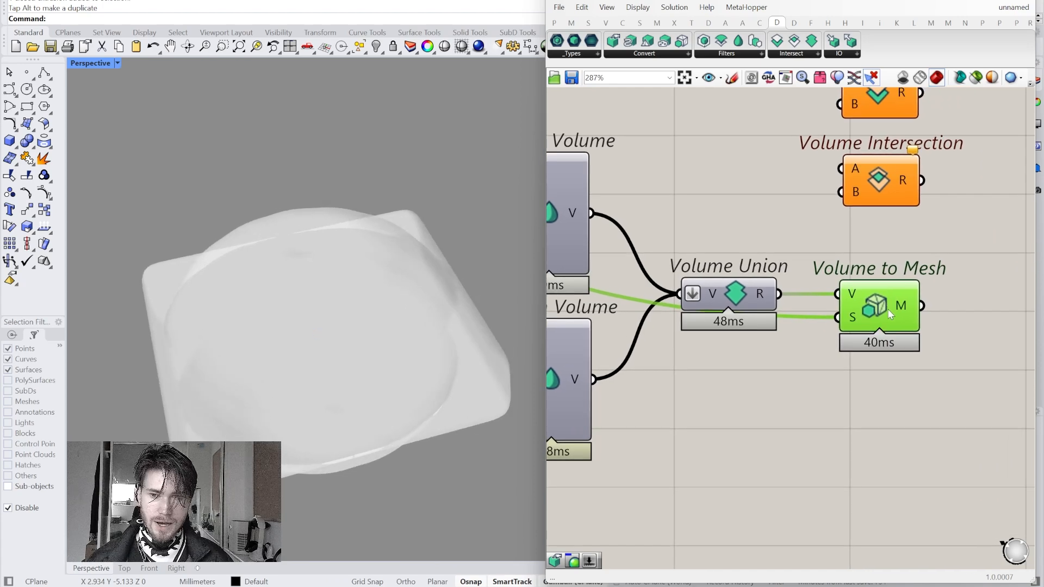
right_click_drag(876, 304, 797, 303)
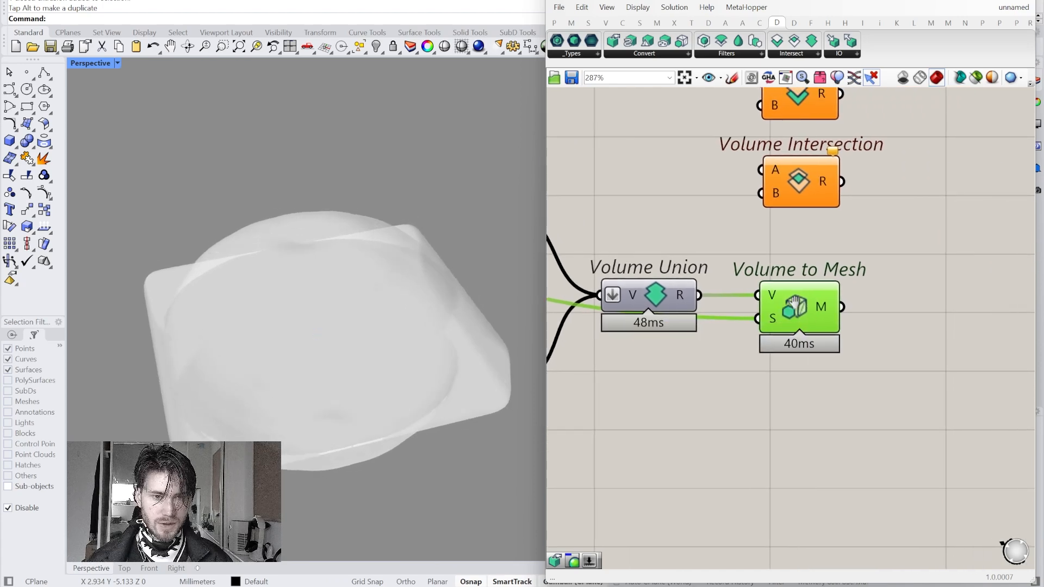
right_click(795, 304)
left_click(835, 358)
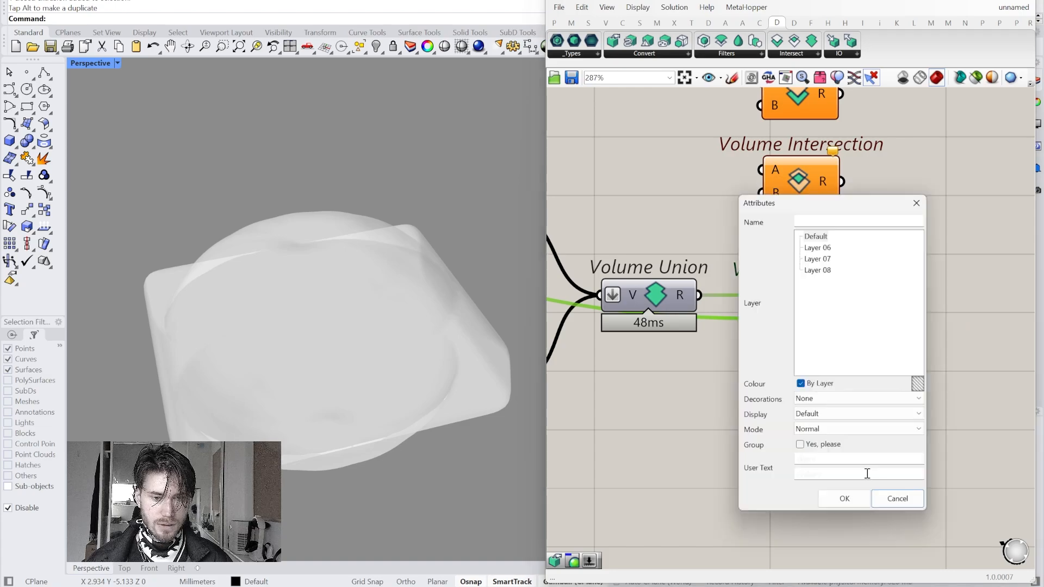
left_click(844, 499)
Step: Move the baked mesh sideways, clear of the Grasshopper preview, and deselect it
left_click(417, 337)
left_click_drag(416, 327, 158, 363)
left_click(257, 211)
Step: Inspect the baked mesh's faces where the dome meets the rounded box
scroll(265, 210, "up", 10)
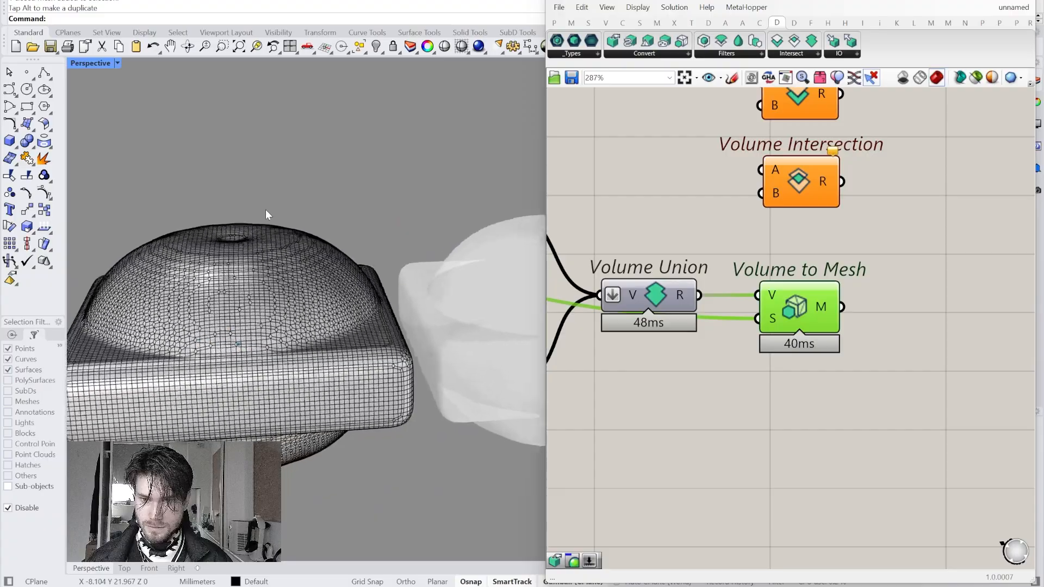
scroll(353, 367, "up", 3)
right_click_drag(353, 367, 308, 413)
scroll(478, 394, "up", 3)
scroll(325, 226, "down", 10)
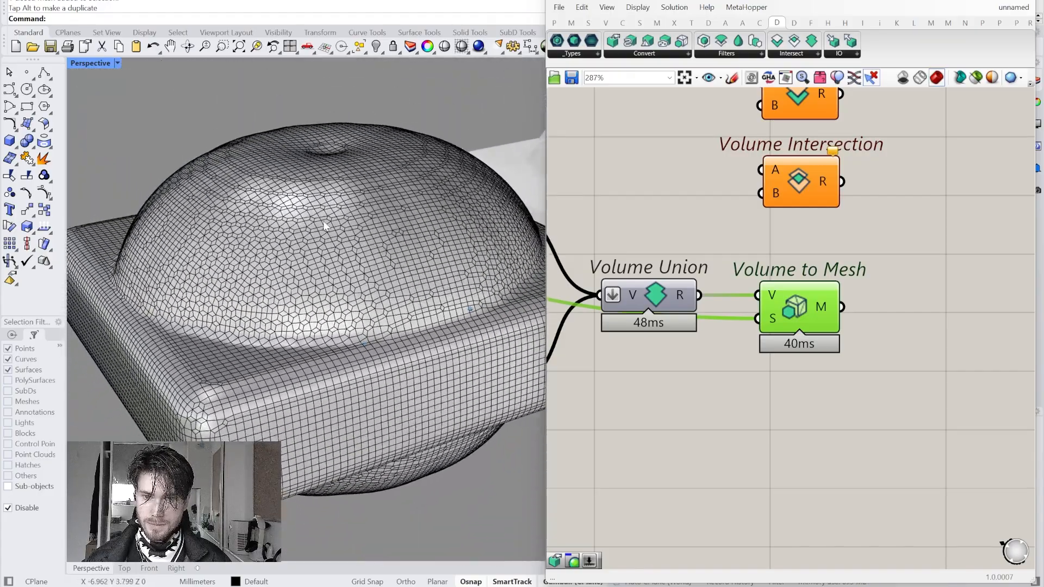
Step: Compare the baked mesh with the hand-drawn voxel sketch on the Grasshopper canvas
right_click_drag(323, 226, 414, 396)
mouse_move(589, 414)
right_mouse_down()
mouse_move(775, 202)
mouse_move(888, 254)
mouse_move(887, 234)
right_mouse_up()
scroll(775, 202, "down", 5)
scroll(706, 354, "up", 7)
right_click_drag(706, 354, 747, 429)
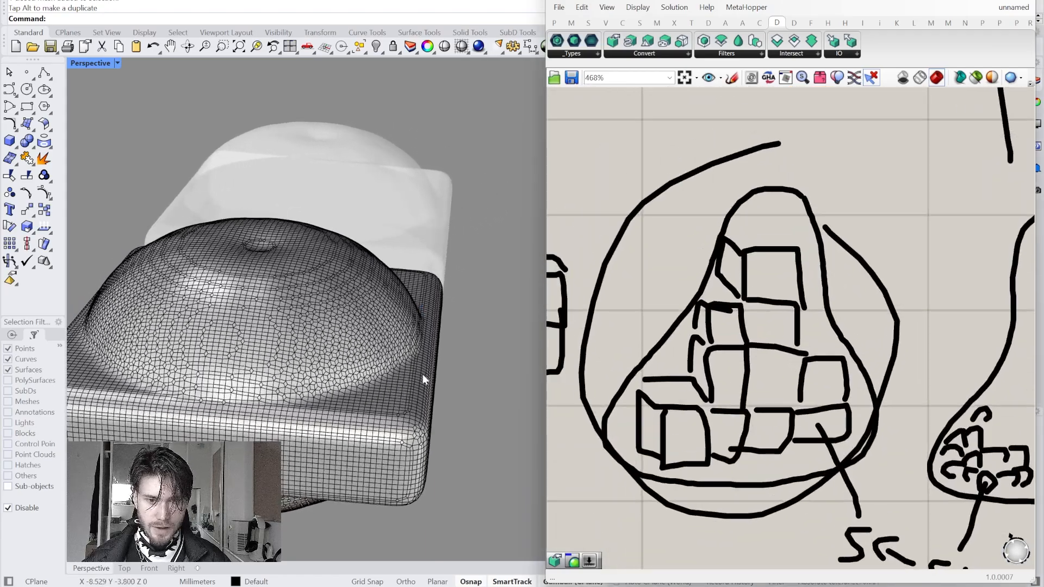
Step: Examine the face pattern of the baked mesh from above and from the side, on the dome and box edges
scroll(419, 370, "up", 8)
scroll(397, 332, "down", 5)
right_click_drag(398, 331, 281, 477)
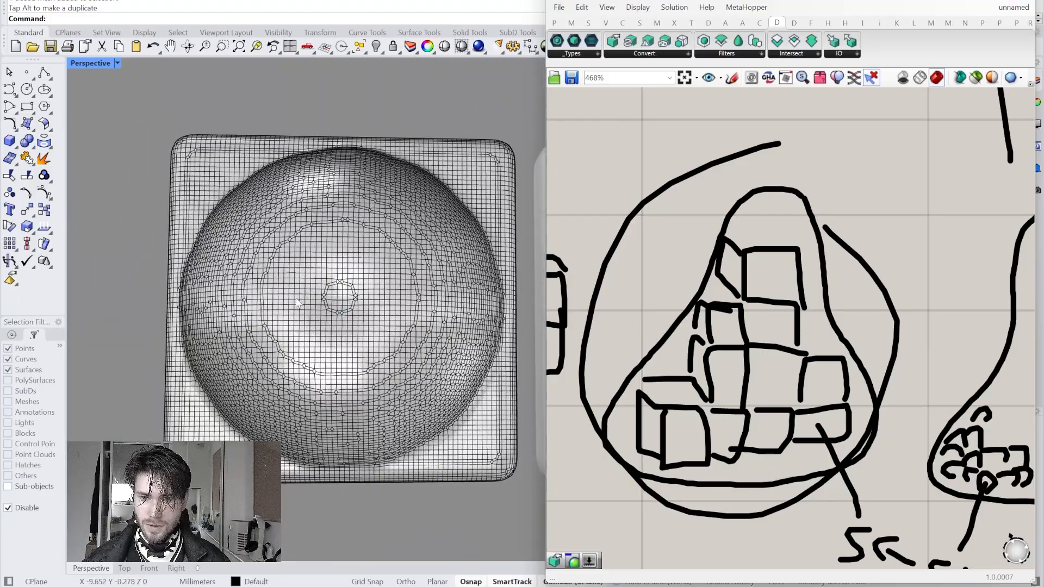
right_click_drag(281, 410, 403, 380)
right_click_drag(350, 488, 319, 389)
scroll(314, 389, "up", 2)
right_click_drag(404, 427, 331, 188)
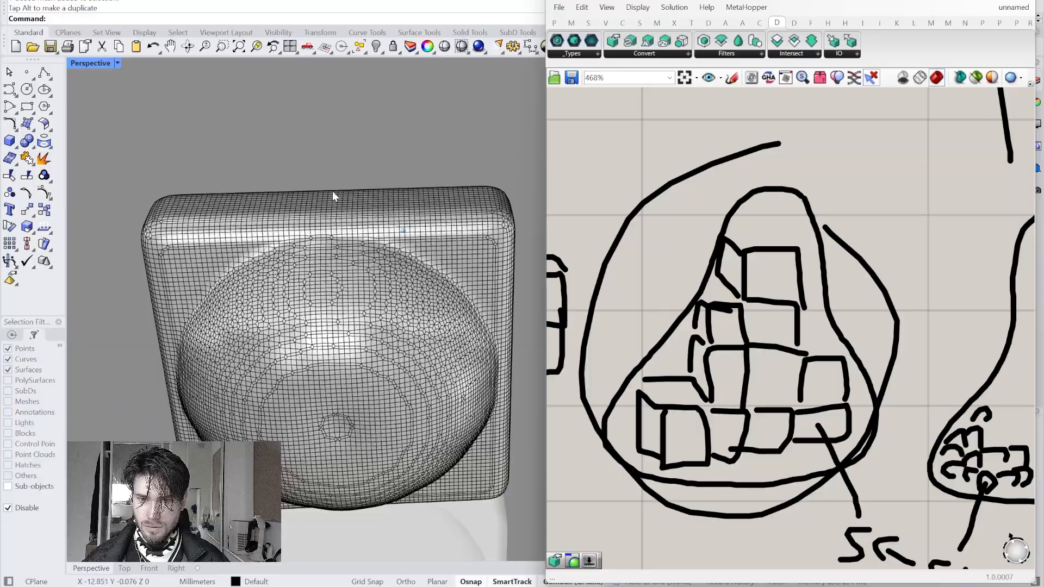
scroll(344, 450, "up", 2)
right_click_drag(344, 450, 340, 350)
Step: Delete the baked mesh from the Rhino scene
scroll(340, 350, "down", 2)
left_click(364, 345)
key("Delete")
Step: Add a Mesh Edges component and feed it the mesh output of Volume to Mesh
scroll(941, 315, "down", 4)
right_click_drag(941, 315, 849, 479)
right_click_drag(942, 305, 848, 484)
right_click_drag(824, 276, 732, 454)
mouse_move(963, 303)
right_mouse_down()
mouse_move(819, 339)
mouse_move(829, 319)
right_mouse_up()
scroll(843, 317, "up", 4)
left_click(877, 295)
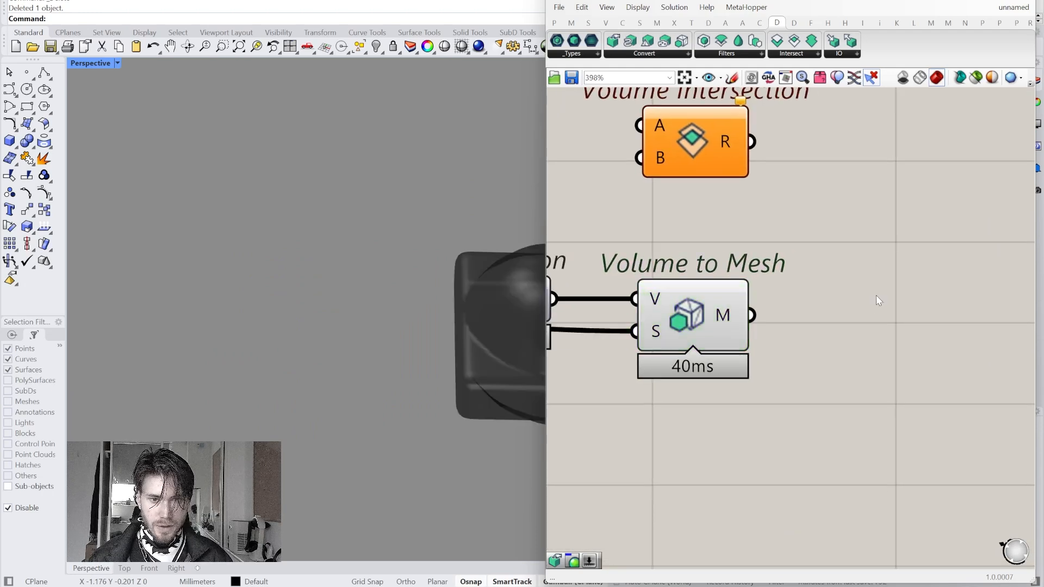
double_click(876, 295)
type("mes edg")
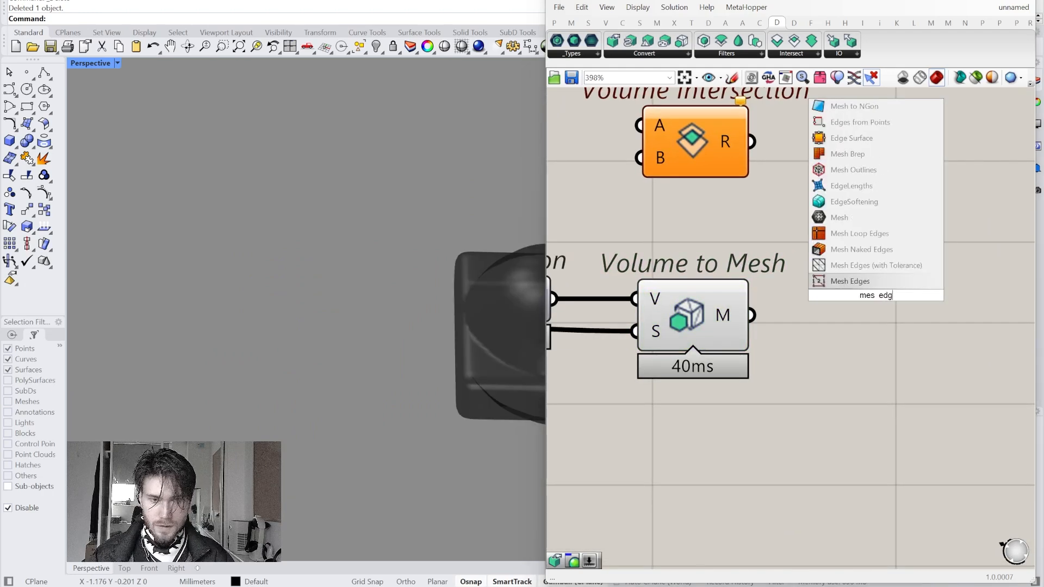
key("Return")
left_click_drag(752, 315, 849, 311)
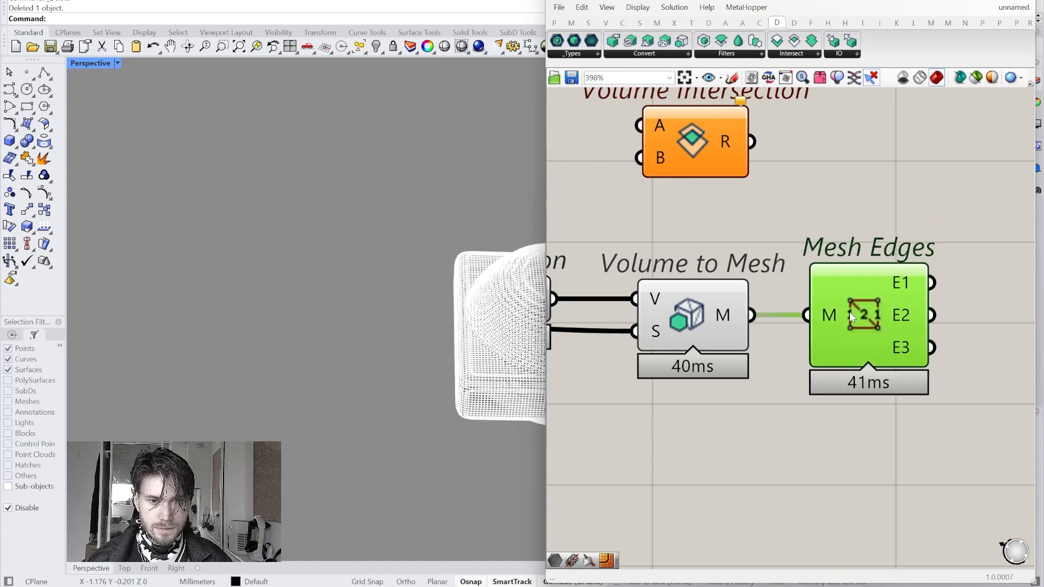
scroll(467, 347, "up", 5)
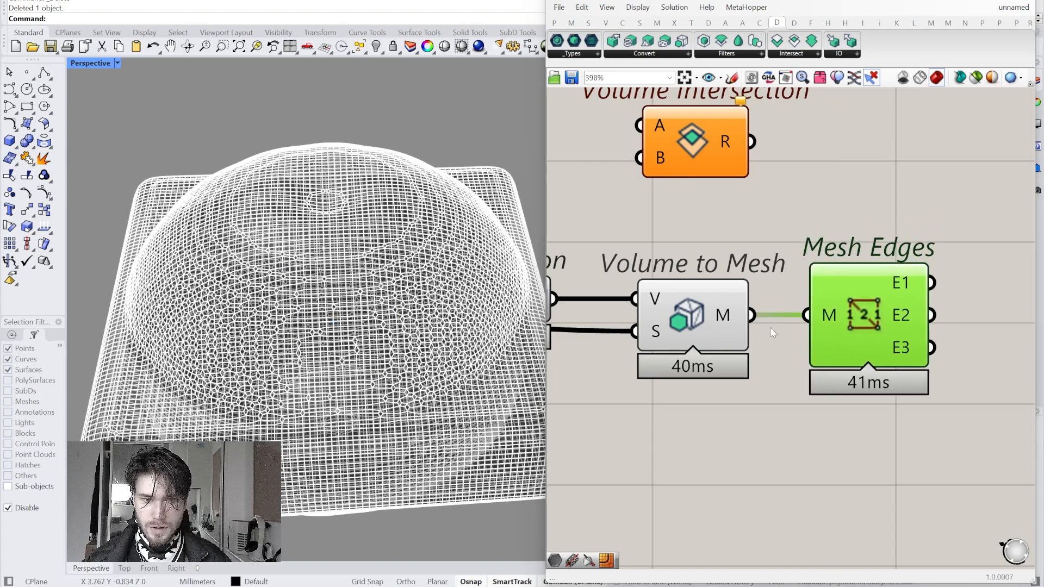
Step: Toggle the preview of the Volume to Mesh component off and back on
right_click(699, 317)
left_click(724, 342)
left_click(788, 220)
right_click(729, 313)
left_click(754, 337)
Step: Highlight the Mesh Edges output in the viewport and set the adaptivity panel of Create Settings to .01
left_click(865, 318)
right_click_drag(435, 278, 371, 271)
scroll(824, 410, "down", 3)
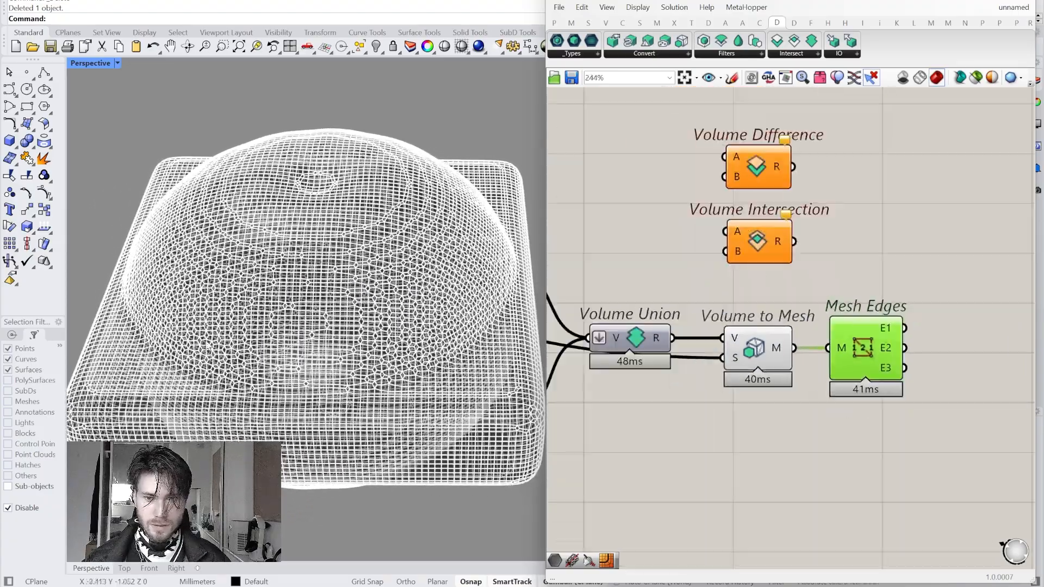
scroll(670, 417, "down", 3)
scroll(686, 329, "up", 5)
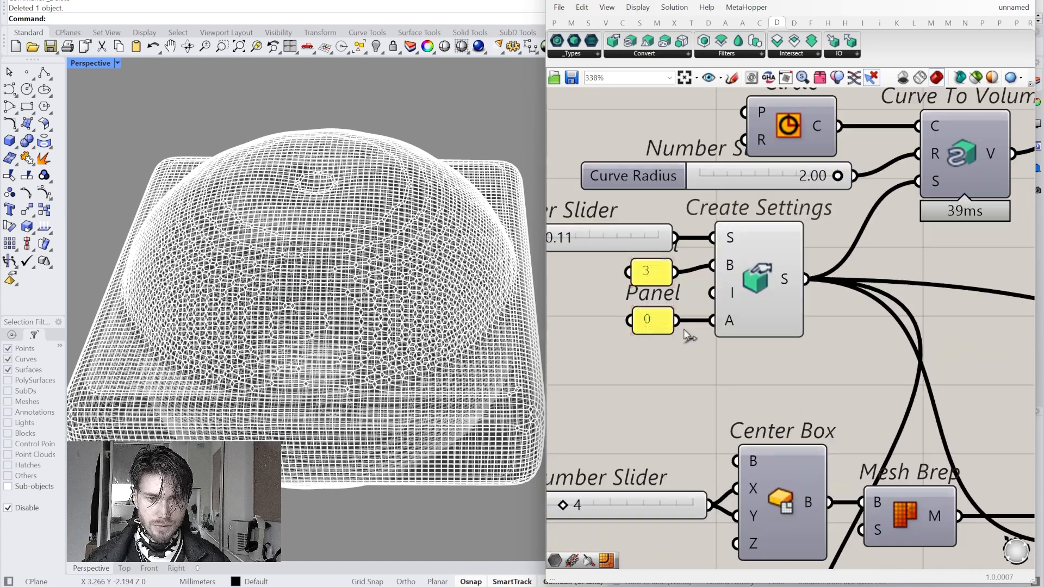
scroll(654, 333, "down", 3)
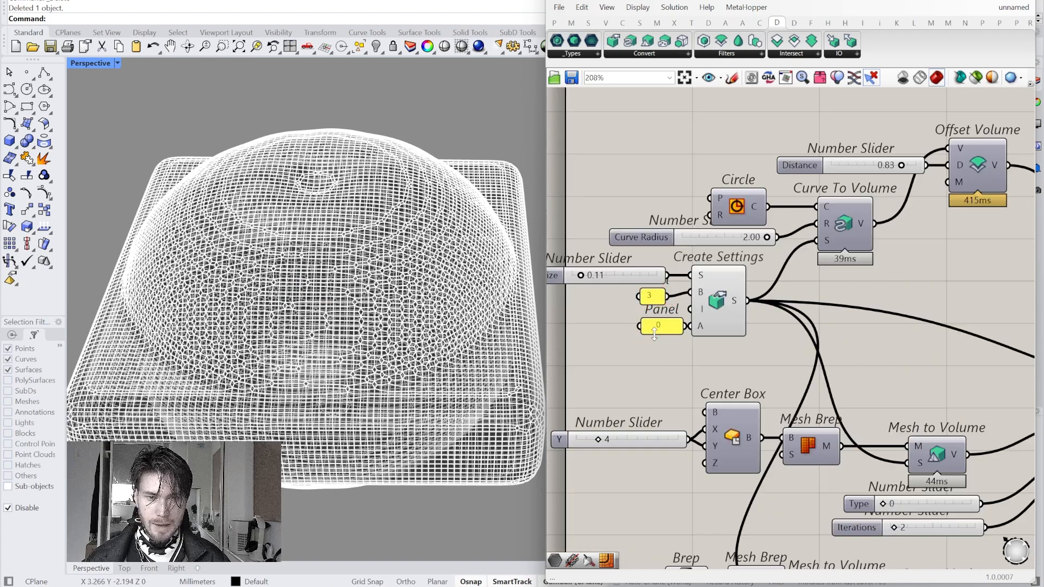
double_click(654, 330)
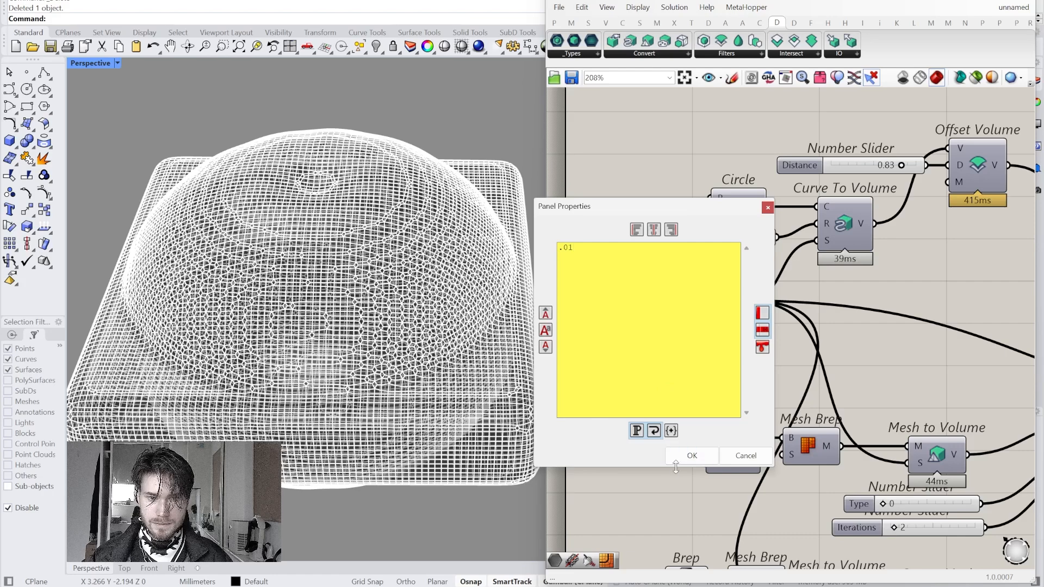
left_click(690, 461)
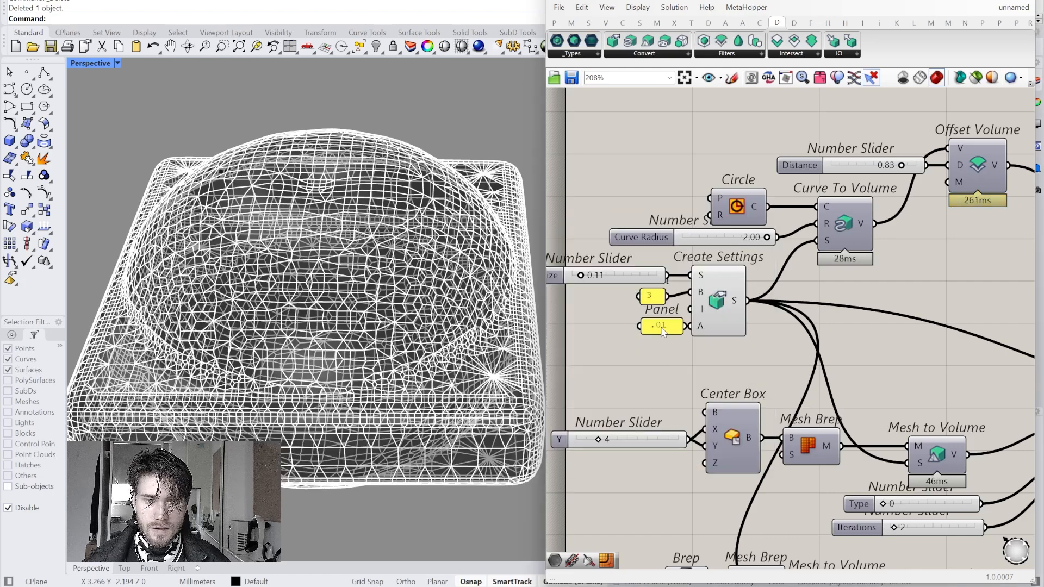
Step: Bake the adaptive union mesh to the Default layer and move the baked copy beside the live preview
scroll(652, 327, "down", 5)
scroll(777, 353, "up", 5)
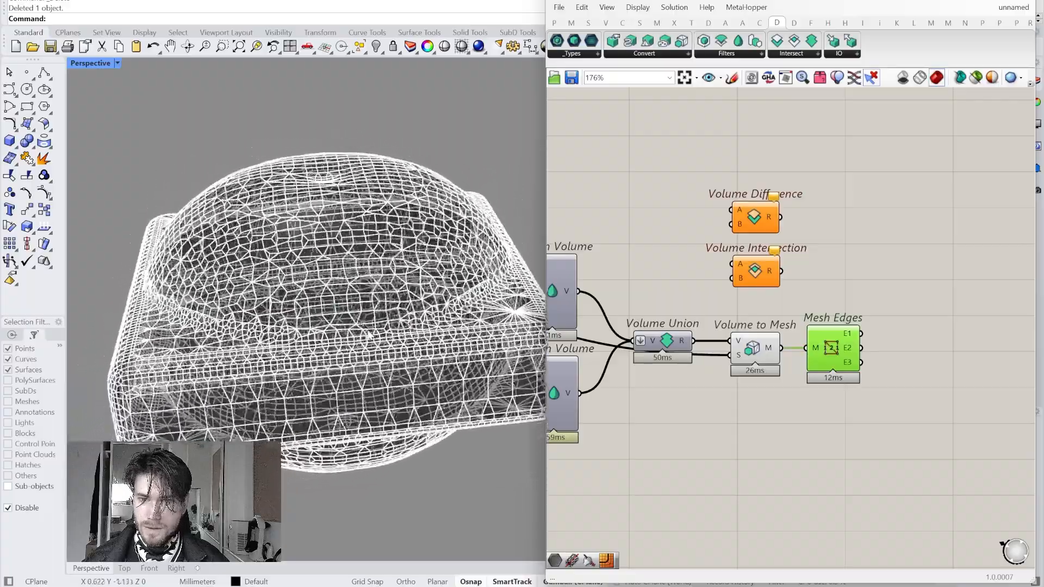
right_click_drag(377, 333, 326, 348)
scroll(256, 359, "up", 6)
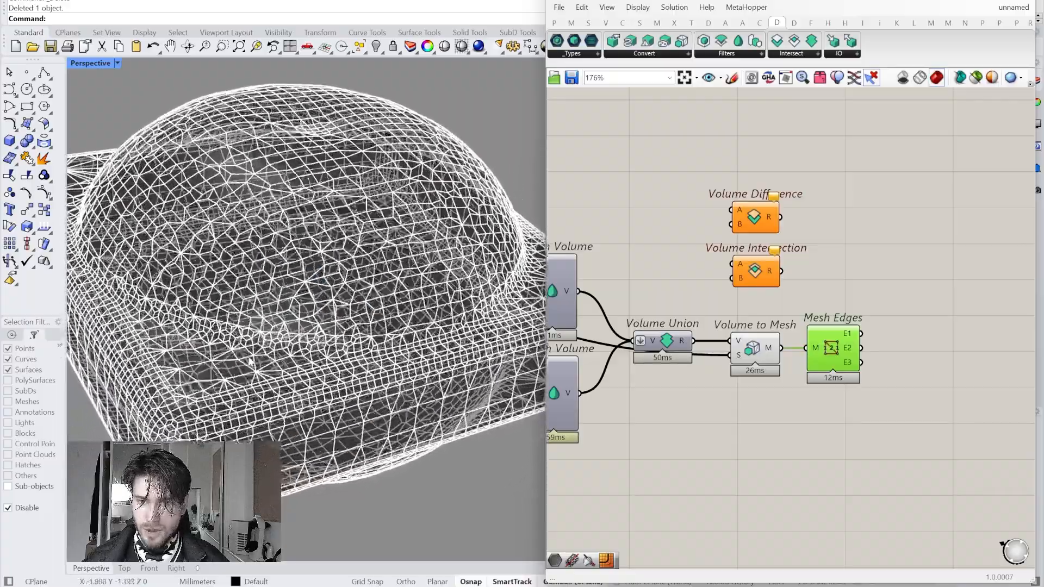
scroll(254, 358, "down", 4)
right_click_drag(254, 358, 363, 349)
right_click(758, 352)
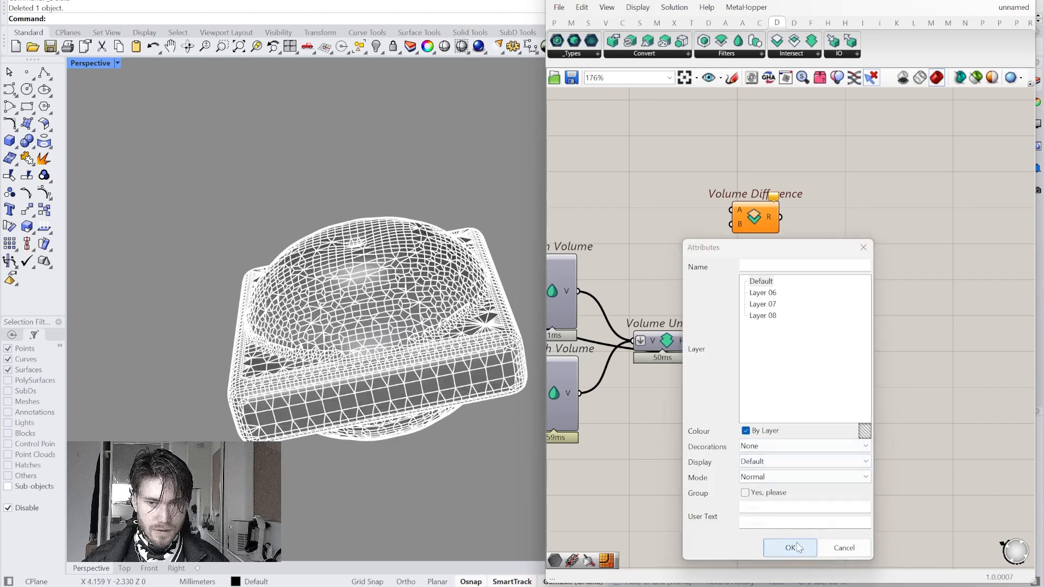
left_click(792, 547)
left_click(445, 320)
left_click_drag(445, 319, 180, 298)
key("Escape")
Step: Set the adaptivity panel of Create Settings back to 0
right_click_drag(549, 344, 744, 346)
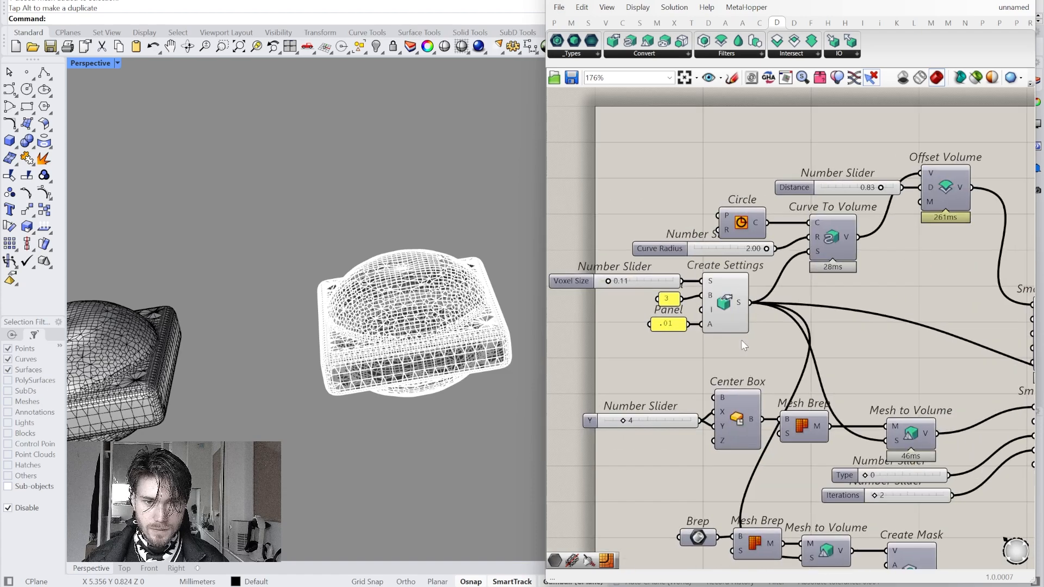
double_click(664, 324)
left_click(702, 450)
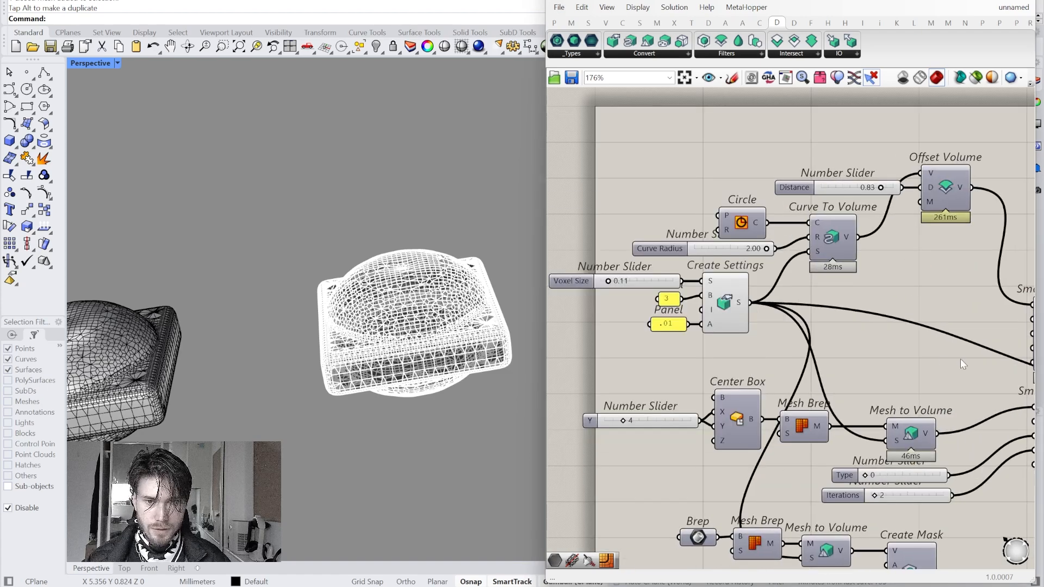
Step: Bake the non-adaptive mesh from Volume to Mesh and move it next to the first baked mesh
right_click_drag(1021, 369, 966, 362)
right_click(893, 359)
left_click(925, 411)
left_click(956, 560)
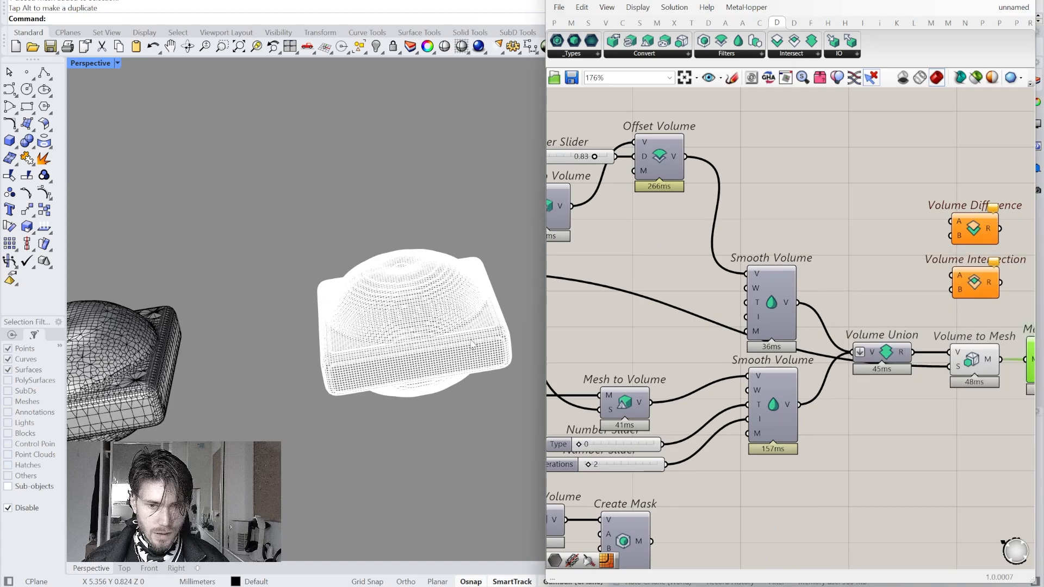
left_click(409, 296)
left_click_drag(410, 296, 302, 321)
key("Escape")
Step: Compare the face layout of the two baked meshes on the domes and along the box edges
right_click_drag(302, 321, 320, 194)
scroll(320, 195, "up", 3)
left_click(374, 283)
key("Escape")
mouse_move(377, 279)
right_mouse_down()
mouse_move(392, 179)
mouse_move(374, 272)
right_mouse_up()
right_click_drag(257, 337, 403, 300)
left_click(403, 300)
left_click(271, 217)
right_click_drag(270, 217, 338, 305)
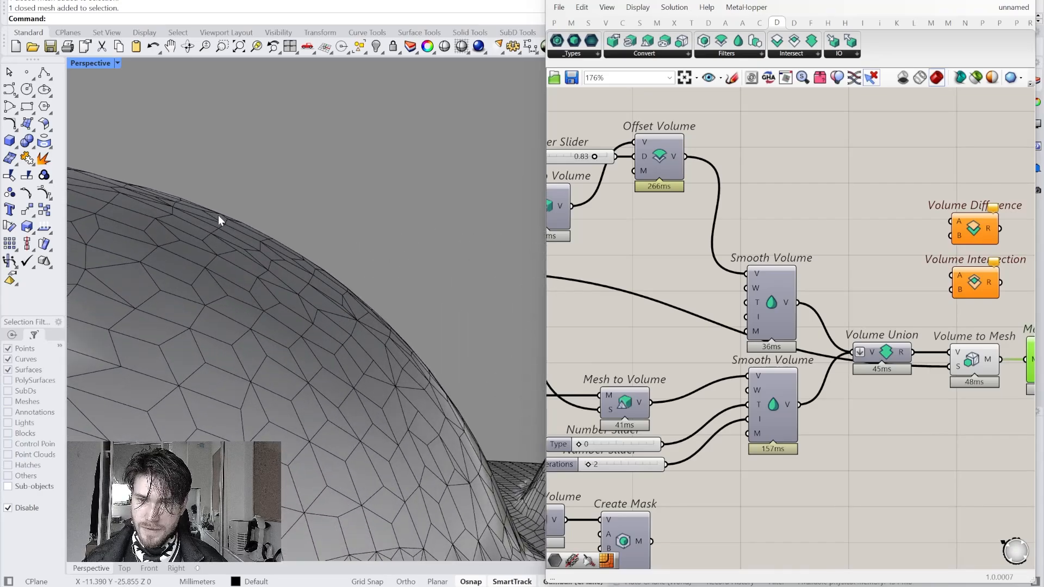
scroll(291, 295, "down", 8)
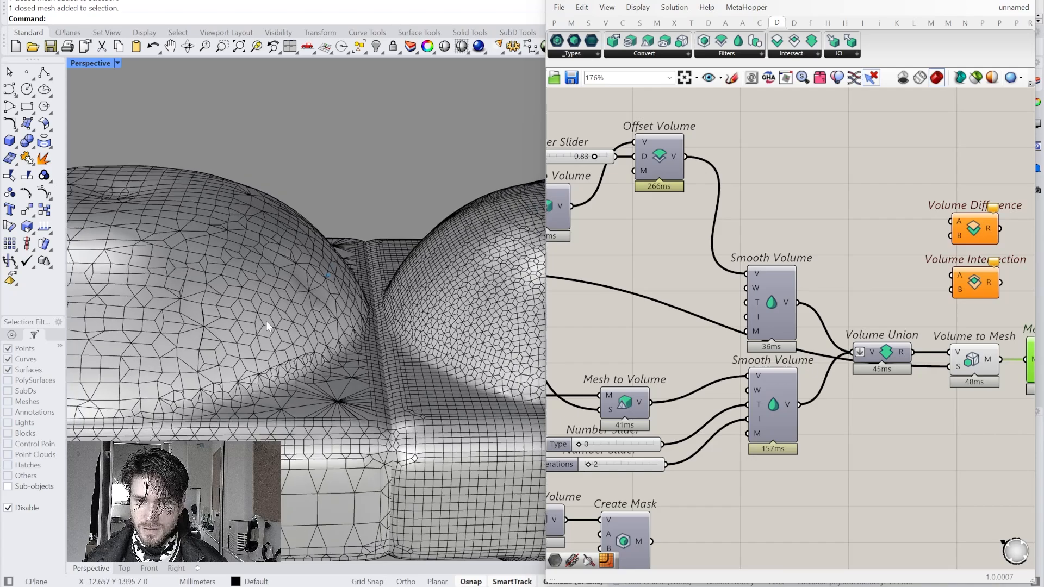
scroll(266, 327, "down", 5)
Step: Increase the adaptivity value in the panel feeding Create Settings to make the union mesh much coarser
right_click_drag(772, 400, 808, 402)
scroll(653, 358, "down", 3)
scroll(654, 333, "up", 6)
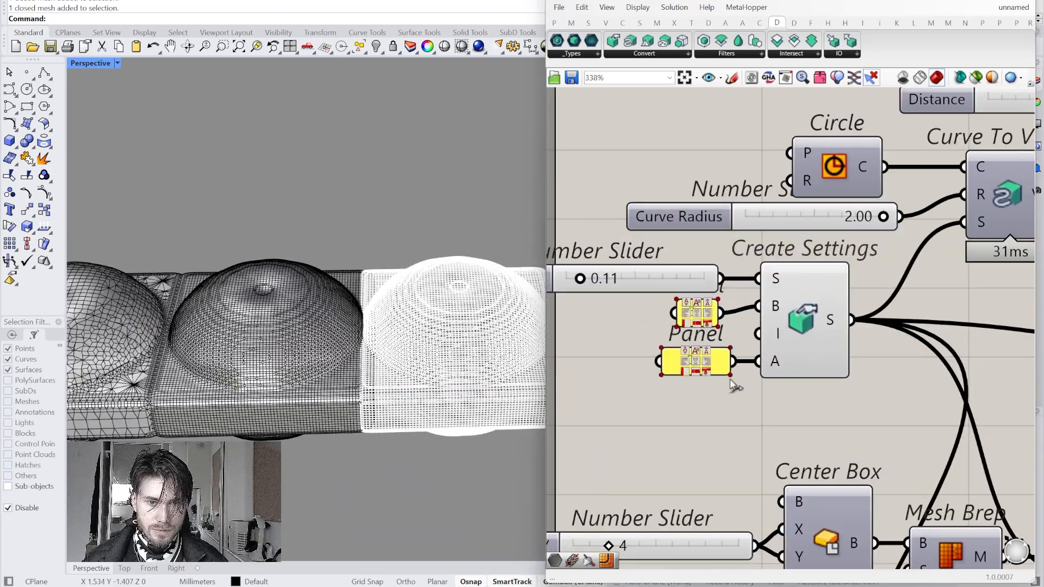
scroll(731, 381, "down", 3)
left_click(709, 398)
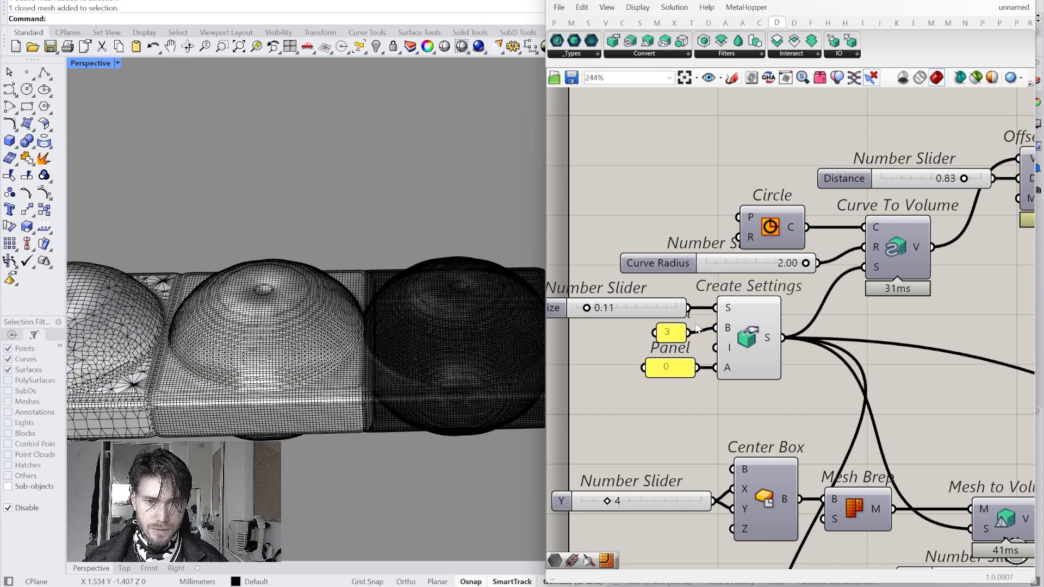
Step: Highlight the Mesh Edges output again and examine the coarsened union mesh up close on the dome
scroll(686, 350, "down", 4)
right_click_drag(801, 368, 741, 398)
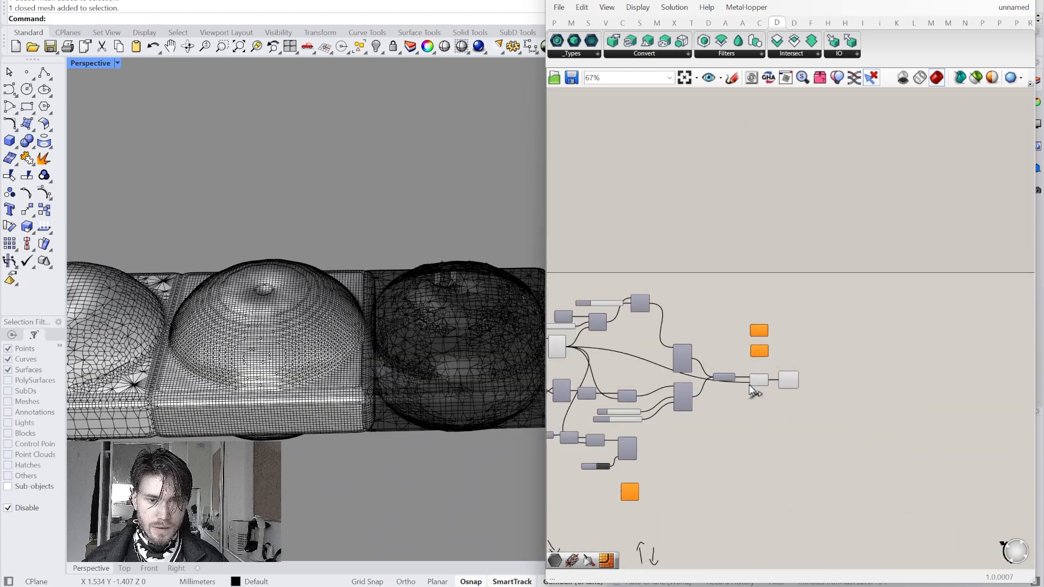
scroll(742, 398, "up", 4)
scroll(480, 352, "up", 1)
scroll(481, 351, "up", 4)
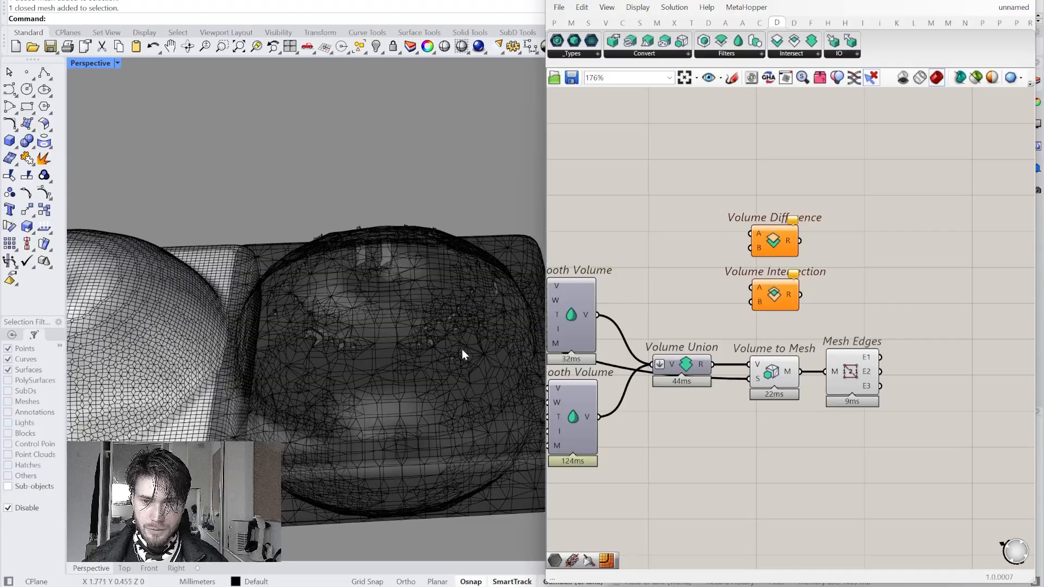
left_click(841, 381)
scroll(294, 242, "up", 5)
scroll(295, 241, "down", 5)
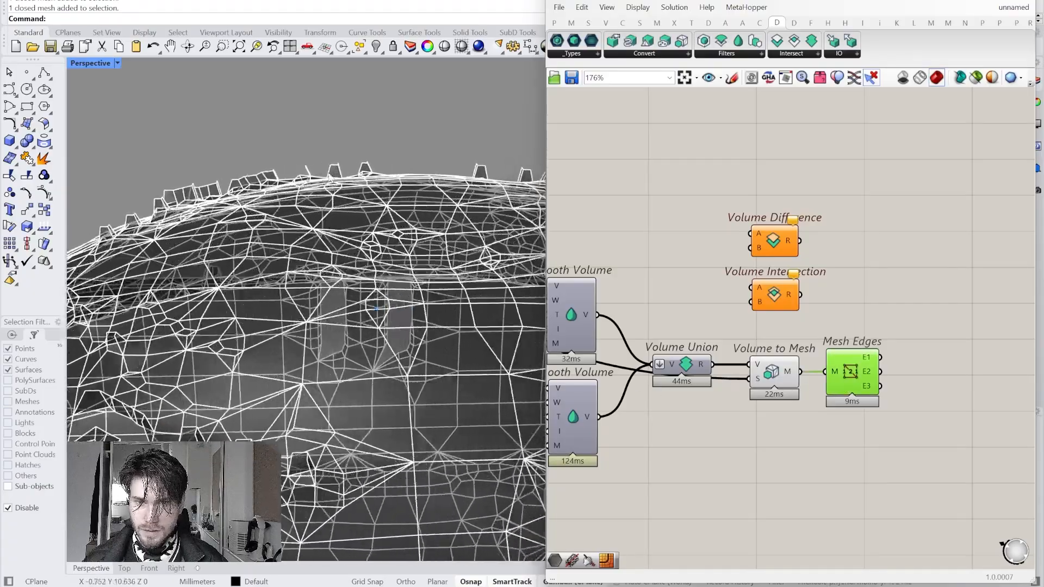
Step: Bake the coarsened mesh to the Default layer and place it in front of the other two baked meshes
left_click(692, 310)
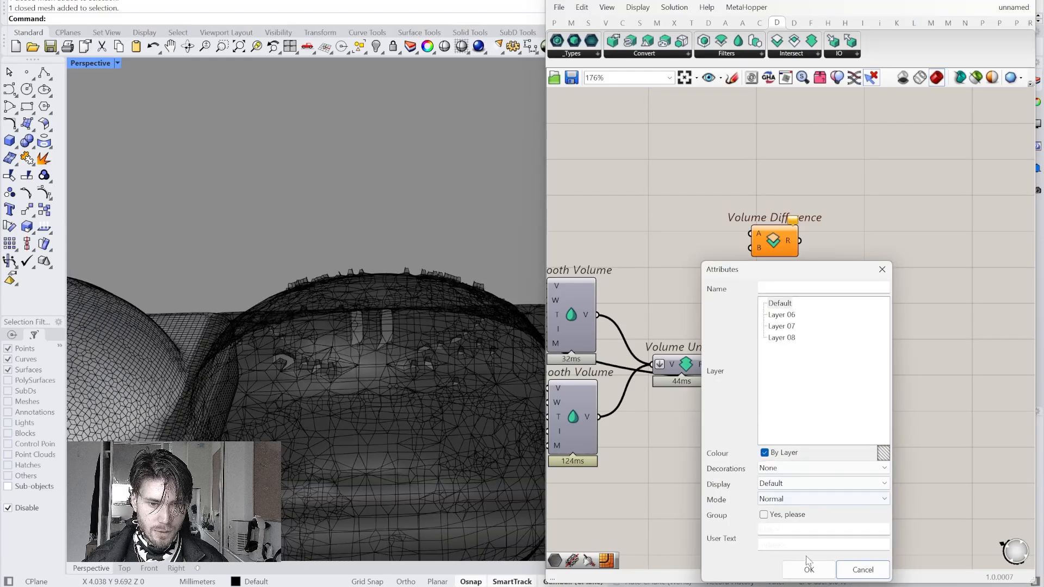
left_click(808, 569)
scroll(377, 363, "down", 4)
left_click(377, 364)
scroll(490, 360, "down", 5)
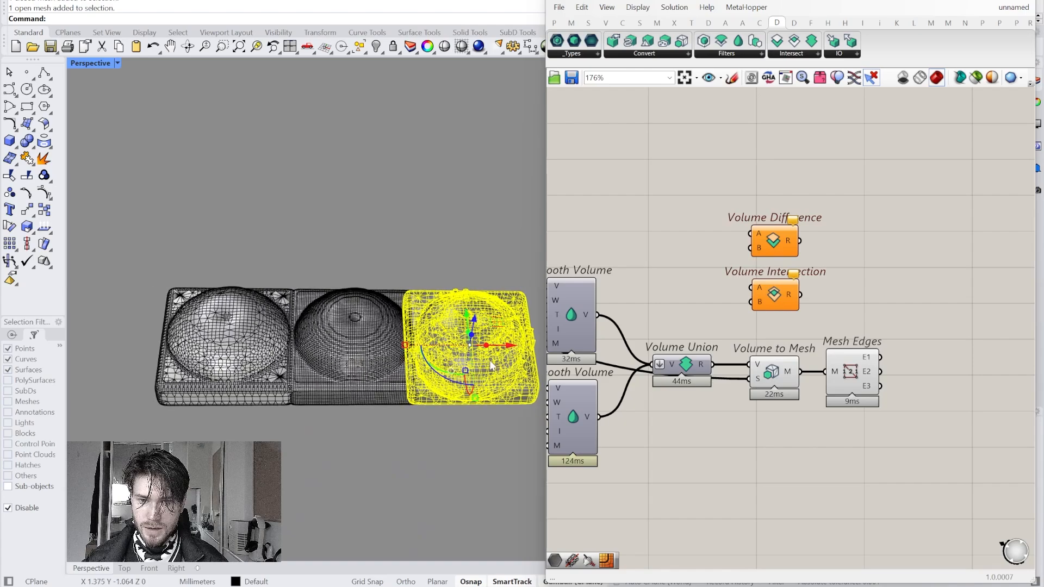
left_click_drag(514, 337, 419, 344)
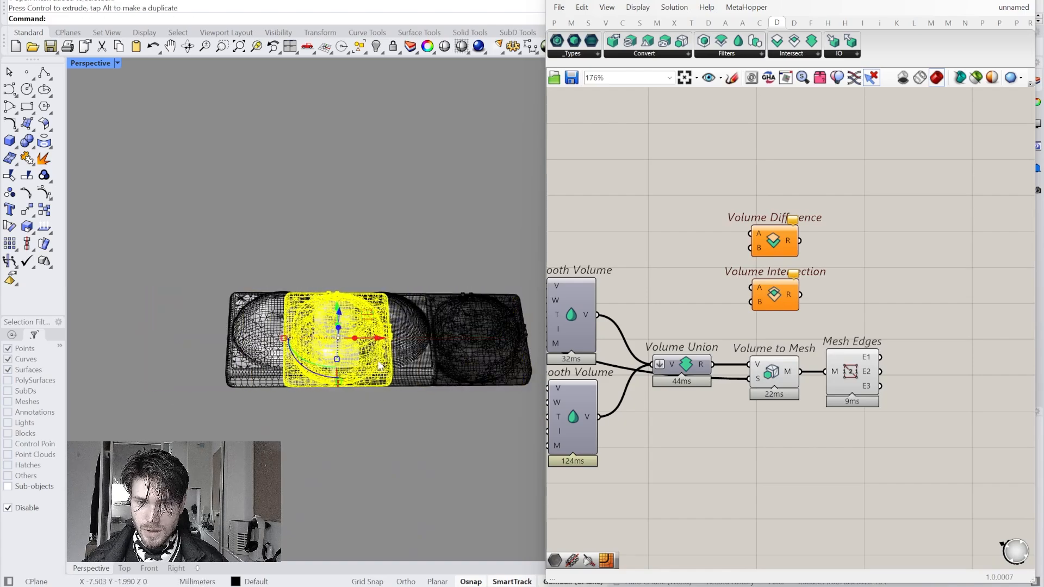
left_click_drag(336, 306, 338, 426)
key("Escape")
Step: Examine the surface of the coarsened baked mesh on its dome, box sides and underside for meshing artefacts
scroll(413, 419, "up", 10)
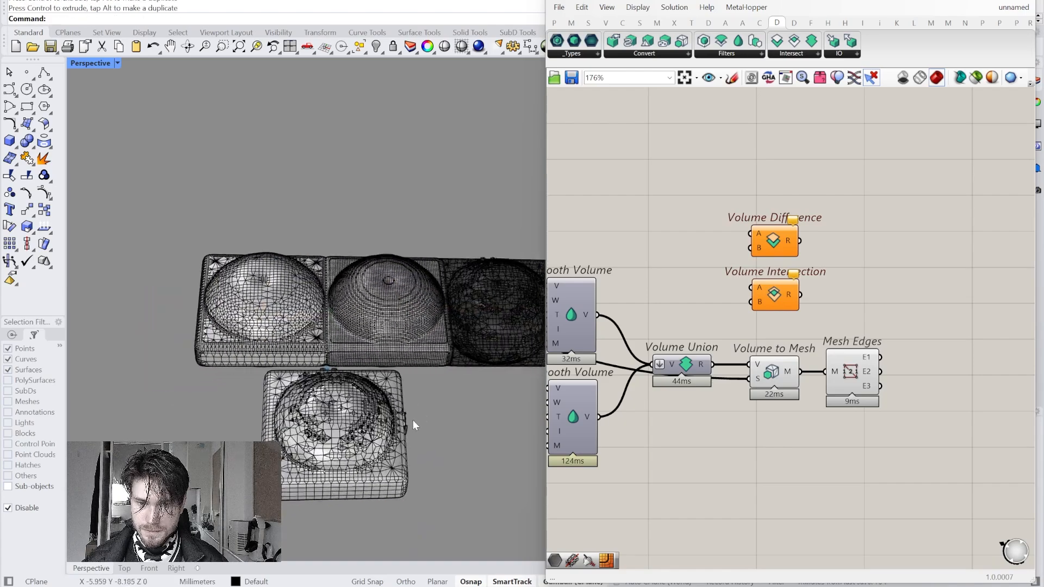
scroll(424, 420, "up", 10)
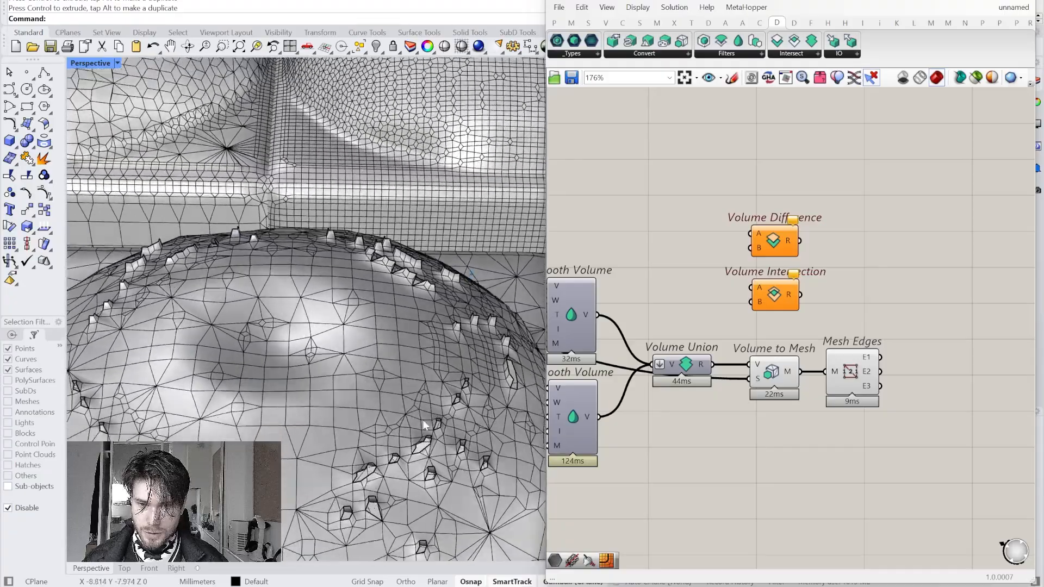
scroll(423, 414, "up", 10)
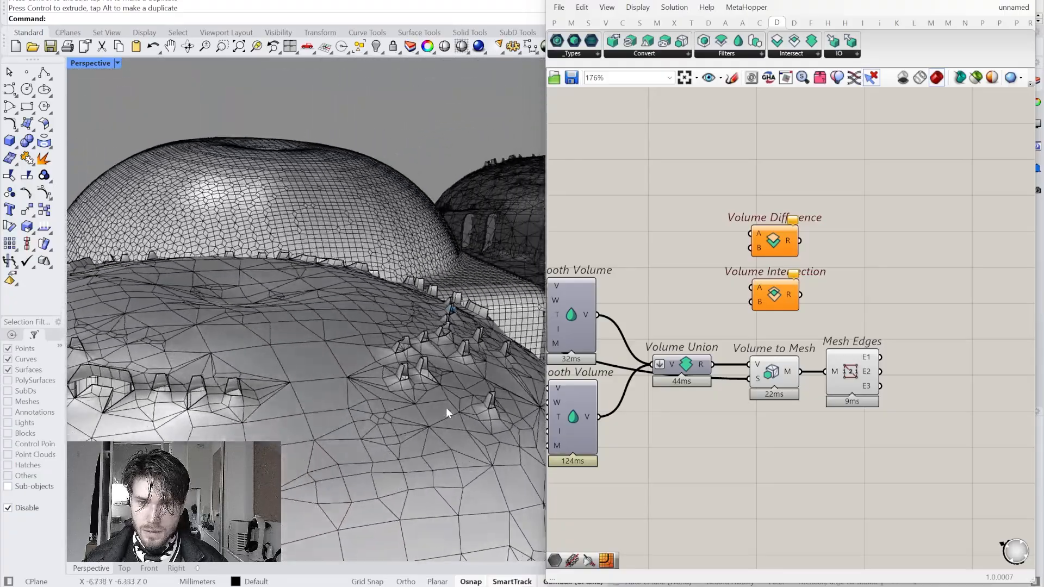
right_click_drag(442, 392, 380, 416)
scroll(380, 416, "down", 10)
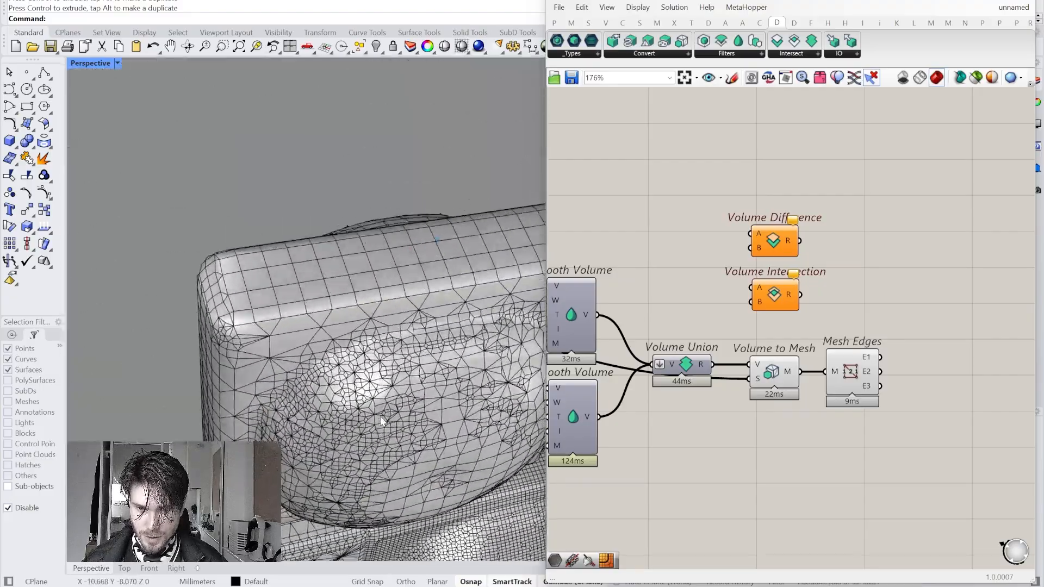
scroll(380, 416, "up", 10)
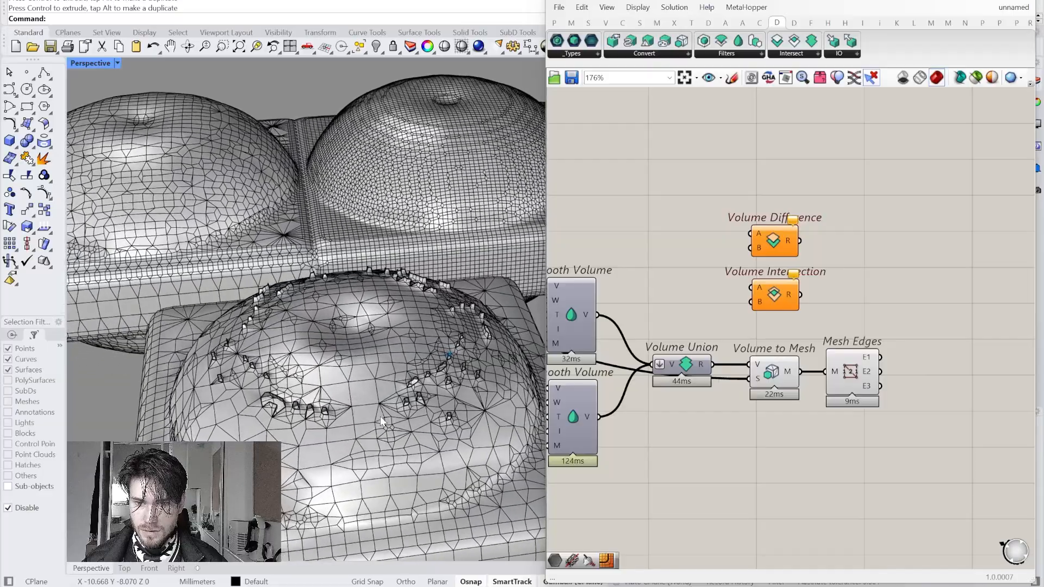
scroll(360, 418, "down", 9)
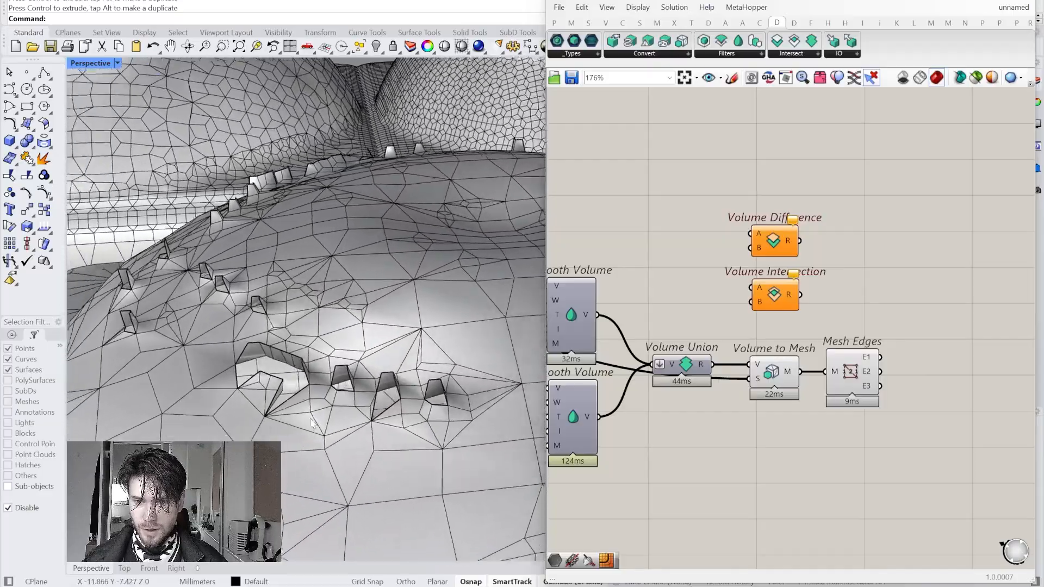
right_click_drag(312, 416, 317, 413)
scroll(275, 163, "up", 7)
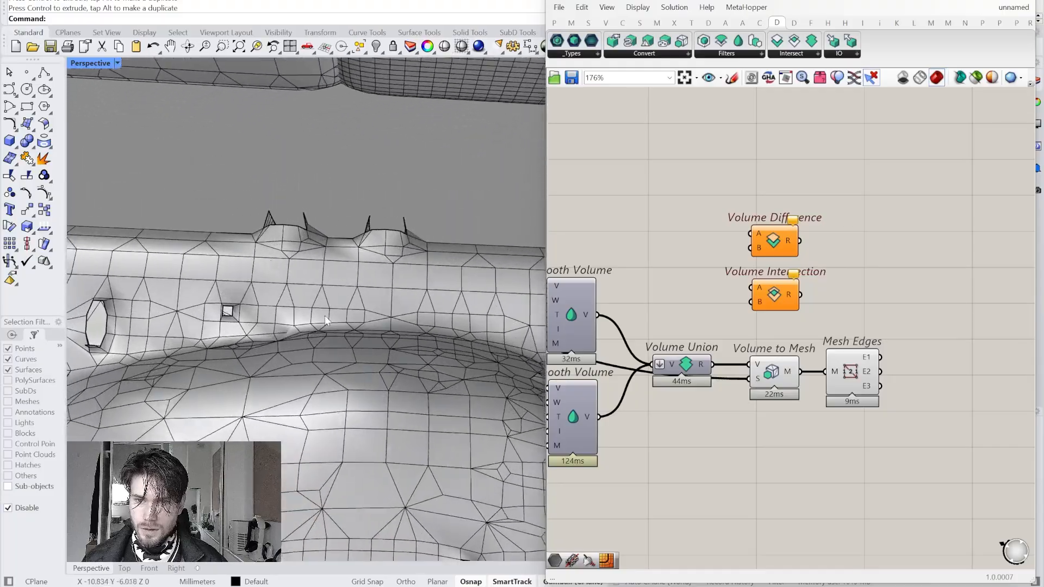
scroll(270, 256, "down", 12)
right_click_drag(402, 283, 424, 286)
scroll(425, 285, "down", 2)
Step: Reset the adaptivity value feeding Create Settings to 0
right_click_drag(737, 402, 979, 417)
right_click_drag(699, 391, 988, 416)
scroll(669, 308, "up", 3)
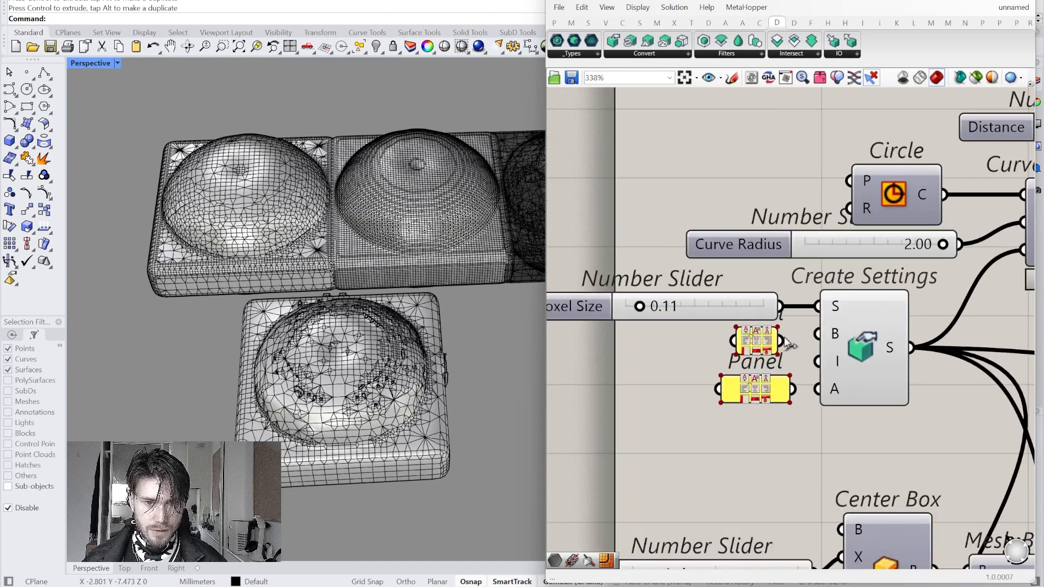
scroll(800, 399, "down", 1)
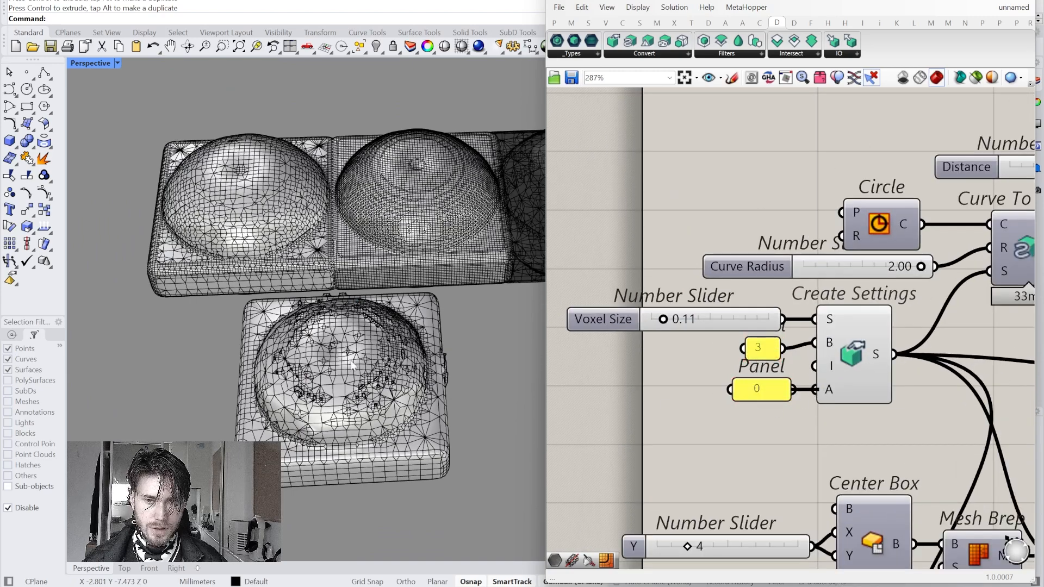
Step: Delete the three baked meshes from the viewport
left_click_drag(445, 541, 229, 150)
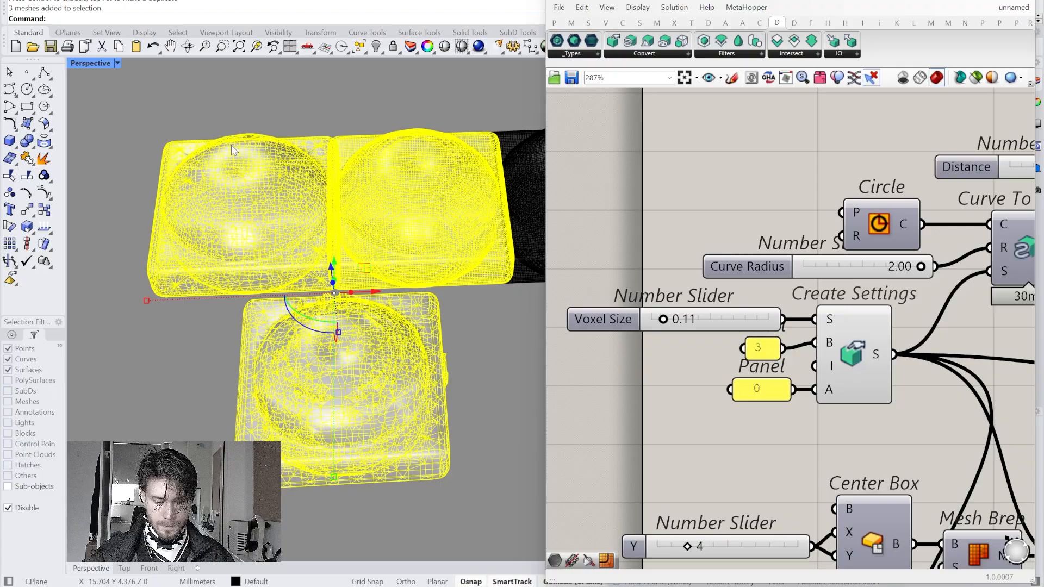
key("Delete")
scroll(439, 300, "up", 8)
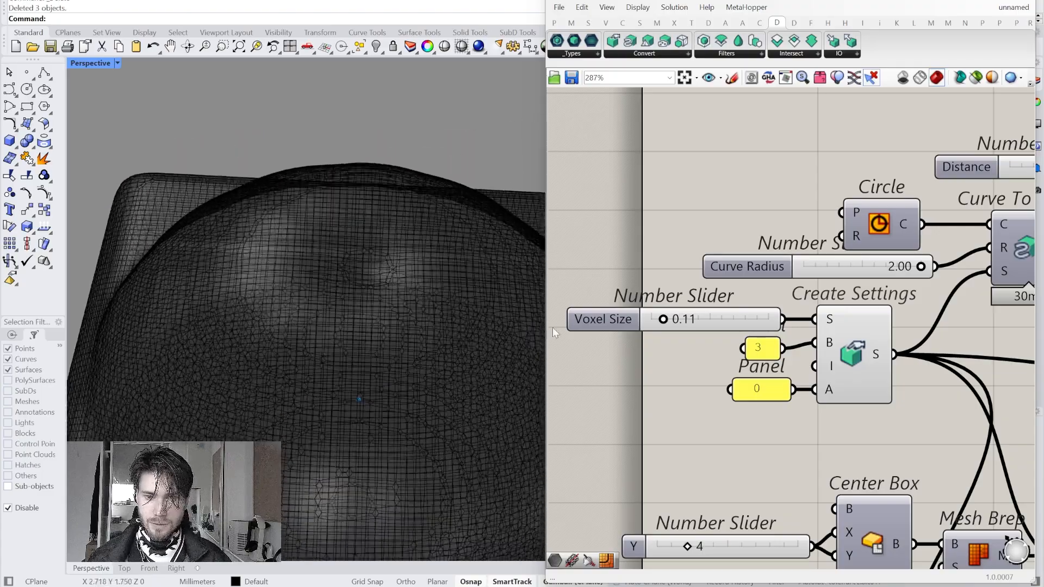
Step: Turn off the preview of the Volume to Mesh and Mesh Edges components
scroll(668, 354, "down", 2)
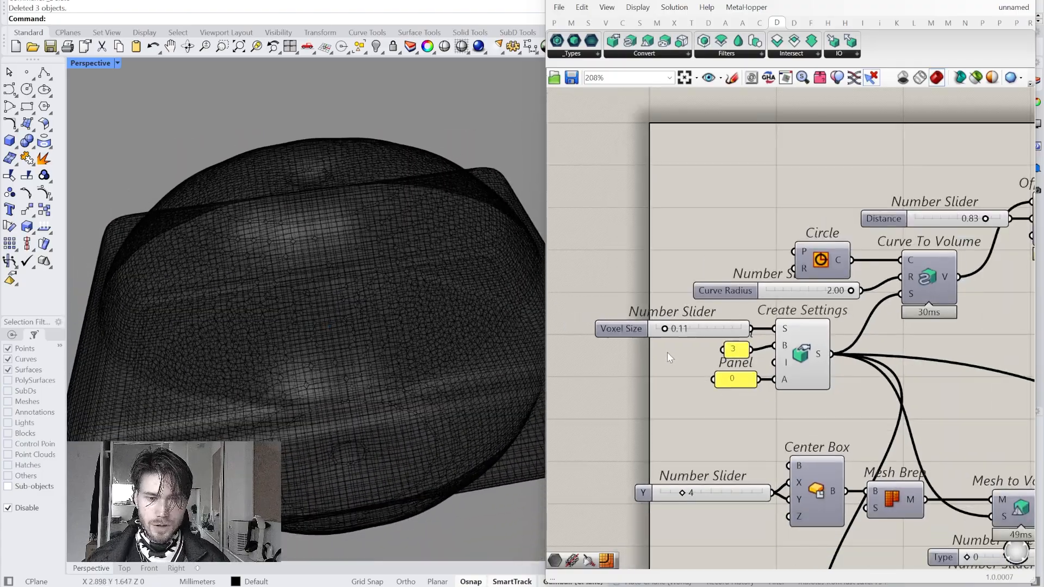
scroll(667, 352, "down", 3)
right_click_drag(866, 514, 771, 381)
right_click_drag(981, 330, 857, 367)
scroll(933, 325, "up", 3)
left_click(886, 294)
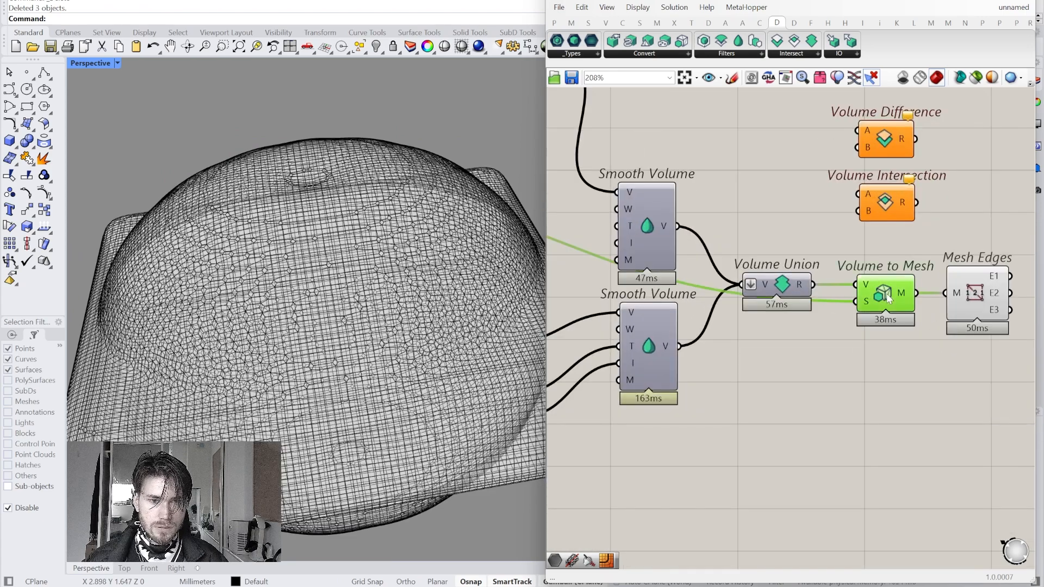
left_click_drag(979, 375, 822, 252)
right_click(792, 205)
left_click(802, 224)
left_click(776, 206)
Step: Move the VolumeCurveFromPoints cluster and its neighbouring clusters to the empty canvas area beside the hand-drawn sketches
scroll(776, 205, "down", 5)
right_click_drag(715, 432, 779, 328)
scroll(731, 416, "up", 2)
right_click_drag(735, 419, 749, 325)
scroll(730, 376, "down", 5)
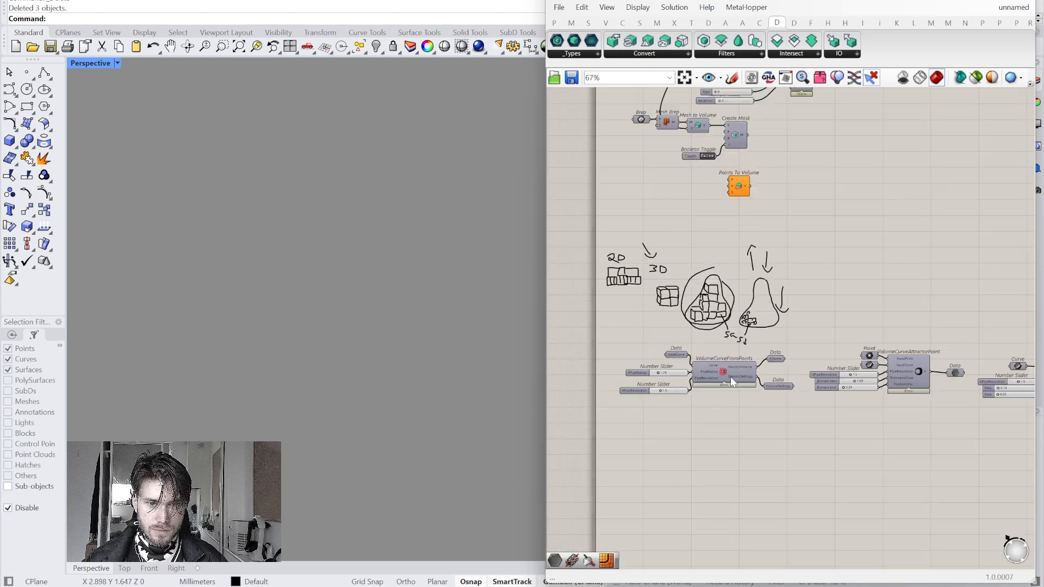
left_click_drag(639, 363, 637, 363)
left_click_drag(723, 376, 953, 318)
right_click_drag(912, 363, 718, 380)
Step: Explode the VolumeCurveFromPoints cluster and move the InputCurve parameter clear of the Division component
left_click(723, 375)
scroll(747, 335, "up", 5)
scroll(746, 334, "up", 5)
right_click_drag(766, 340, 807, 344)
scroll(812, 342, "down", 2)
scroll(826, 340, "up", 2)
right_click(833, 333)
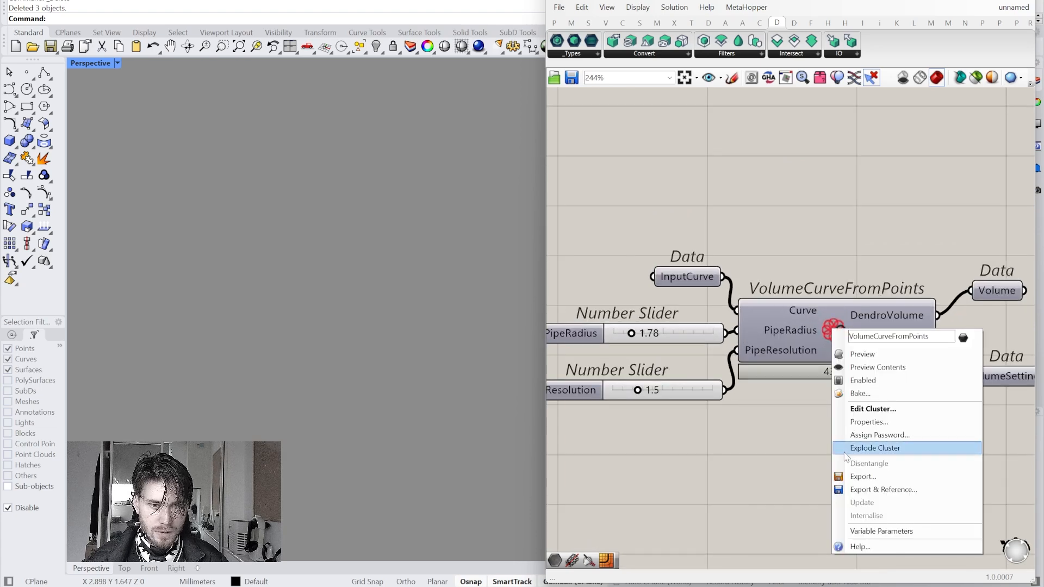
left_click(855, 454)
scroll(788, 391, "down", 2)
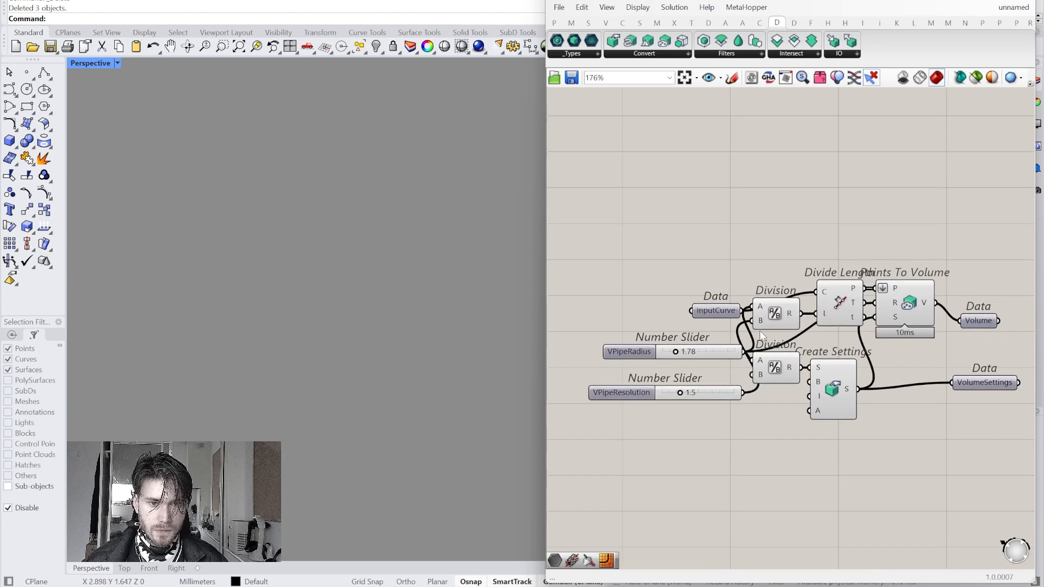
scroll(736, 344, "up", 3)
left_click(694, 304)
Step: Copy the Circle component from the earlier definition beside InputCurve and connect its output to InputCurve
scroll(699, 319, "down", 4)
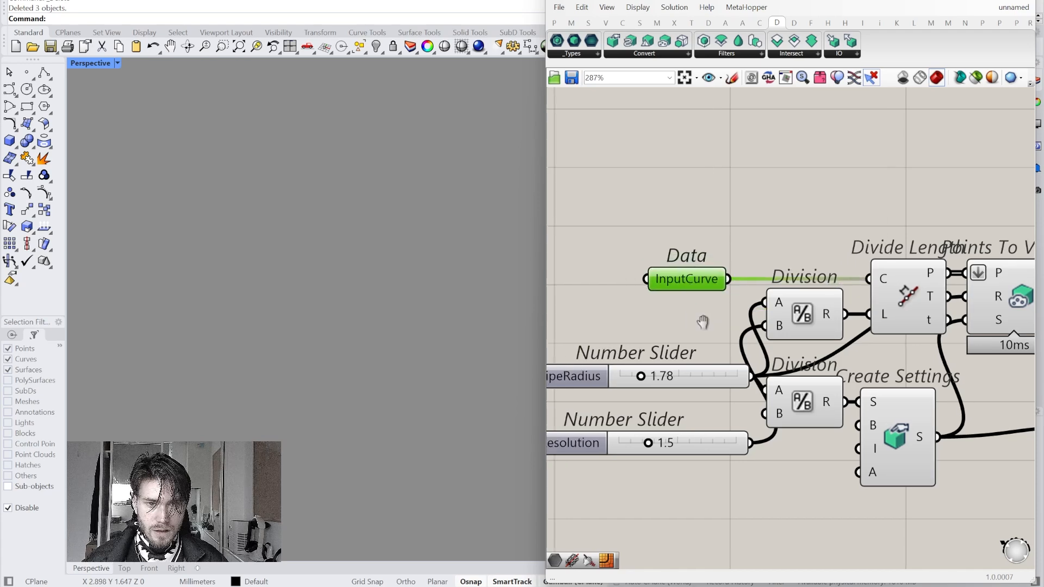
scroll(829, 387, "down", 4)
scroll(805, 391, "up", 3)
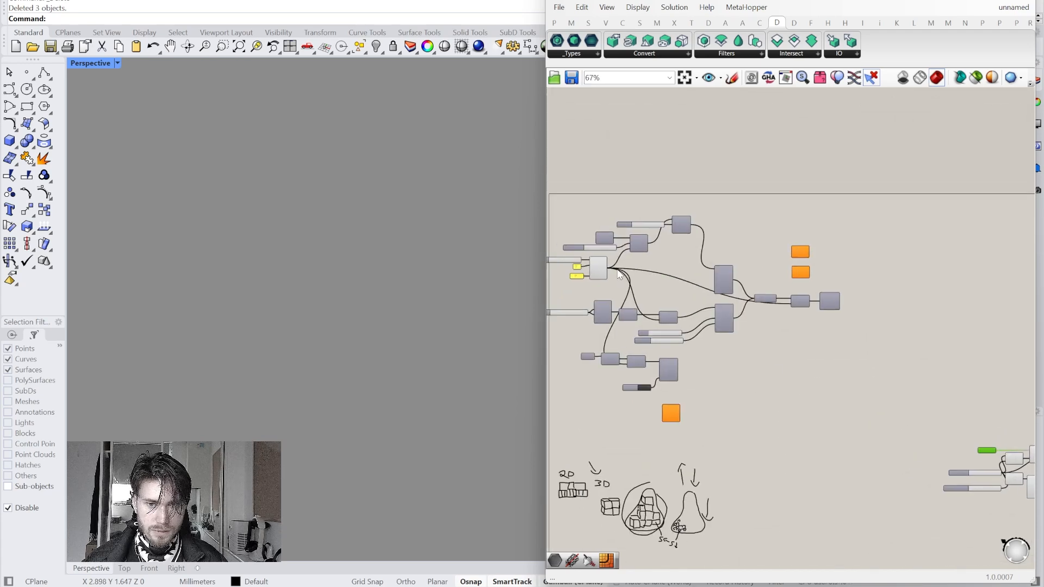
scroll(619, 274, "up", 5)
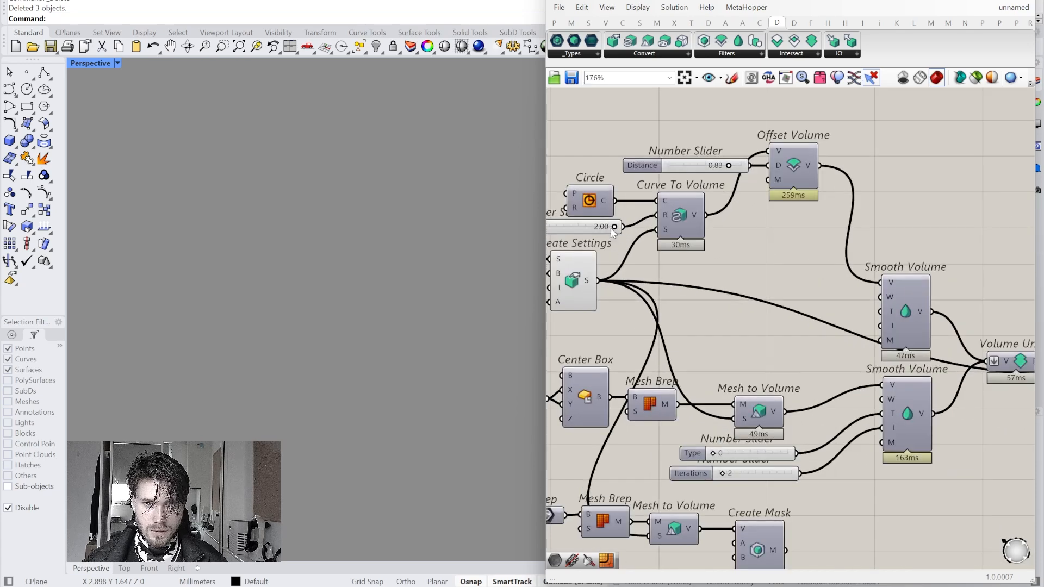
scroll(589, 212, "down", 4)
right_click_drag(1019, 476, 851, 422)
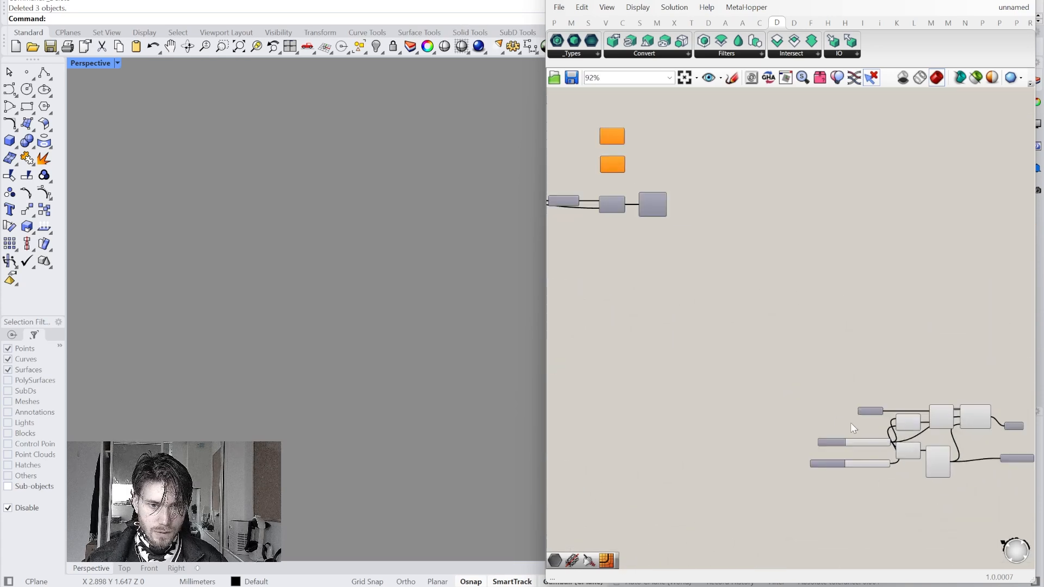
scroll(865, 435, "up", 6)
key("ctrl+v")
left_click_drag(791, 332, 747, 363)
left_click_drag(782, 359, 820, 355)
left_click_drag(748, 360, 758, 353)
right_click_drag(759, 353, 791, 357)
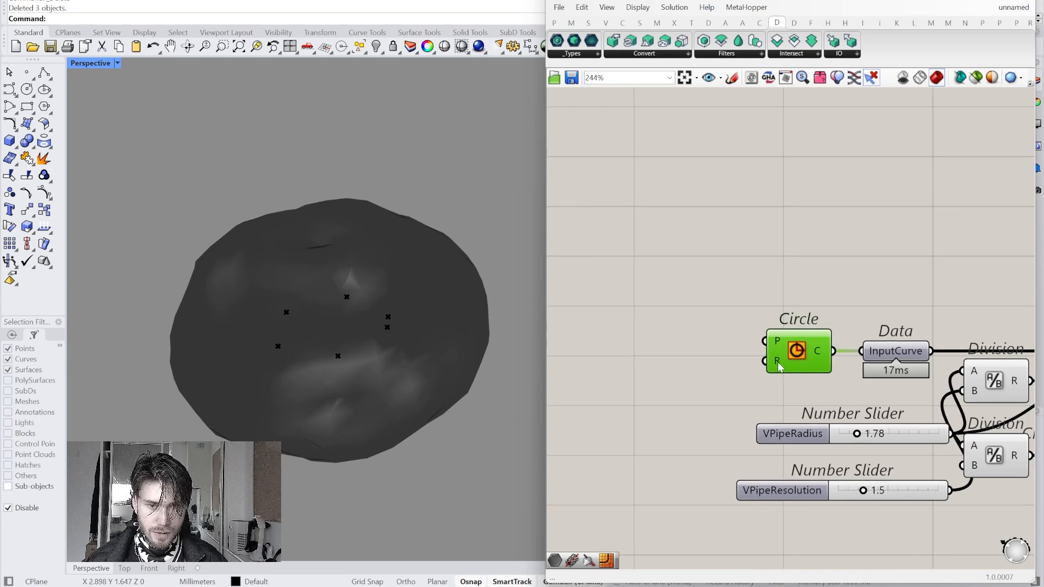
Step: Add a number slider starting at 1 and connect it to the copied Circle's radius input
double_click(717, 357)
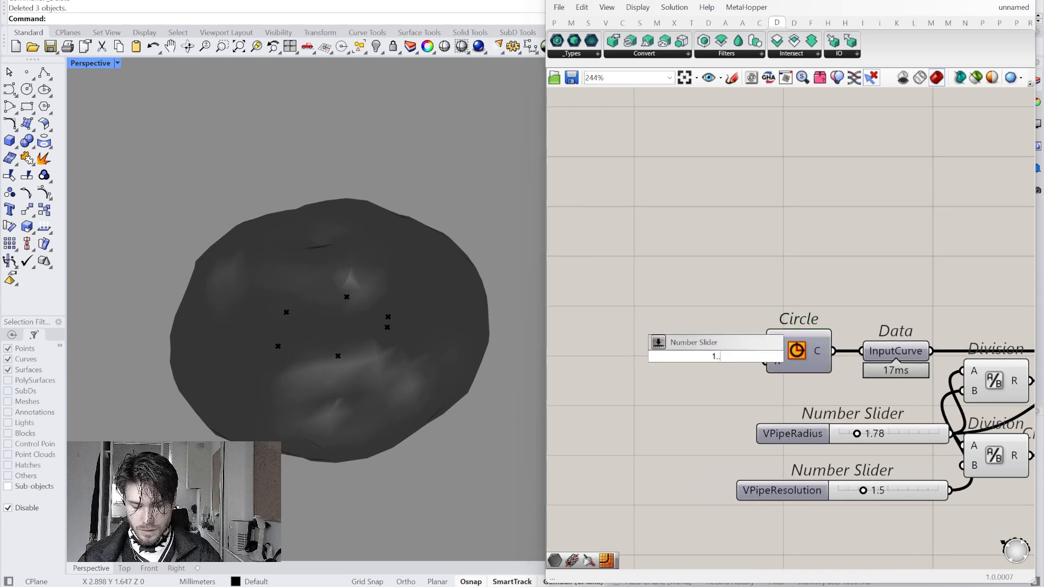
type("1..2")
key("Return")
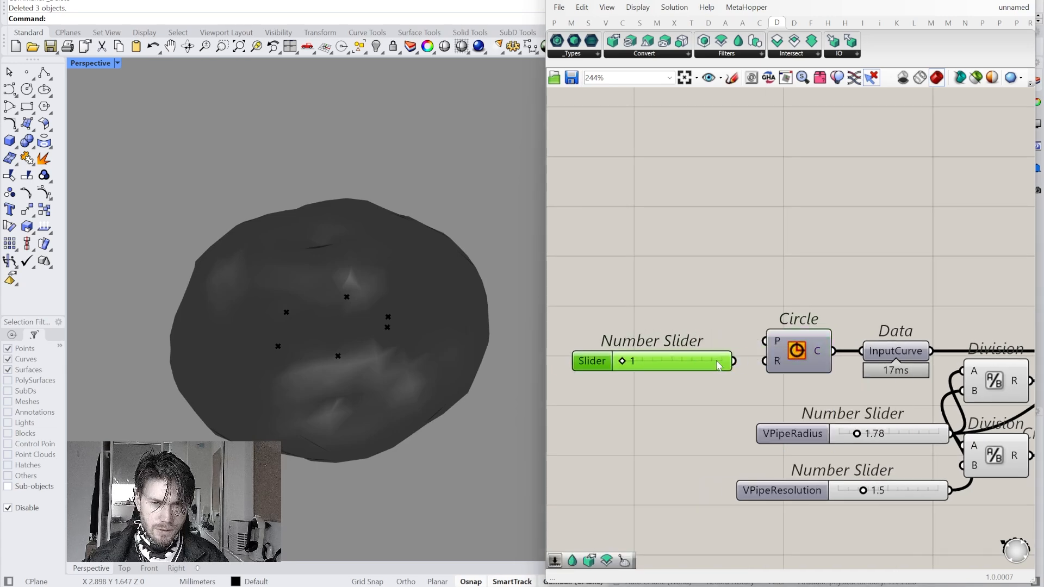
scroll(743, 387, "down", 2)
right_click_drag(908, 412, 768, 392)
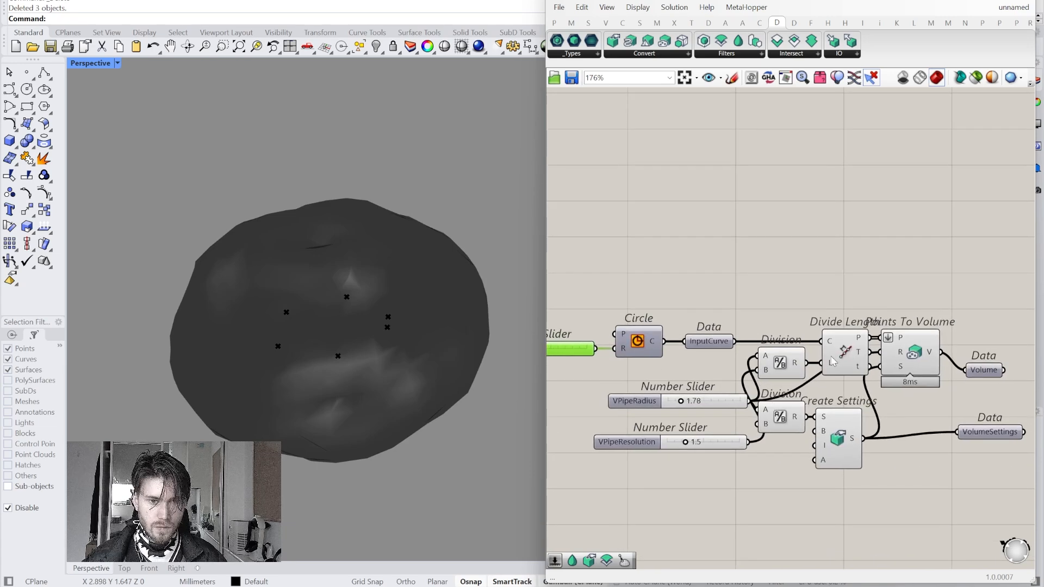
Step: Space the Points To Volume component and its Volume output away from the Divide Length component
left_click(827, 301)
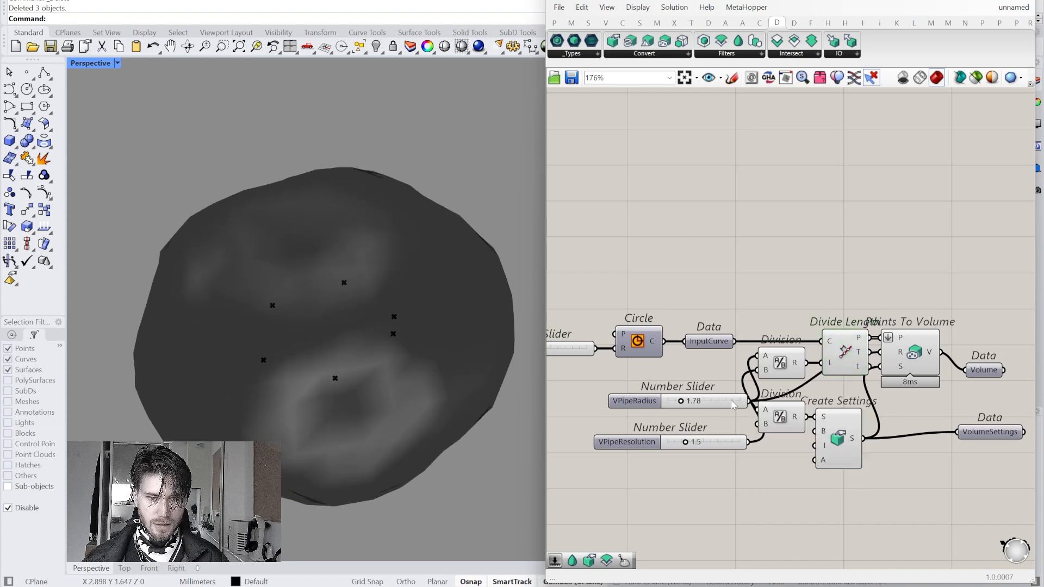
scroll(840, 378, "up", 1)
right_click_drag(843, 353, 737, 352)
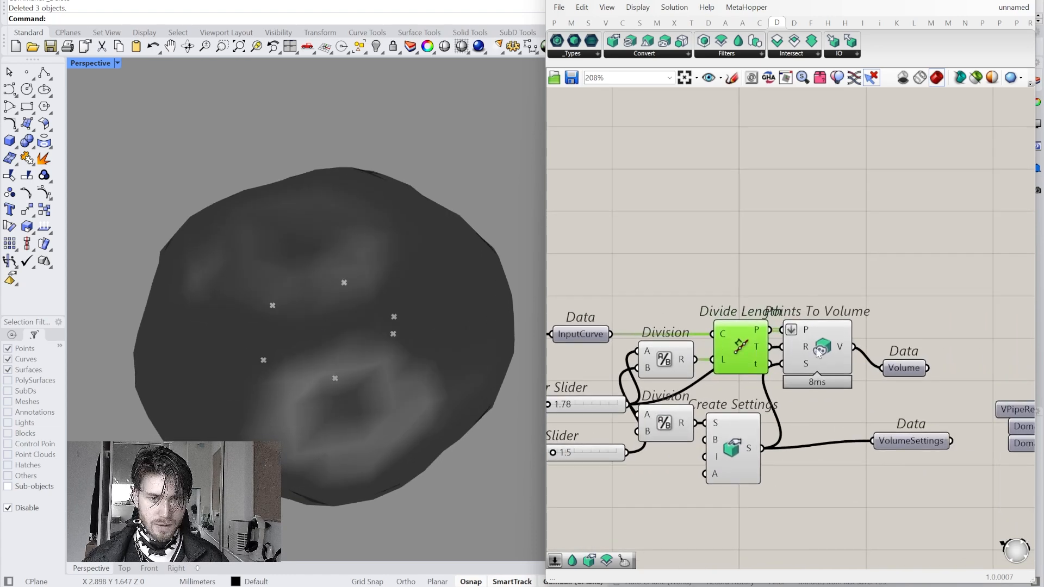
left_click_drag(824, 349, 839, 350)
left_click_drag(901, 369, 925, 347)
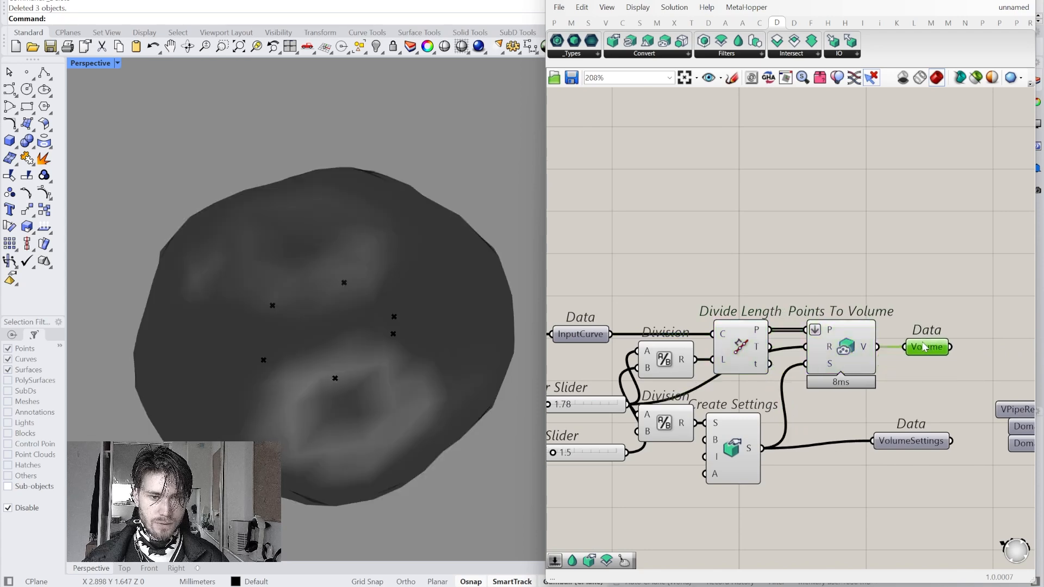
Step: Set the Circle's Radius slider to 6
right_click_drag(814, 452, 927, 441)
scroll(927, 441, "down", 1)
right_click_drag(695, 425, 828, 432)
scroll(650, 363, "up", 3)
scroll(715, 369, "up", 1)
left_click_drag(724, 363, 746, 366)
scroll(305, 332, "down", 5)
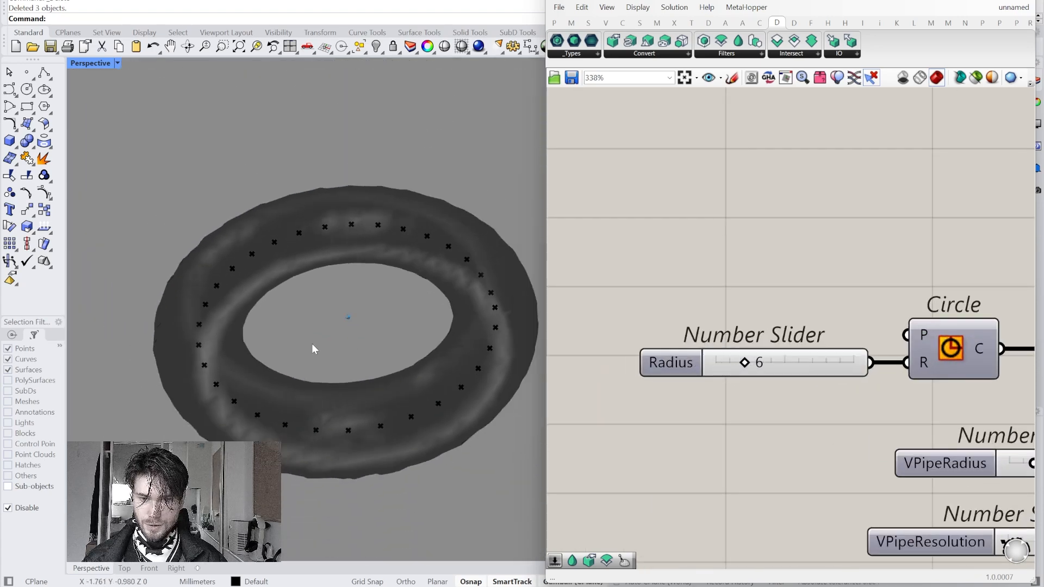
Step: Highlight the Divide Length points along the torus and space the Create Settings component and its Division apart from the sliders
right_click_drag(874, 399, 633, 405)
right_click_drag(1031, 404, 767, 398)
left_click(848, 376)
scroll(841, 372, "down", 2)
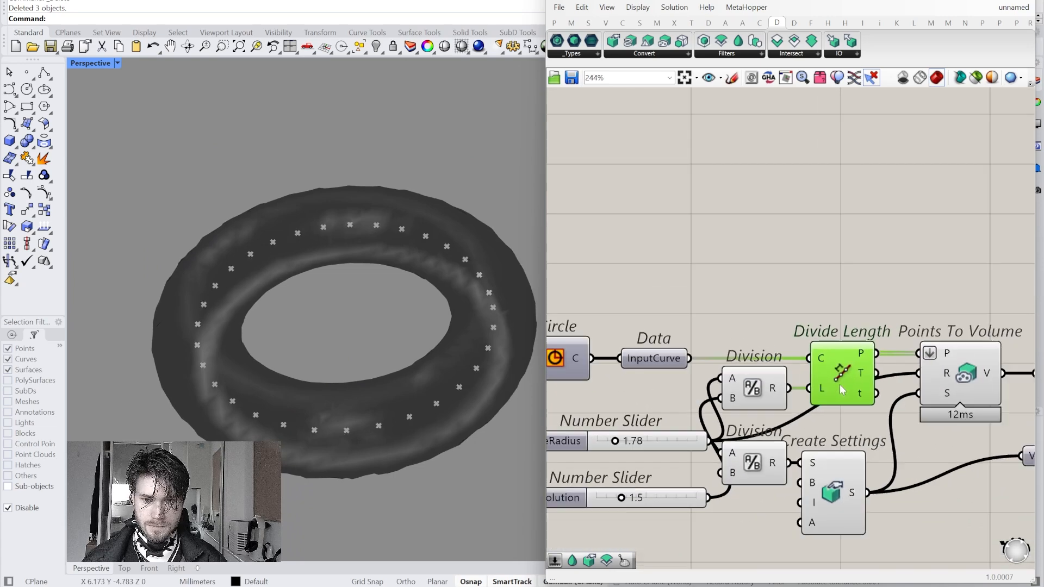
right_click_drag(842, 387, 830, 331)
left_click_drag(818, 440, 850, 448)
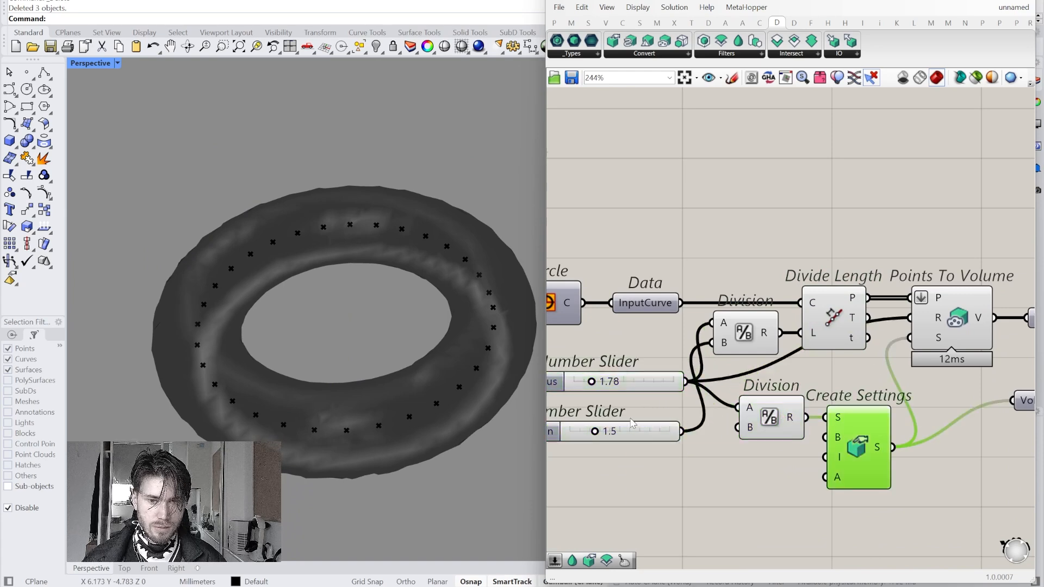
right_click_drag(633, 423, 732, 417)
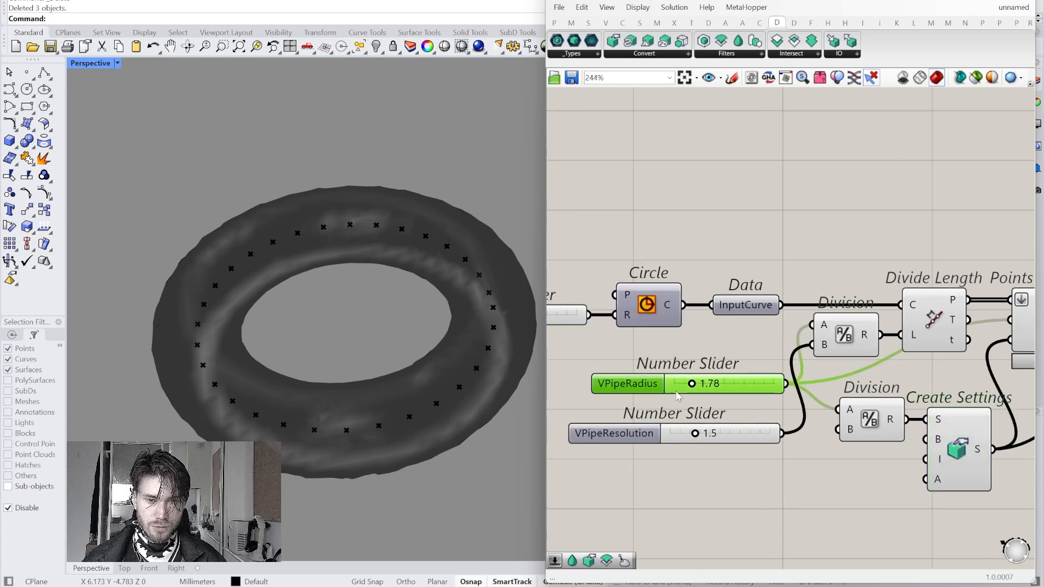
Step: Duplicate the Points To Volume and Create Settings components and place the copies below the originals
right_click_drag(874, 397, 821, 408)
scroll(806, 397, "down", 2)
left_click(900, 324, "shift")
right_click_drag(900, 325, 896, 307)
key("ctrl+c")
key("ctrl+v")
left_click_drag(892, 332, 853, 512)
left_click(894, 452)
right_click_drag(795, 393, 818, 349)
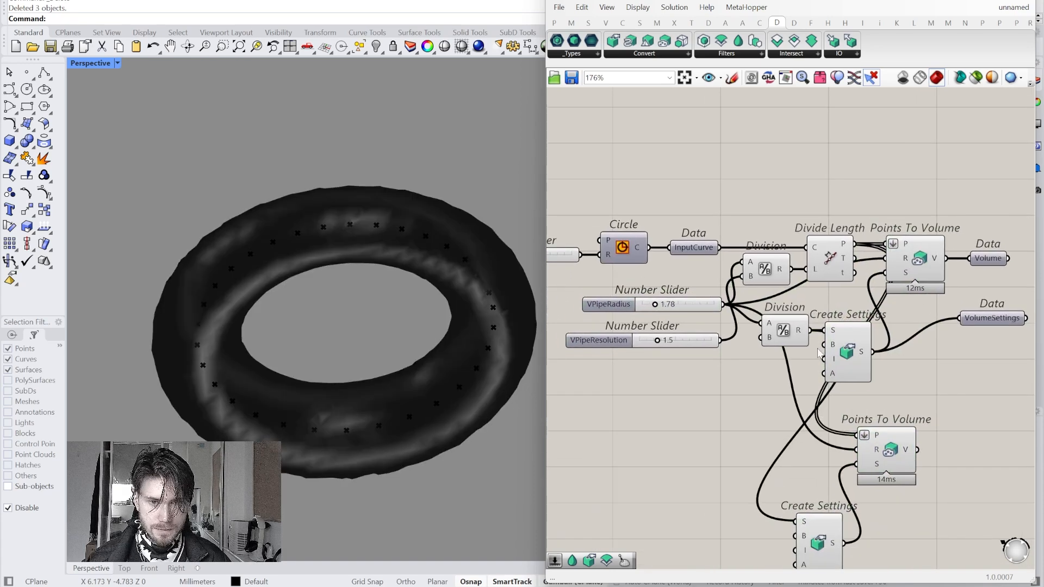
right_click_drag(810, 427, 809, 368)
scroll(792, 415, "up", 1)
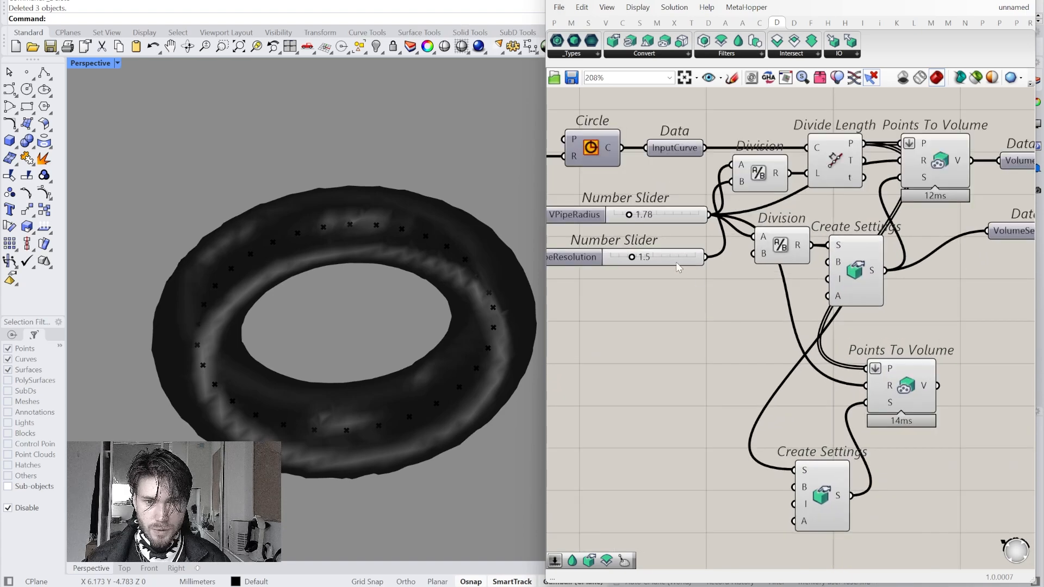
Step: Duplicate the VPipeRadius and VPipeResolution sliders and wire them to the copied Points To Volume radius and Create Settings voxel size
left_click_drag(678, 223, 713, 438)
left_click(753, 442)
scroll(753, 442, "up", 2)
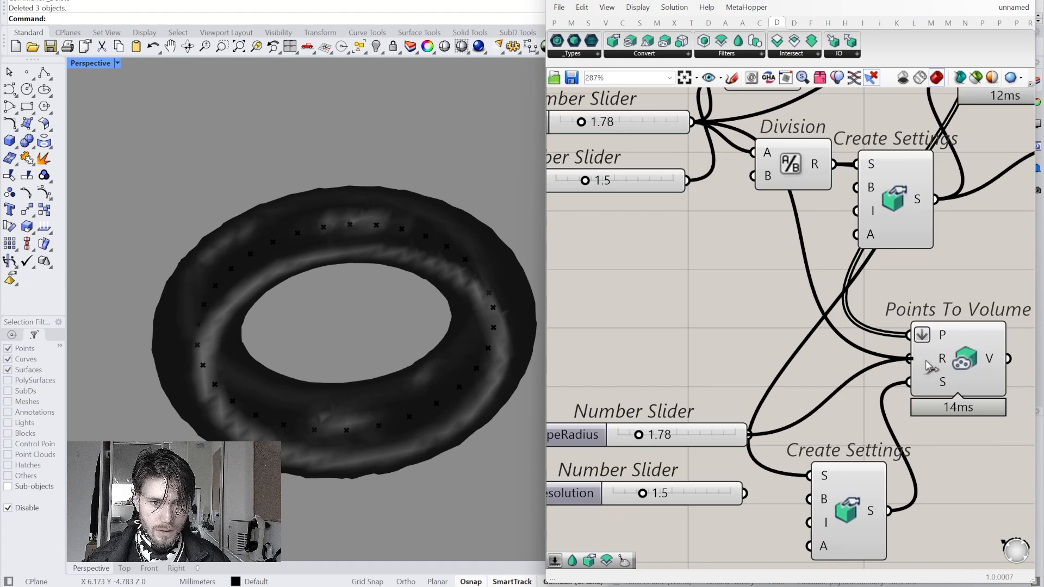
left_click(709, 491)
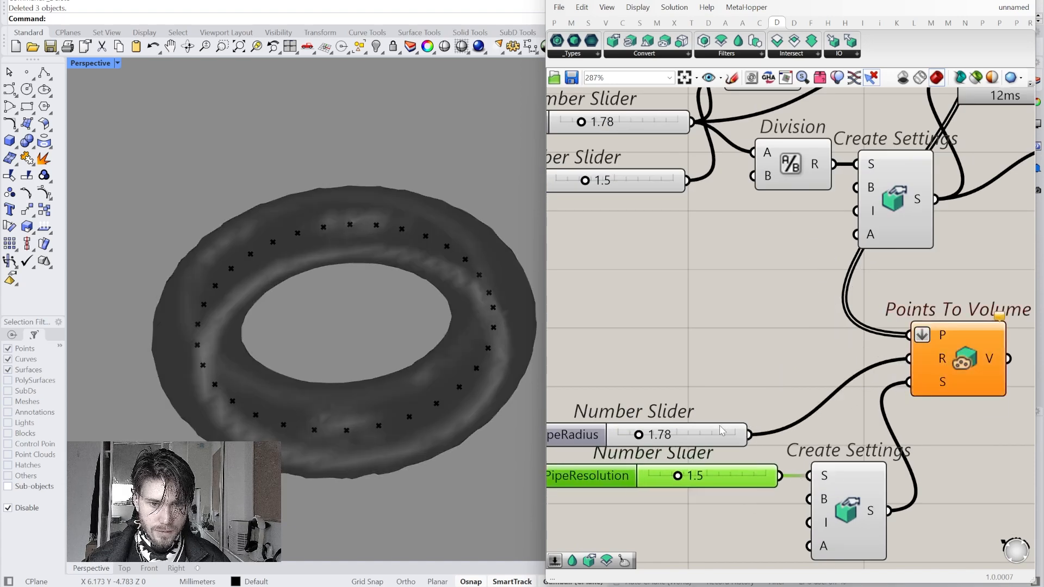
left_click_drag(722, 430, 757, 421)
right_click_drag(762, 412, 747, 412)
Step: Read the warning on the copied Points To Volume component and compare its radius and voxel size sliders
right_click_drag(929, 373, 871, 370)
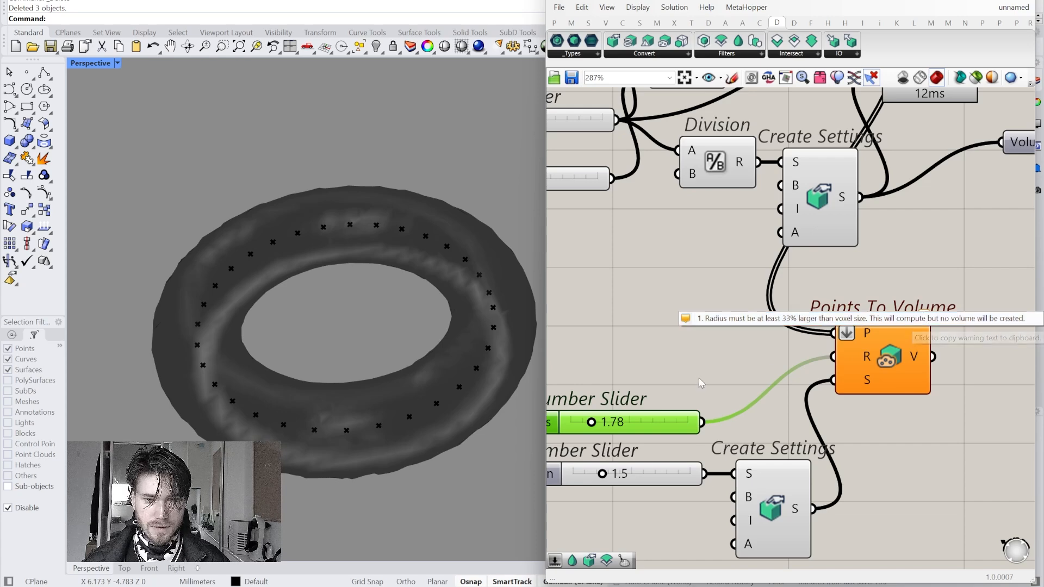
scroll(658, 402, "up", 4)
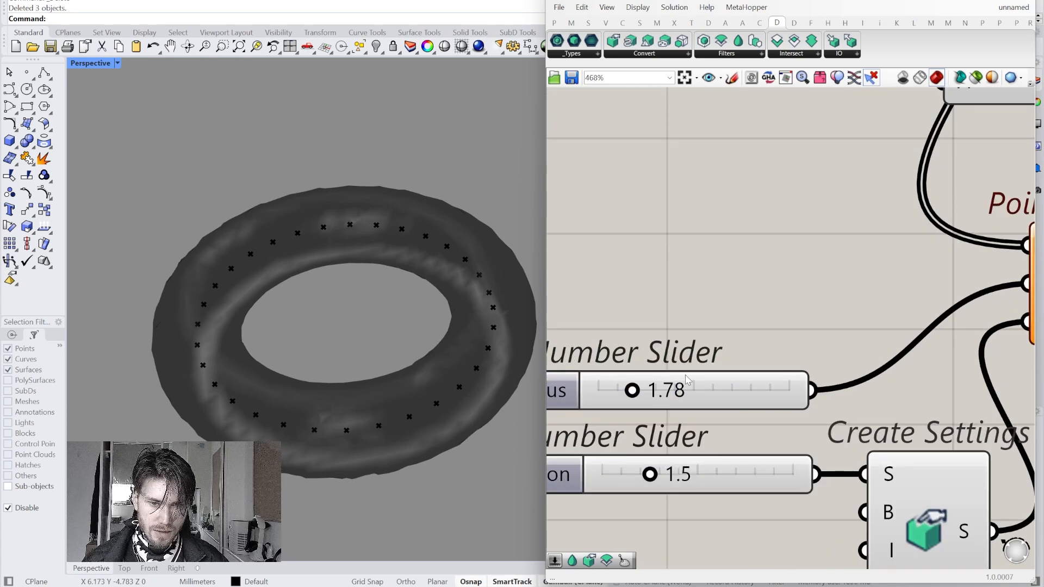
scroll(755, 362, "down", 1)
right_click_drag(742, 390, 692, 385)
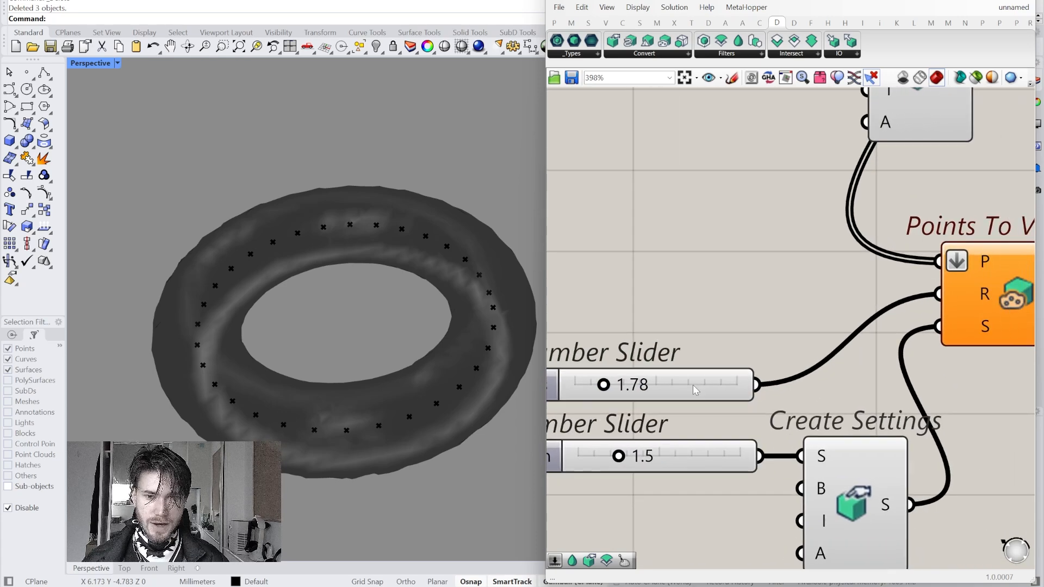
scroll(693, 385, "down", 4)
left_click(895, 310)
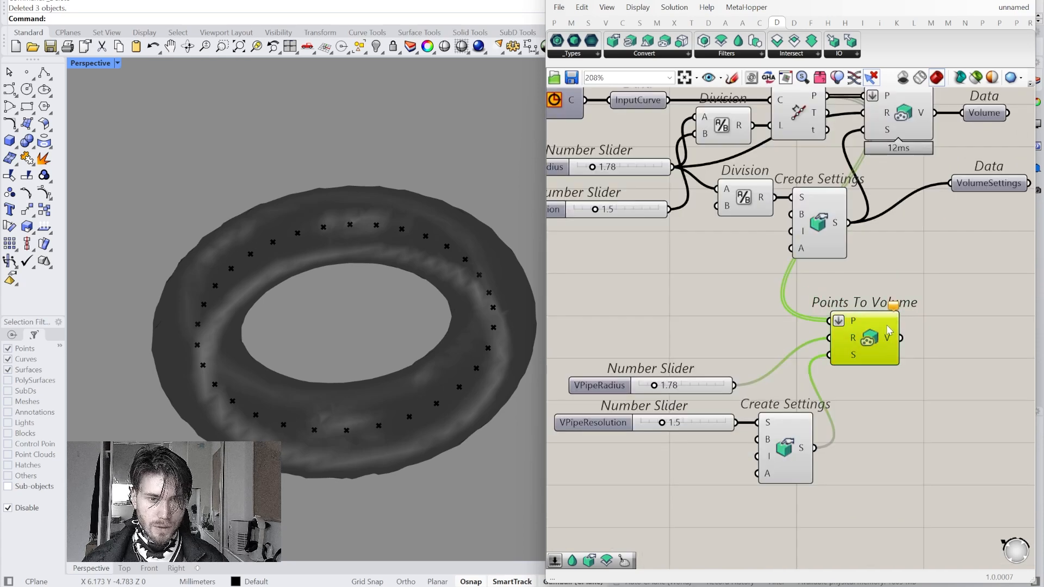
scroll(673, 399, "up", 2)
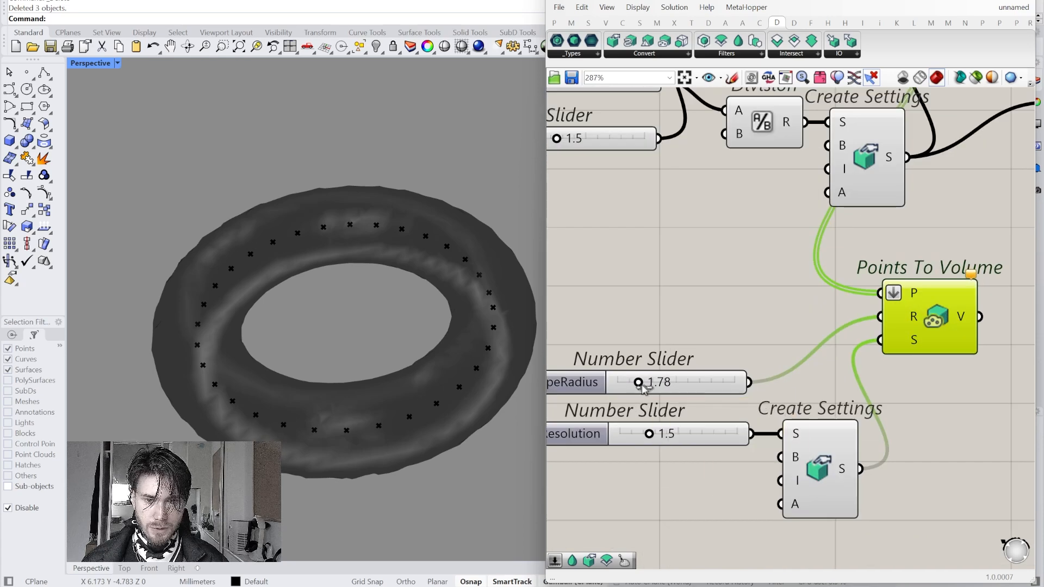
Step: Test the copied Points To Volume component with a VPipeRadius of 2.61 and of 1.81
left_click_drag(646, 384, 652, 385)
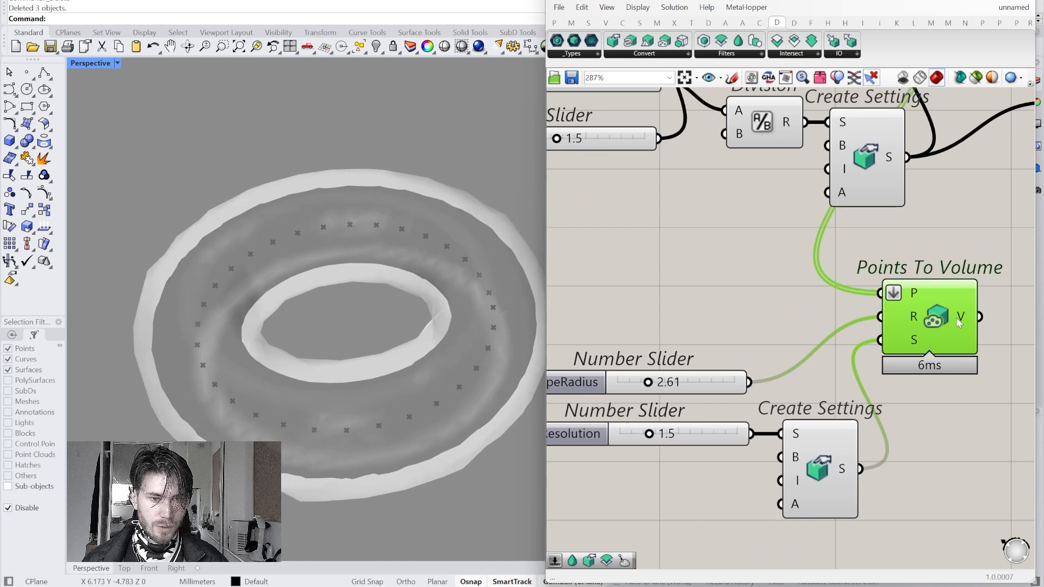
scroll(654, 390, "up", 1)
right_click_drag(653, 391, 717, 381)
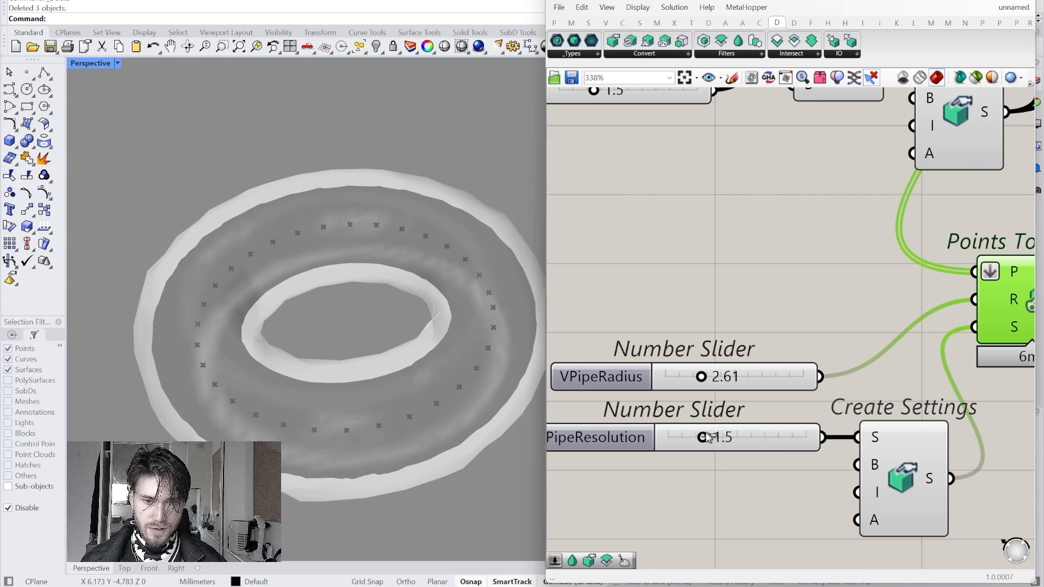
mouse_move(709, 392)
left_mouse_down()
mouse_move(791, 392)
mouse_move(695, 392)
left_mouse_up()
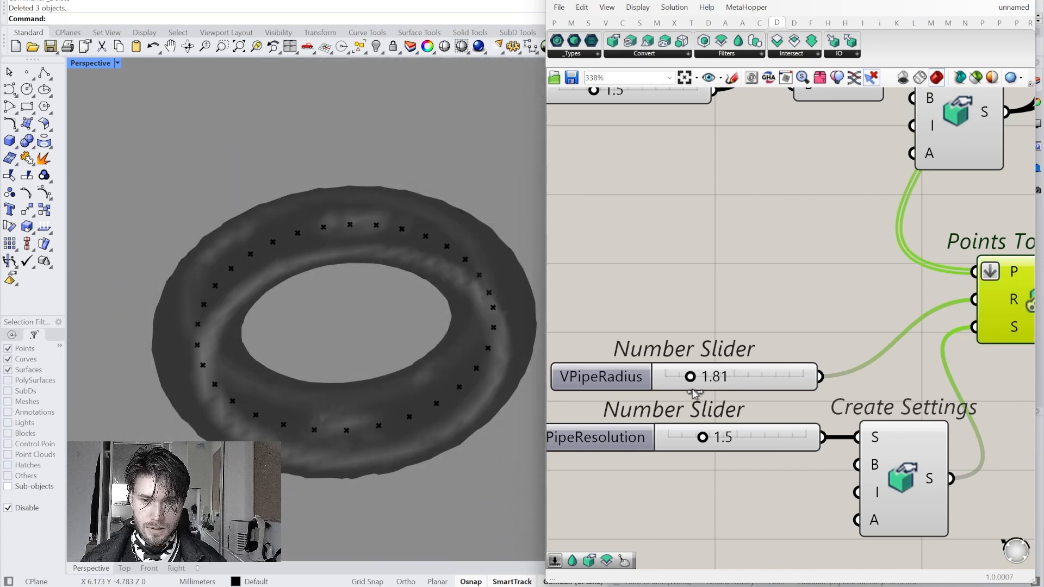
Step: Delete the duplicated sliders, Create Settings and Points To Volume components and return to the original pipe definition
scroll(693, 395, "down", 4)
left_click_drag(914, 468, 694, 330)
key("Delete")
right_click_drag(693, 325, 731, 415)
scroll(732, 388, "down", 2)
scroll(742, 384, "up", 4)
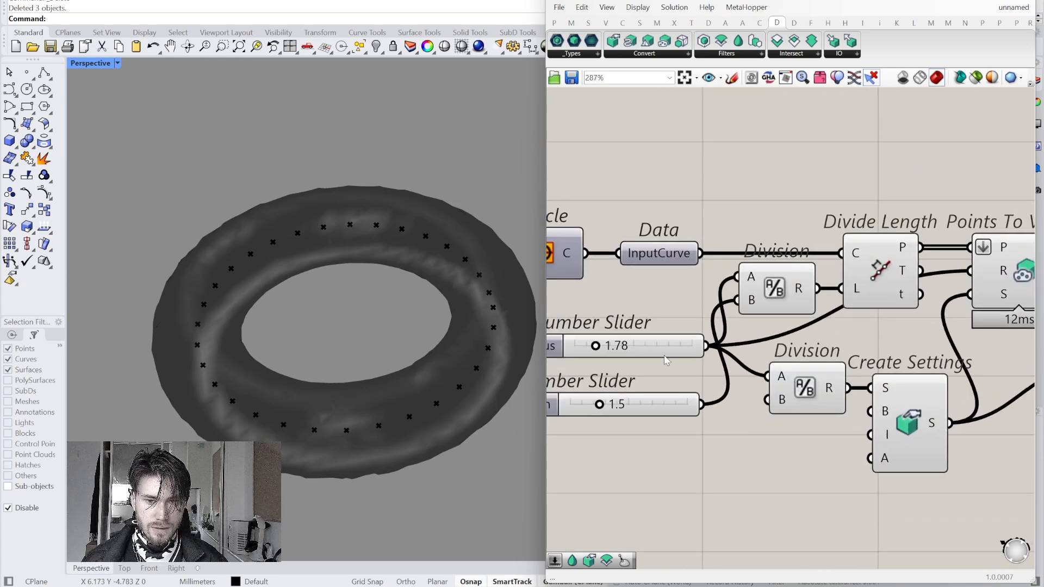
Step: Set VPipeResolution to 1.0 and inspect the surface of the resulting pipe ring
left_click(661, 350)
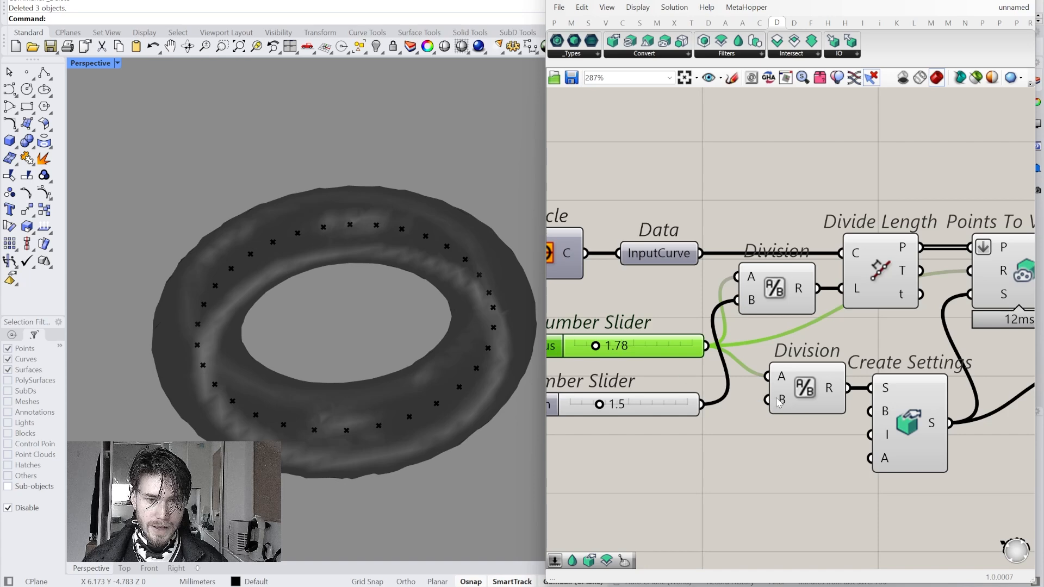
mouse_move(780, 403)
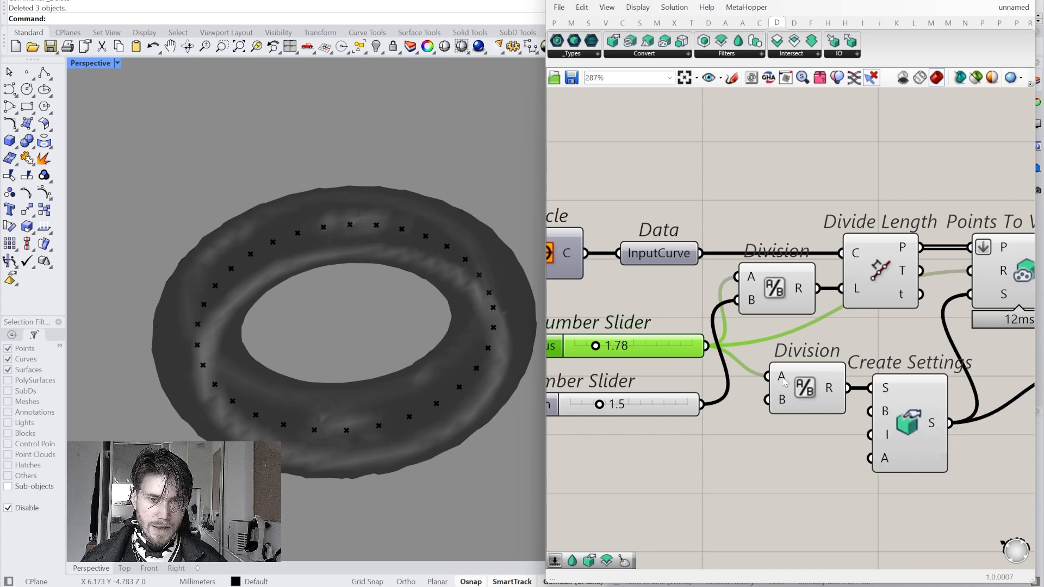
scroll(819, 418, "down", 1)
scroll(706, 442, "up", 3)
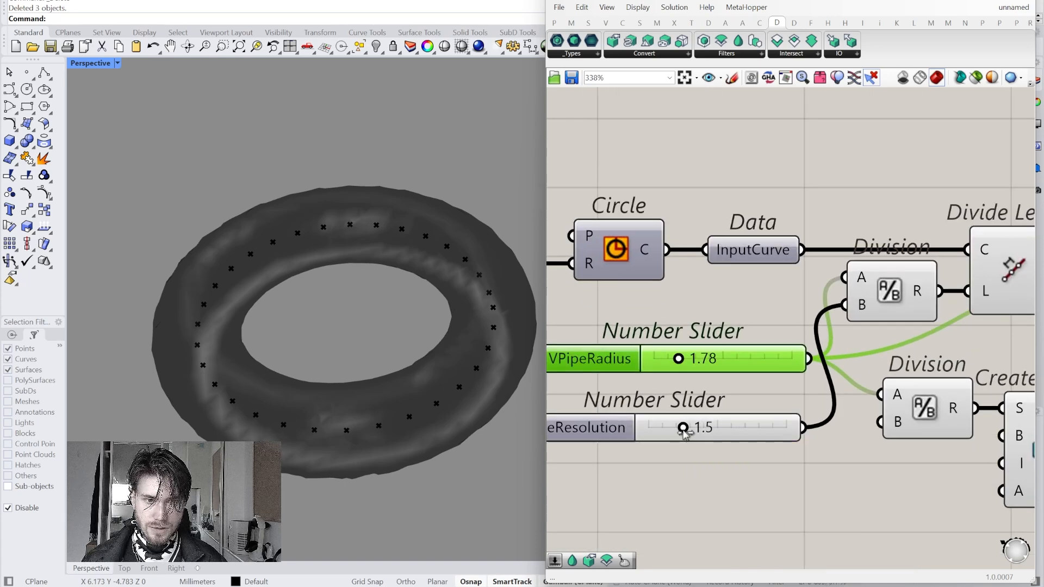
left_click_drag(685, 433, 652, 437)
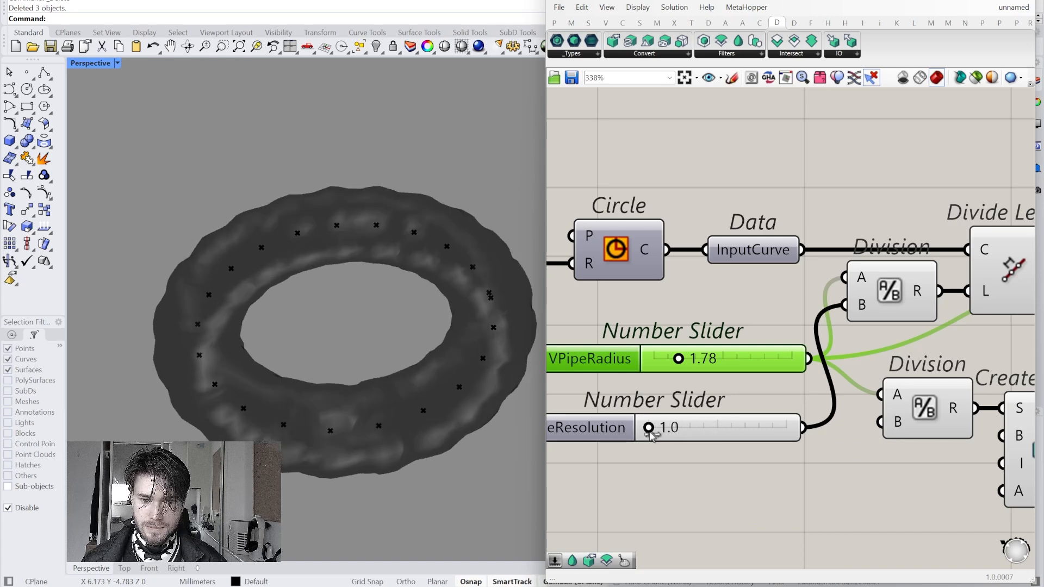
right_click_drag(361, 442, 369, 483)
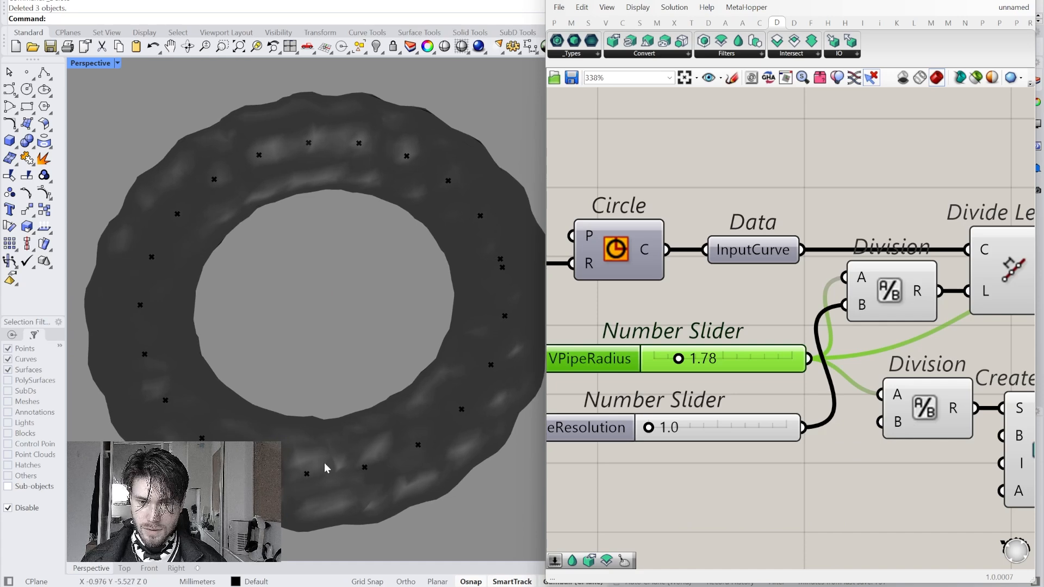
right_click_drag(352, 422, 424, 456)
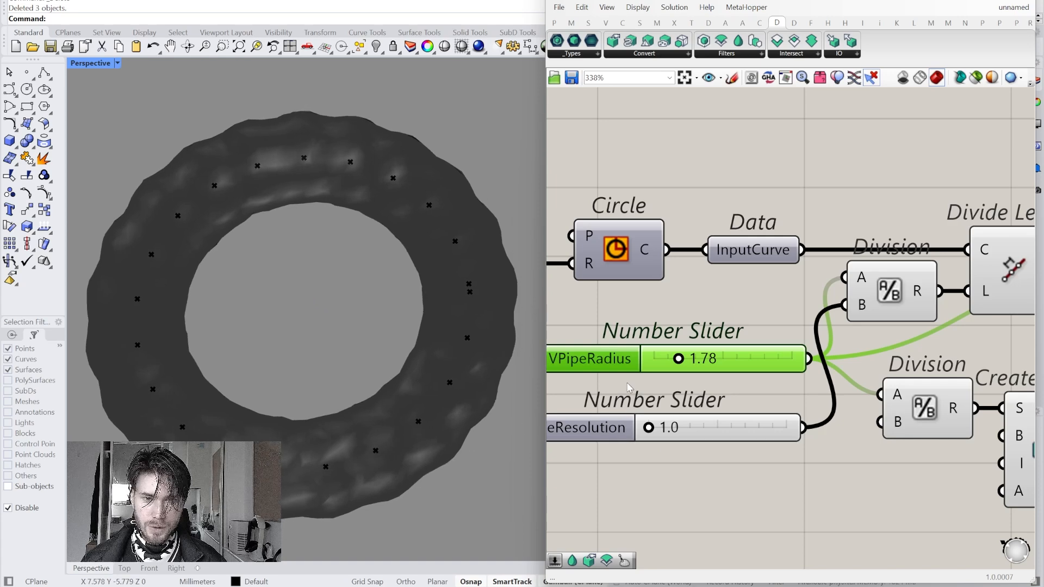
Step: Set VPipeResolution to 1.5 and VPipeRadius to 1.74
right_click_drag(599, 255, 816, 262)
scroll(580, 286, "up", 3)
mouse_move(580, 285)
left_mouse_down()
mouse_move(566, 291)
mouse_move(587, 292)
left_mouse_up()
scroll(592, 305, "down", 4)
right_click_drag(604, 321, 555, 319)
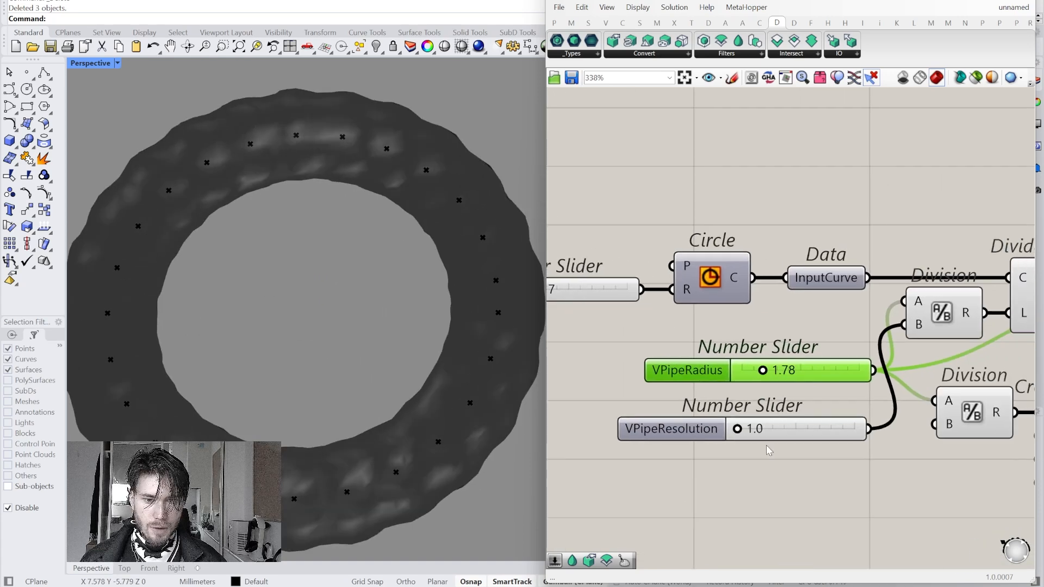
scroll(726, 427, "up", 2)
left_click_drag(726, 427, 764, 425)
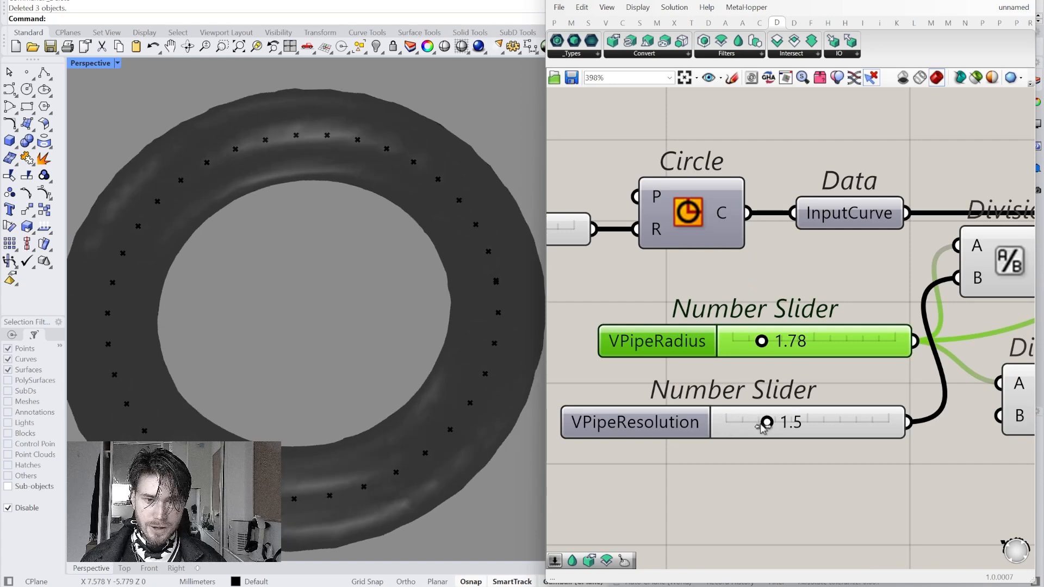
scroll(782, 422, "down", 3)
scroll(628, 395, "up", 2)
mouse_move(623, 393)
left_mouse_down()
mouse_move(613, 396)
mouse_move(661, 398)
mouse_move(607, 402)
mouse_move(630, 400)
left_mouse_up()
scroll(630, 400, "down", 3)
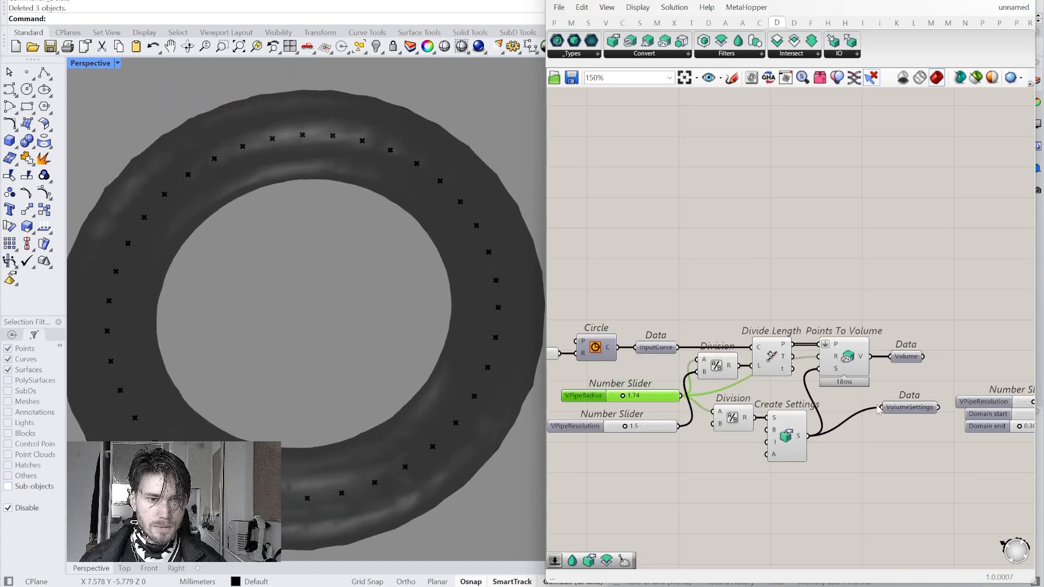
Step: Turn off the preview of the circle pipe definition's components
right_click_drag(925, 411, 816, 411)
scroll(816, 405, "down", 3)
left_click_drag(844, 436, 557, 314)
left_click_drag(794, 380, 710, 387)
left_click(777, 348)
right_click_drag(848, 362, 757, 361)
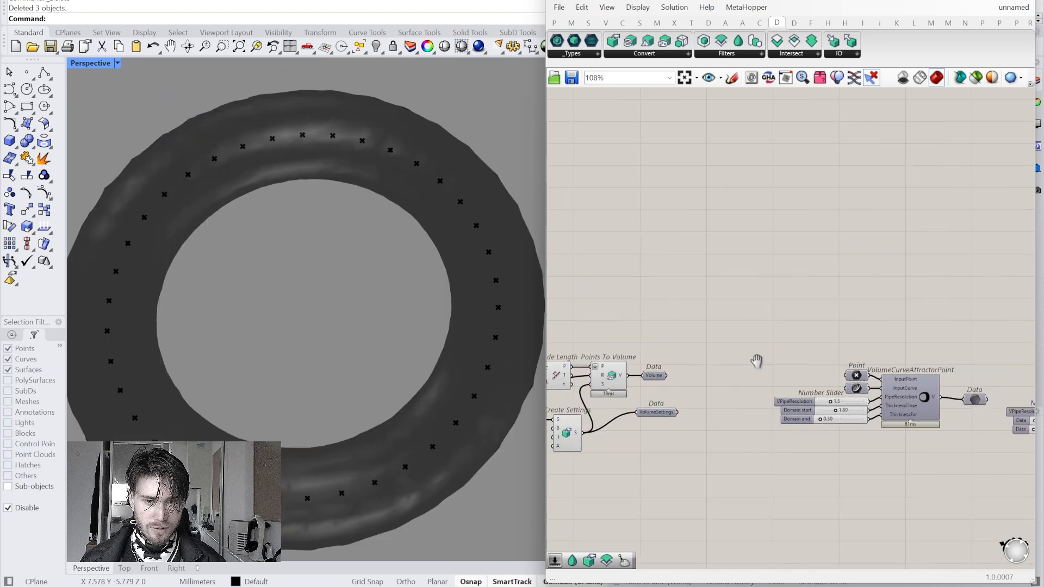
right_click_drag(684, 408, 867, 408)
left_click_drag(846, 470, 651, 298)
right_click(652, 298)
left_click(657, 317)
left_click(892, 331)
right_click_drag(904, 333, 727, 334)
scroll(949, 468, "up", 2)
right_click_drag(949, 467, 701, 417)
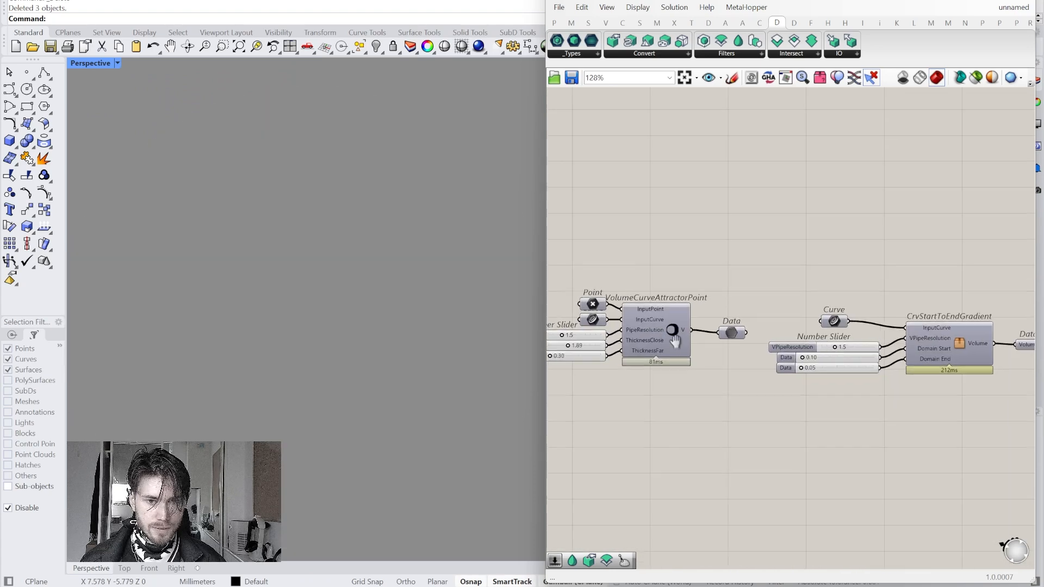
Step: Explode the VolumeCurveAttractorPoint cluster into its components
scroll(660, 334, "up", 3)
right_click_drag(661, 334, 784, 368)
right_click(792, 365)
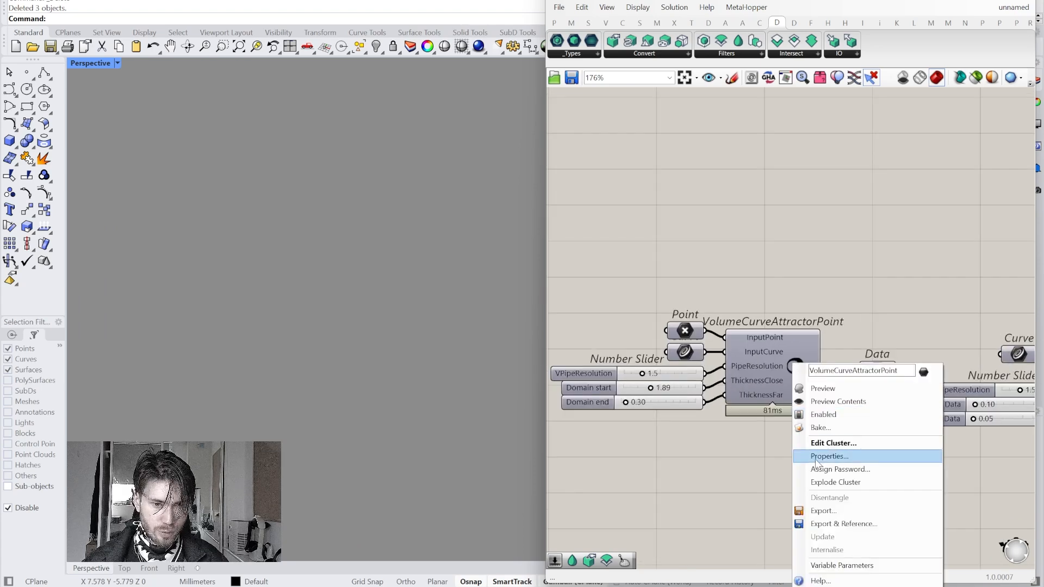
left_click(822, 484)
scroll(565, 292, "down", 3)
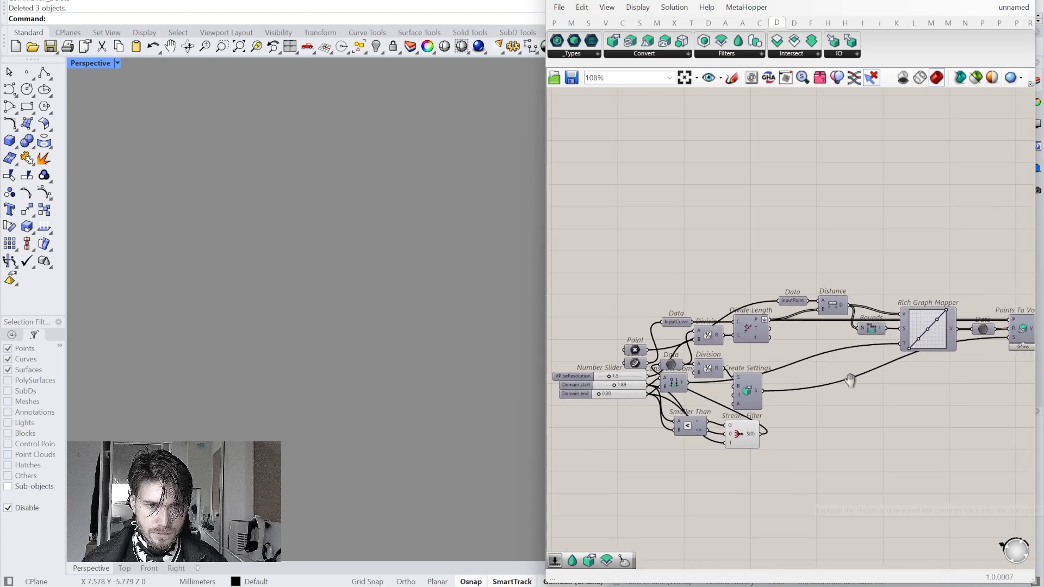
Step: Copy the Radius slider and Circle to the exploded attractor definition and feed the circle into its Curve parameter
left_click_drag(546, 275, 490, 275)
right_click_drag(563, 326, 808, 360)
scroll(813, 359, "down", 1)
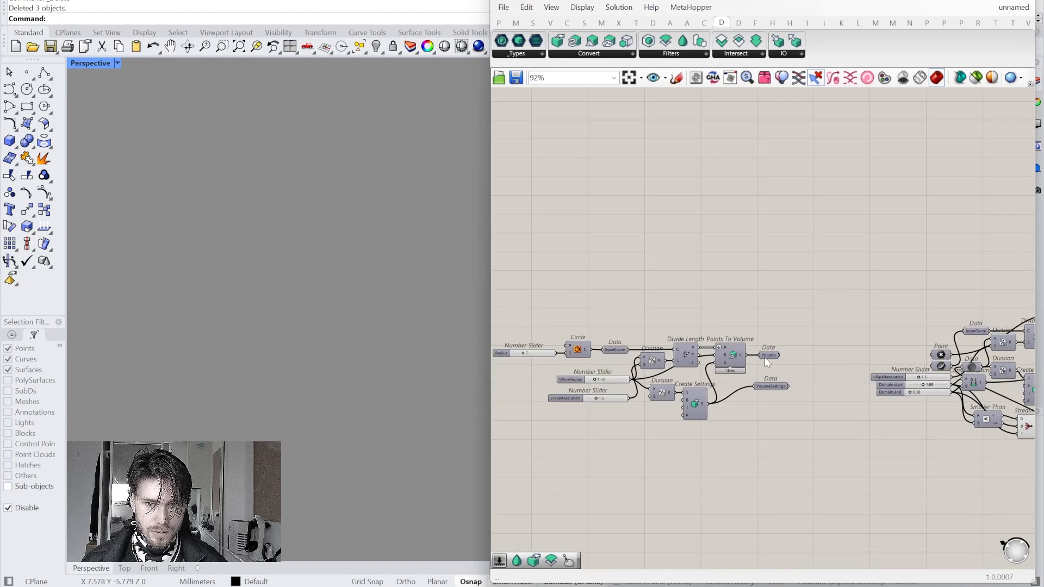
left_click_drag(575, 323, 514, 375)
scroll(722, 310, "up", 8)
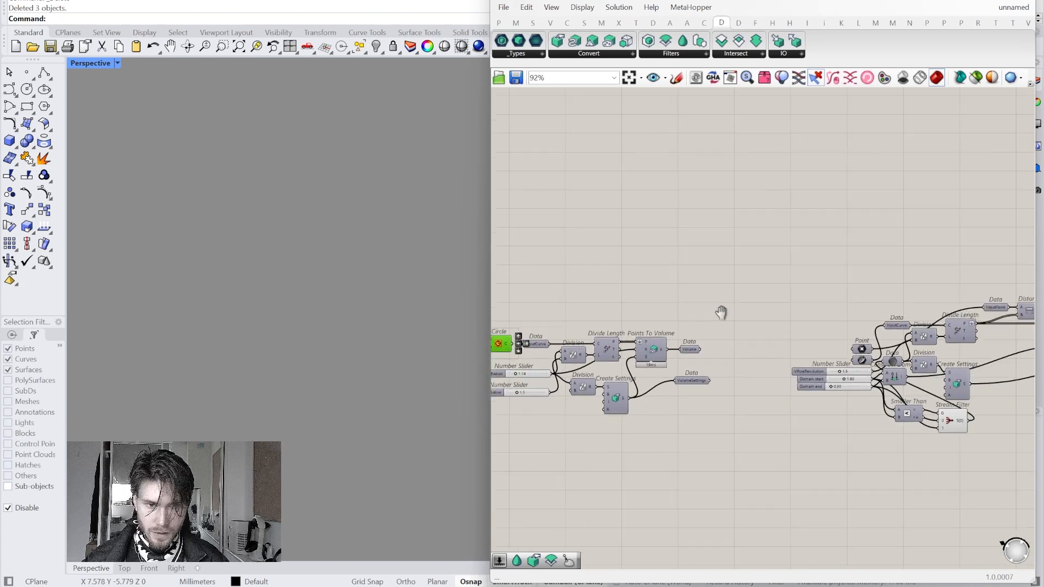
key("ctrl+v")
scroll(886, 339, "down", 2)
right_click_drag(931, 329, 770, 327)
left_click_drag(770, 328, 798, 457)
left_click(750, 420)
Step: Select the attractor Point parameter and move its point across to the opposite side of the ring in the Rhino viewport
left_click(769, 365)
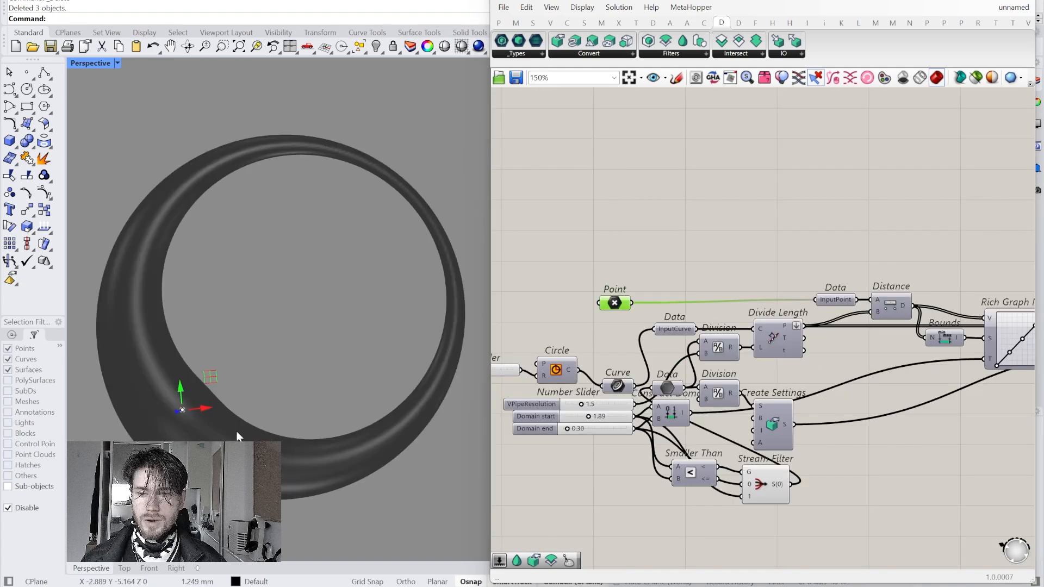
left_click_drag(206, 408, 426, 414)
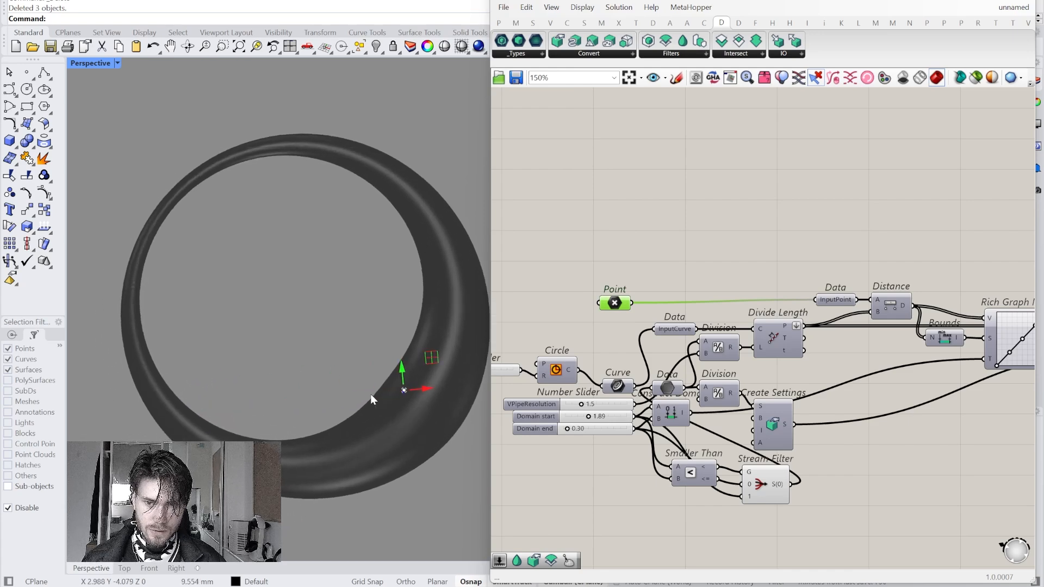
right_click_drag(869, 405, 786, 391)
left_click_drag(490, 275, 443, 272)
right_click_drag(609, 245, 614, 231)
Step: Examine the inputs of Points To Volume and trace the points back towards Divide Length
right_click_drag(839, 357, 758, 359)
scroll(903, 313, "up", 4)
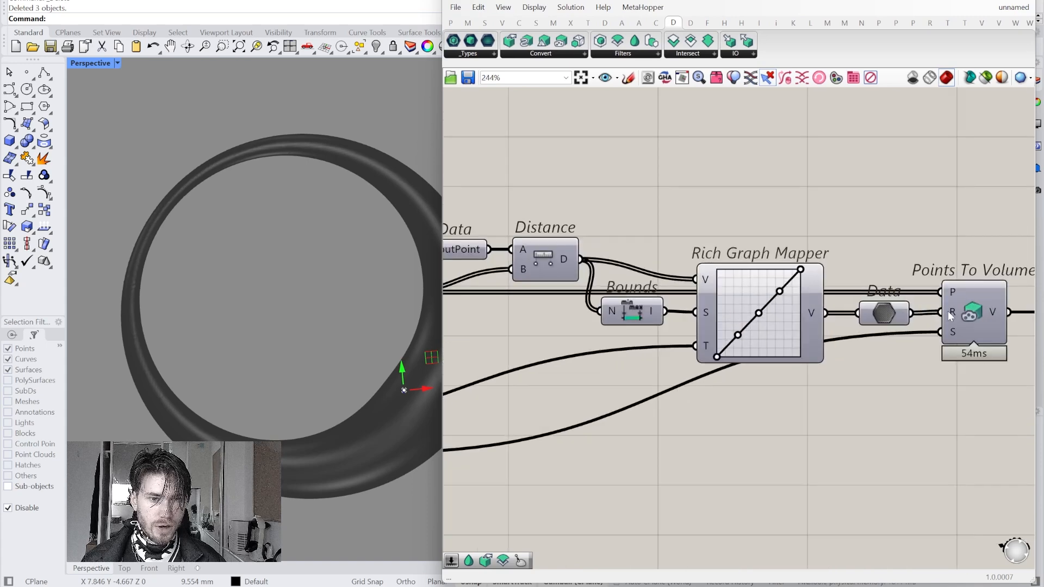
mouse_move(948, 311)
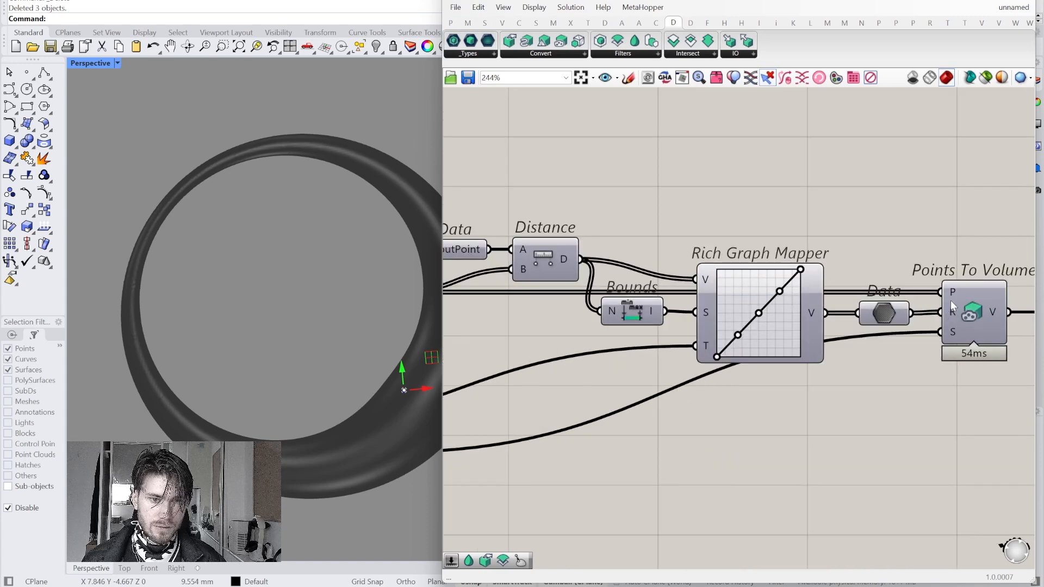
mouse_move(954, 291)
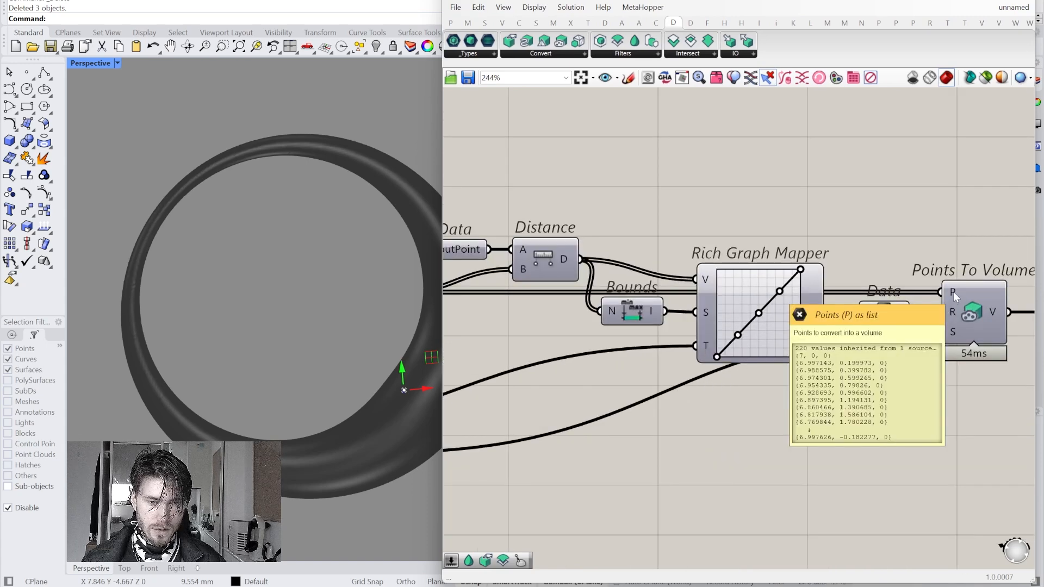
scroll(954, 292, "down", 4)
right_click_drag(539, 351, 676, 356)
scroll(677, 359, "up", 3)
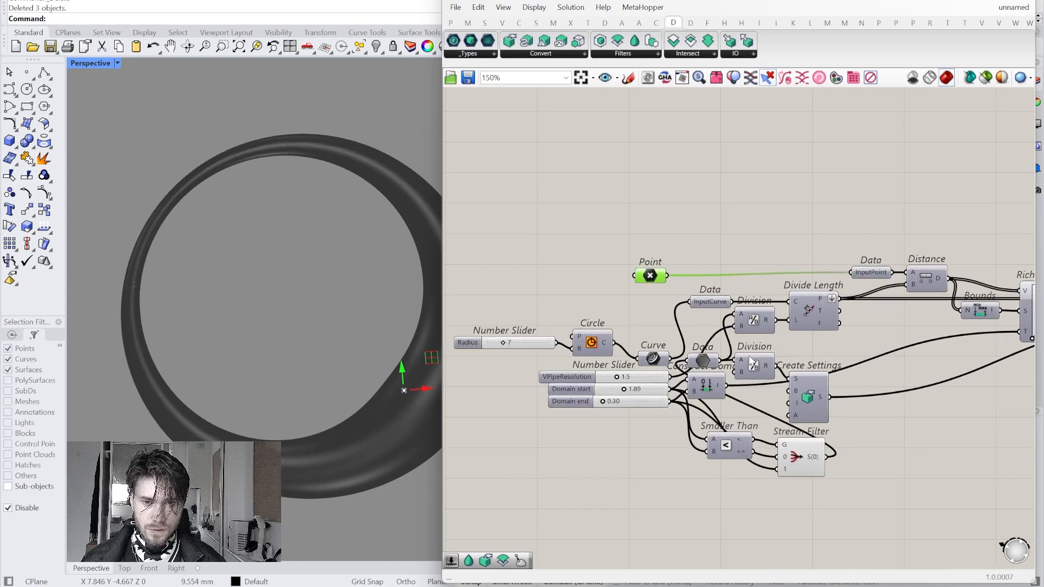
Step: Turn on the preview of Divide Length and trace its points into the Distance component
right_click(816, 305)
left_click(838, 329)
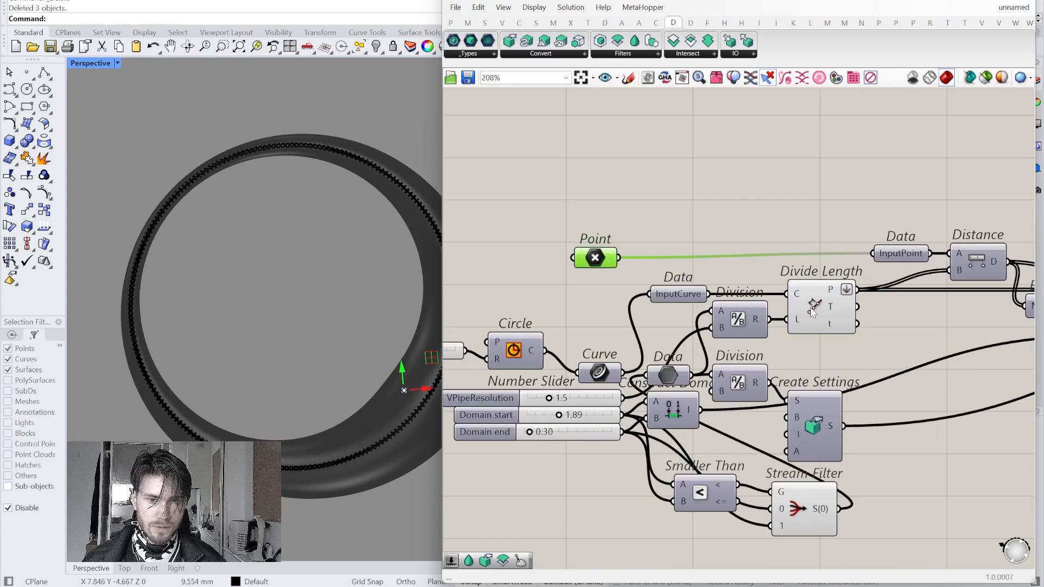
left_click(812, 304)
scroll(625, 440, "up", 4)
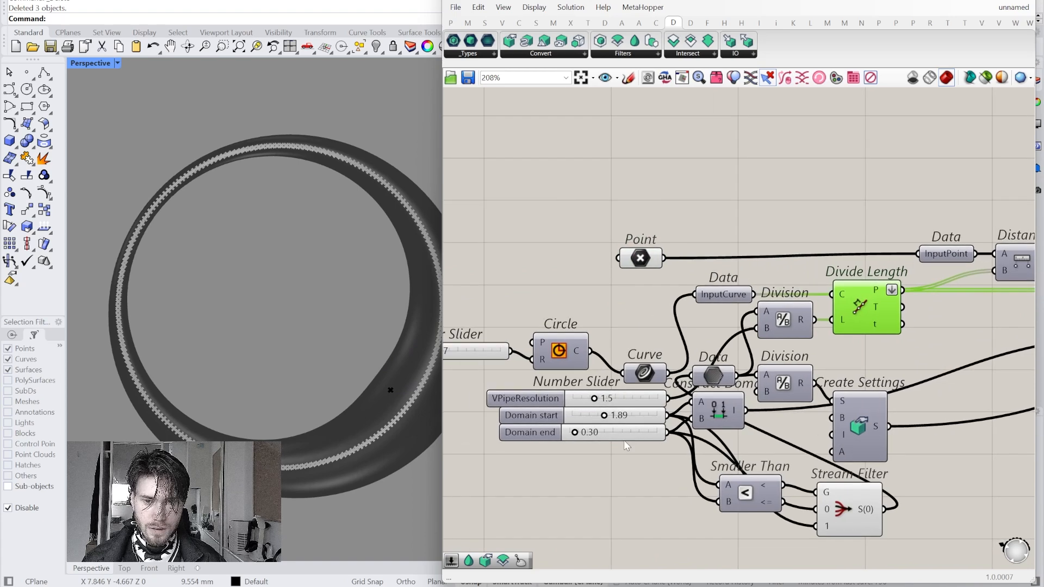
scroll(554, 416, "down", 4)
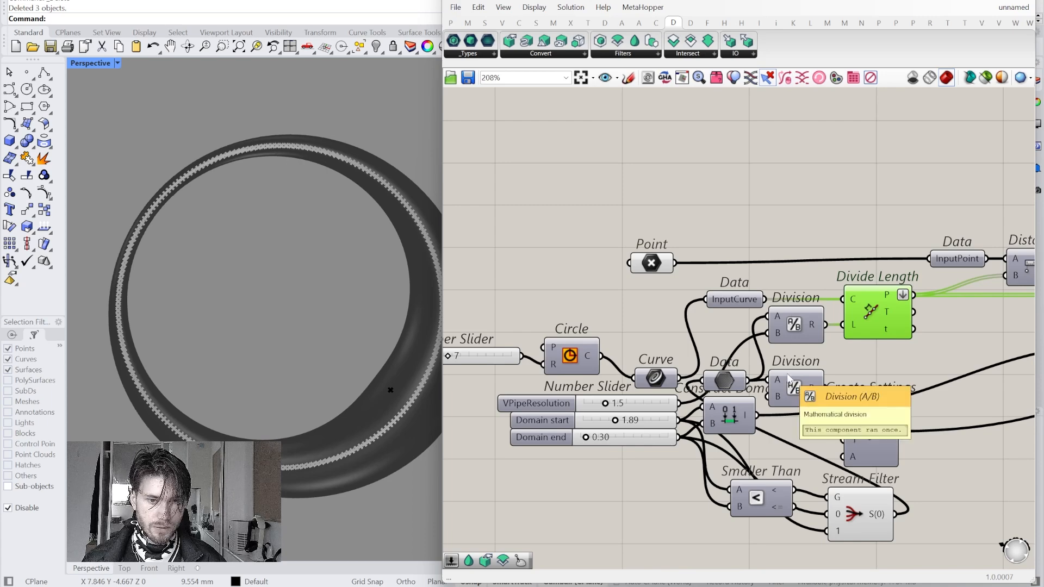
right_click_drag(865, 433, 634, 463)
right_click_drag(807, 442, 747, 438)
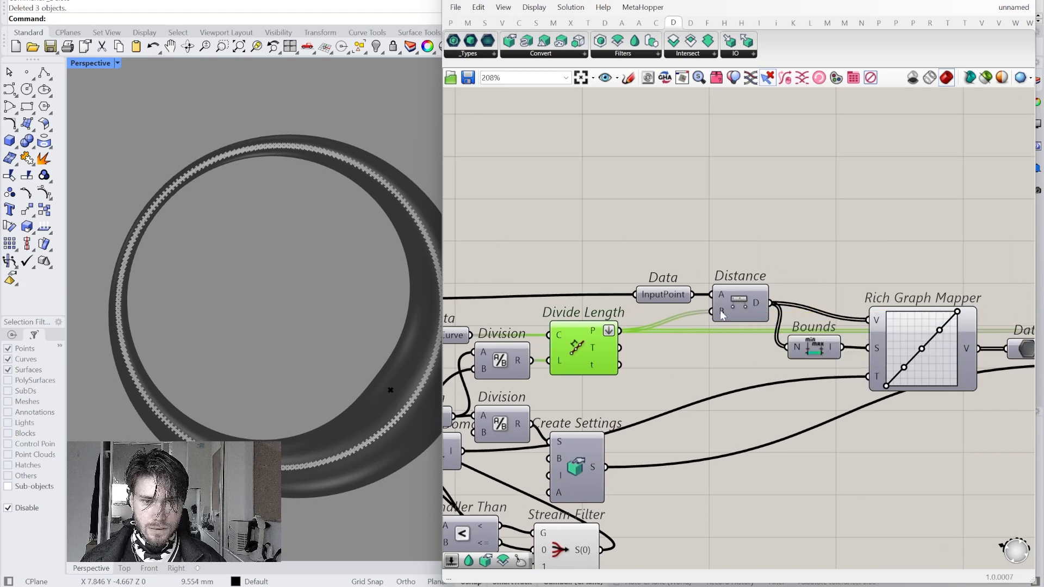
right_click_drag(627, 344, 740, 362)
Step: Add a Line component connecting InputPoint to the Divide Length points
left_click_drag(486, 319, 483, 315)
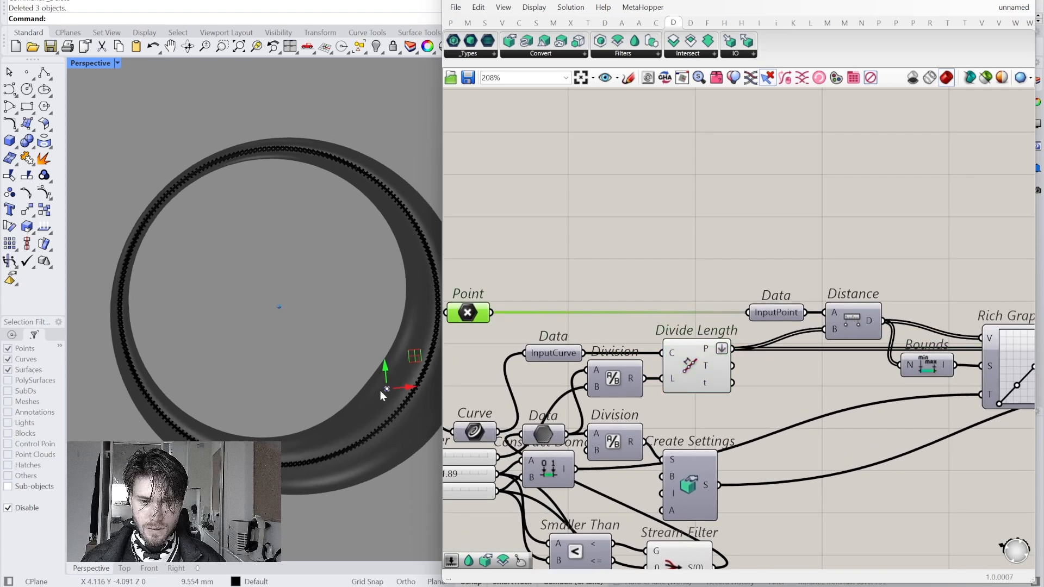
double_click(773, 248)
type("line")
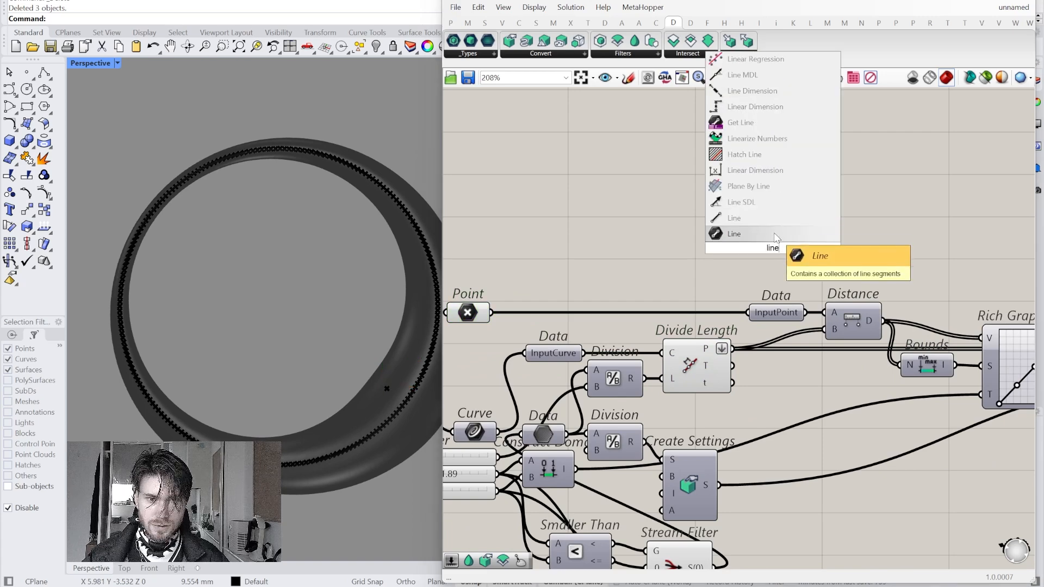
key("Return")
left_click_drag(773, 256, 837, 245)
left_click_drag(806, 313, 810, 230)
left_click_drag(733, 348, 860, 246)
Step: Inspect the lines between the attractor point and the curve points, and delete the Line component
right_click_drag(401, 359, 307, 394)
scroll(353, 421, "up", 7)
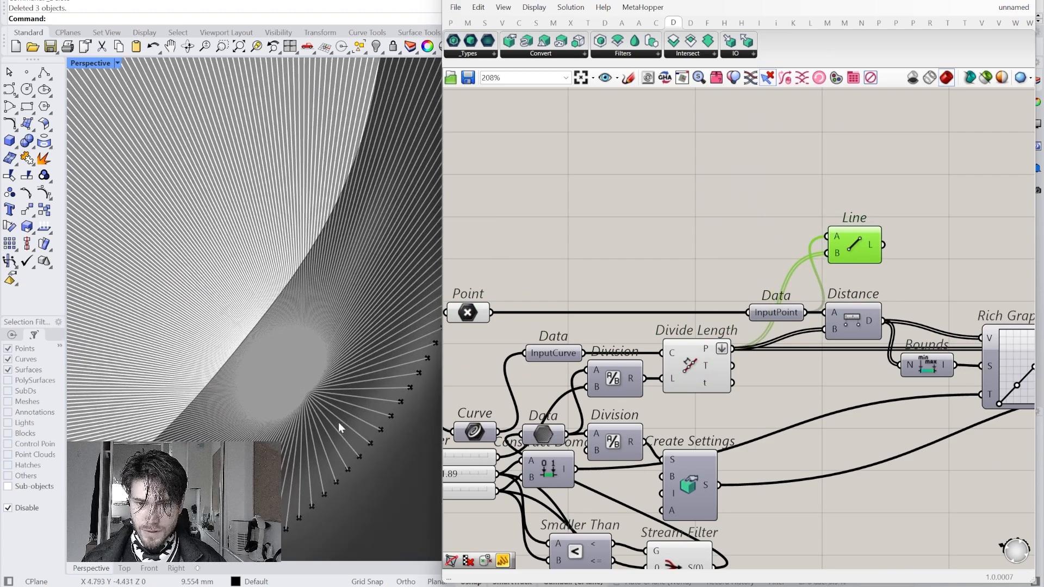
scroll(351, 429, "down", 7)
right_click_drag(369, 428, 426, 482)
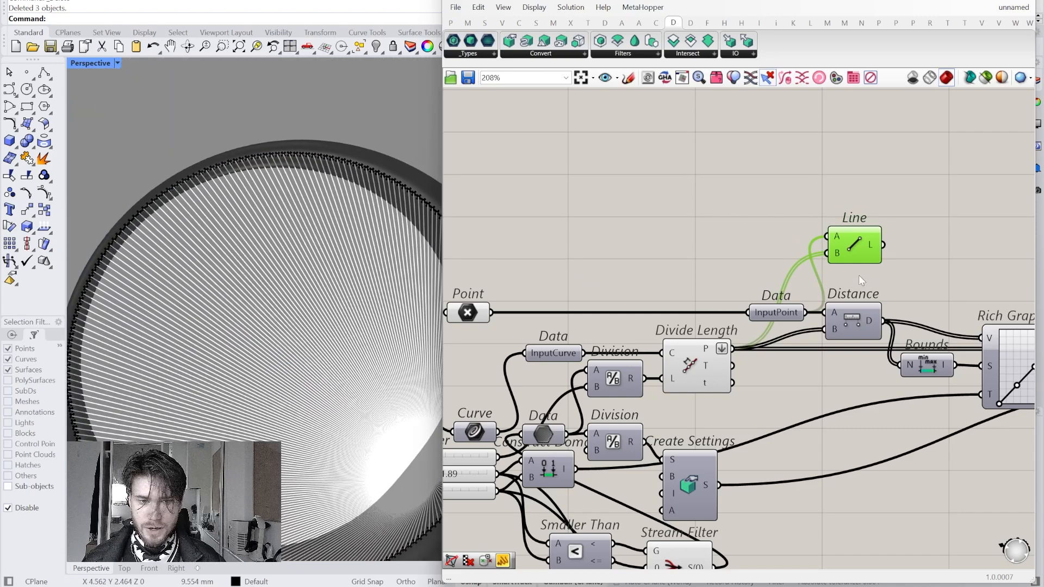
left_click_drag(863, 252, 850, 235)
key("Delete")
Step: Examine how the Distance and Bounds outputs pass through Rich Graph Mapper into the Points To Volume radius
right_click_drag(856, 281, 784, 252)
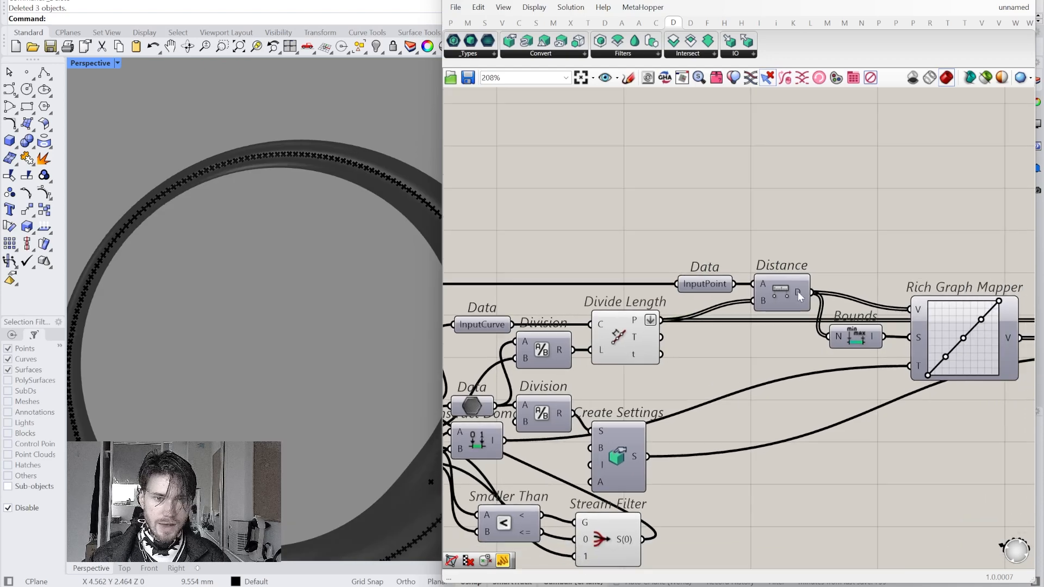
mouse_move(798, 292)
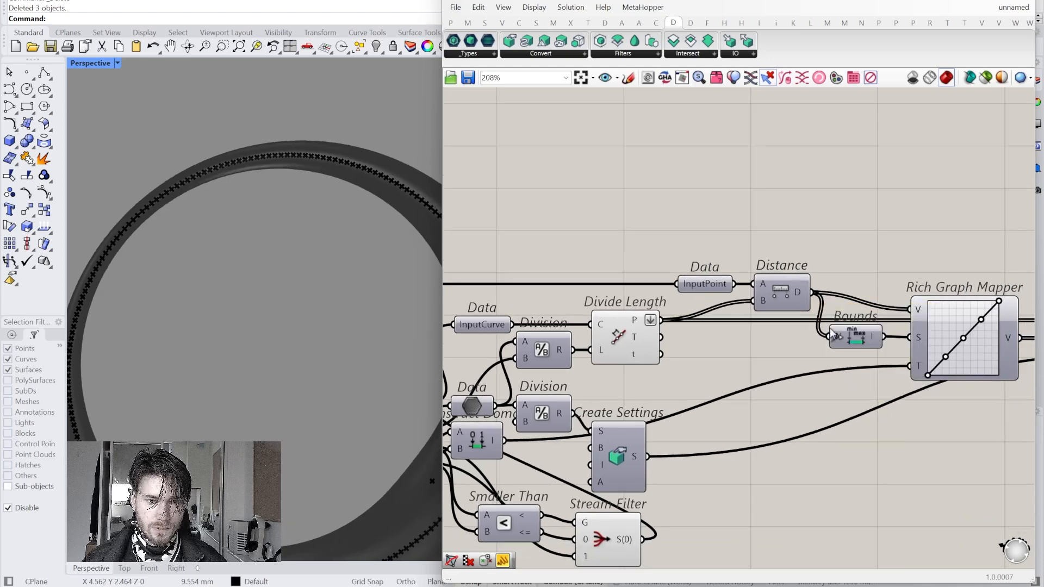
right_click_drag(885, 340, 762, 341)
left_click(734, 341)
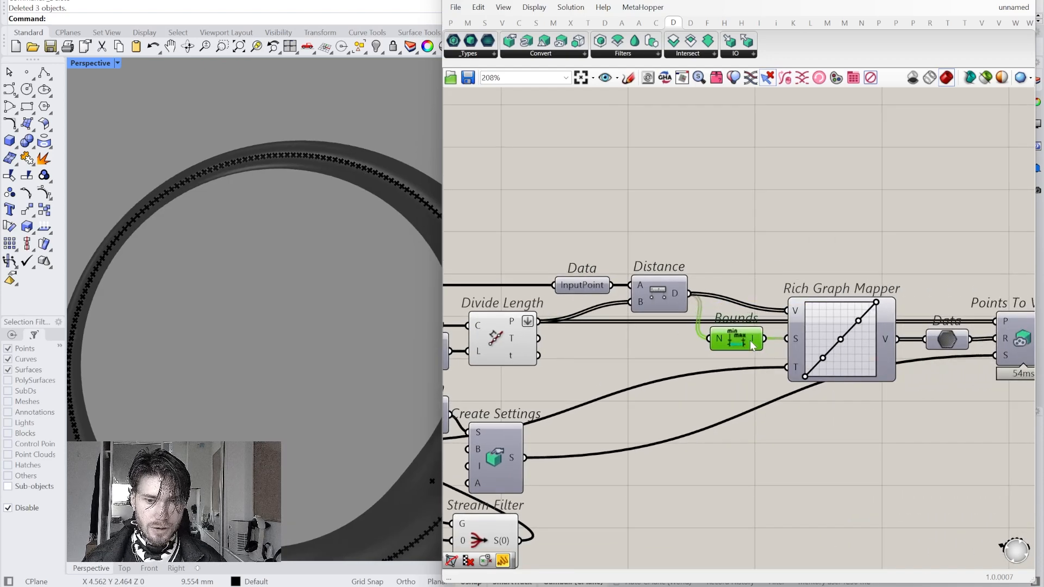
scroll(750, 343, "up", 1)
scroll(770, 338, "up", 2)
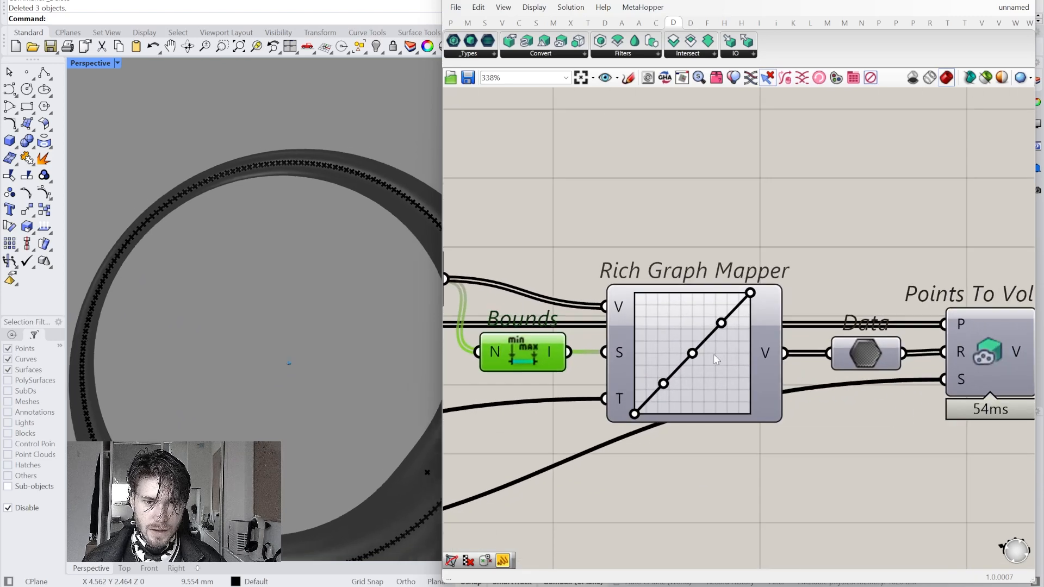
left_click_drag(696, 393, 699, 393)
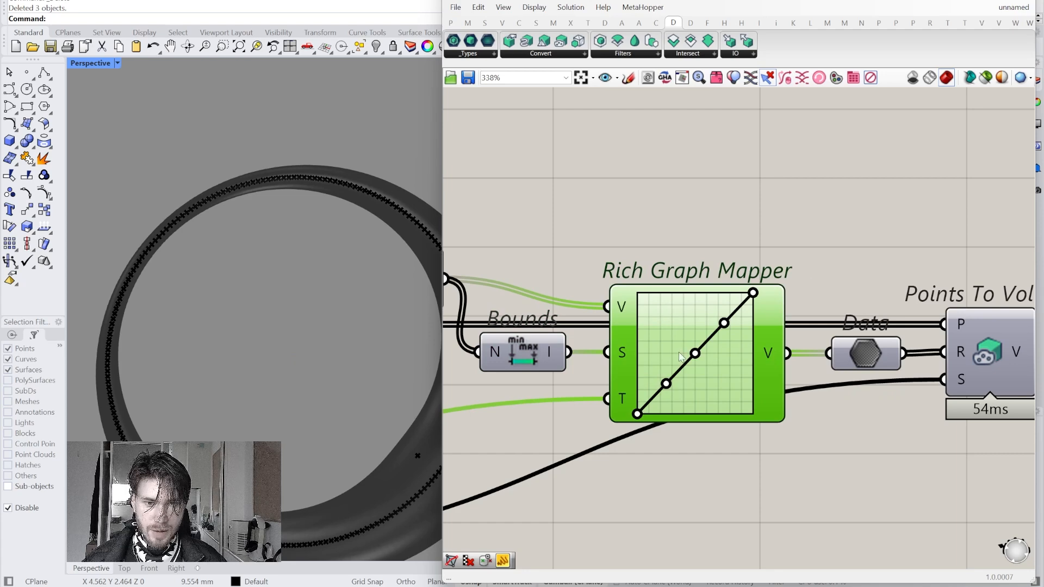
scroll(706, 355, "down", 4)
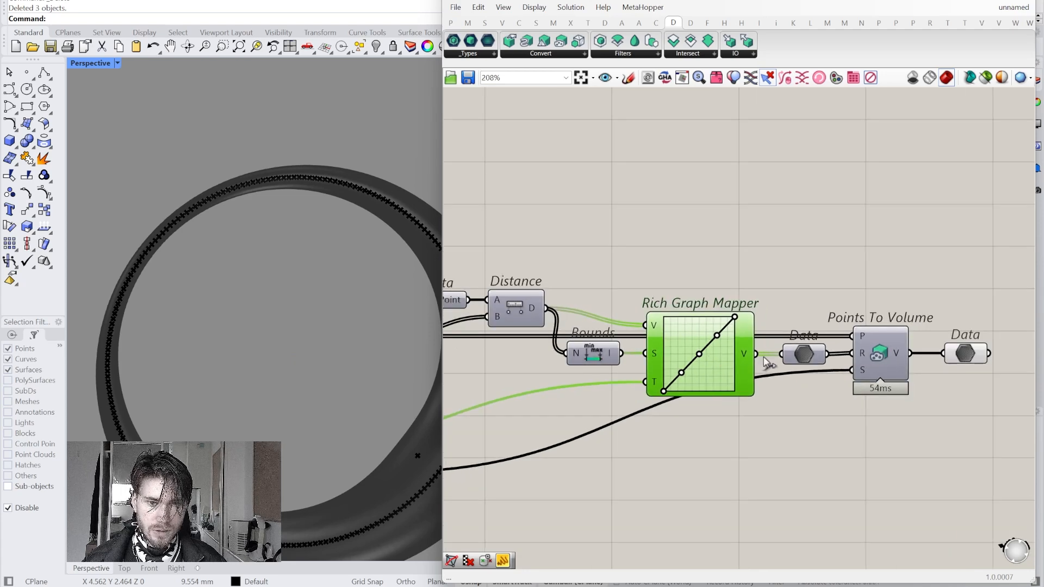
Step: Reshape the Rich Graph Mapper curve by lowering its second and fourth points and shifting them along the graph
scroll(739, 356, "up", 4)
mouse_move(736, 354)
right_click_drag(348, 406, 279, 307)
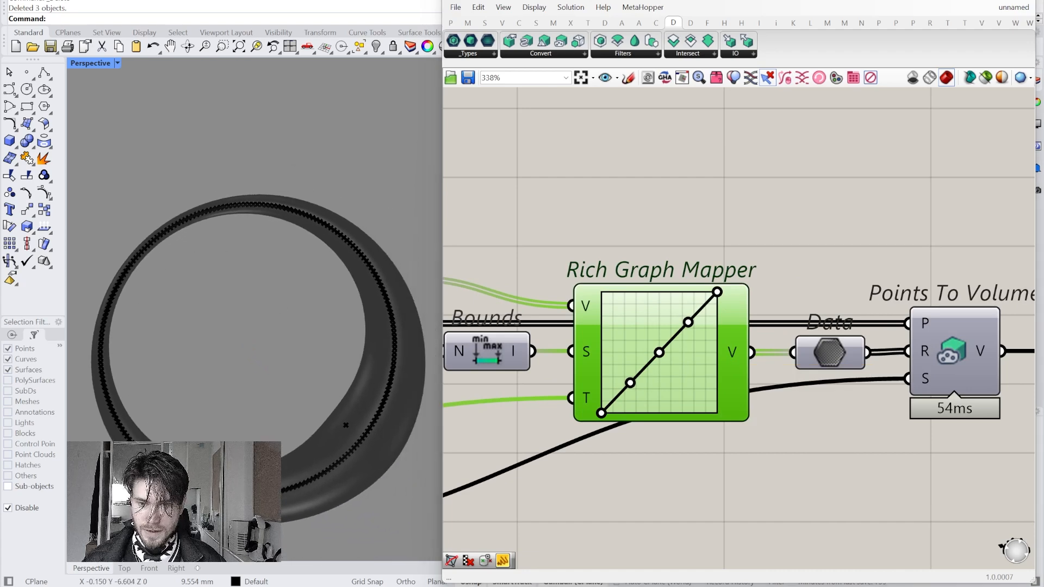
left_click_drag(630, 383, 647, 414)
left_click_drag(690, 325, 707, 352)
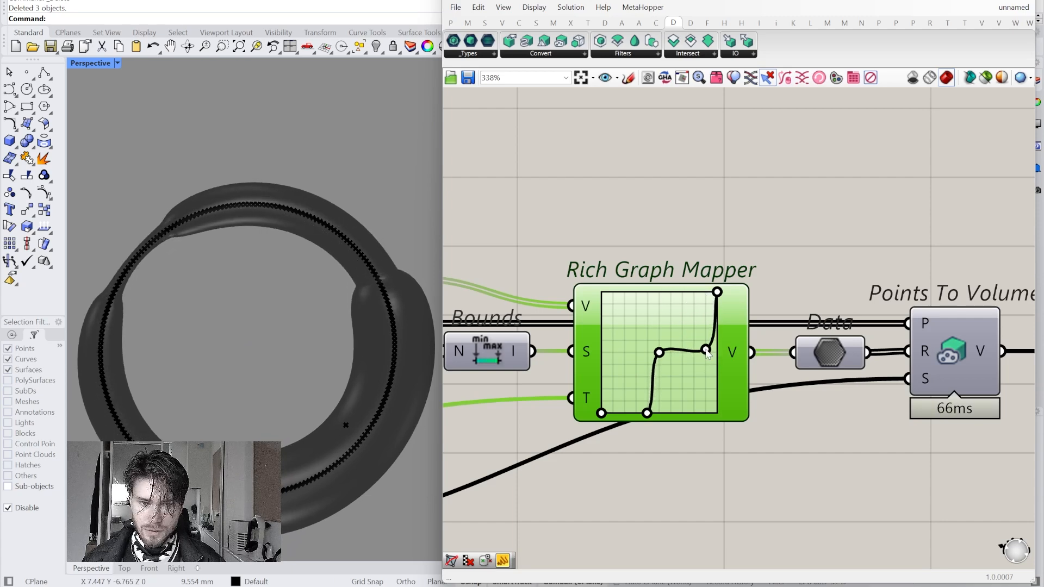
Step: Change the Rich Graph Mapper's graph type to Bezier and shape its two handles into a smooth S-curve
right_click(678, 326)
mouse_move(718, 430)
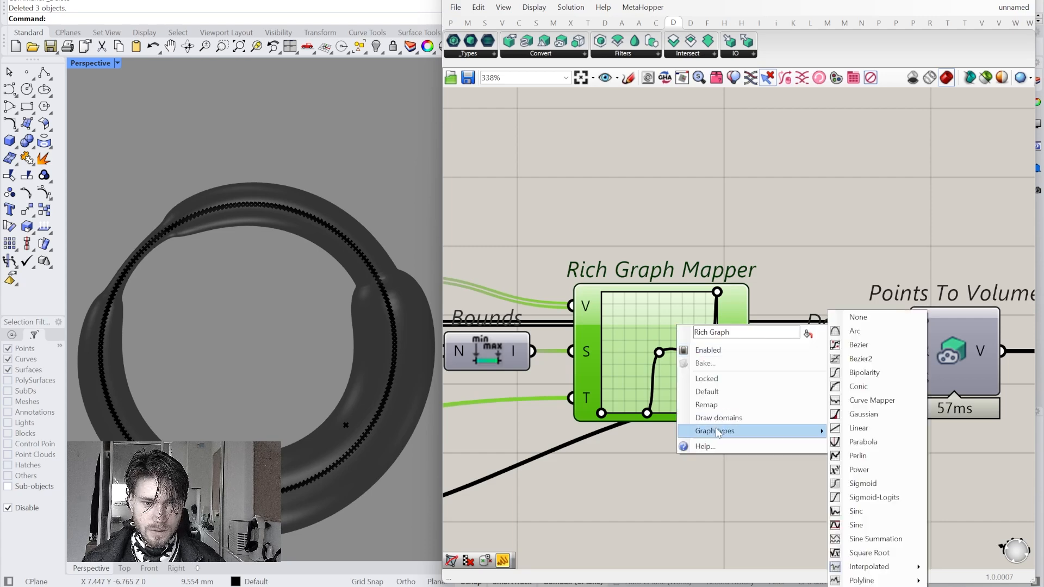
left_click(880, 346)
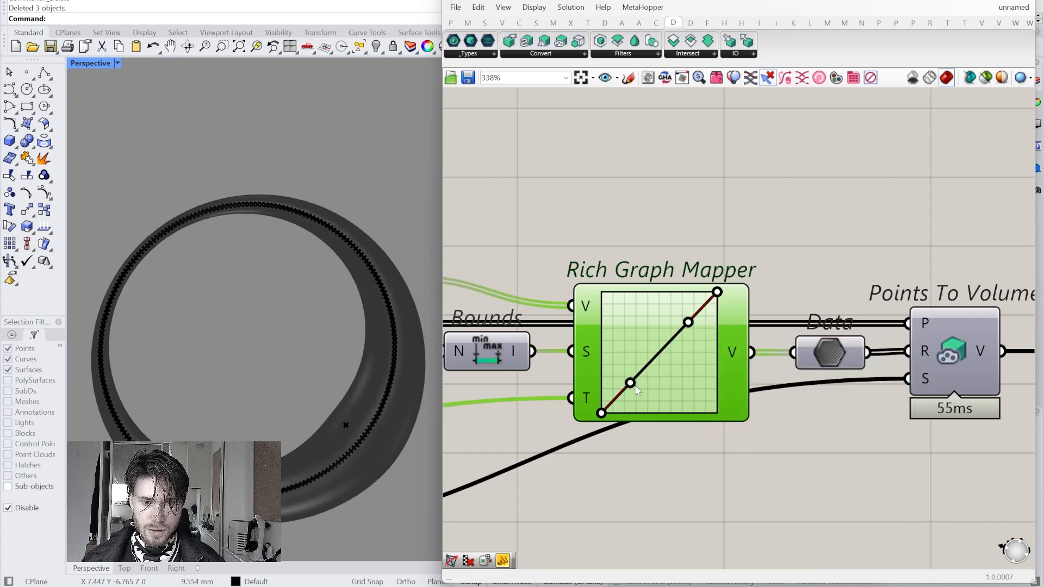
left_click_drag(631, 383, 670, 413)
left_click_drag(688, 323, 663, 293)
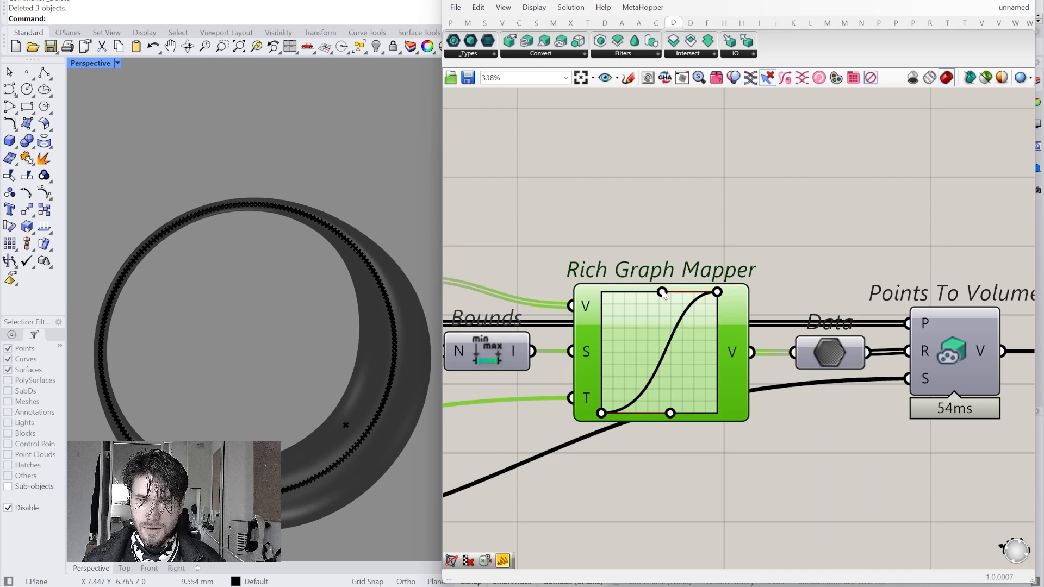
Step: Select the Data component after Points To Volume and inspect the variable-thickness pipe in the Perspective view
scroll(725, 263, "down", 4)
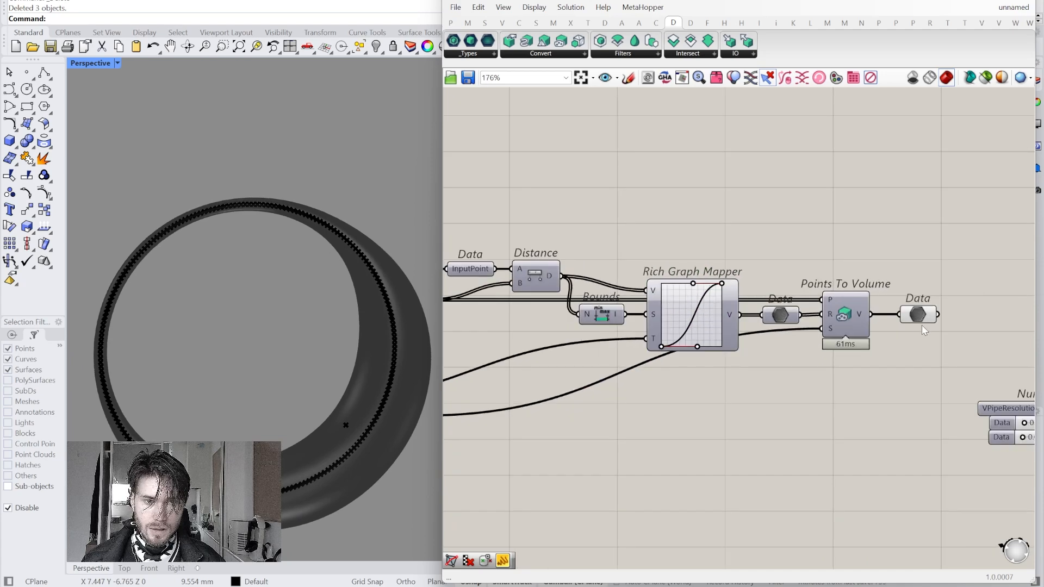
left_click(920, 312)
right_click_drag(721, 417, 760, 405)
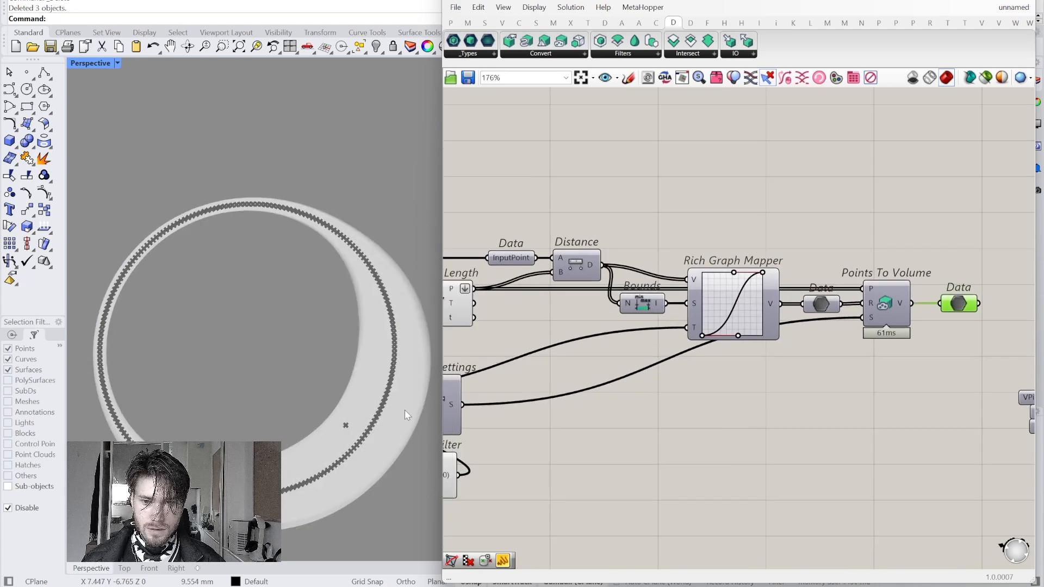
scroll(356, 422, "down", 2)
scroll(356, 422, "up", 2)
scroll(357, 422, "up", 1)
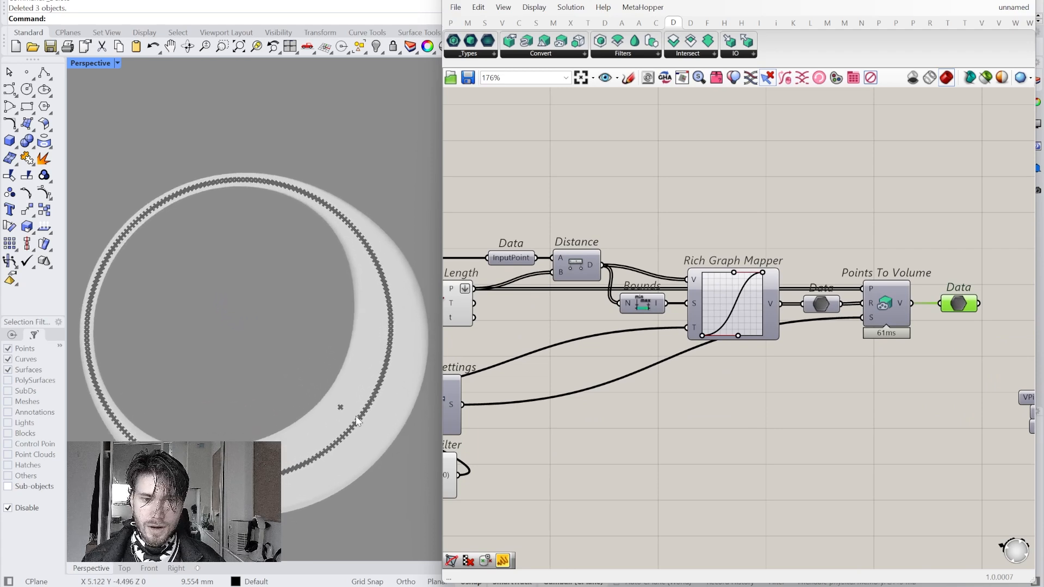
Step: Examine how the Create Settings and Stream Filter components supply the volume settings, and inspect the pipe's thin and thick areas
right_click_drag(604, 412, 761, 405)
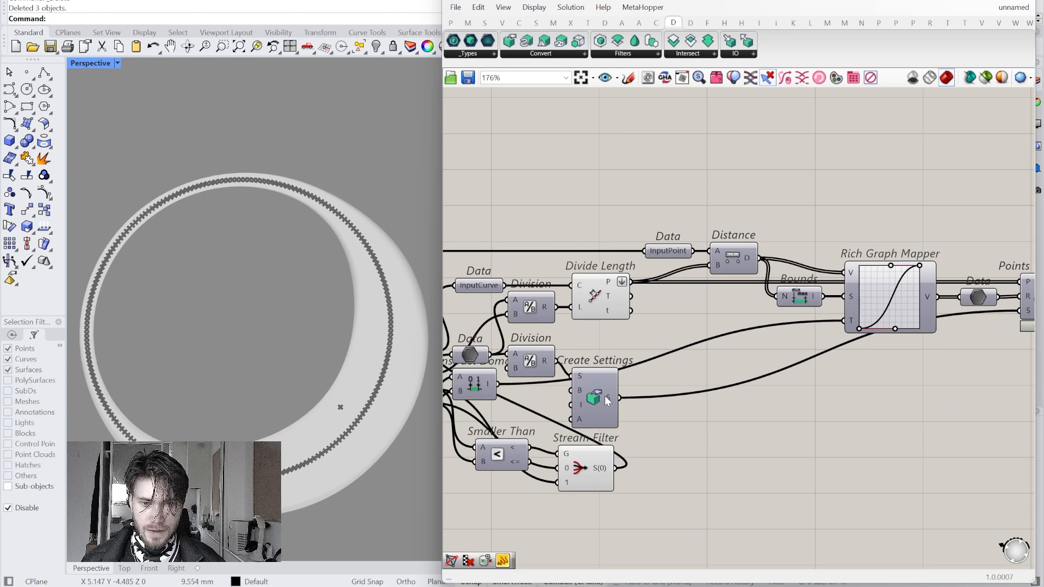
mouse_move(605, 396)
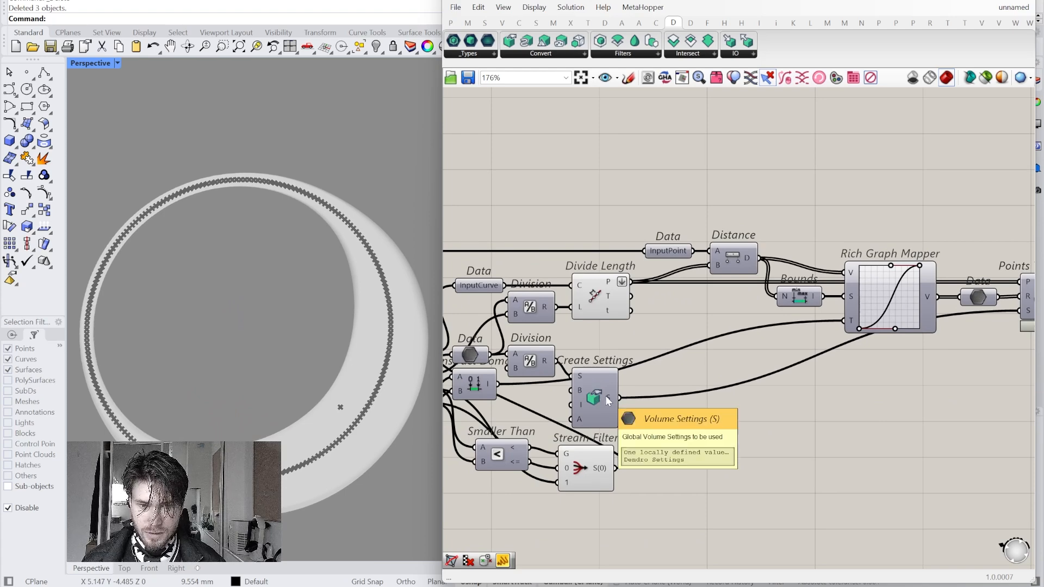
right_click_drag(605, 396, 710, 421)
scroll(709, 421, "up", 2)
left_click(719, 480)
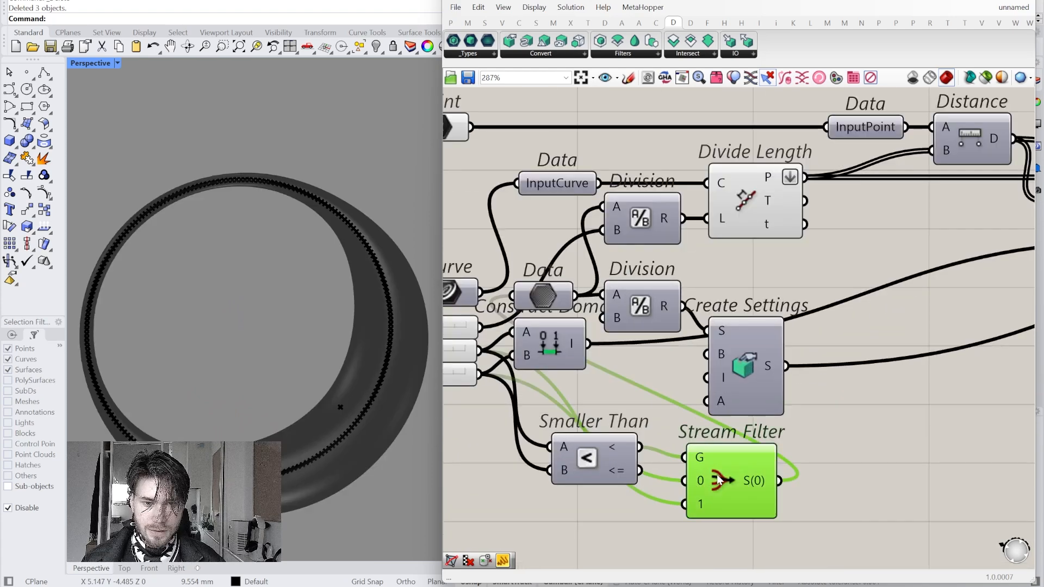
scroll(741, 374, "down", 2)
scroll(752, 373, "up", 2)
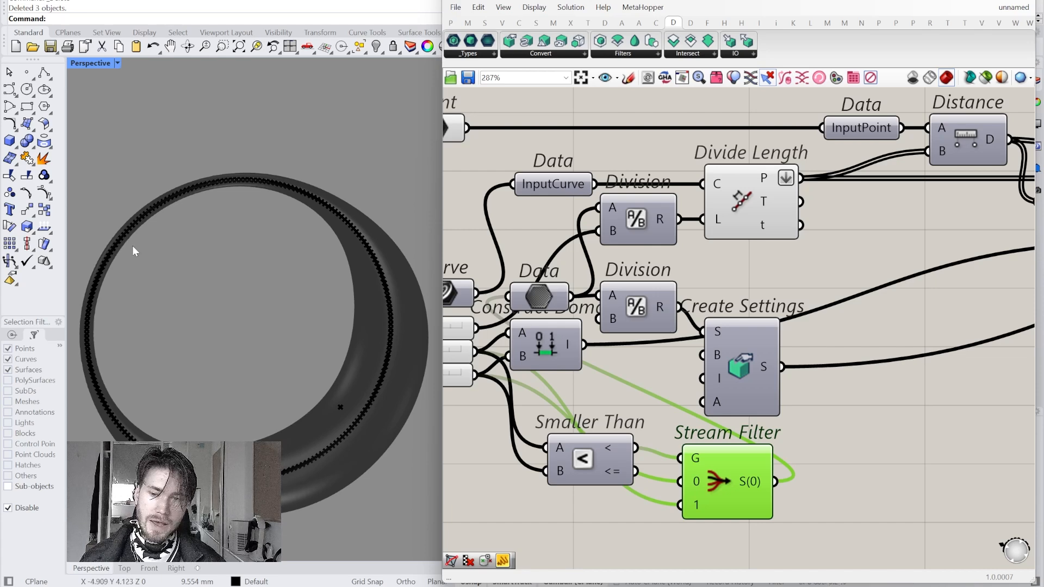
mouse_move(335, 443)
right_mouse_down()
mouse_move(305, 439)
mouse_move(336, 444)
right_mouse_up()
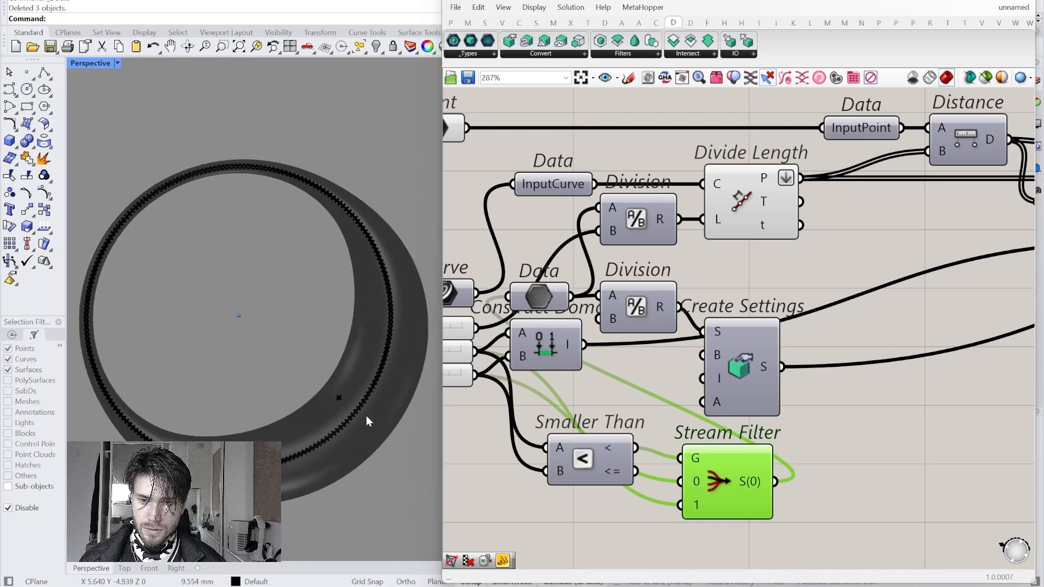
right_click_drag(367, 415, 254, 343)
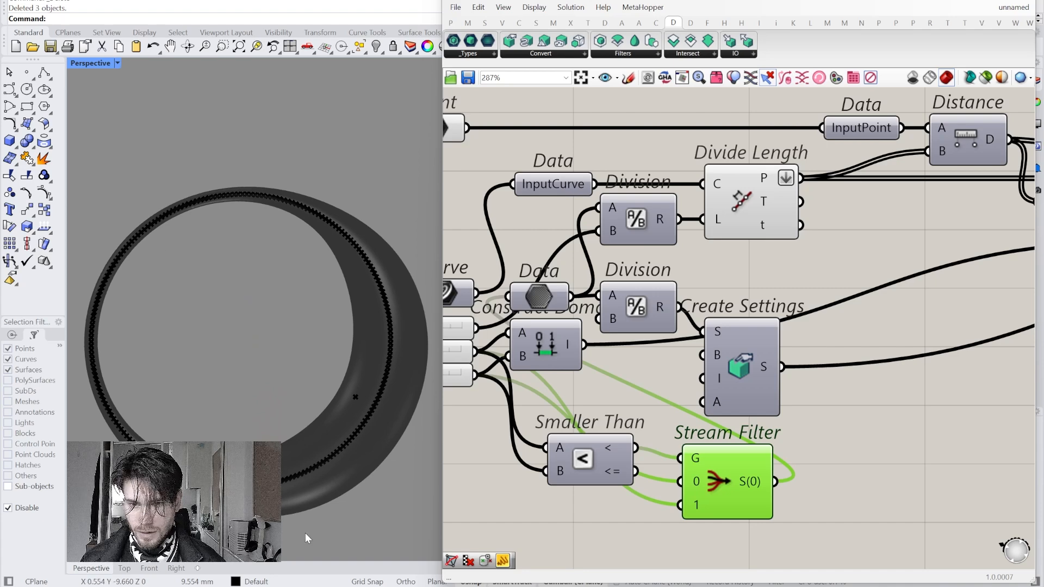
scroll(700, 382, "down", 3)
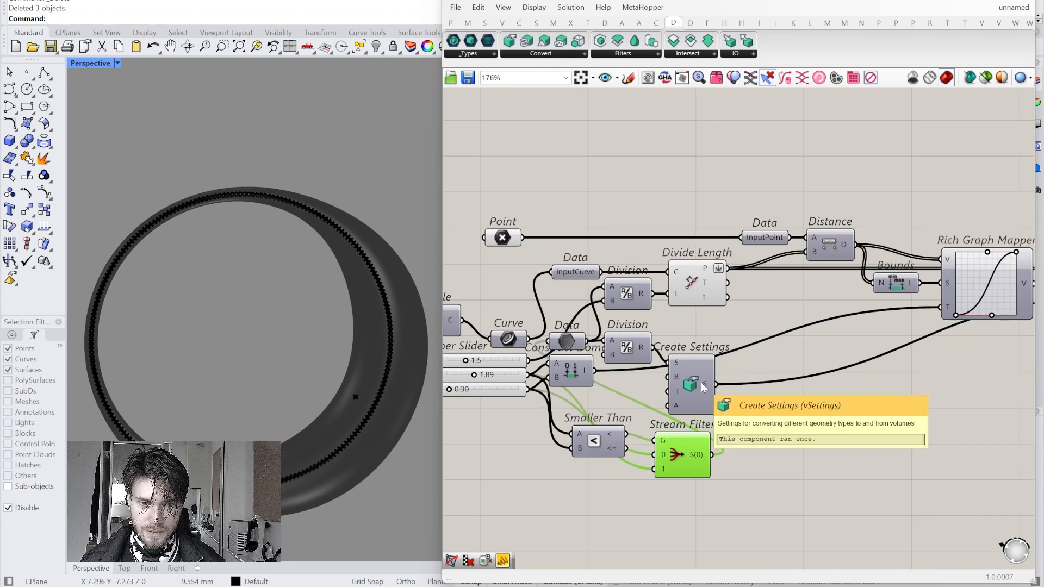
scroll(703, 383, "down", 3)
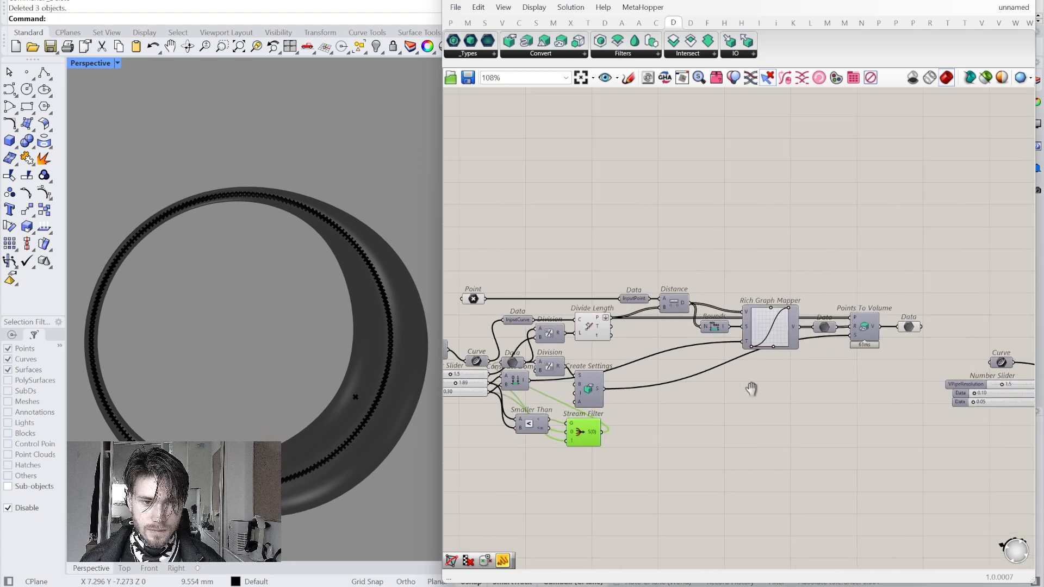
Step: Turn off the preview of the whole exploded attractor-point definition
scroll(719, 379, "down", 1)
right_click_drag(719, 379, 832, 385)
left_click_drag(834, 385, 520, 239)
right_click(520, 239)
left_click(557, 259)
Step: Explode the CrvStartToEndGradient cluster into its individual components
right_click_drag(853, 272, 554, 262)
scroll(737, 388, "up", 3)
scroll(744, 349, "up", 2)
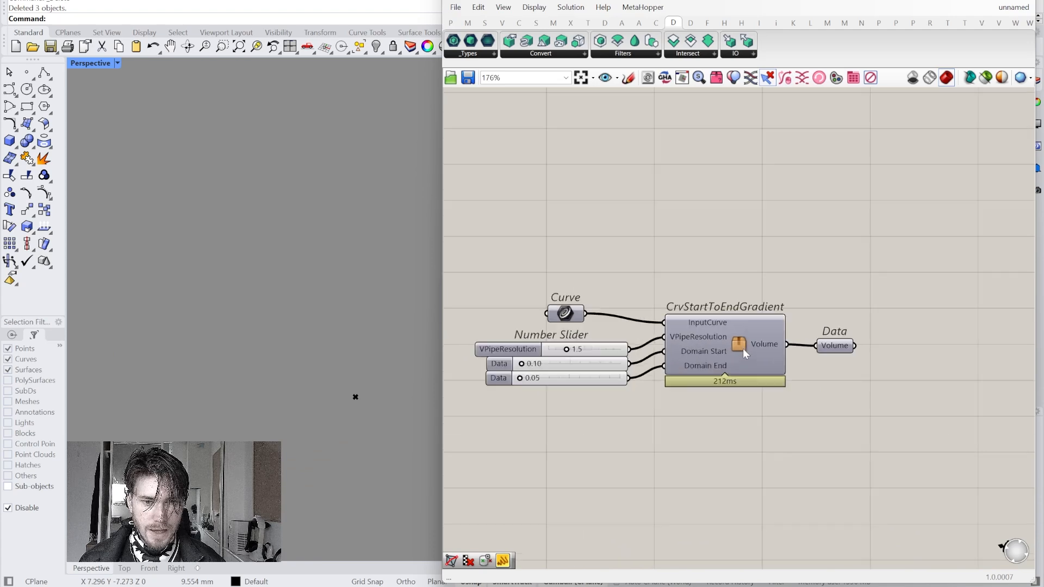
right_click(740, 343)
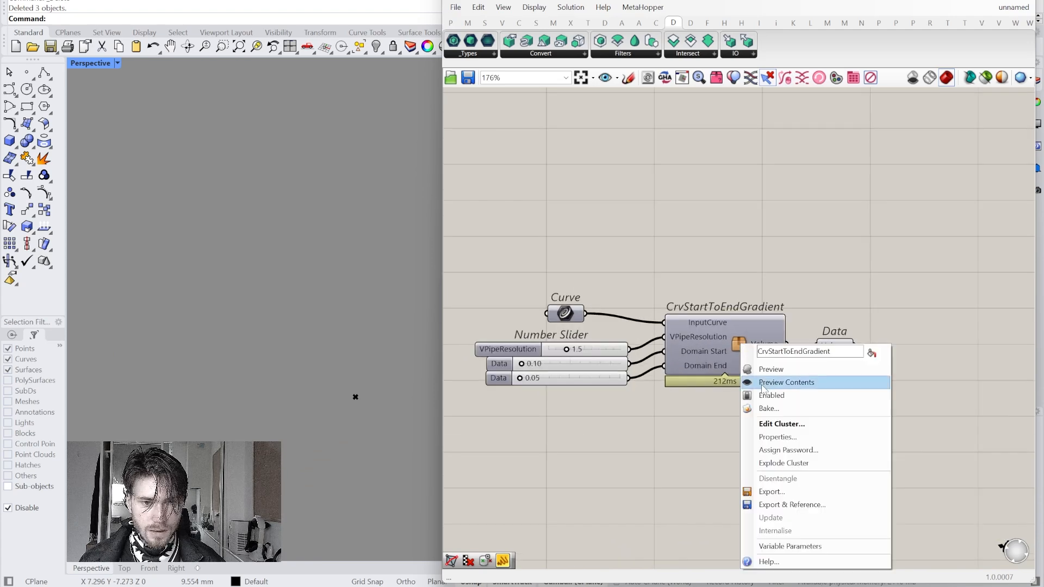
left_click(778, 463)
Step: Copy the Circle component with its Radius slider from the earlier definition and paste them near the exploded gradient components
scroll(940, 328, "down", 3)
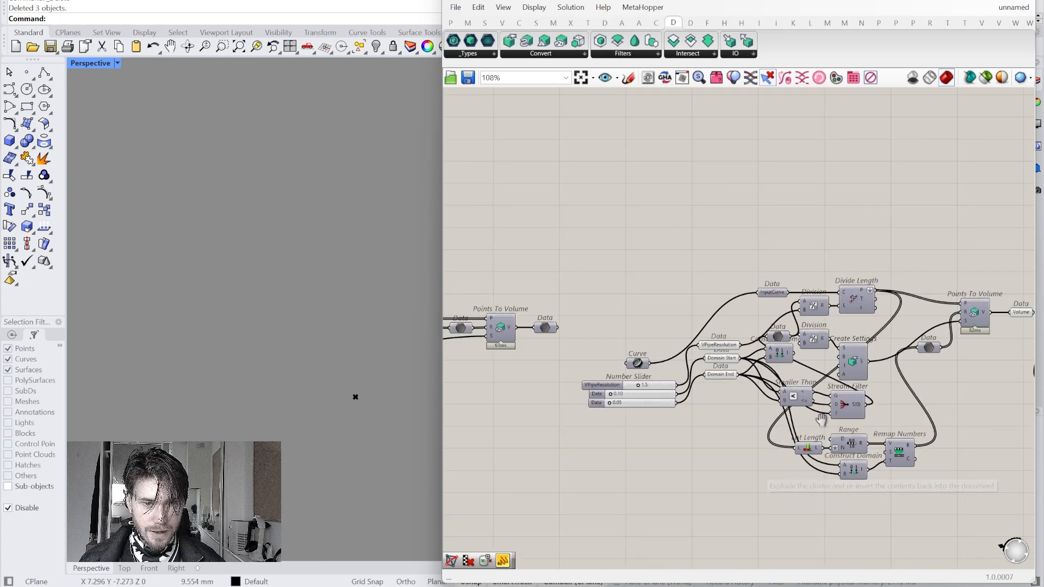
right_click_drag(548, 365, 879, 359)
scroll(879, 356, "down", 3)
right_click_drag(600, 318, 664, 325)
scroll(643, 318, "up", 2)
left_click_drag(608, 348, 542, 377)
right_click_drag(922, 362, 620, 360)
scroll(758, 363, "up", 3)
key("ctrl+v")
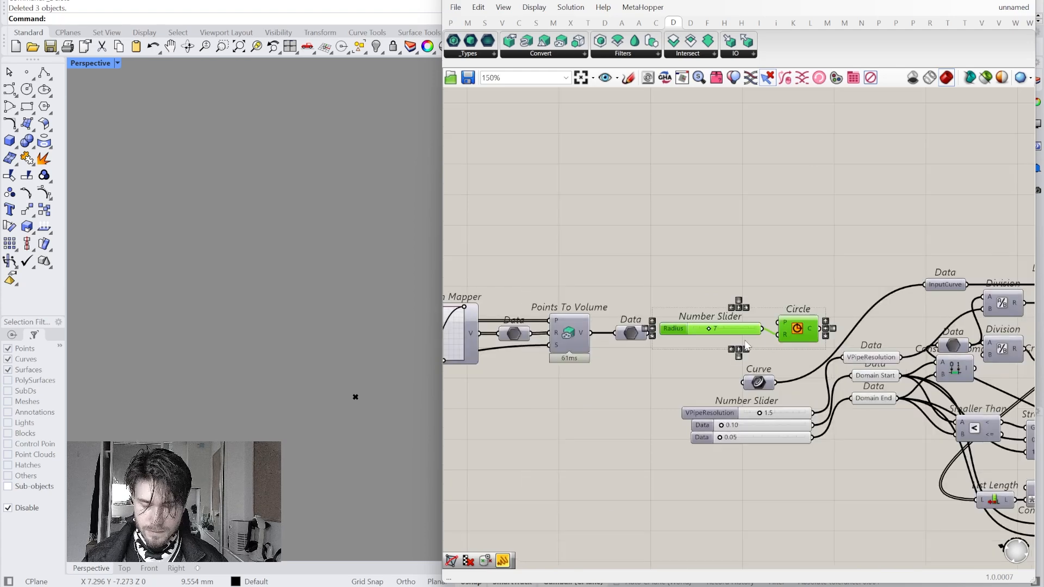
Step: Place the pasted Circle and Radius slider beside the Curve parameter and connect the circle to it
left_click_drag(804, 334, 698, 398)
left_click(721, 395)
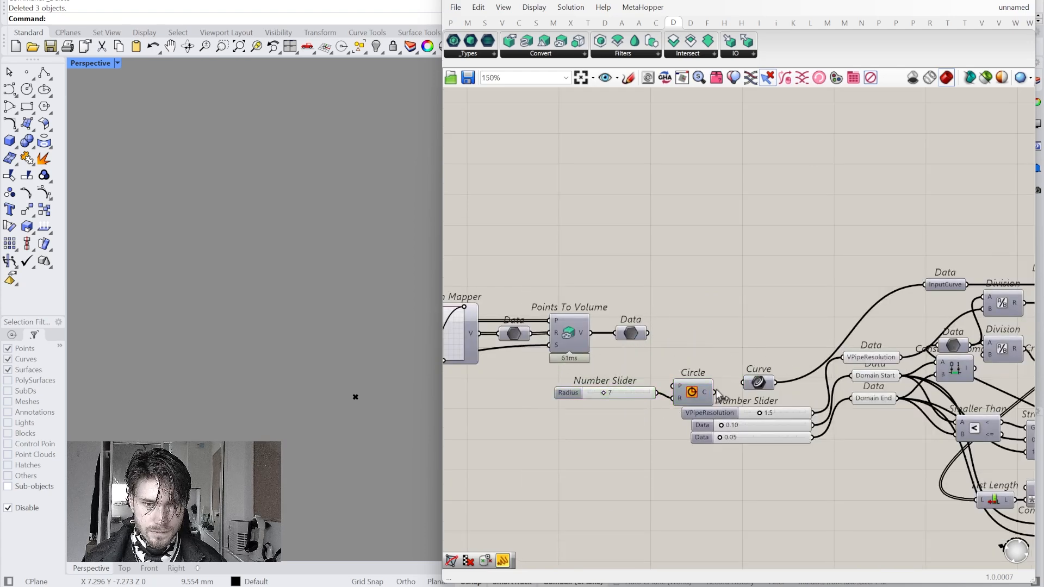
left_click_drag(726, 354, 543, 395)
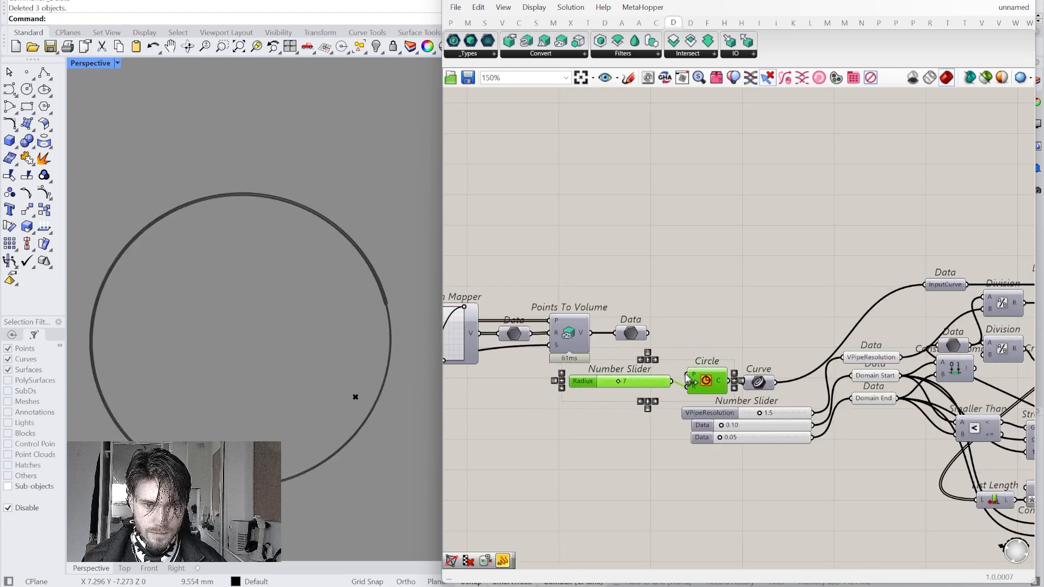
Step: Select the Volume Data component fed by Points To Volume to highlight the gradient pipe
scroll(626, 338, "down", 5)
right_click_drag(789, 375, 786, 373)
left_click_drag(898, 432, 630, 284)
left_click_drag(651, 354, 695, 352)
left_click(708, 302)
scroll(924, 353, "up", 5)
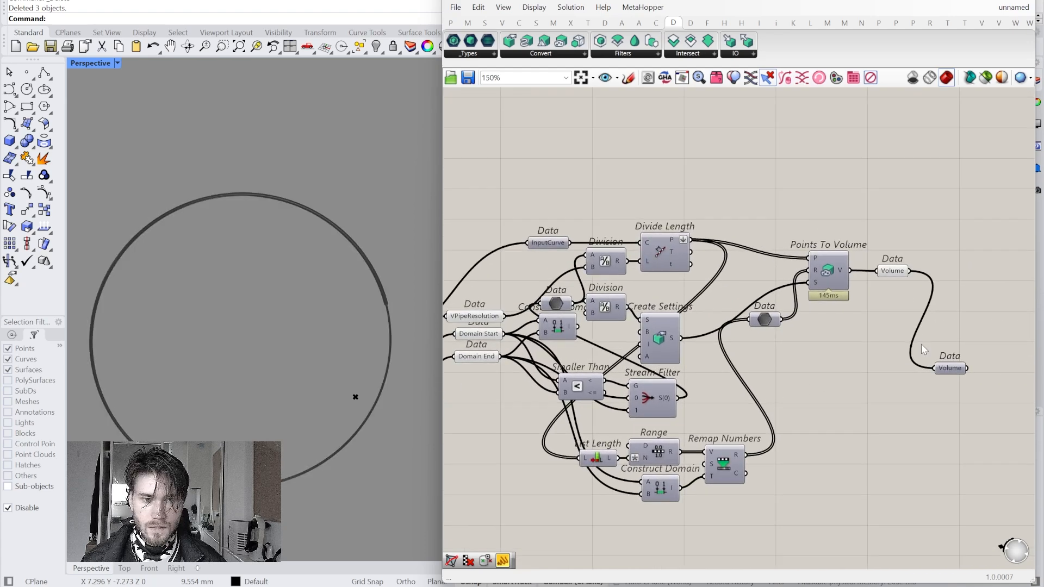
left_click(891, 279)
Step: Set the Domain End slider to 2.35 and the Domain Start slider to 0.33
right_click_drag(797, 355, 1032, 359)
scroll(569, 388, "up", 4)
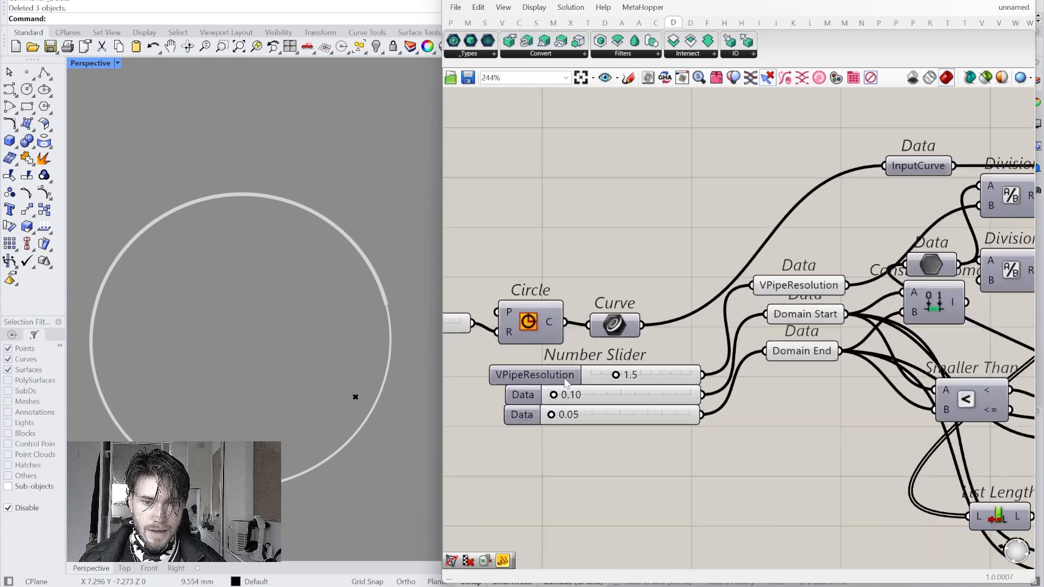
scroll(573, 396, "up", 4)
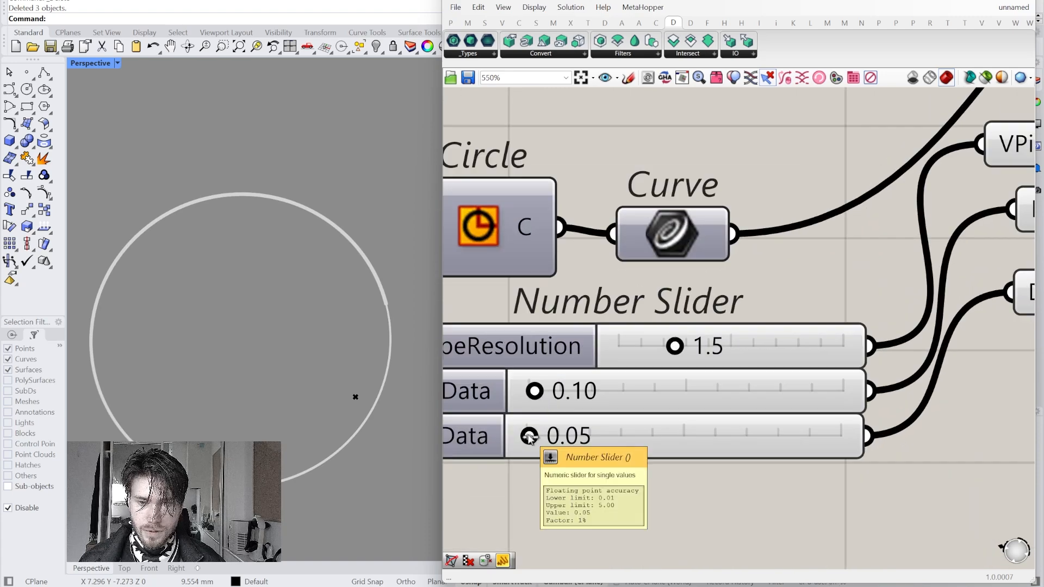
left_click_drag(529, 437, 702, 438)
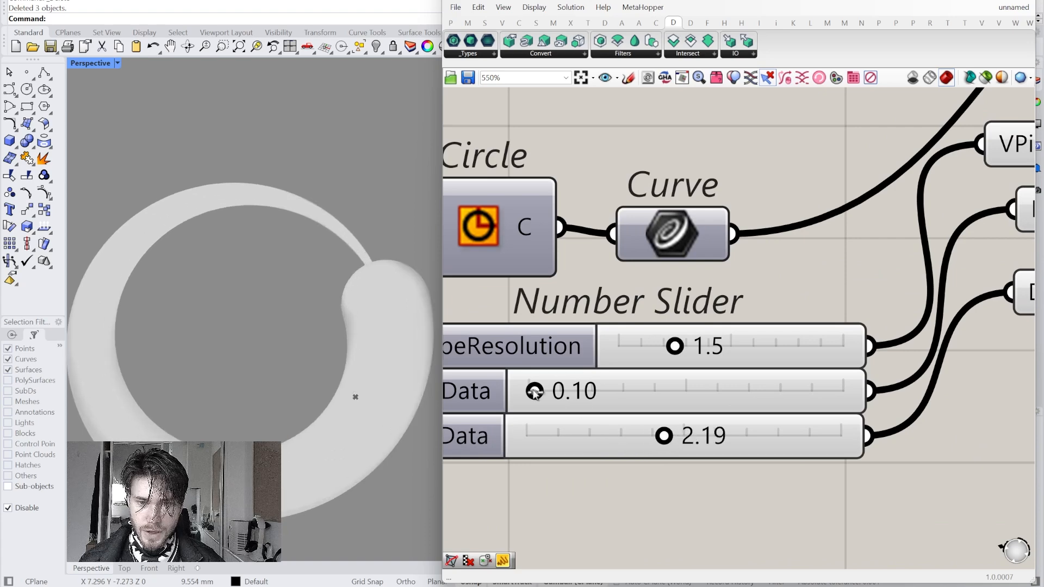
left_click_drag(534, 392, 549, 392)
scroll(383, 321, "down", 3)
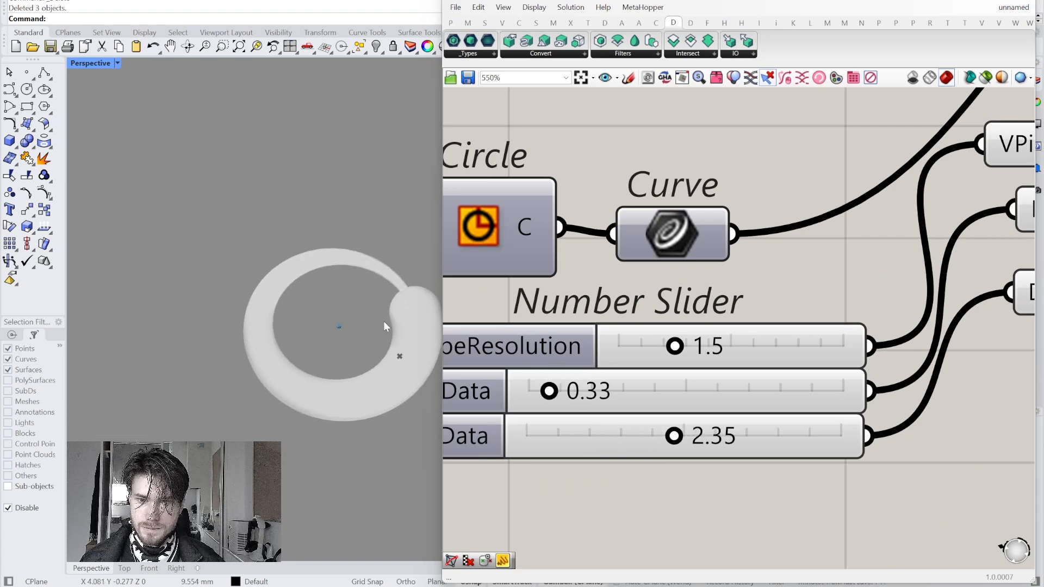
Step: Examine how Stream Filter, List Length, Range and Remap Numbers turn the start and end domain into point radii
scroll(589, 394, "down", 5)
right_click_drag(745, 408, 707, 403)
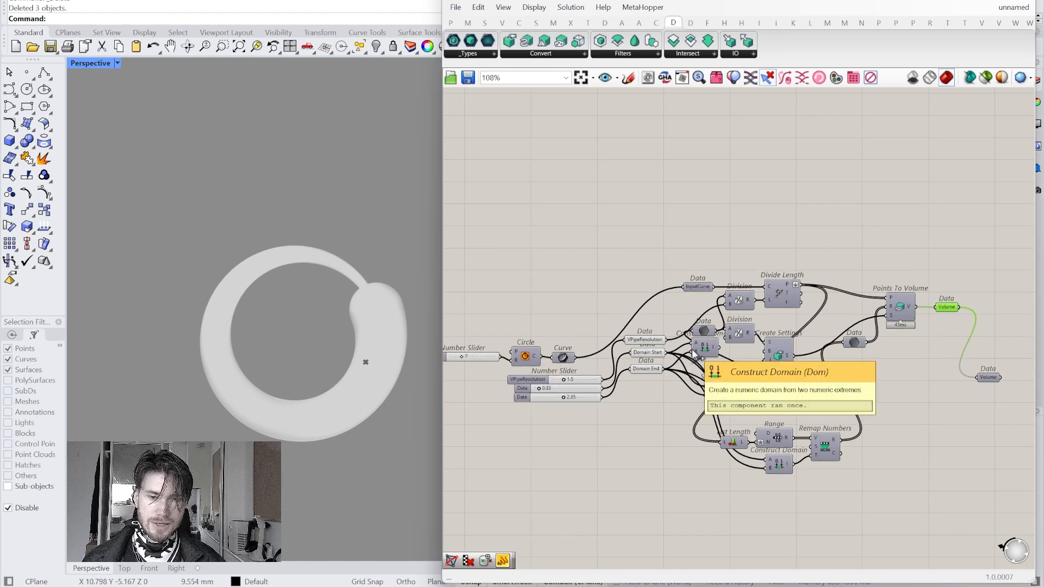
scroll(696, 354, "up", 2)
right_click_drag(864, 375, 842, 374)
right_click_drag(781, 421, 739, 412)
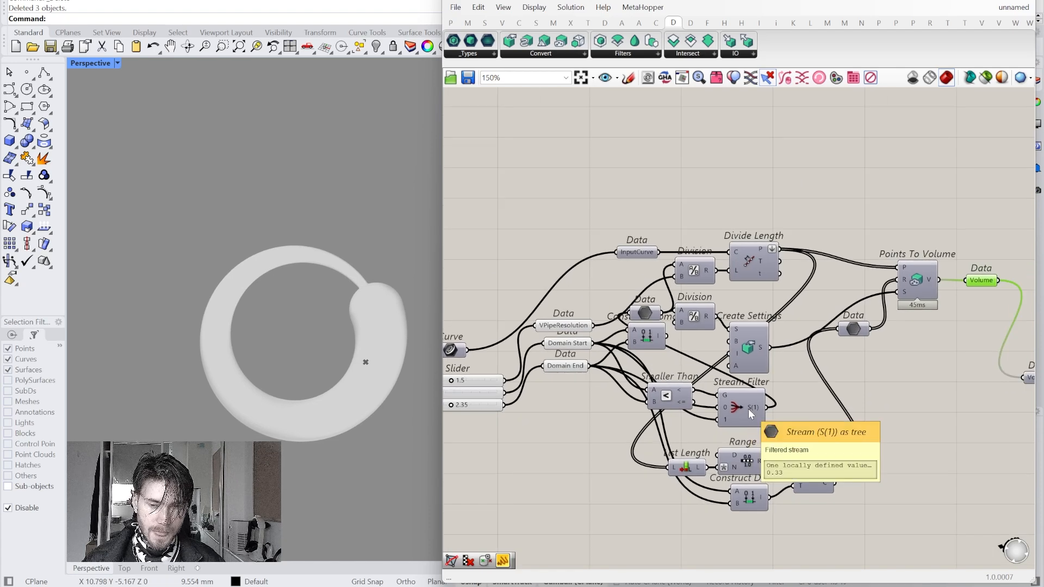
scroll(742, 449, "up", 2)
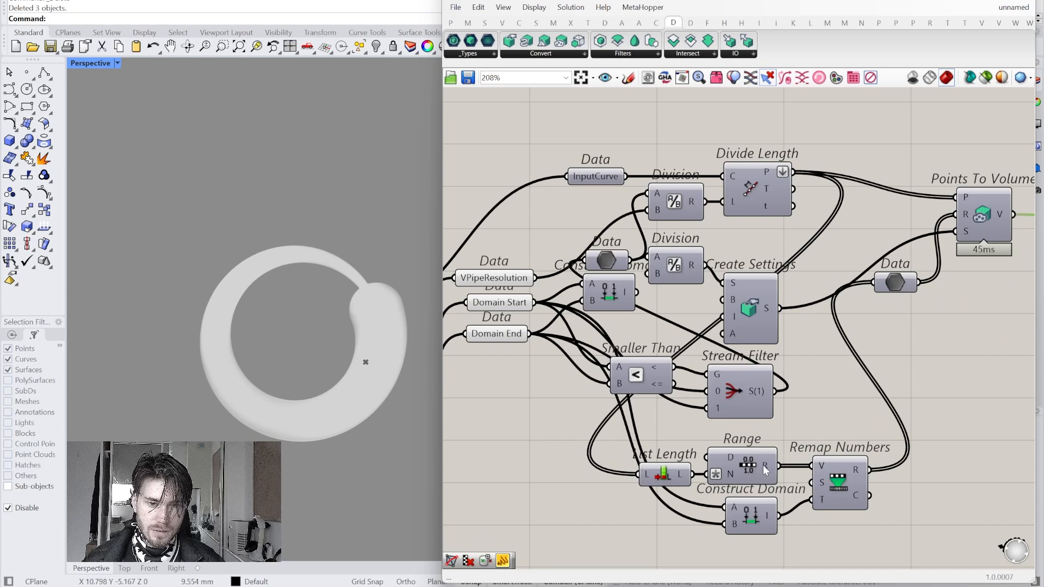
mouse_move(765, 471)
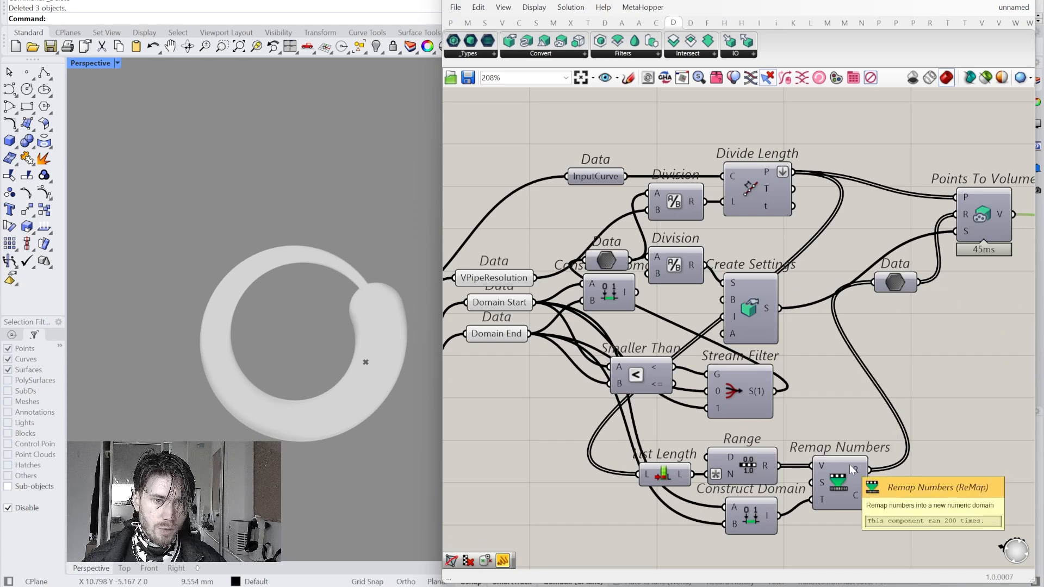
scroll(828, 430, "down", 4)
right_click_drag(591, 422, 676, 422)
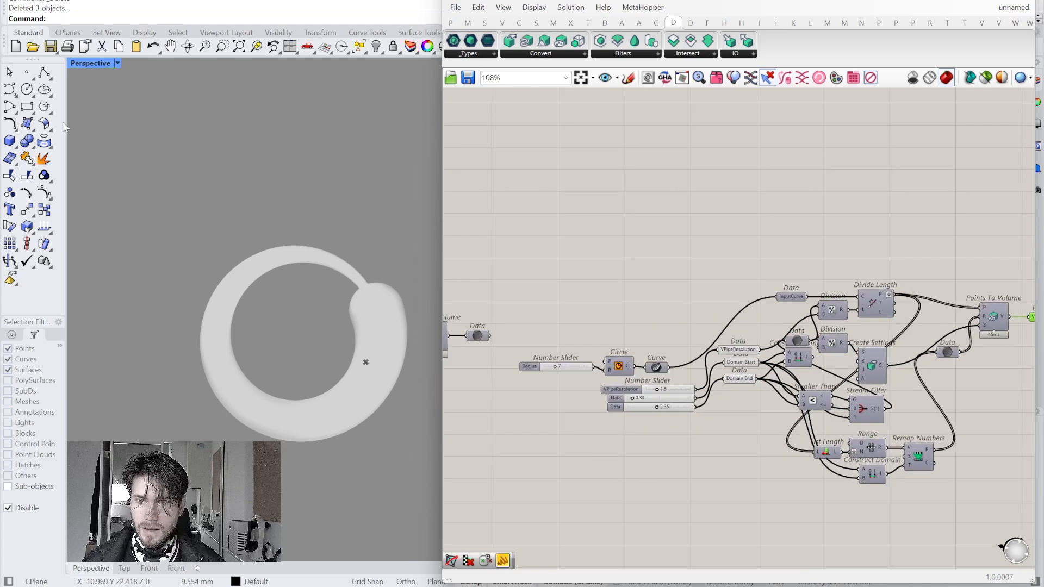
Step: Draw an open interpolated curve through six points winding across the Perspective view around the ring
left_click(14, 98)
left_click(28, 113)
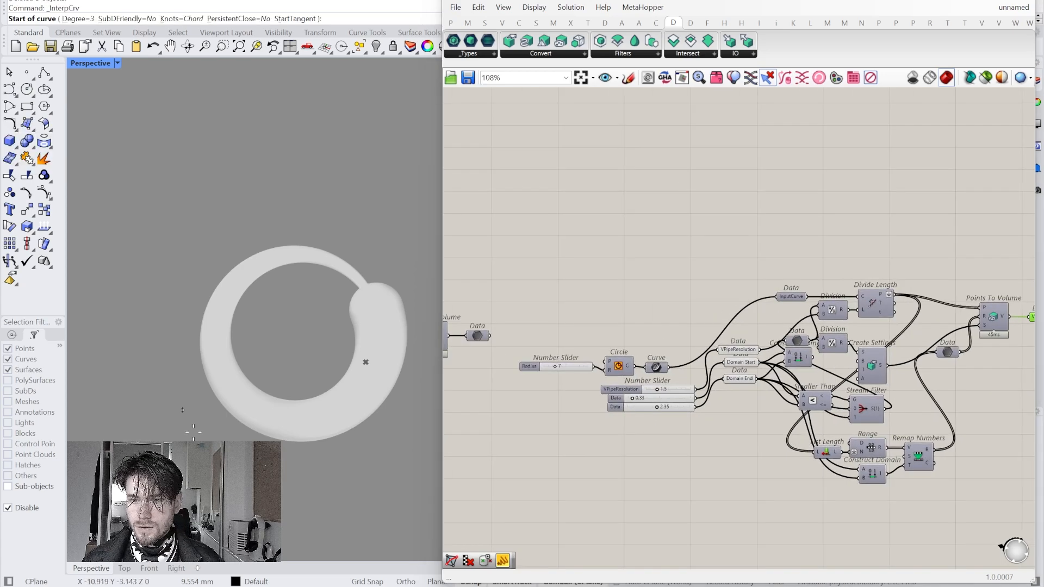
left_click(164, 490)
left_click(207, 209)
left_click(283, 312)
left_click(398, 314)
left_click(324, 487)
left_click(375, 456)
key("Return")
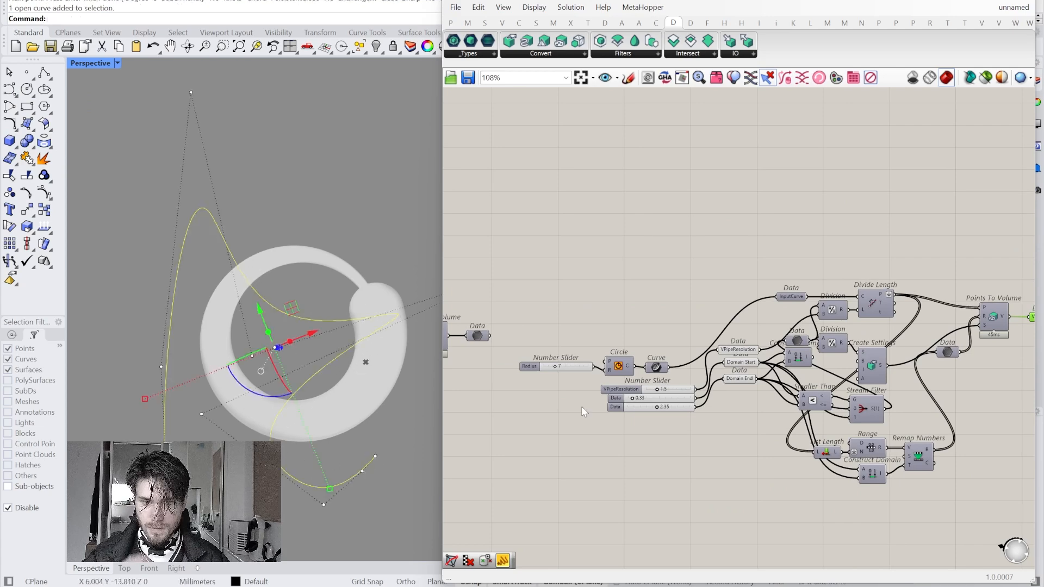
Step: Delete the Circle component and its Radius slider feeding the Curve parameter
scroll(633, 344, "up", 2)
left_click_drag(631, 330, 517, 398)
key("Delete")
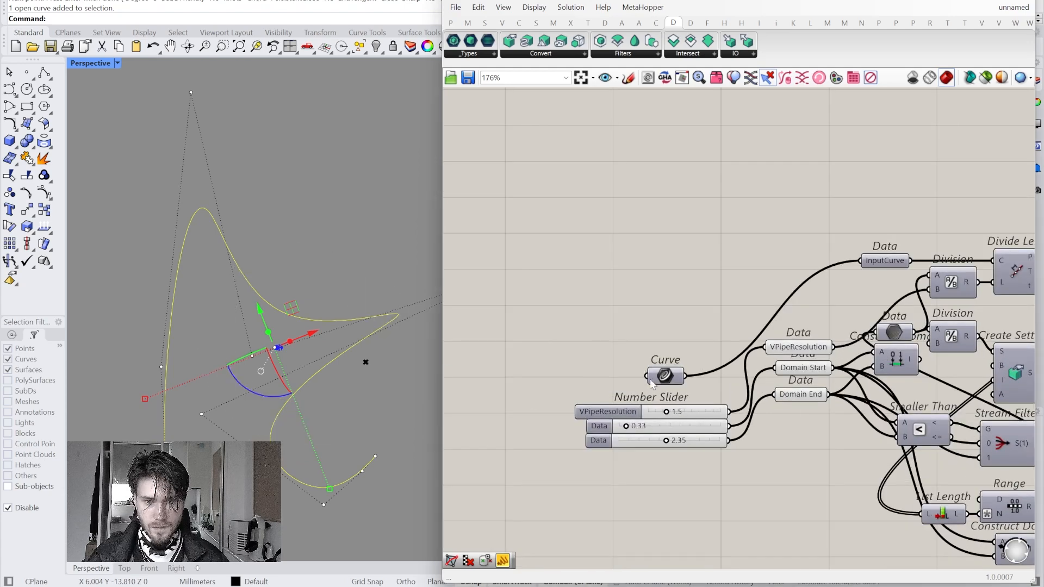
Step: Reference the hand-drawn interpolated curve in the Curve parameter so it feeds the gradient pipe definition
right_click(665, 381)
left_click(707, 501)
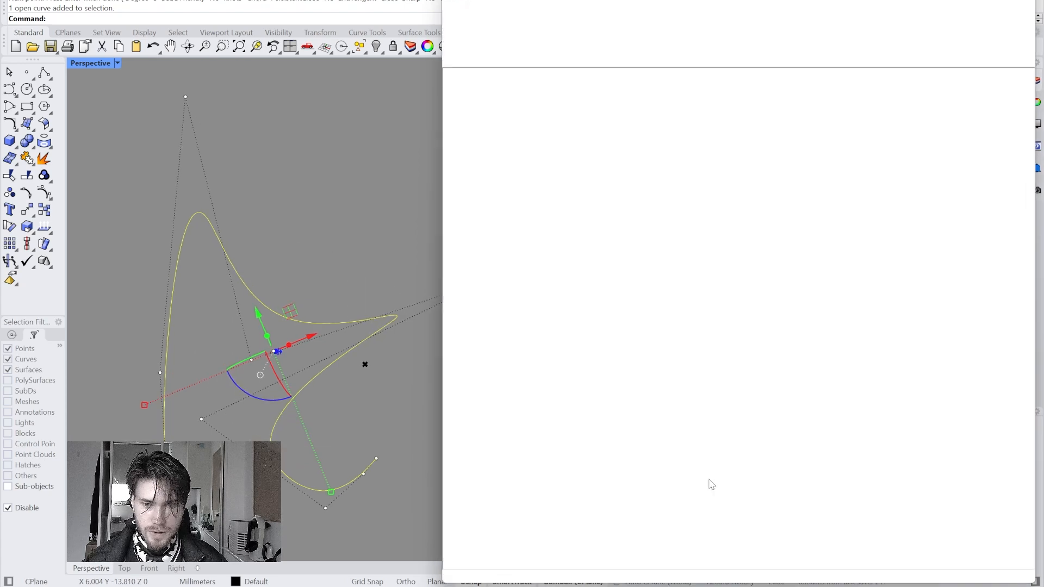
left_click(341, 243)
scroll(341, 244, "up", 3)
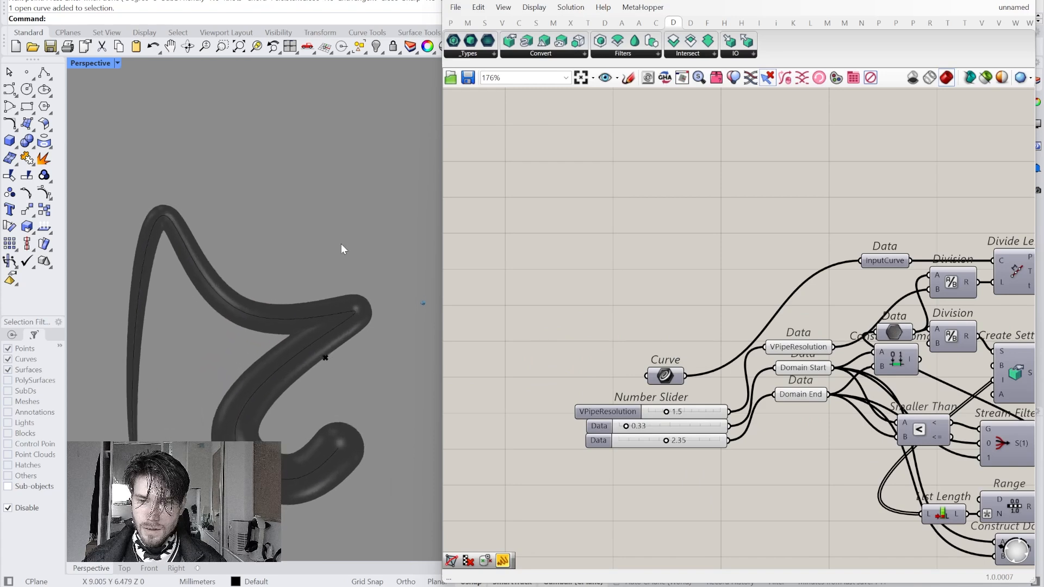
right_click_drag(341, 243, 344, 285)
Step: Reshape the input curve by moving one control point down and another one up, out of its original plane
left_click(337, 328)
right_click_drag(338, 328, 389, 283)
left_click(390, 287)
left_click_drag(401, 248, 396, 284)
left_click(181, 375)
left_click_drag(196, 335, 191, 302)
left_click(239, 229)
right_click_drag(240, 230, 245, 226)
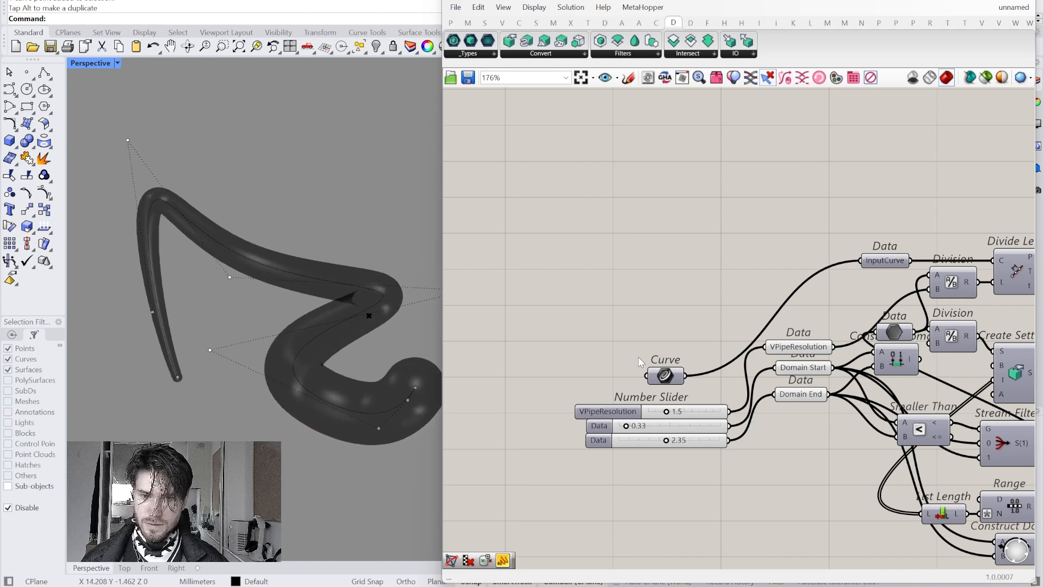
Step: Set the Domain Start slider to 0.39 and the Domain End slider to 2.21
scroll(620, 433, "up", 4)
mouse_move(623, 415)
left_mouse_down()
mouse_move(651, 412)
mouse_move(626, 412)
left_mouse_up()
left_click_drag(734, 445, 692, 443)
scroll(701, 356, "down", 5)
scroll(700, 357, "up", 3)
right_click_drag(906, 481, 816, 460)
scroll(812, 458, "down", 4)
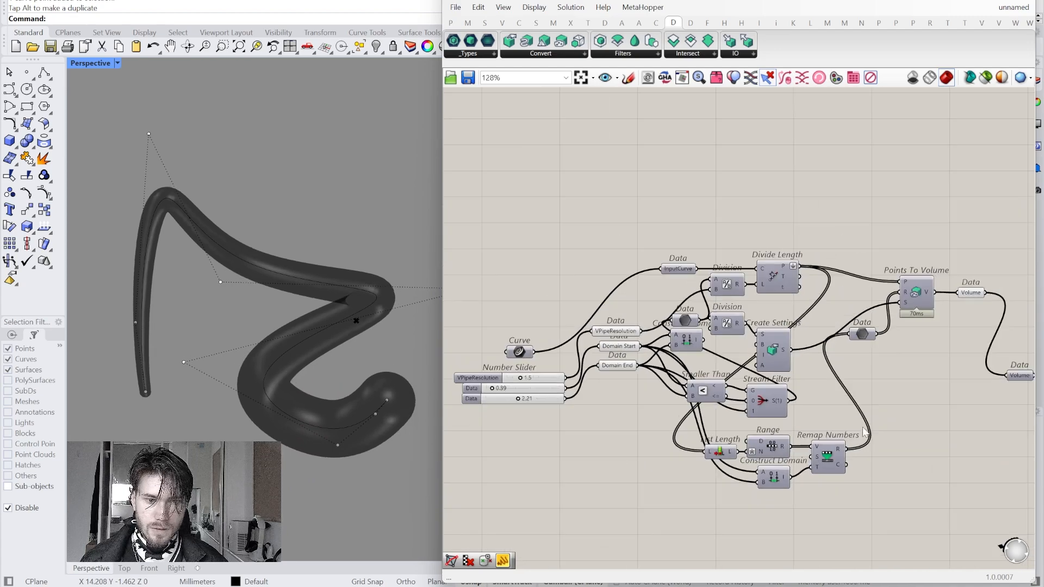
Step: Examine the basic Dendro component network, including Volume Difference, Volume Intersection, Create Mask and Points To Volume
scroll(864, 432, "down", 4)
right_click_drag(574, 425, 1013, 452)
right_click_drag(462, 334, 814, 403)
scroll(721, 357, "up", 4)
mouse_move(332, 377)
right_mouse_down()
mouse_move(350, 368)
mouse_move(309, 376)
mouse_move(315, 366)
right_mouse_up()
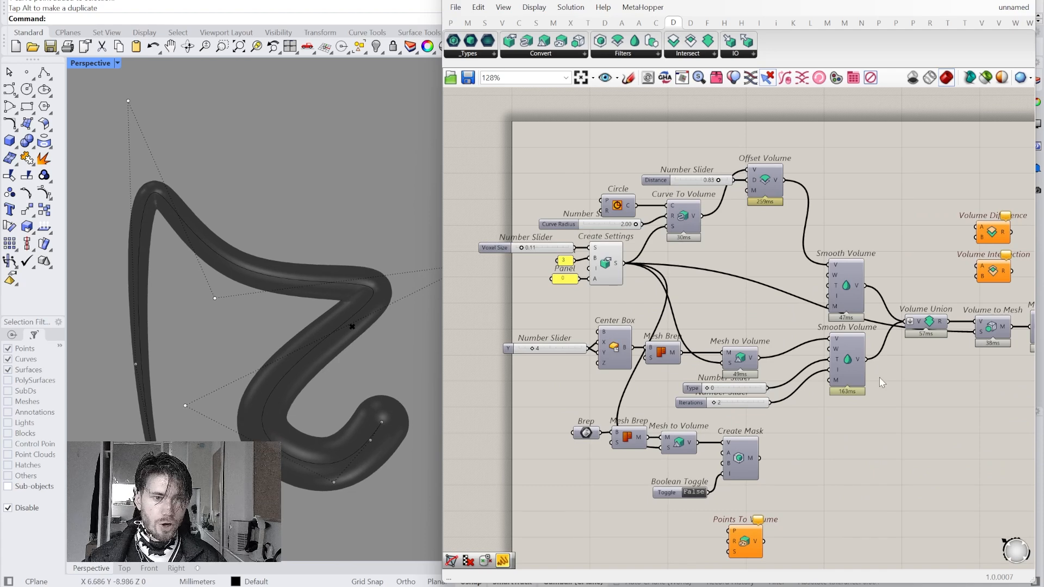
right_click_drag(883, 382, 792, 367)
left_click_drag(949, 159, 845, 263)
left_click(721, 486)
left_click_drag(665, 523, 663, 517)
left_click(750, 465)
right_click_drag(750, 465, 754, 454)
scroll(754, 454, "down", 3)
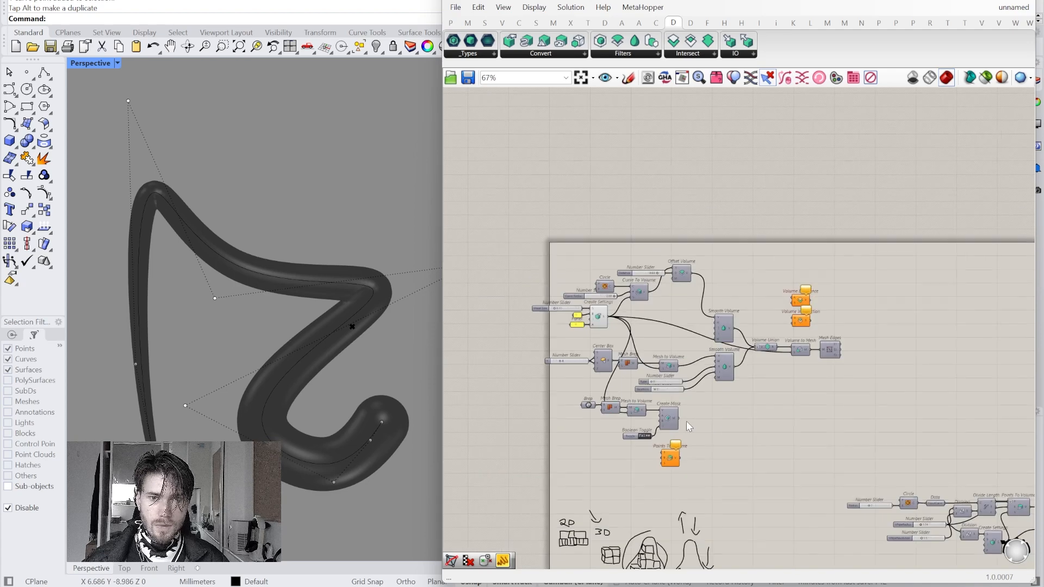
right_click_drag(659, 381, 647, 373)
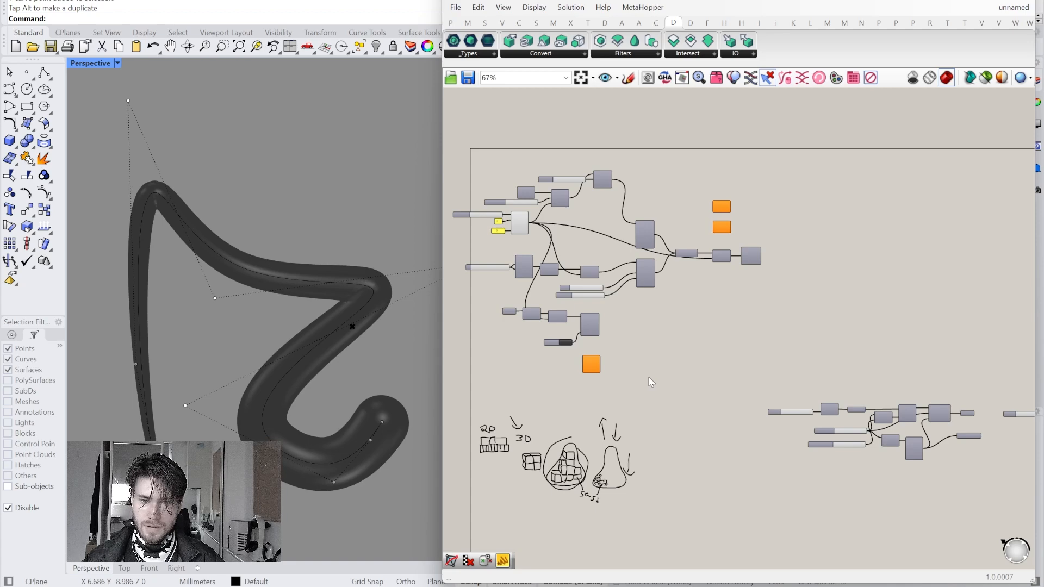
Step: Inspect the constant-radius pipe definition around Points To Volume, and return to the overview of the basic Dendro components
scroll(940, 413, "up", 5)
right_click_drag(940, 413, 759, 397)
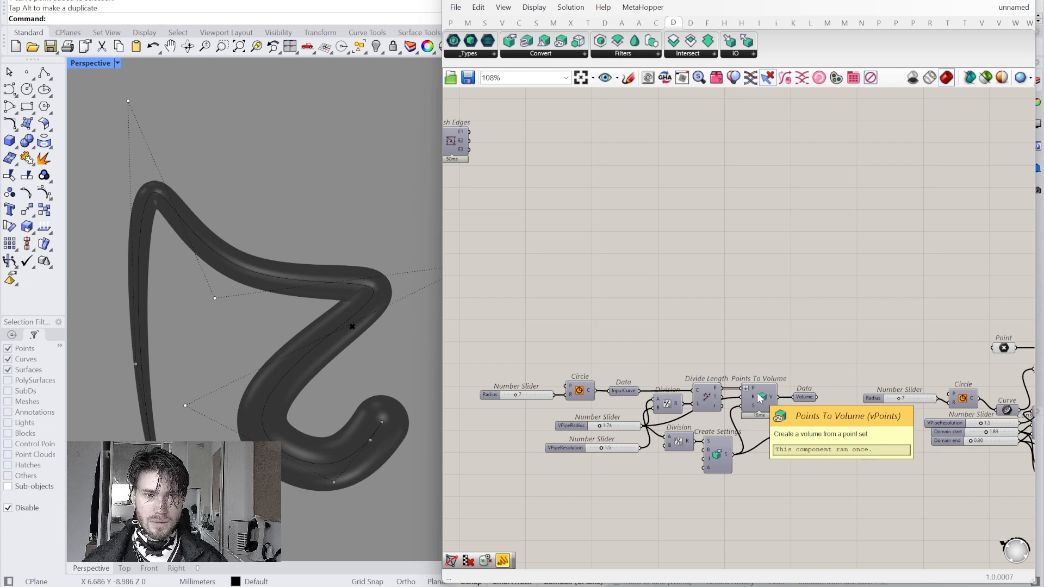
scroll(759, 397, "down", 3)
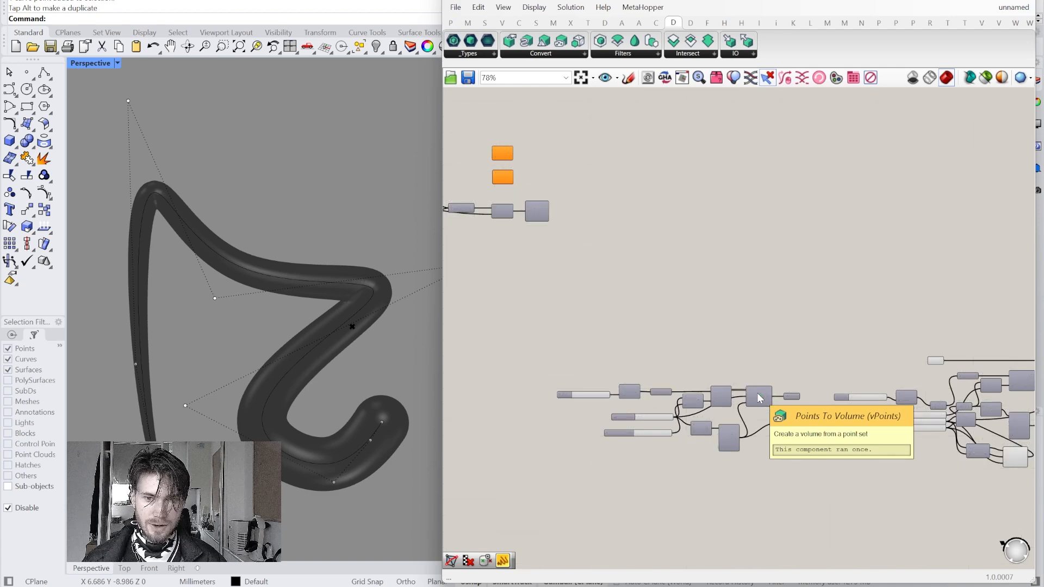
scroll(760, 397, "down", 3)
right_click_drag(633, 308, 803, 376)
scroll(675, 329, "up", 3)
right_click_drag(672, 335, 771, 348)
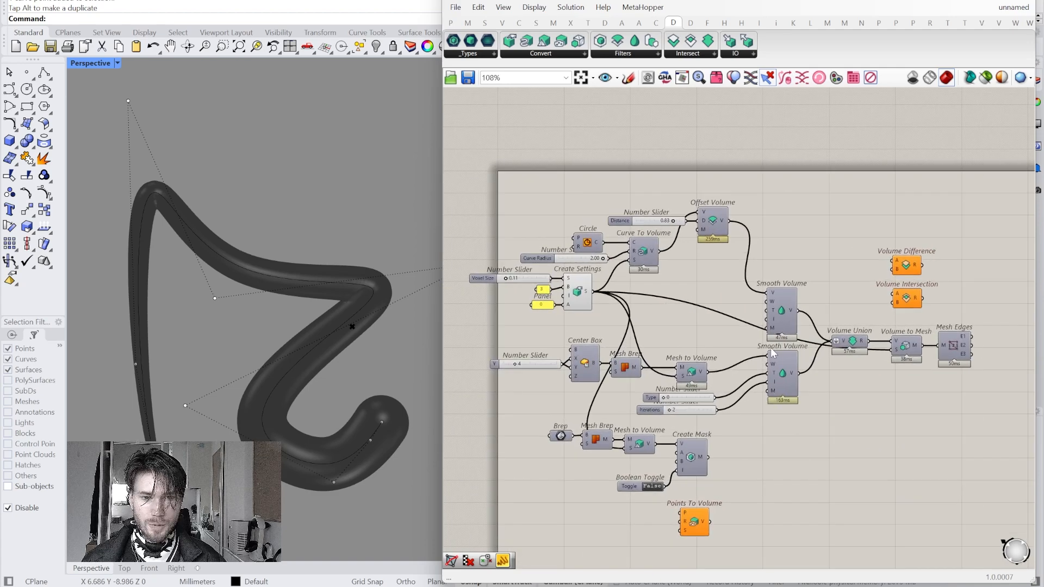